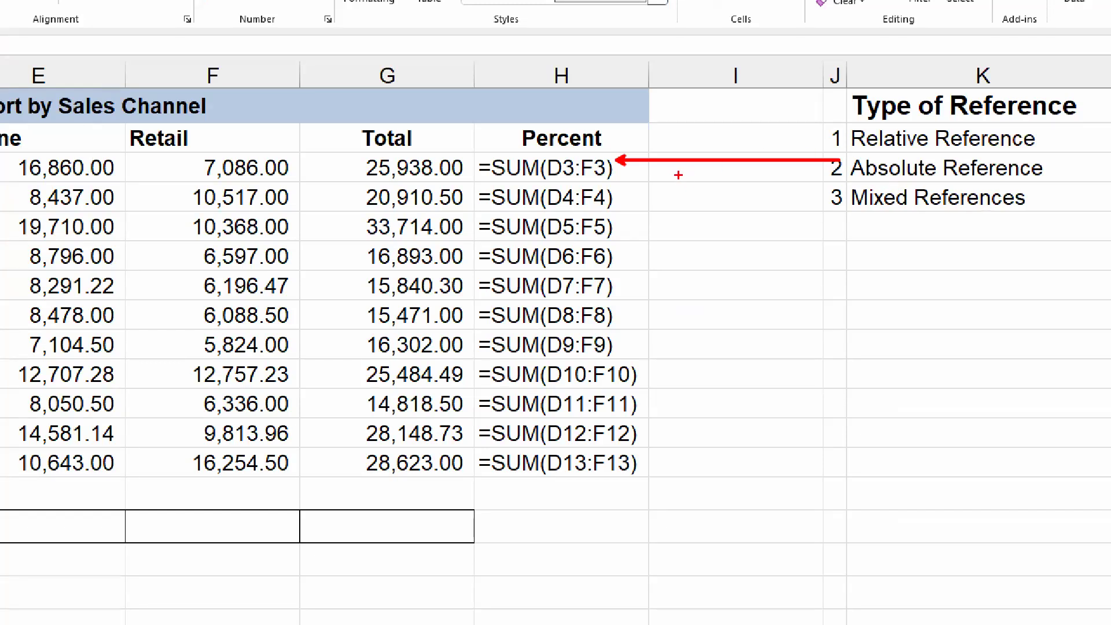
- Total the Direct, Online, Retail and Total columns with AutoSum in row 15
{"action": "key", "text": "Escape"}
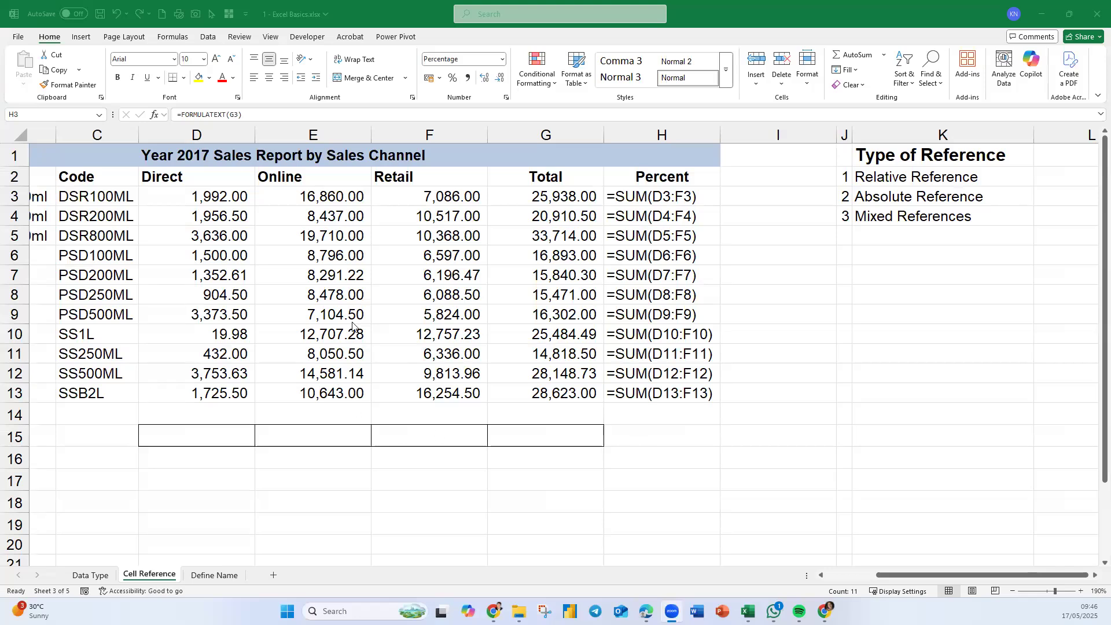
{"action": "key", "text": "ctrl+shift+Down"}
{"action": "left_click_drag", "start_coordinate": [225, 197], "coordinate": [370, 332]}
{"action": "left_click_drag", "start_coordinate": [217, 431], "coordinate": [536, 432]}
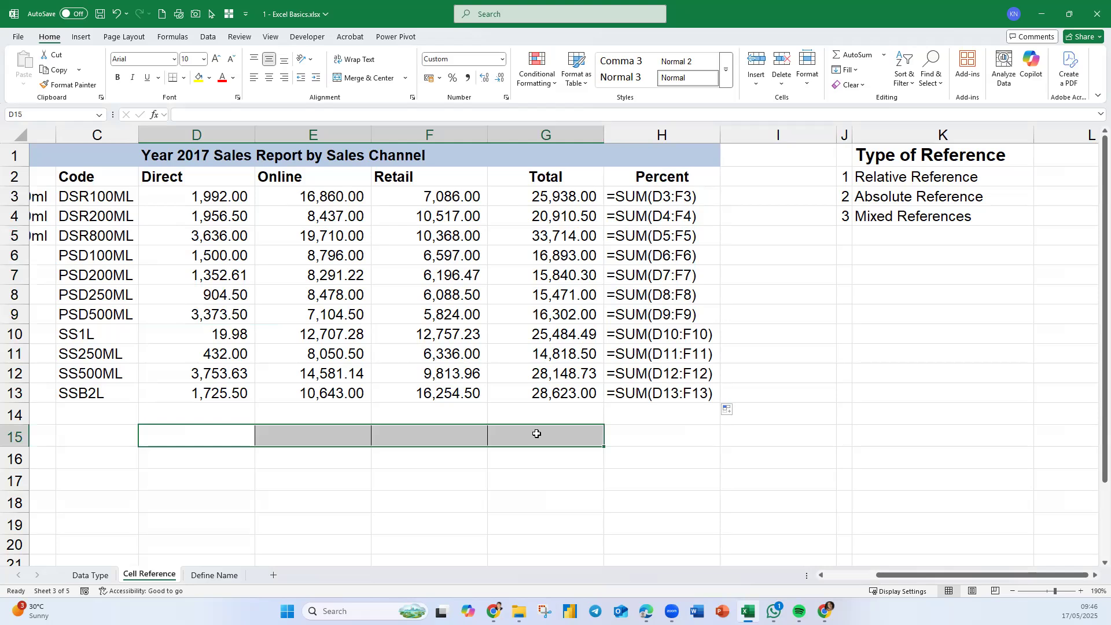
{"action": "left_click", "coordinate": [840, 55]}
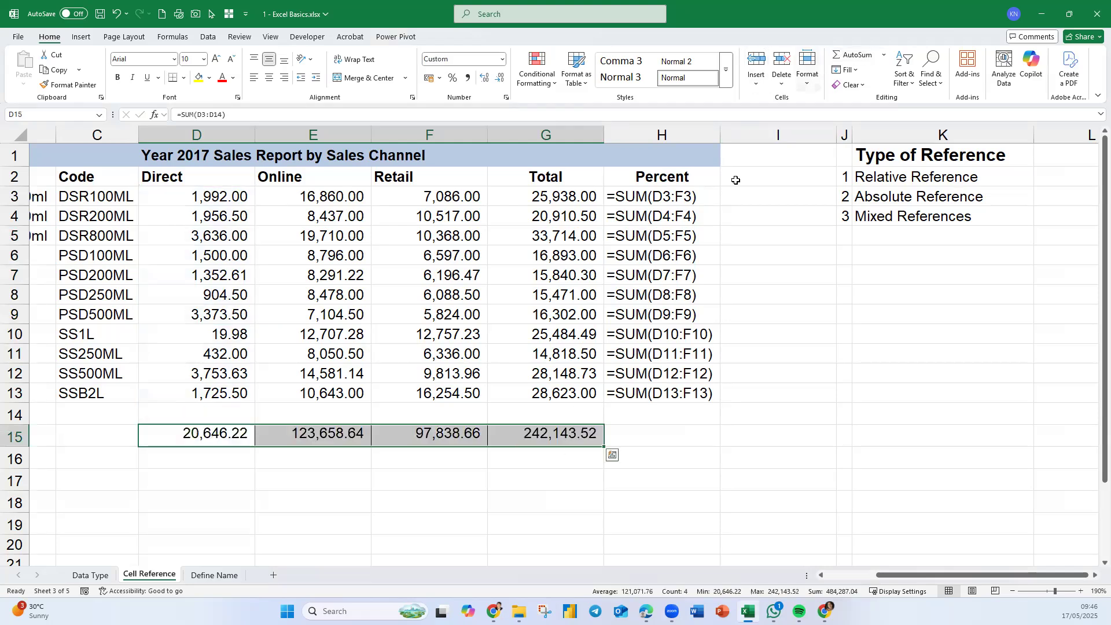
- Show the formula of D15 as text in D16 using FORMULATEXT
{"action": "left_click", "coordinate": [209, 458]}
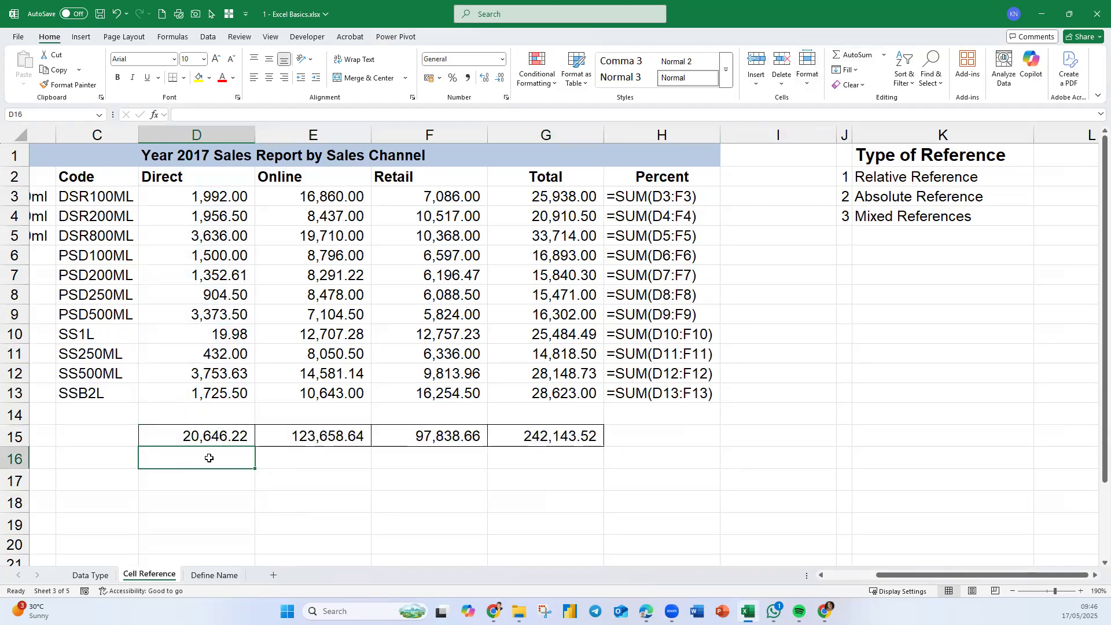
{"action": "type", "text": "=form"}
{"action": "key", "text": "Tab"}
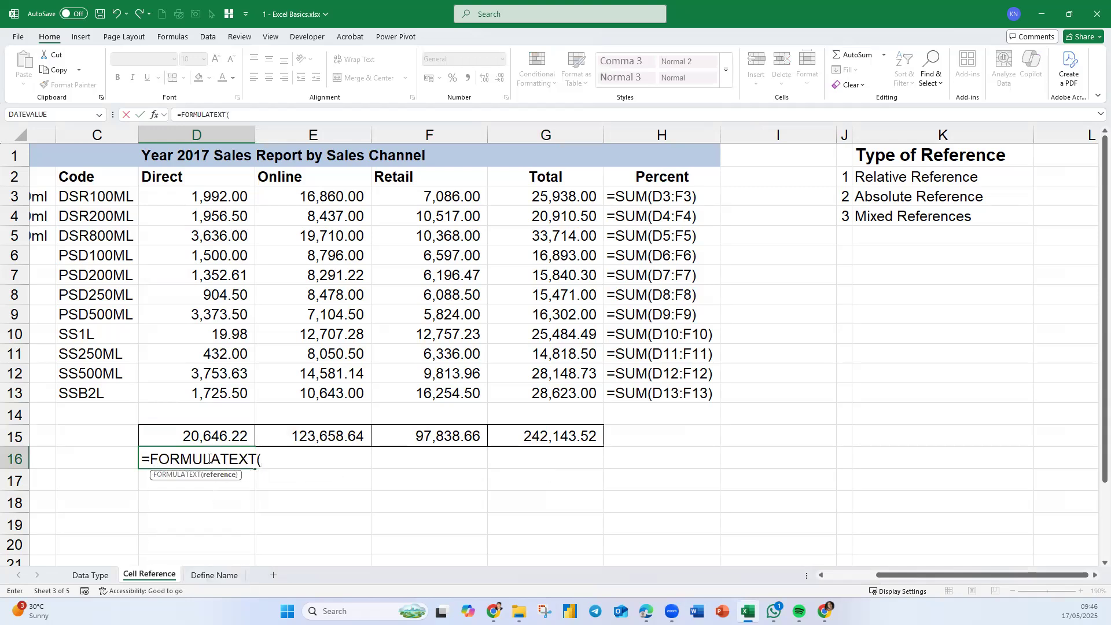
{"action": "left_click", "coordinate": [222, 440]}
{"action": "key", "text": "Return"}
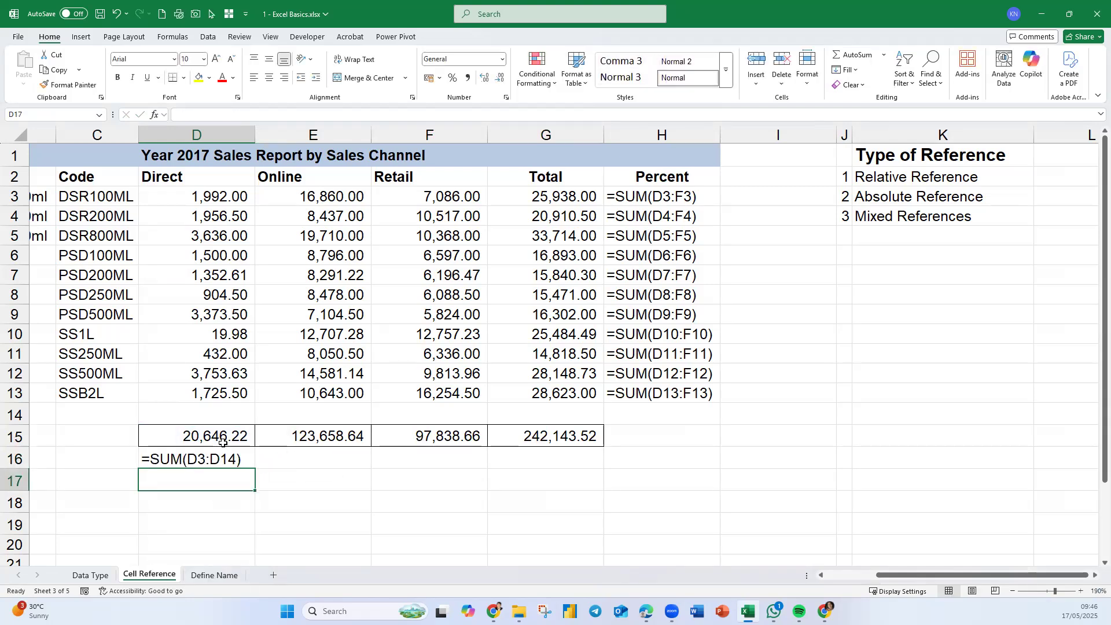
- Copy the FORMULATEXT formula from D16 across to G16
{"action": "left_click_drag", "start_coordinate": [220, 469], "coordinate": [220, 460]}
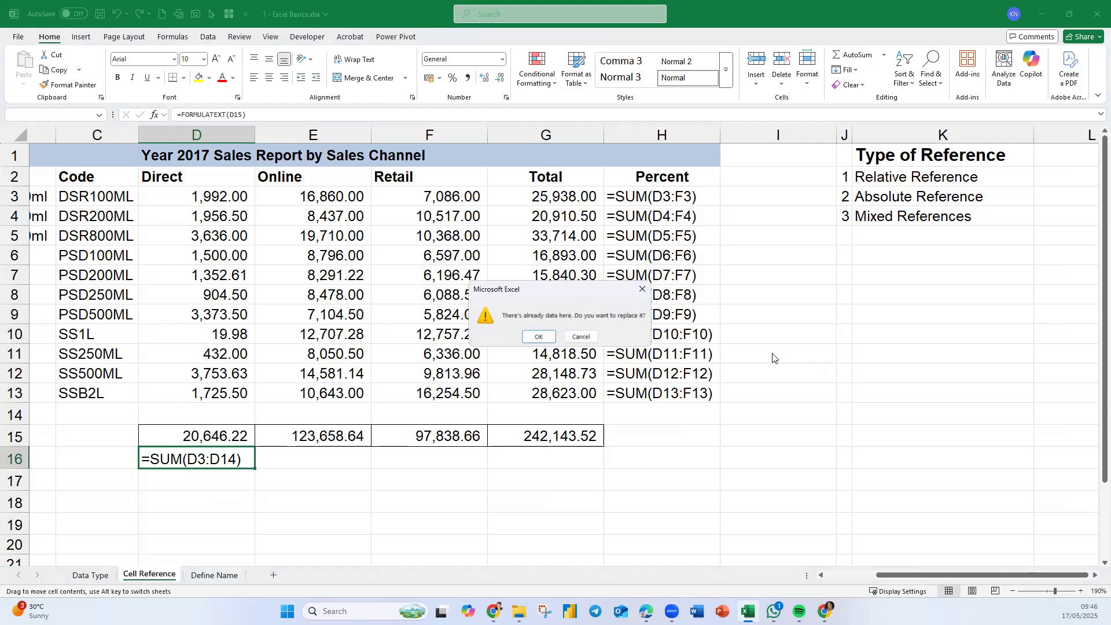
{"action": "left_click", "coordinate": [581, 336]}
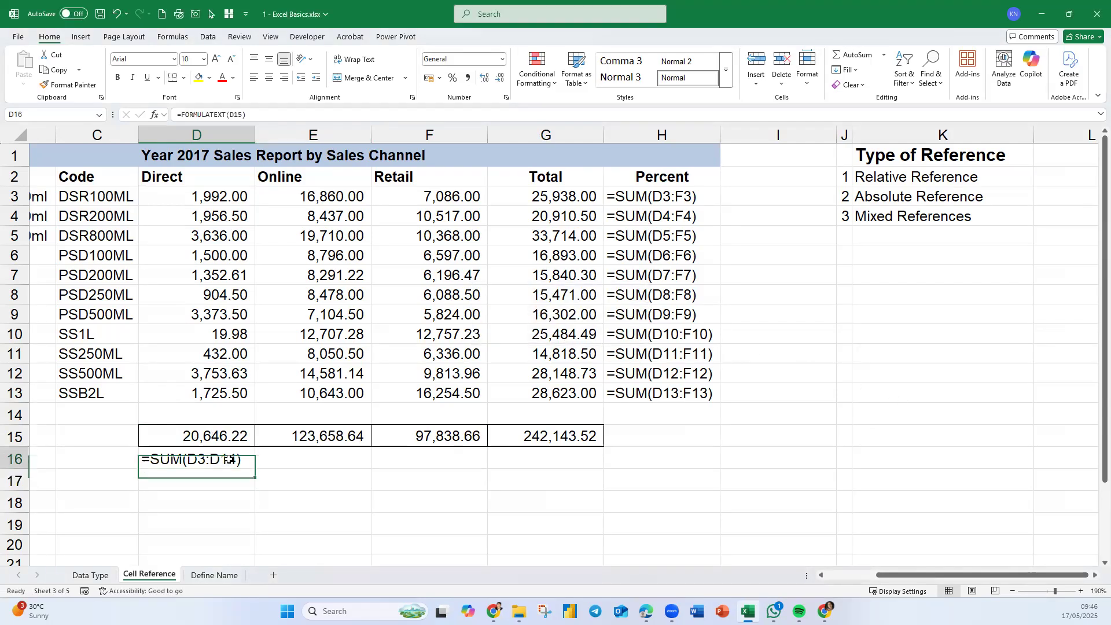
{"action": "left_click_drag", "start_coordinate": [257, 468], "coordinate": [602, 469]}
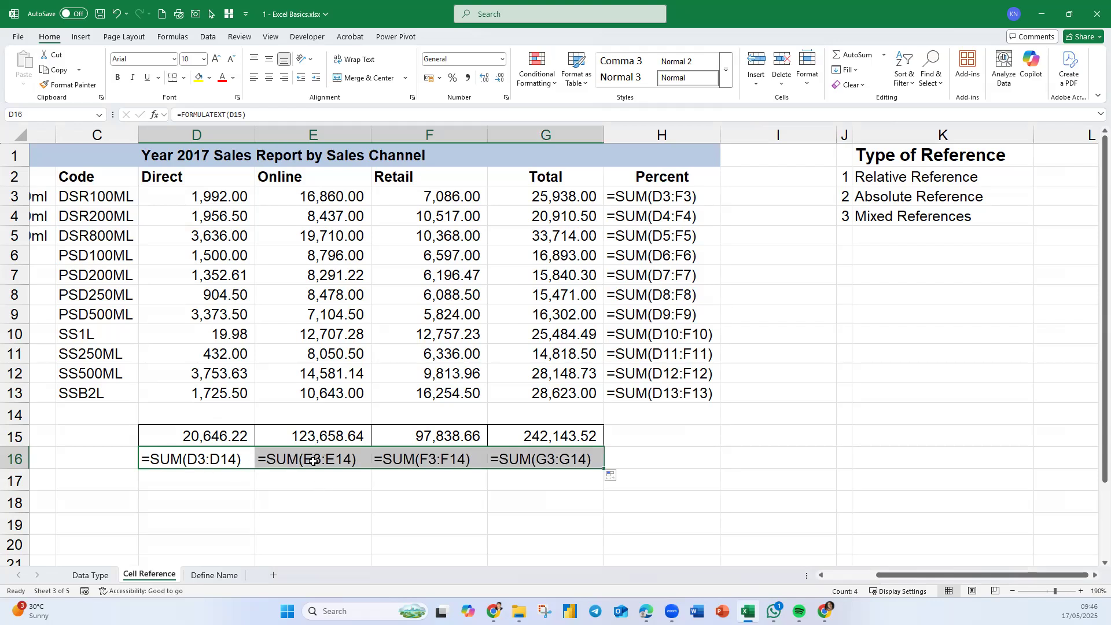
- Clear the old Percent formulas in H3:H15 and the formula-text cells in D16:G16
{"action": "scroll", "coordinate": [312, 462], "scroll_direction": "down", "scroll_amount": 1}
{"action": "scroll", "coordinate": [311, 469], "scroll_direction": "down", "scroll_amount": 2}
{"action": "left_click", "coordinate": [281, 354]}
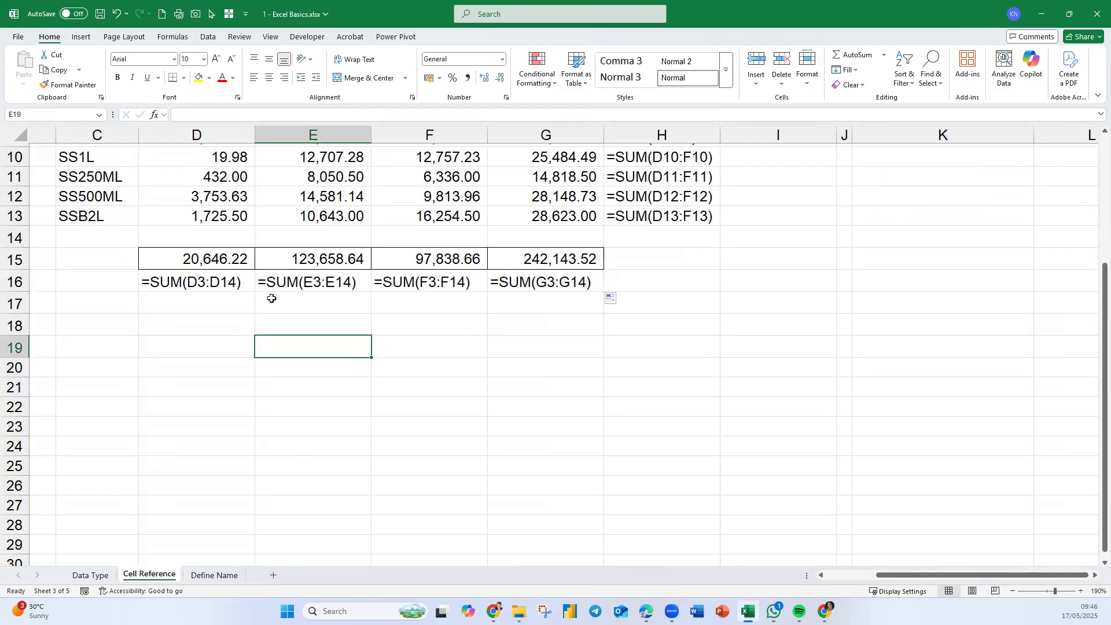
{"action": "left_click", "coordinate": [233, 257]}
{"action": "left_click_drag", "start_coordinate": [257, 267], "coordinate": [610, 286]}
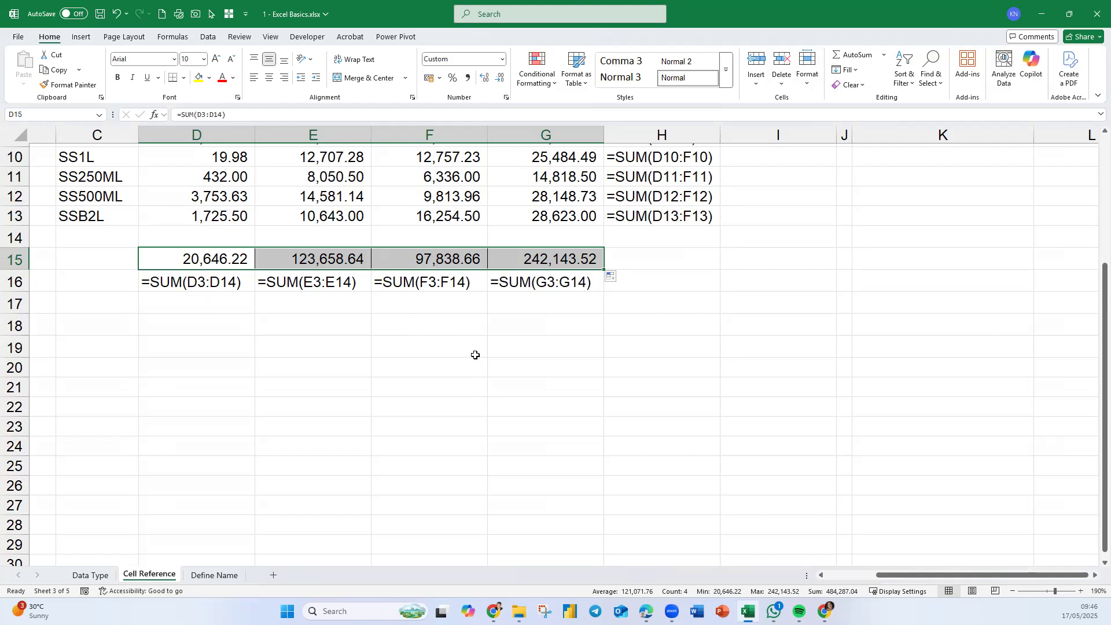
{"action": "scroll", "coordinate": [471, 354], "scroll_direction": "up", "scroll_amount": 3}
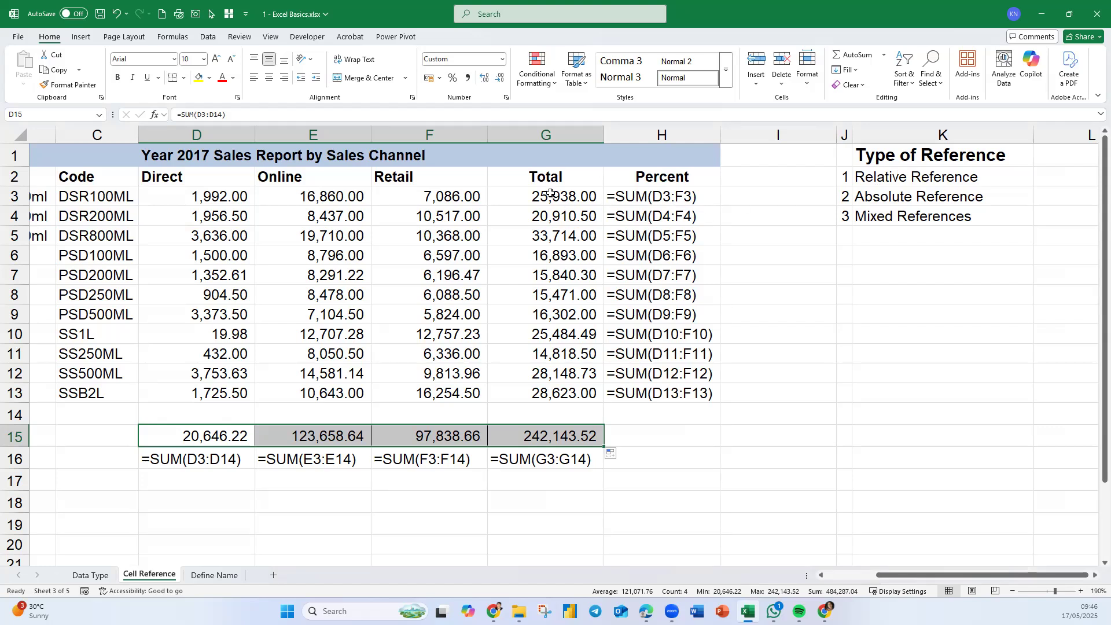
{"action": "left_click_drag", "start_coordinate": [637, 202], "coordinate": [645, 427]}
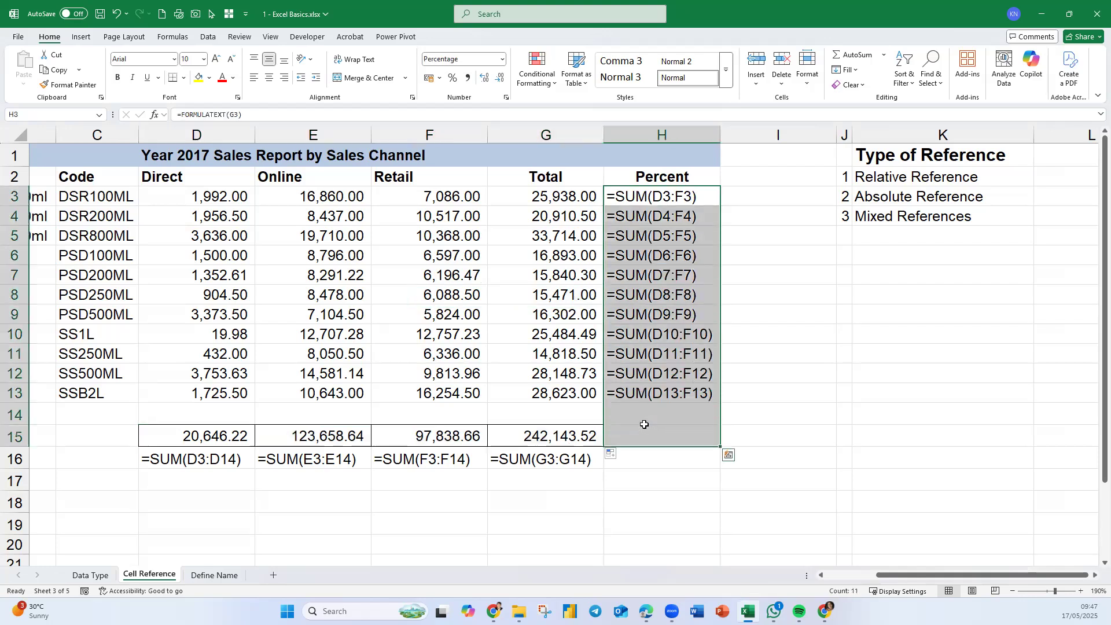
{"action": "key", "text": "Delete"}
{"action": "left_click_drag", "start_coordinate": [186, 503], "coordinate": [561, 465]}
{"action": "key", "text": "Delete"}
- Enter a formula in H3 dividing the Total in G3 by the grand total in G15
{"action": "left_click", "coordinate": [694, 442]}
{"action": "left_click", "coordinate": [644, 201]}
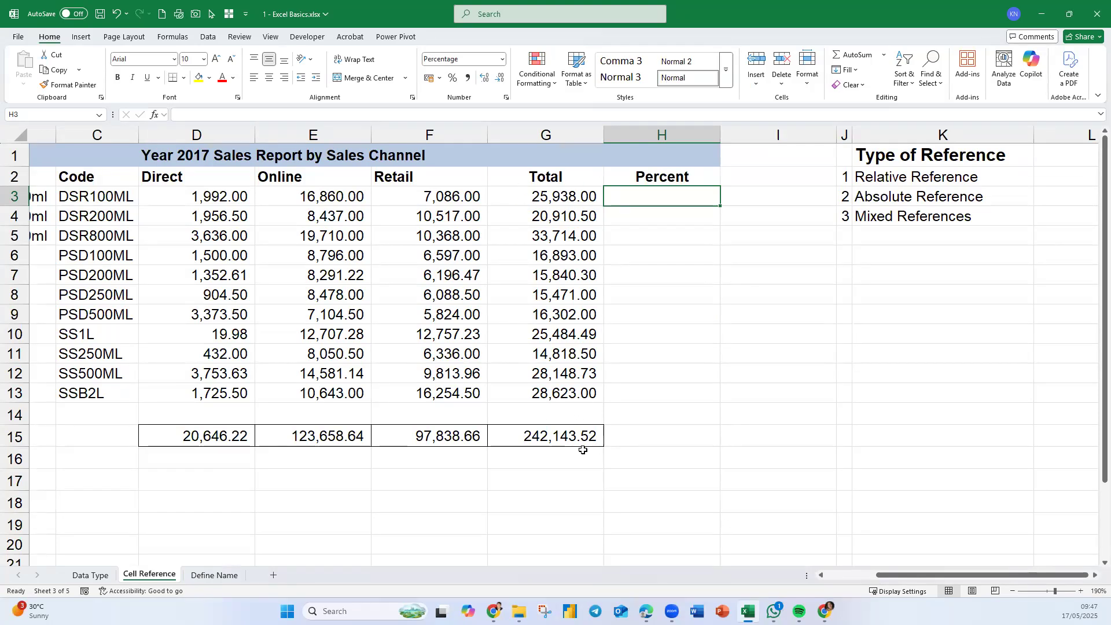
{"action": "type", "text": "="}
{"action": "left_click", "coordinate": [559, 199]}
{"action": "type", "text": "/"}
{"action": "left_click", "coordinate": [585, 436]}
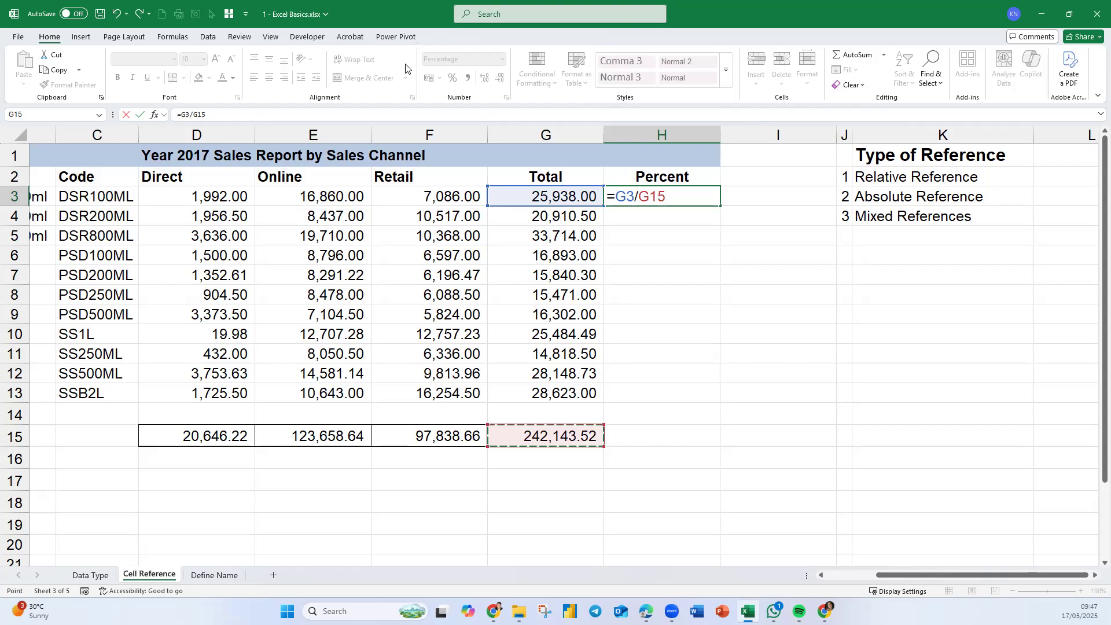
{"action": "key", "text": "Return"}
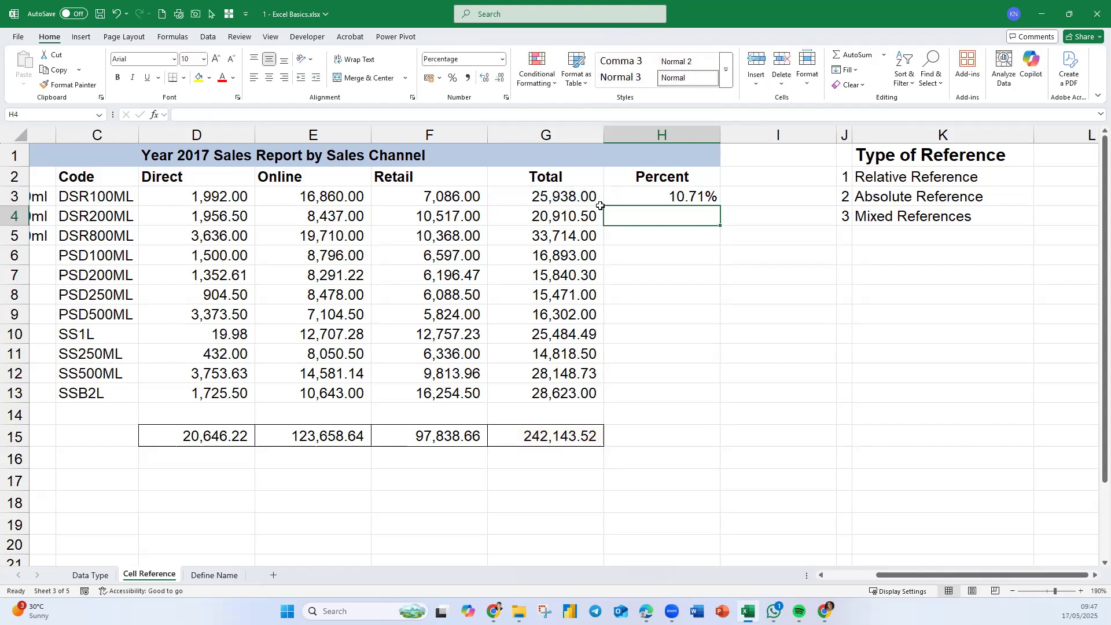
- Copy the H3 percentage formula down through H13
{"action": "double_click", "coordinate": [699, 196]}
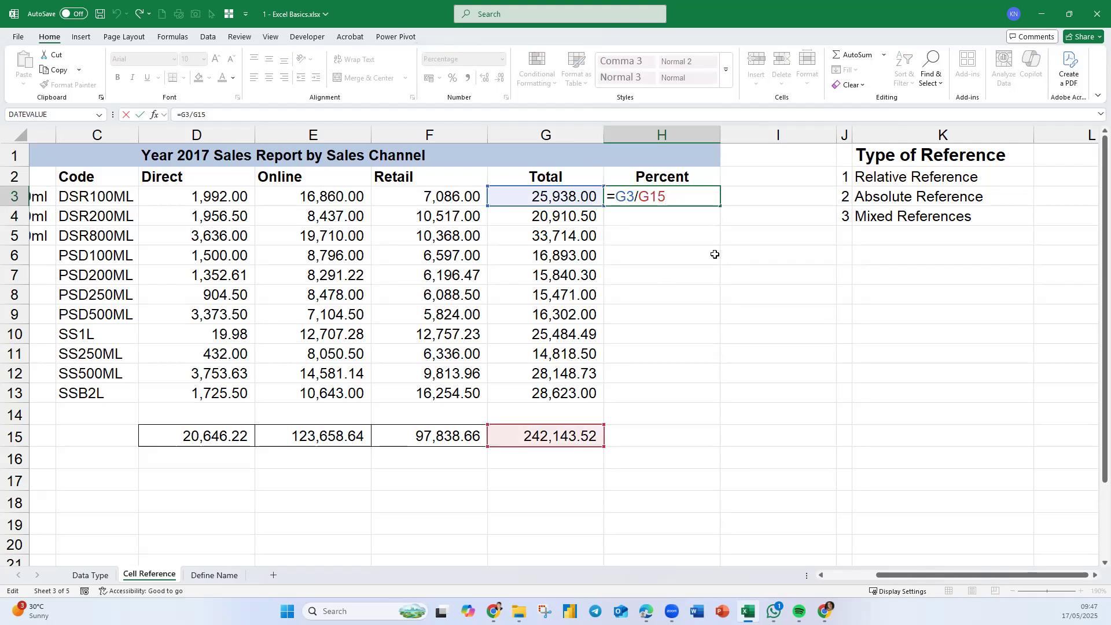
{"action": "key", "text": "Return"}
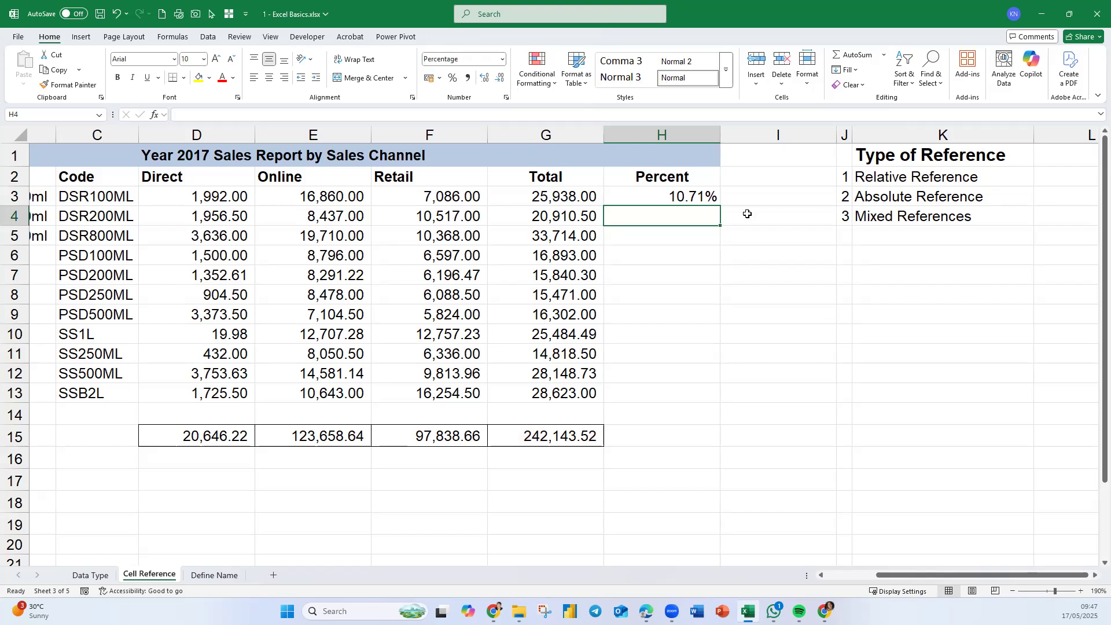
{"action": "left_click", "coordinate": [708, 198]}
{"action": "left_click_drag", "start_coordinate": [720, 207], "coordinate": [697, 395]}
- Display each Percent formula as text in column I with FORMULATEXT, filled from I3 down to I13
{"action": "left_click", "coordinate": [740, 192]}
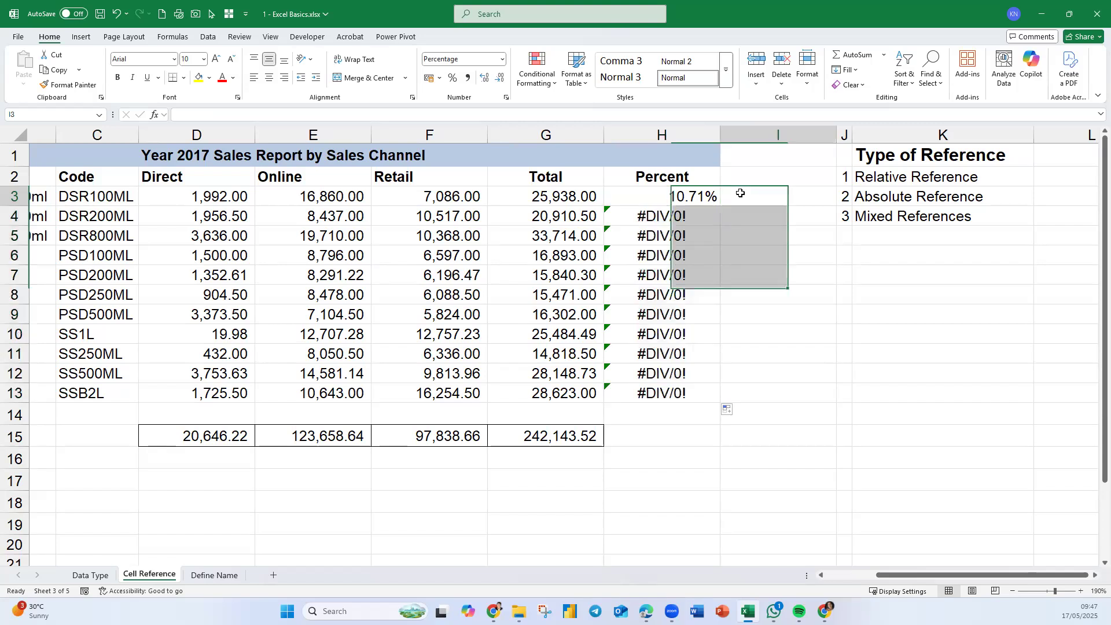
{"action": "type", "text": "=FORMULATEXT("}
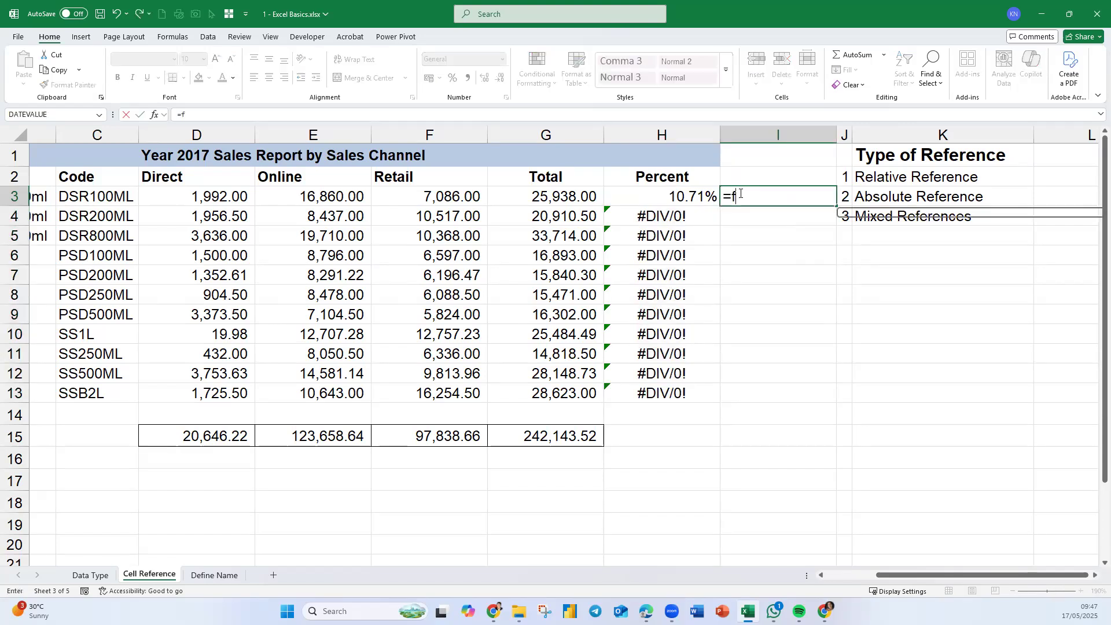
{"action": "left_click", "coordinate": [616, 195]}
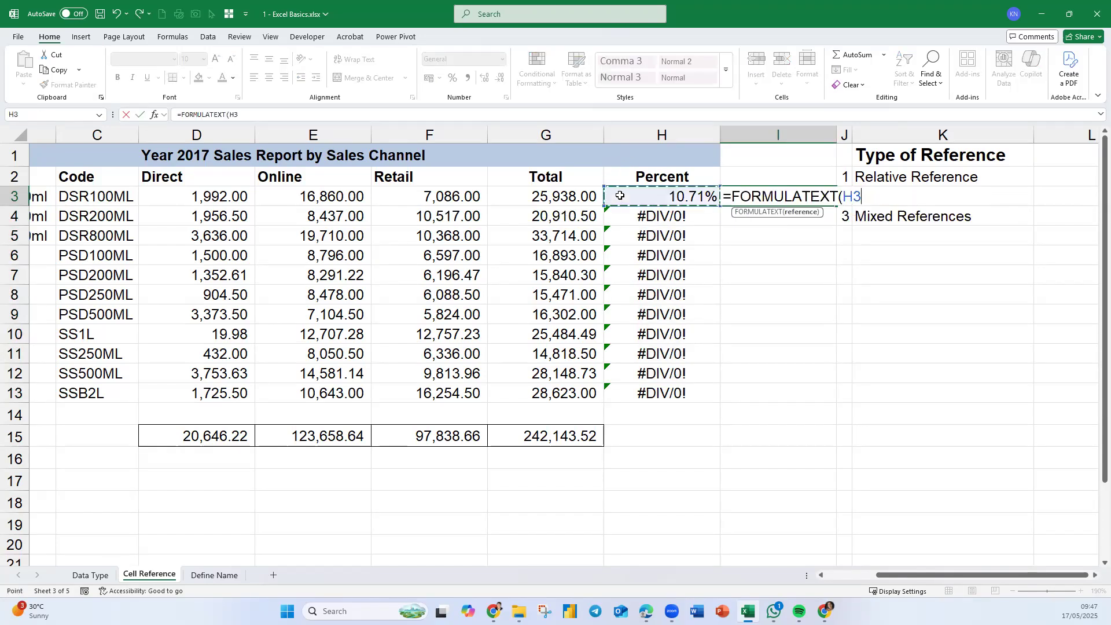
{"action": "key", "text": "Return"}
{"action": "left_click", "coordinate": [771, 191]}
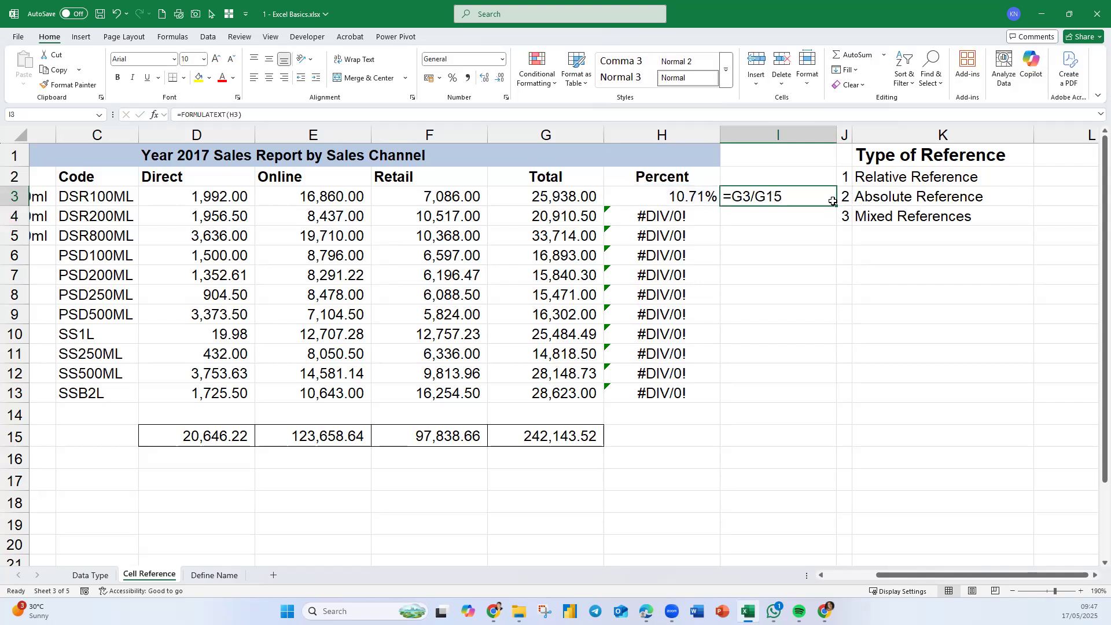
{"action": "left_click_drag", "start_coordinate": [839, 206], "coordinate": [812, 398]}
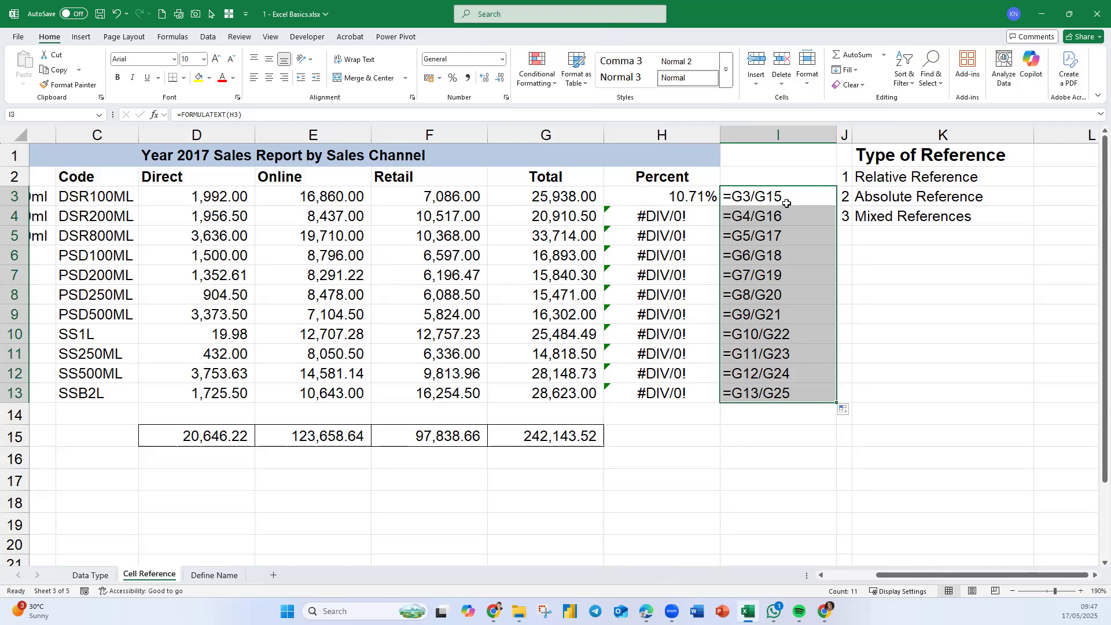
- Change H3's divisor to the absolute reference $G$15 and fill the formula down to H13
{"action": "double_click", "coordinate": [703, 215]}
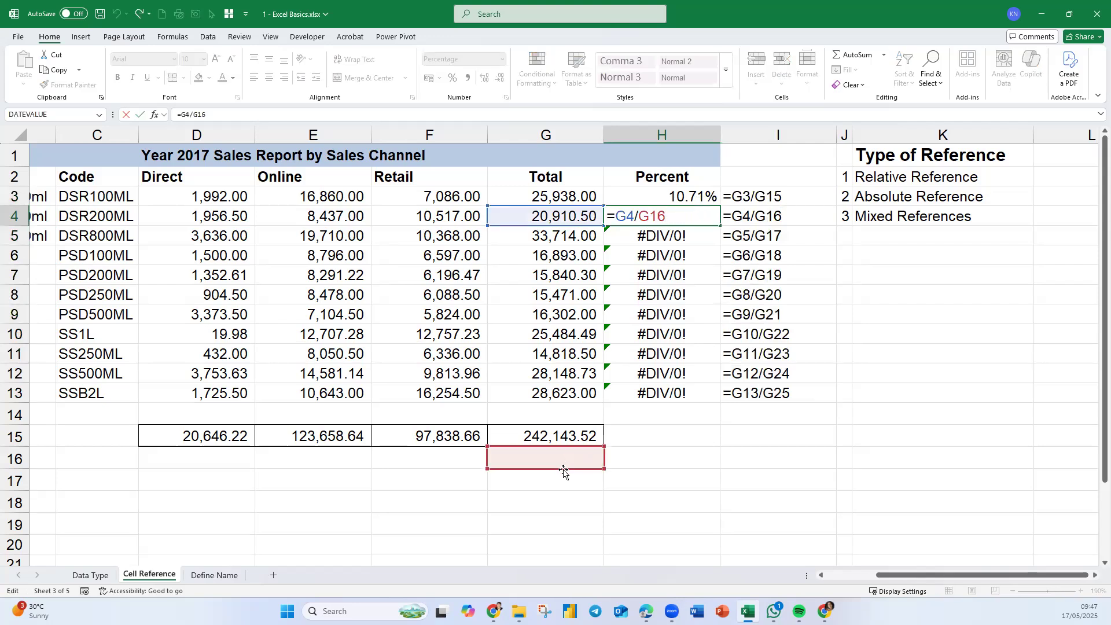
{"action": "double_click", "coordinate": [696, 240]}
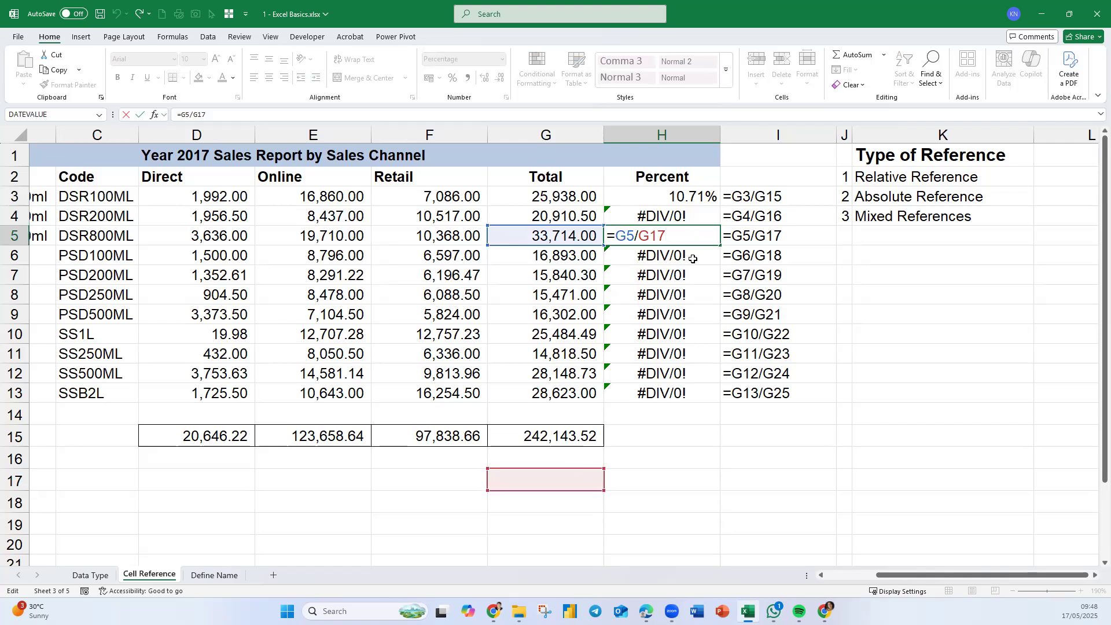
{"action": "double_click", "coordinate": [696, 258]}
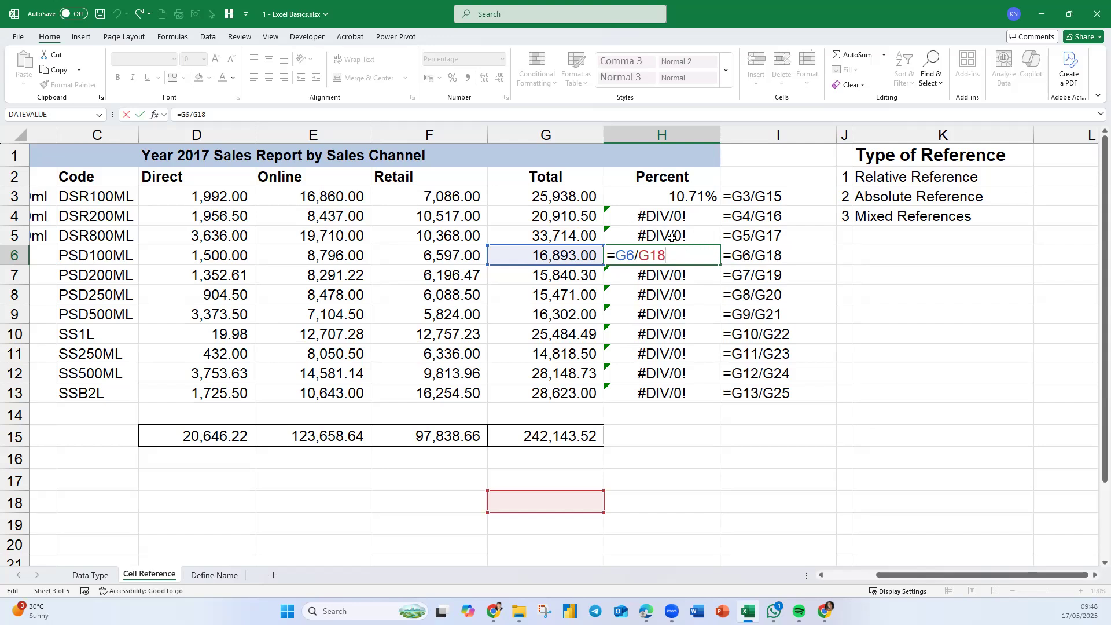
{"action": "key", "text": "Return"}
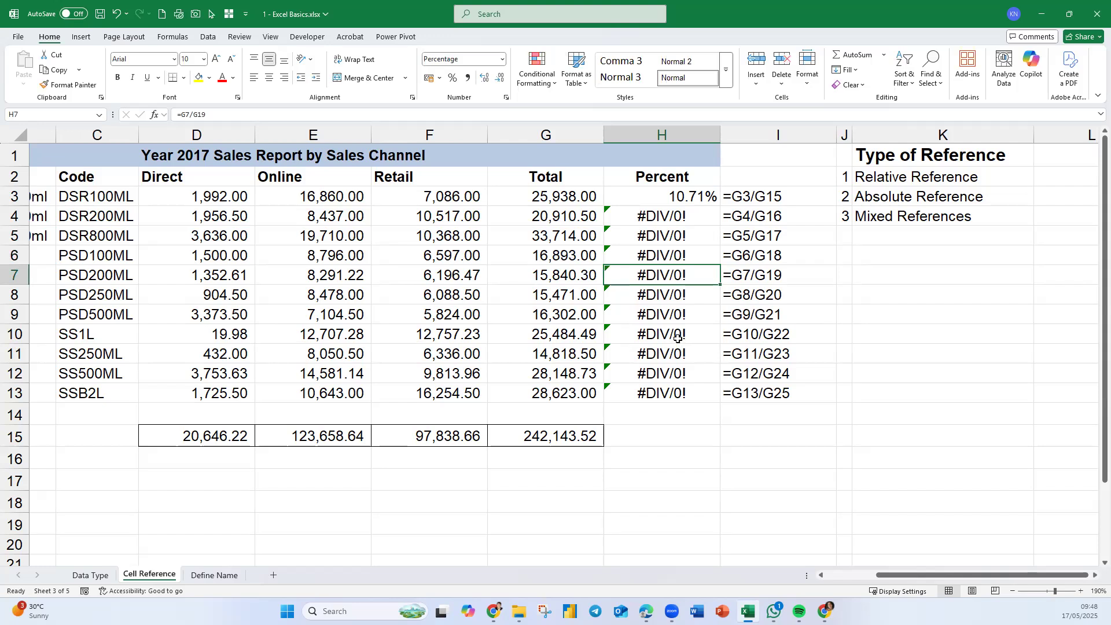
{"action": "left_click", "coordinate": [698, 198]}
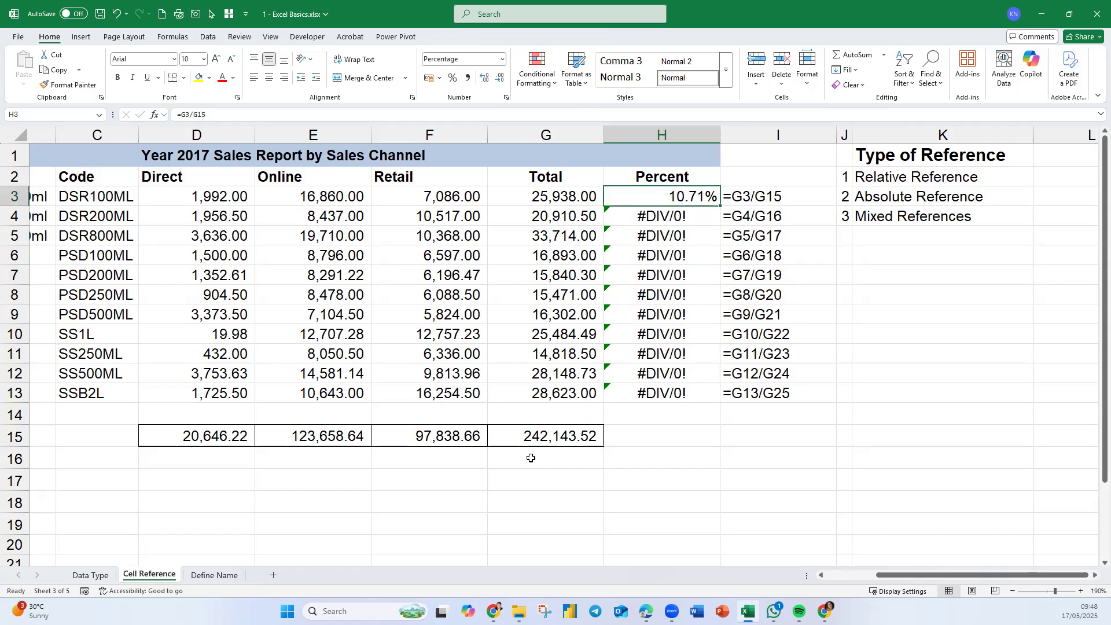
{"action": "double_click", "coordinate": [698, 197]}
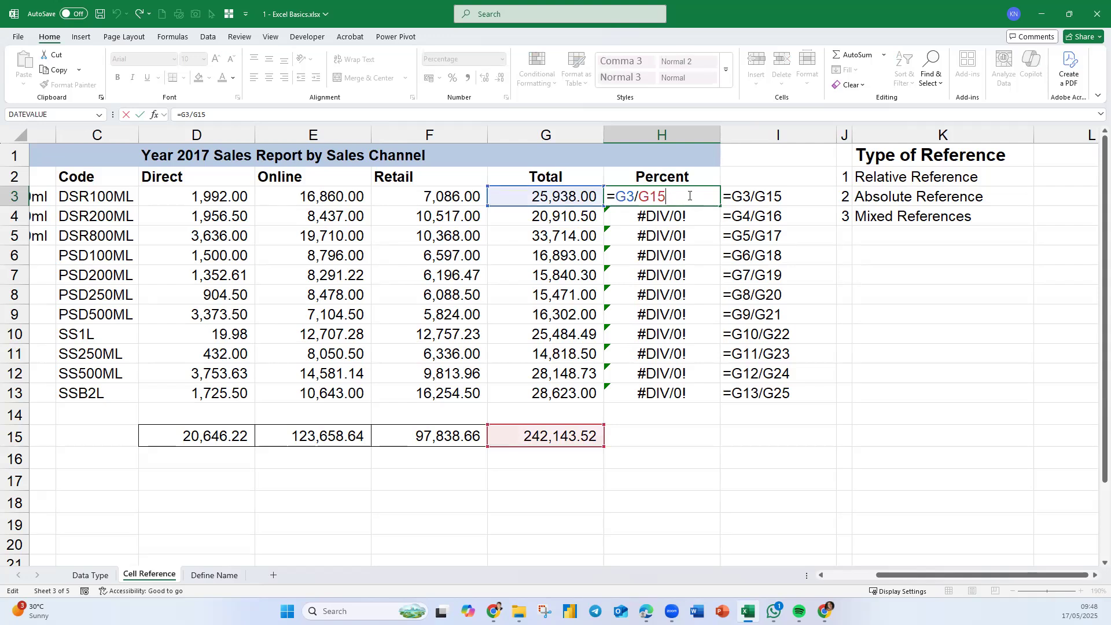
{"action": "left_click_drag", "start_coordinate": [641, 195], "coordinate": [673, 198]}
{"action": "left_click", "coordinate": [672, 198]}
{"action": "key", "text": "F4"}
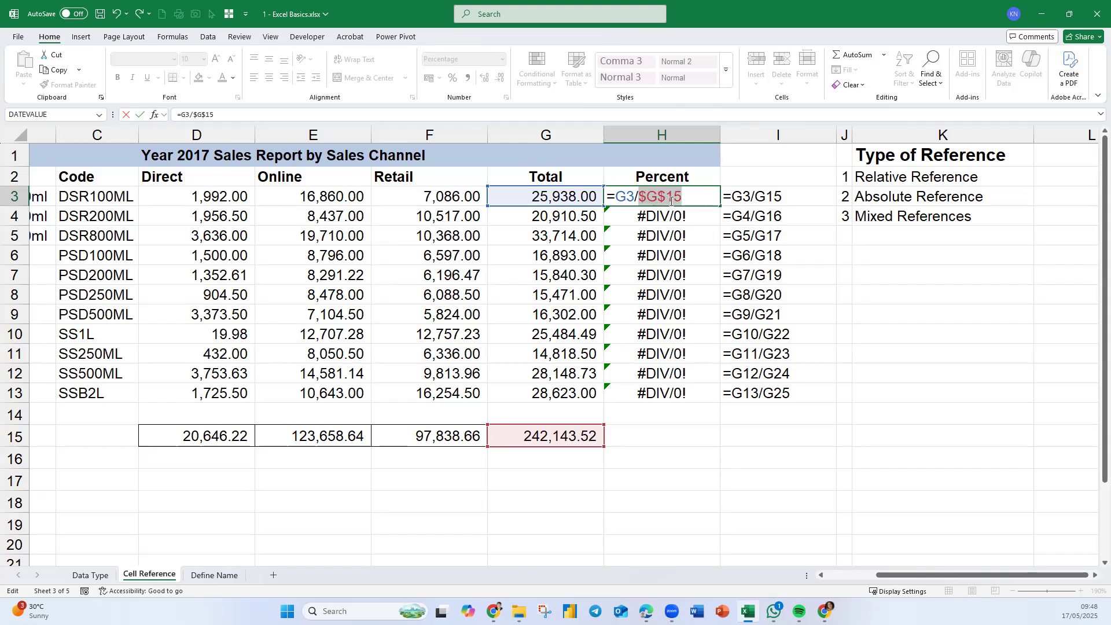
{"action": "left_click", "coordinate": [638, 194]}
{"action": "left_click_drag", "start_coordinate": [642, 194], "coordinate": [665, 197]}
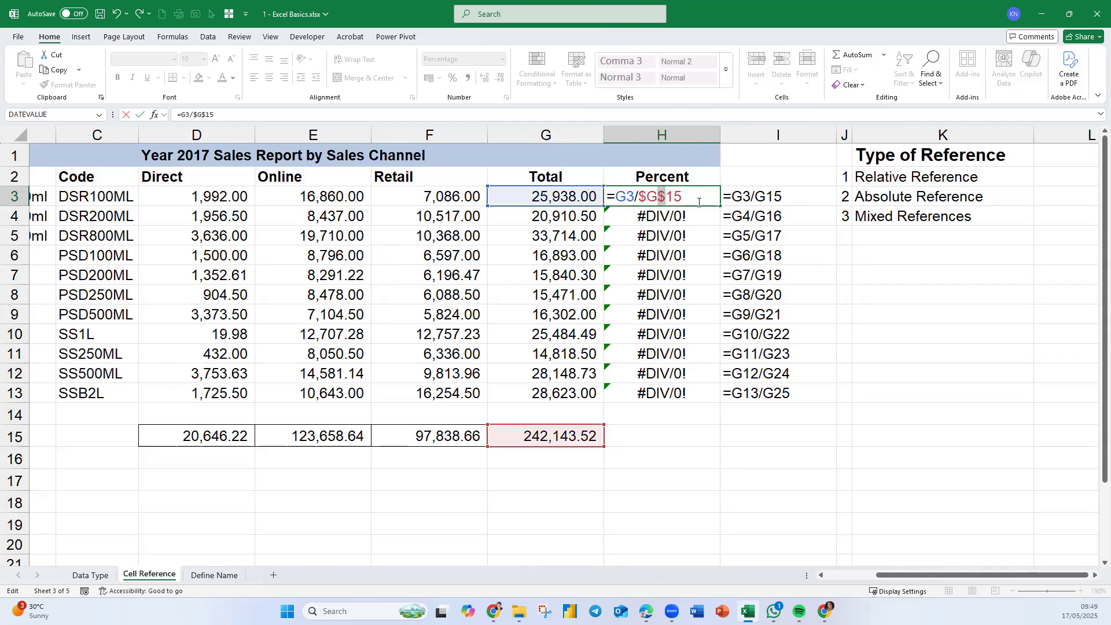
{"action": "left_click", "coordinate": [698, 201]}
{"action": "left_click_drag", "start_coordinate": [680, 196], "coordinate": [638, 197]}
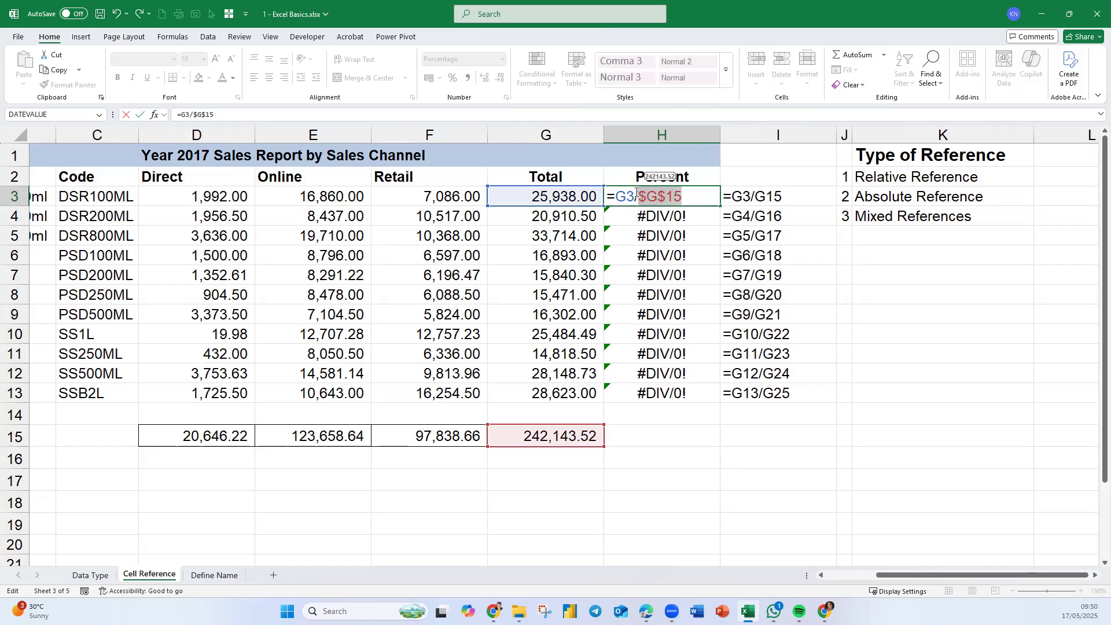
{"action": "left_click", "coordinate": [692, 194]}
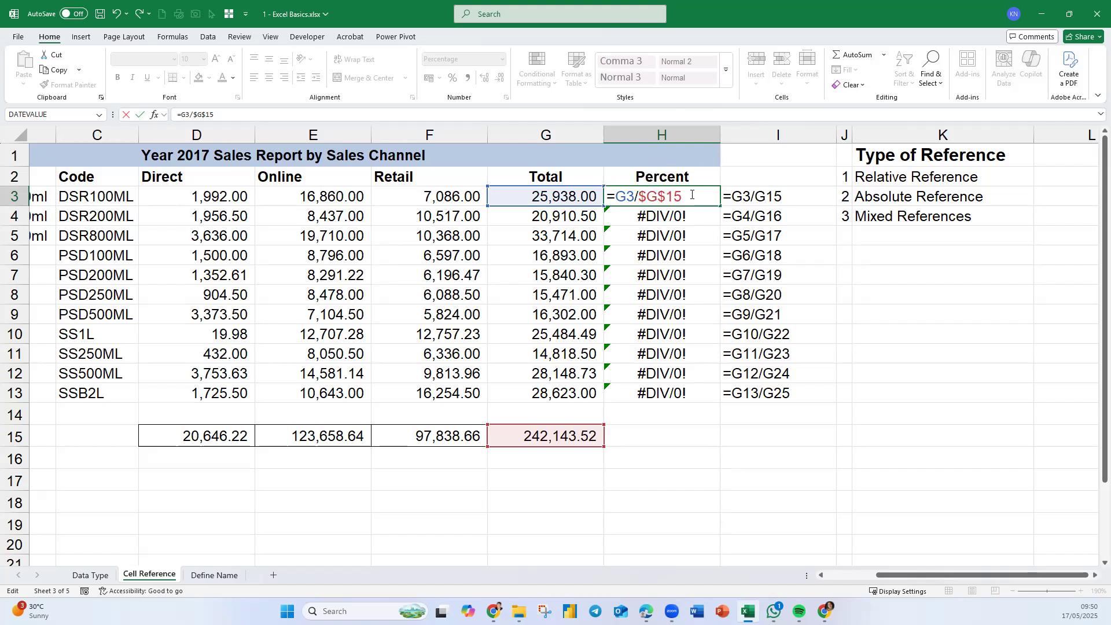
{"action": "key", "text": "ctrl+Return"}
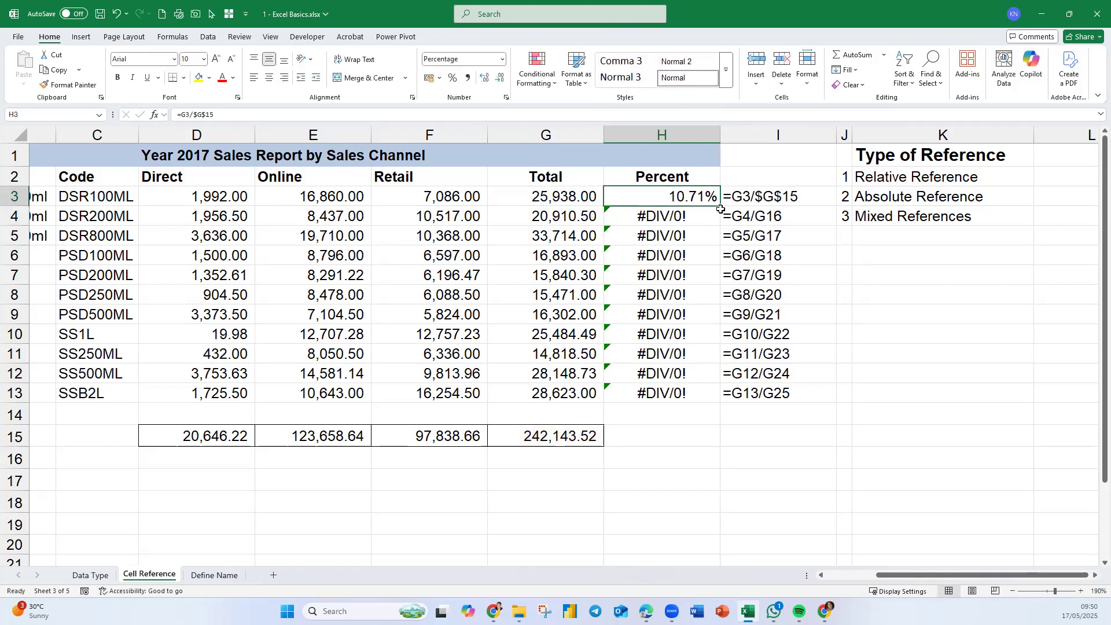
{"action": "left_click_drag", "start_coordinate": [722, 209], "coordinate": [716, 399]}
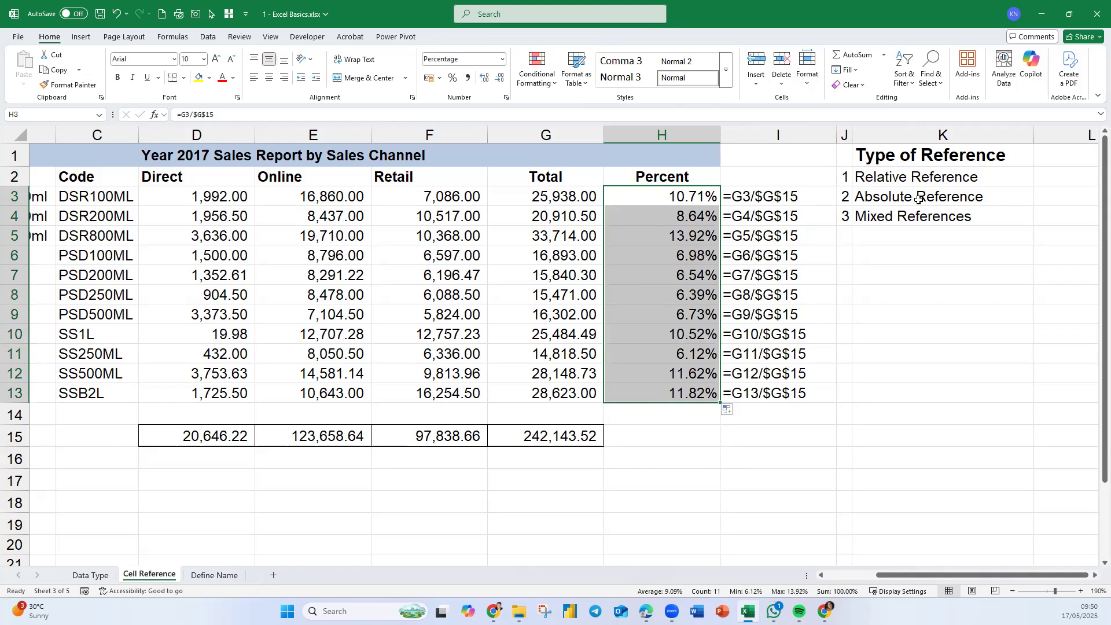
- Copy the product codes PSD200ML and SS500ML from the Code column into C20 and C21
{"action": "left_click", "coordinate": [885, 198]}
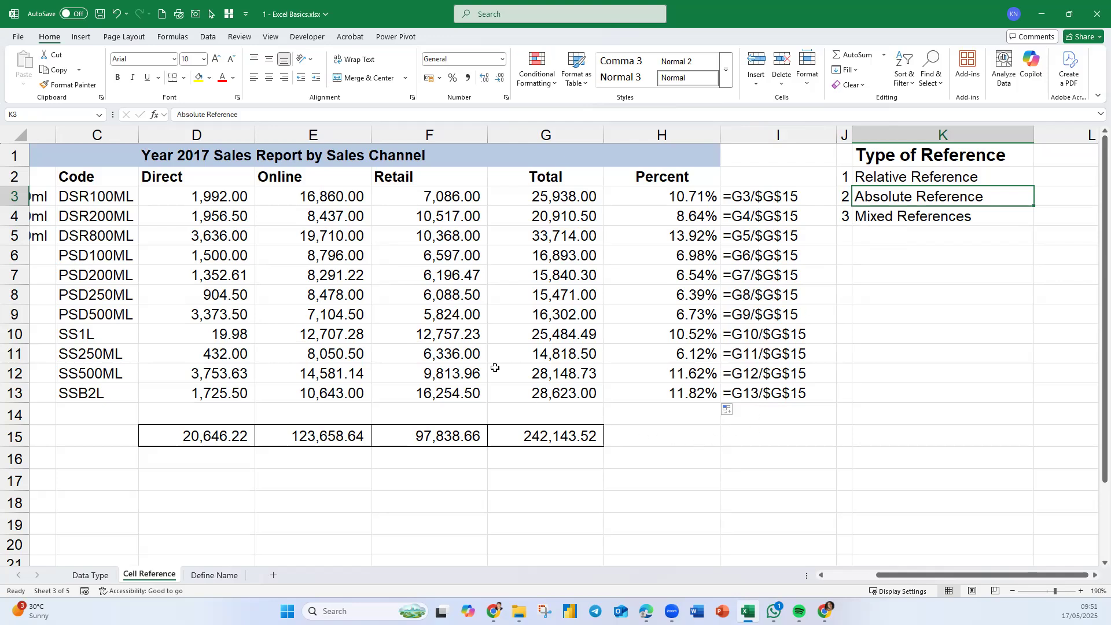
{"action": "scroll", "coordinate": [422, 314], "scroll_direction": "down", "scroll_amount": 3}
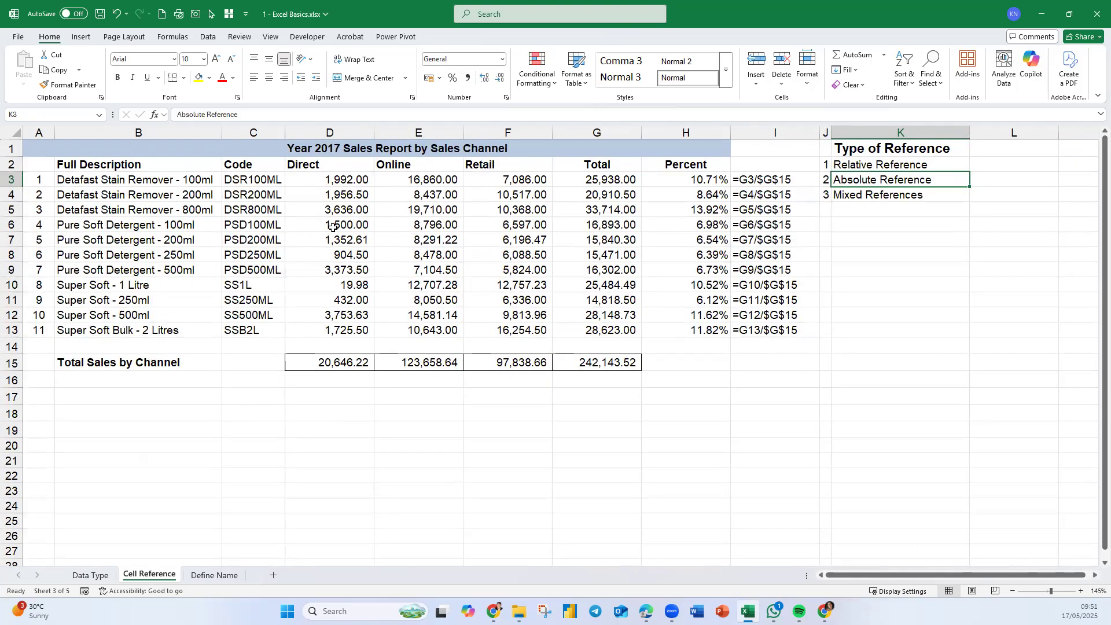
{"action": "left_click", "coordinate": [266, 238]}
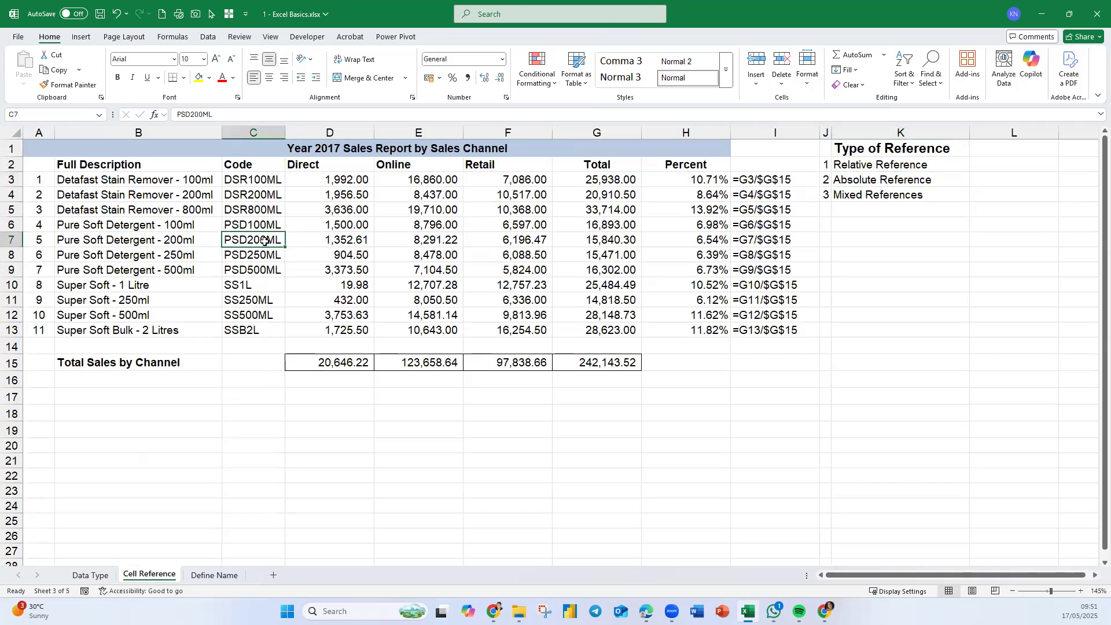
{"action": "key", "text": "ctrl+c"}
{"action": "left_click", "coordinate": [252, 446]}
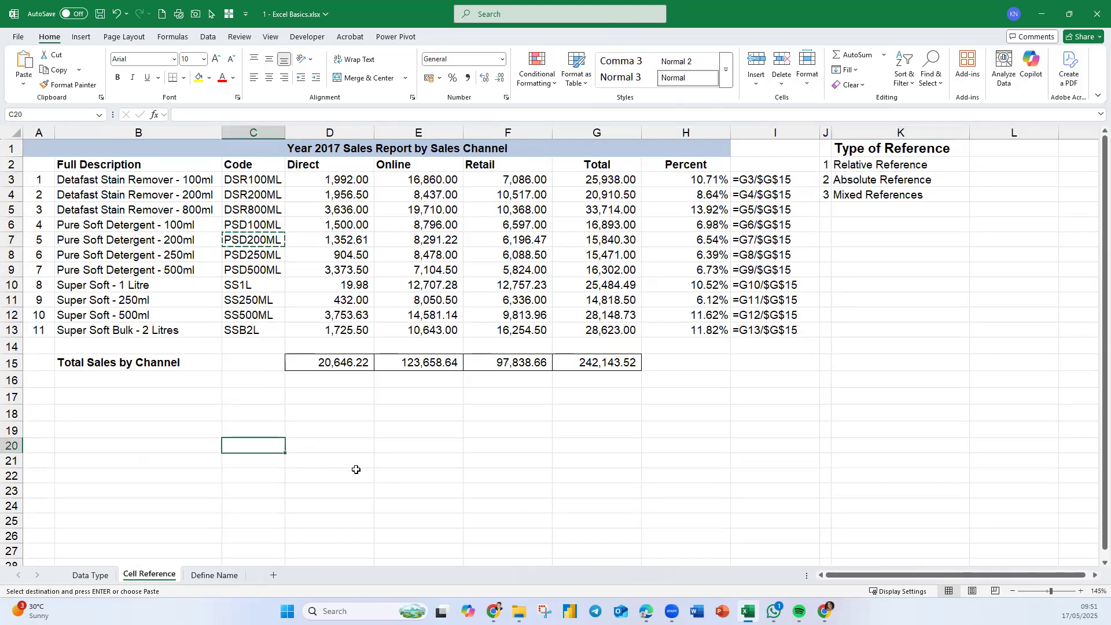
{"action": "key", "text": "ctrl+v"}
{"action": "key", "text": "Down"}
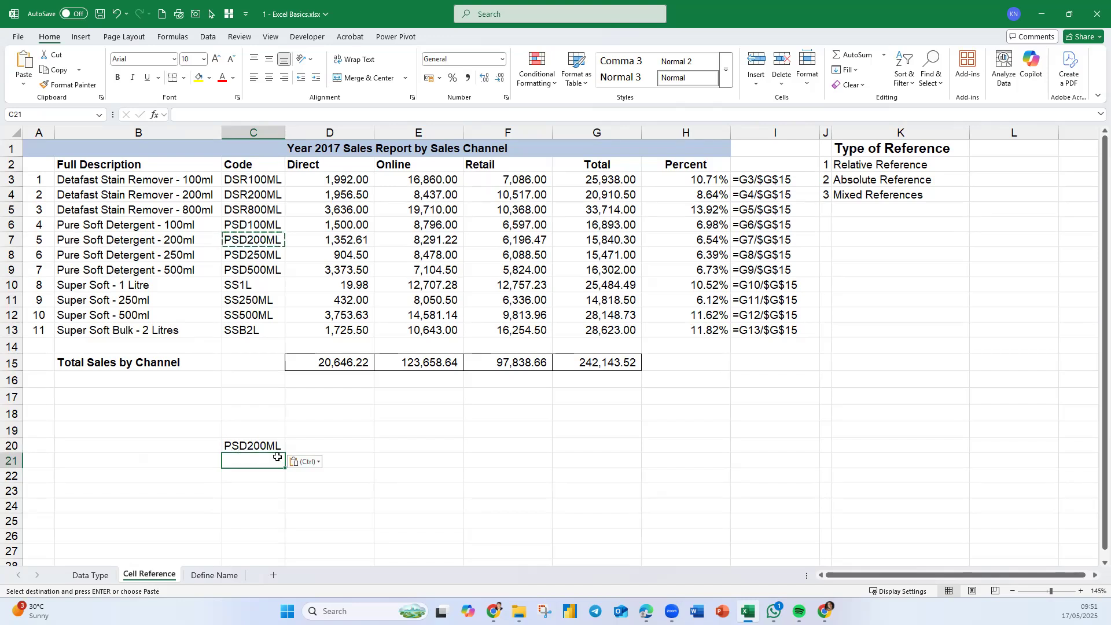
{"action": "key", "text": "Up"}
{"action": "key", "text": "Up"}
{"action": "key", "text": "Up"}
{"action": "key", "text": "Up"}
{"action": "key", "text": "Up"}
{"action": "key", "text": "Up"}
{"action": "key", "text": "Up"}
{"action": "key", "text": "Up"}
{"action": "key", "text": "Up"}
{"action": "key", "text": "ctrl+c"}
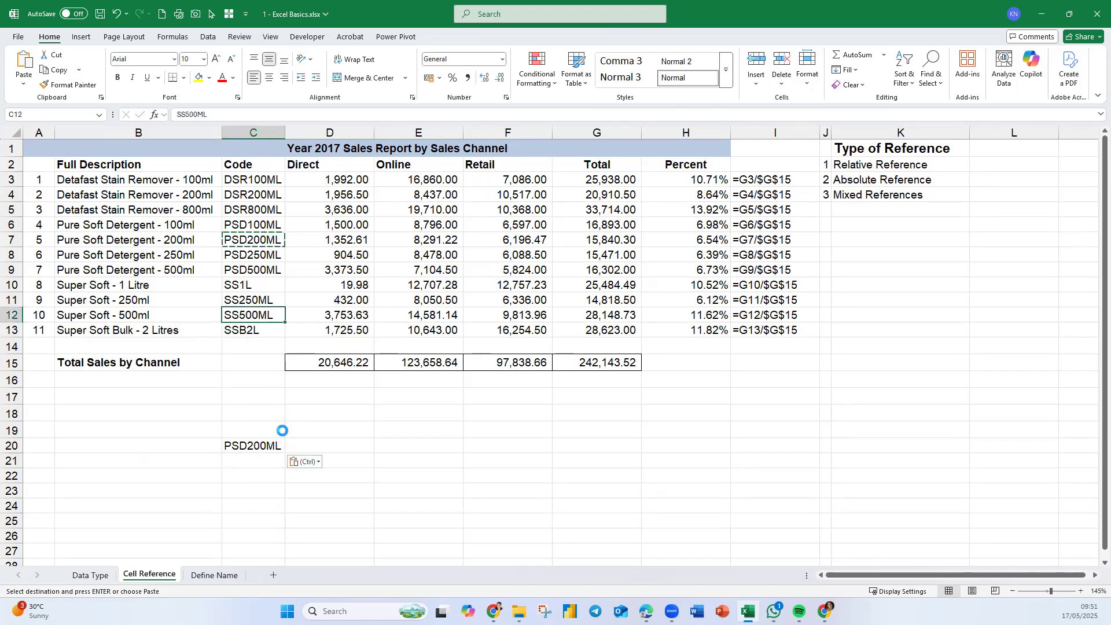
{"action": "left_click", "coordinate": [259, 461]}
{"action": "key", "text": "ctrl+v"}
- Copy the codes DSR100ML and PSD200ML into C22 and C23 below the previous codes
{"action": "left_click", "coordinate": [255, 186]}
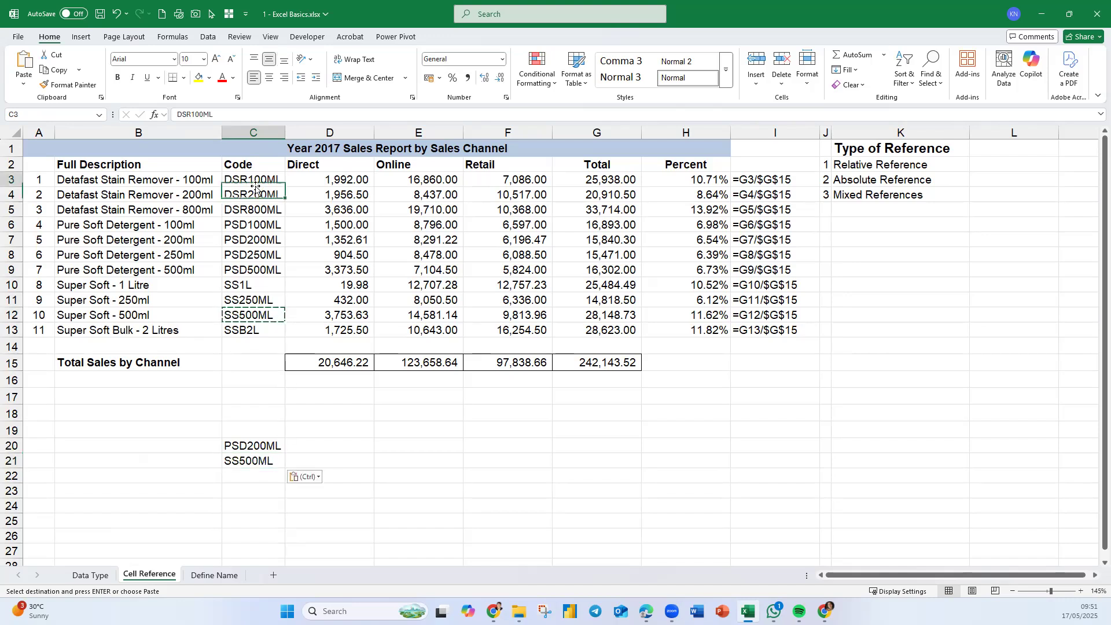
{"action": "key", "text": "ctrl+c"}
{"action": "left_click", "coordinate": [235, 474]}
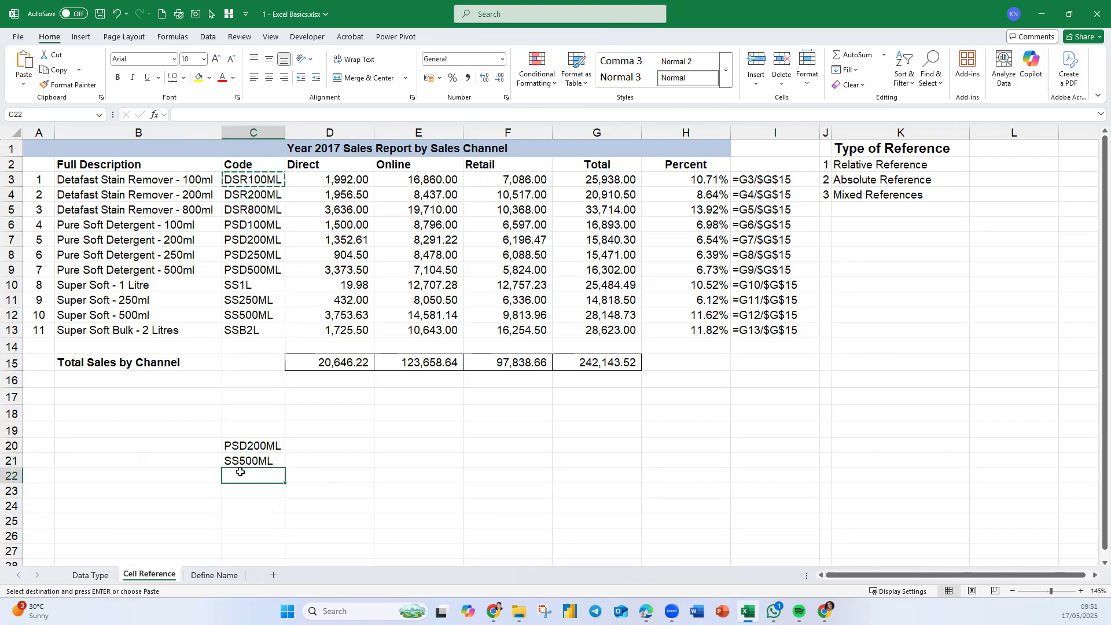
{"action": "key", "text": "ctrl+v"}
{"action": "left_click", "coordinate": [259, 242]}
{"action": "key", "text": "ctrl+c"}
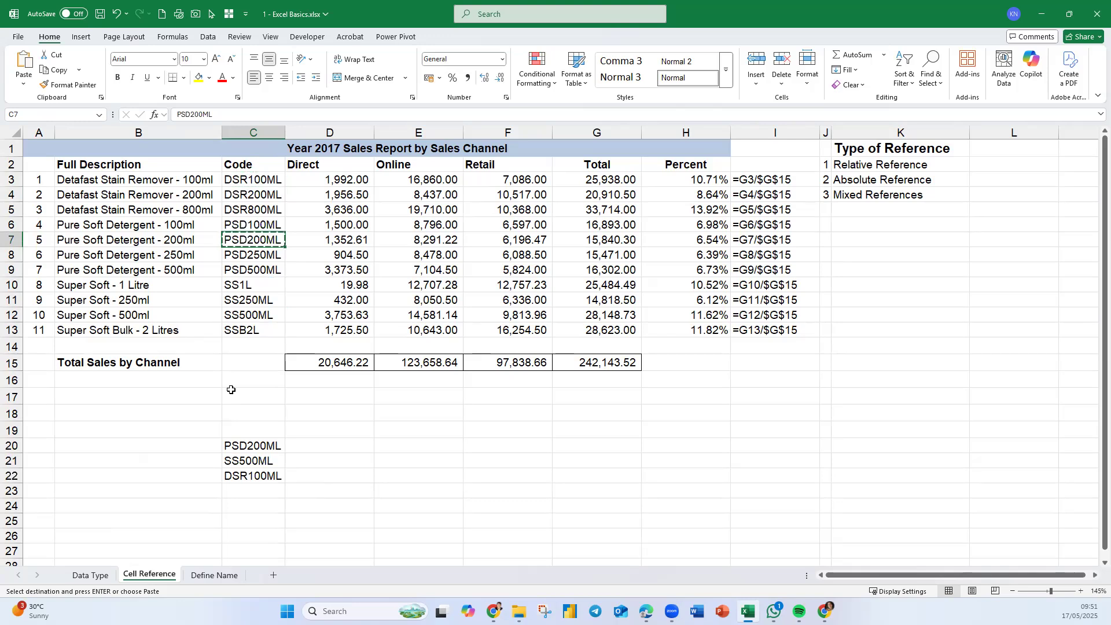
{"action": "left_click", "coordinate": [234, 487]}
{"action": "key", "text": "ctrl+v"}
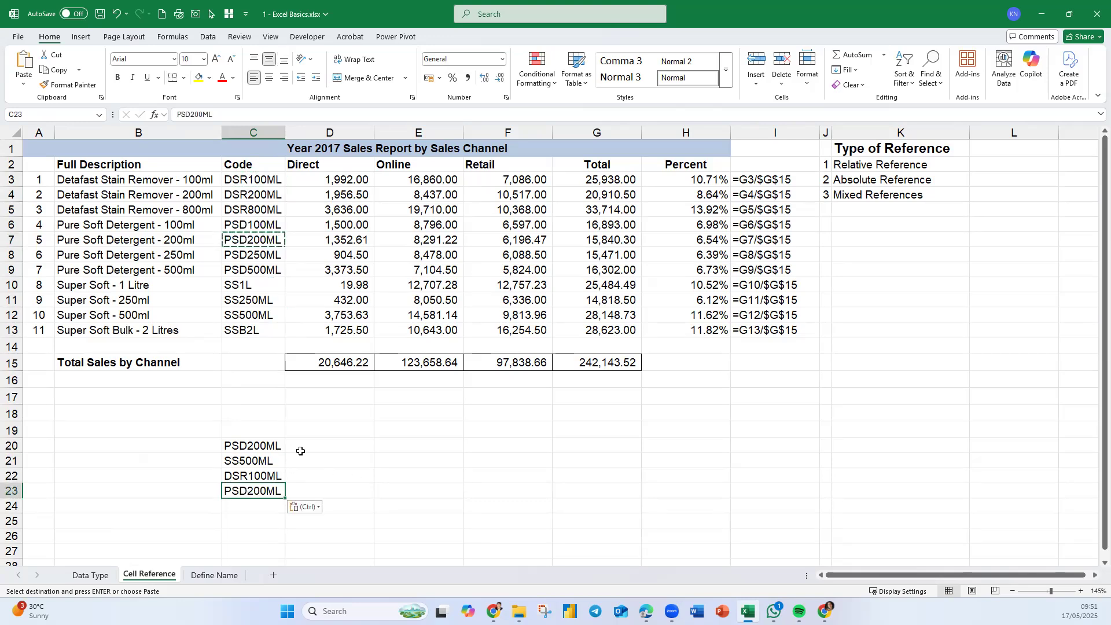
- Enter the heading Retail in D19
{"action": "left_click", "coordinate": [322, 448]}
{"action": "left_click", "coordinate": [336, 423]}
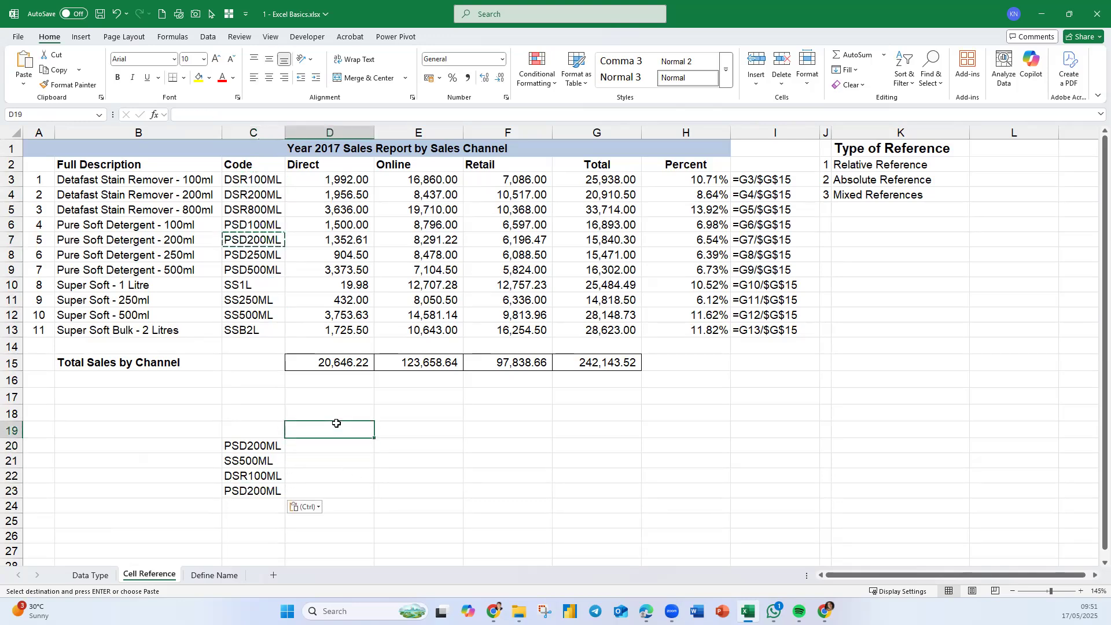
{"action": "type", "text": "Retail"}
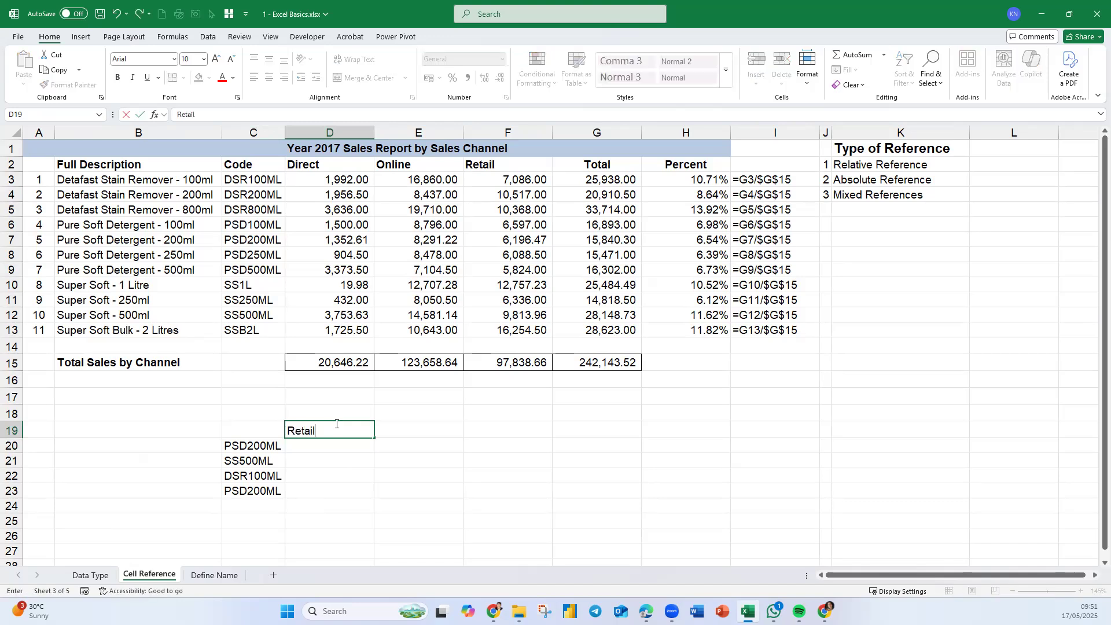
{"action": "key", "text": "Return"}
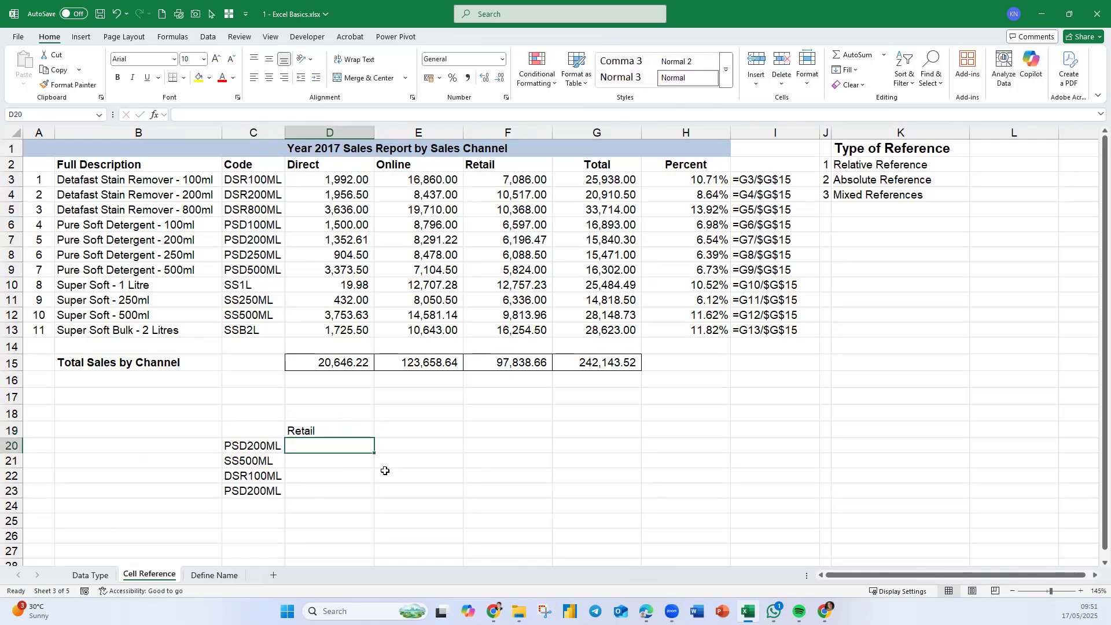
- Start a VLOOKUP formula in D20 after checking the row values for PSD200ML
{"action": "left_click_drag", "start_coordinate": [340, 443], "coordinate": [339, 491]}
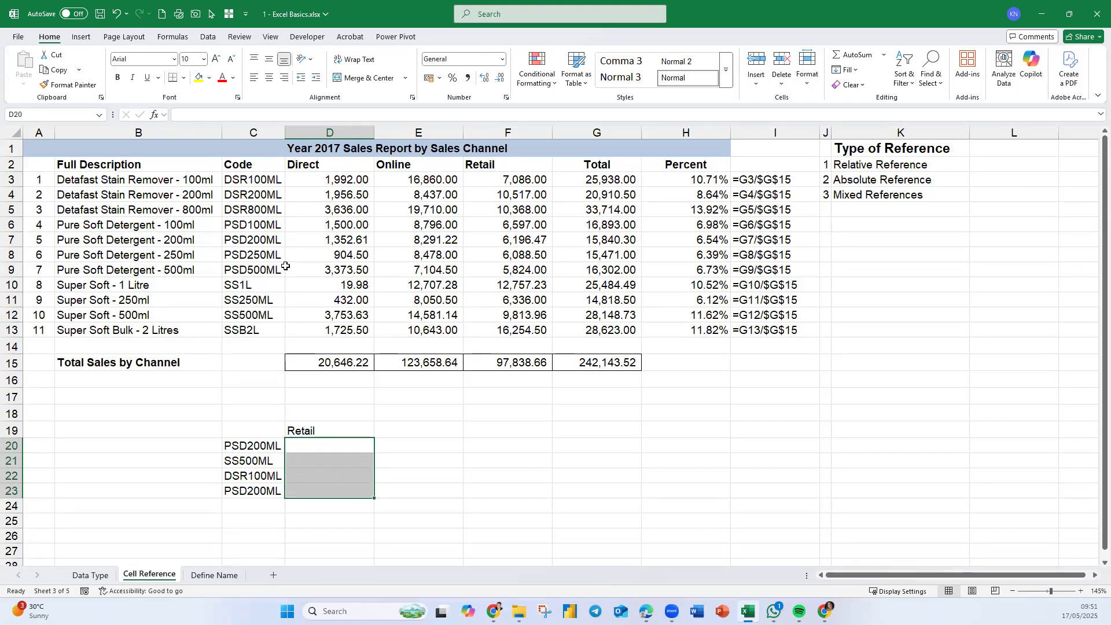
{"action": "left_click", "coordinate": [257, 241]}
{"action": "left_click", "coordinate": [454, 241]}
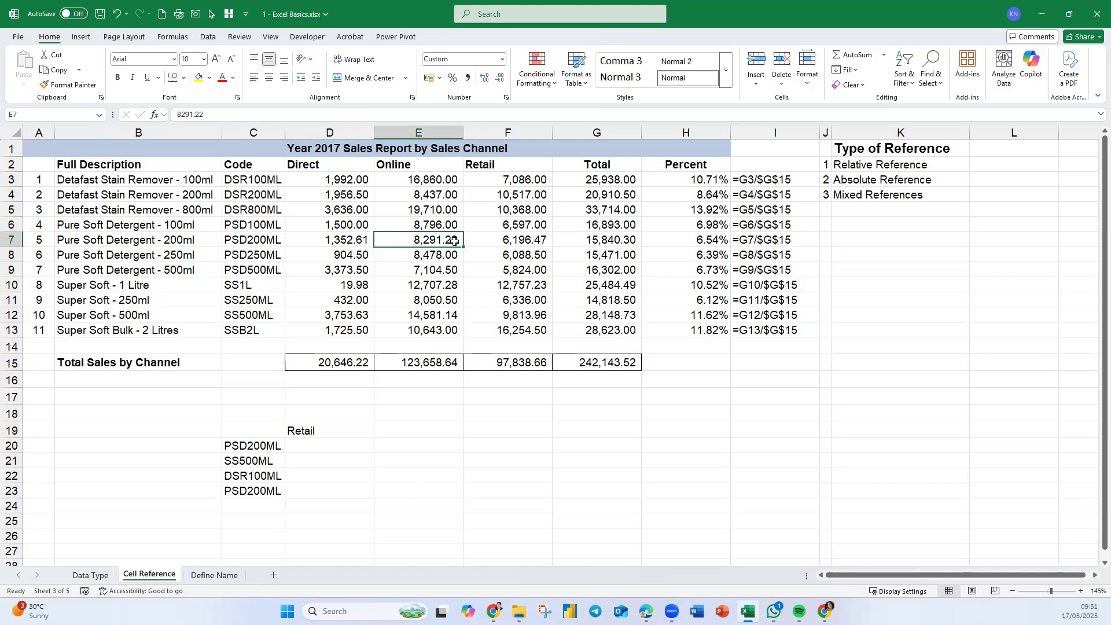
{"action": "left_click", "coordinate": [491, 240]}
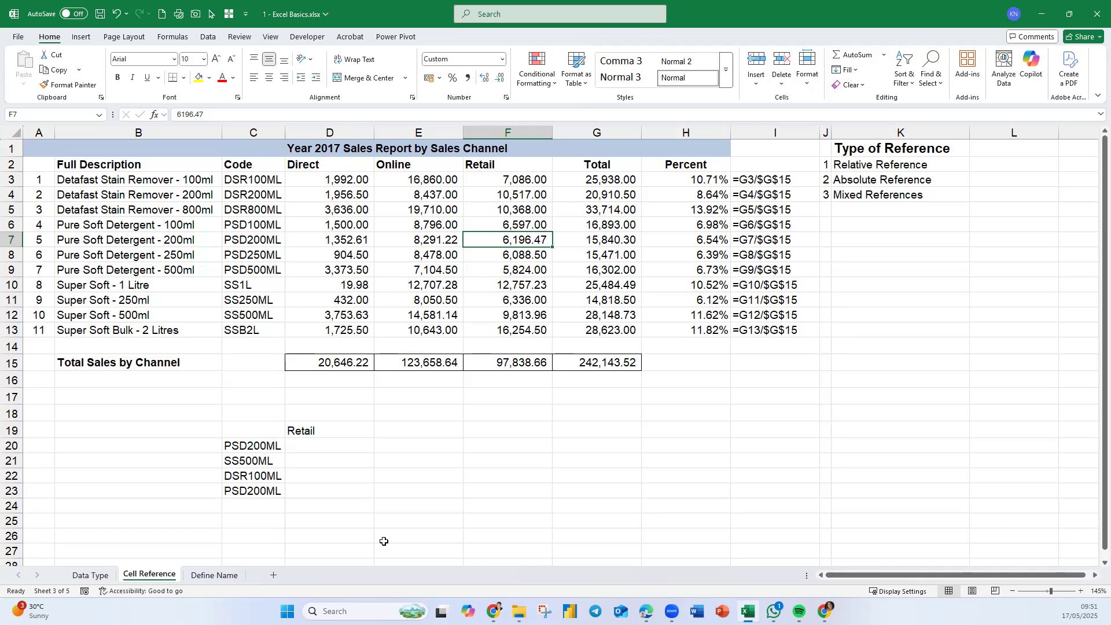
{"action": "left_click", "coordinate": [308, 450]}
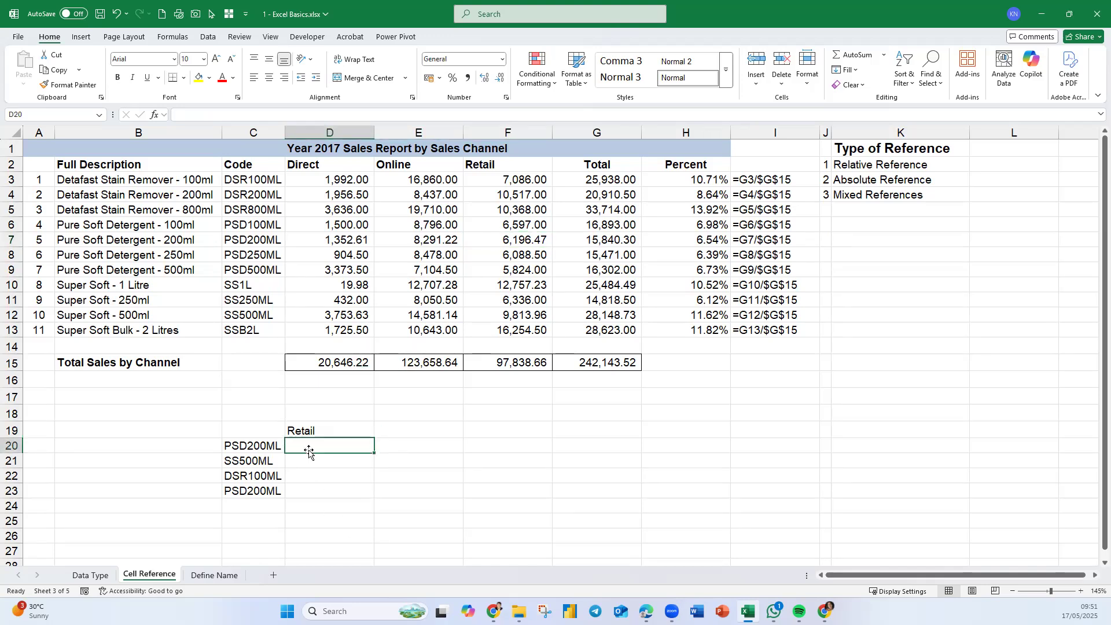
{"action": "type", "text": "=vl"}
{"action": "key", "text": "Tab"}
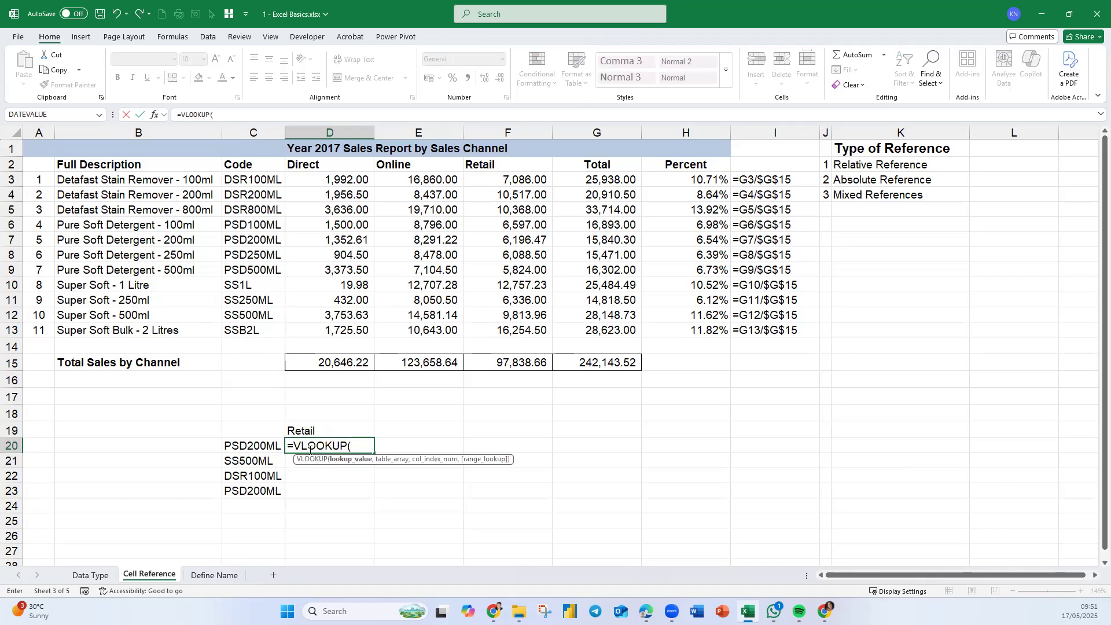
{"action": "left_click", "coordinate": [234, 446]}
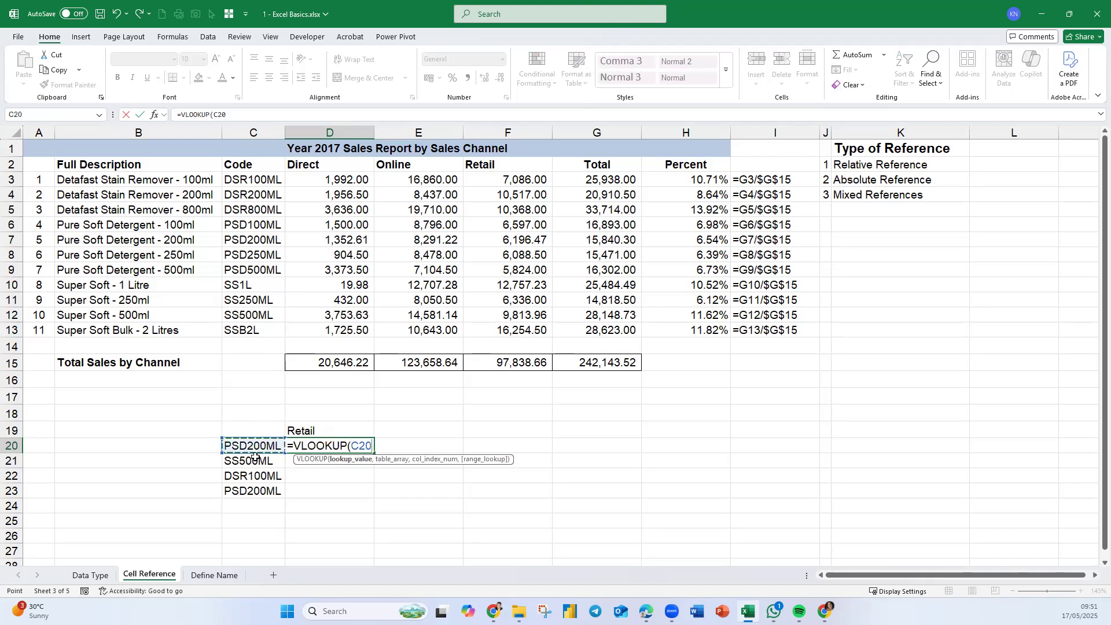
{"action": "left_click_drag", "start_coordinate": [261, 180], "coordinate": [549, 334]}
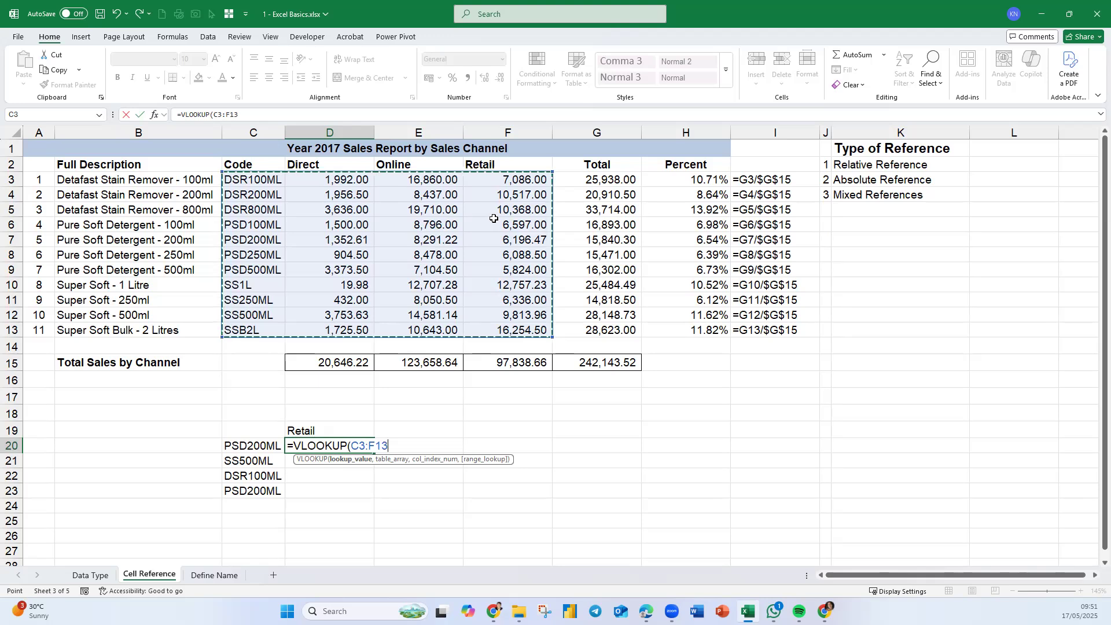
{"action": "type", "text": "4"}
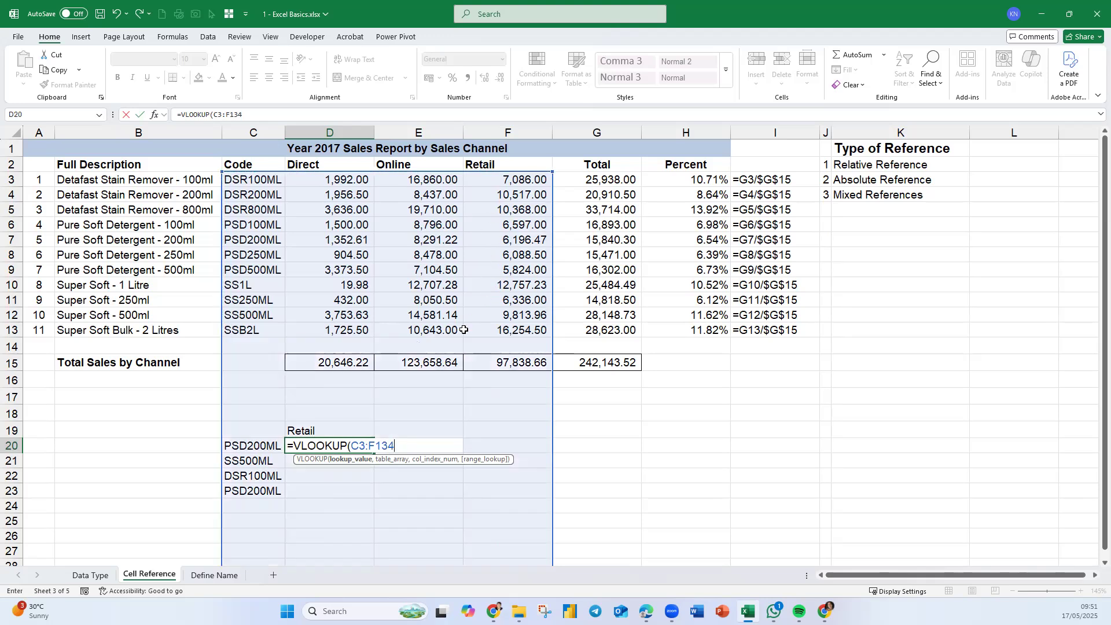
{"action": "key", "text": "BackSpace"}
{"action": "type", "text": ",4,"}
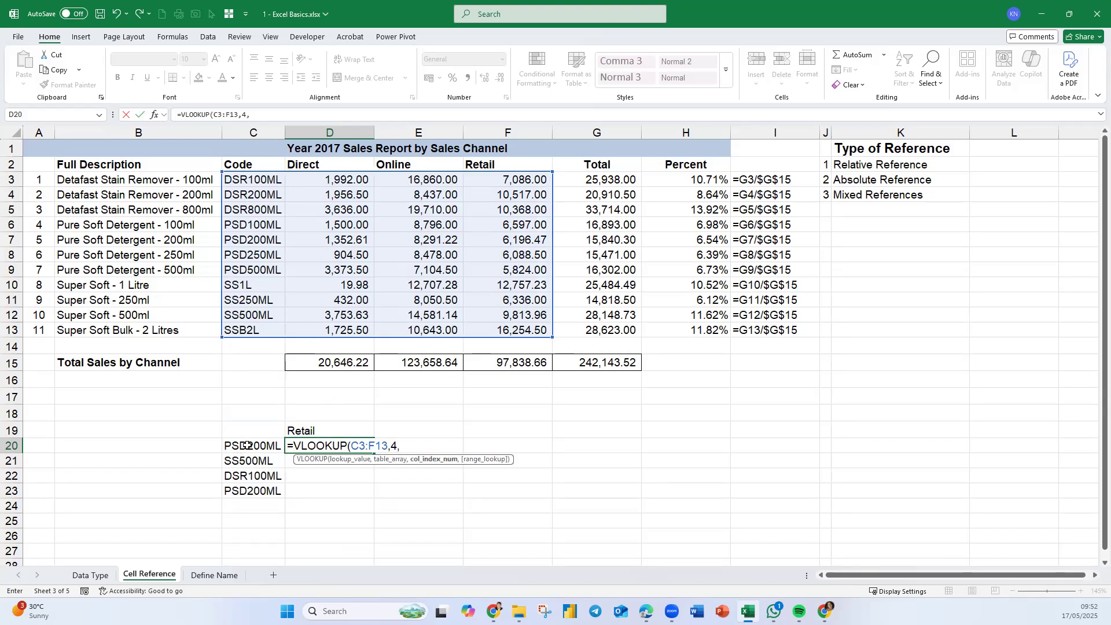
{"action": "type", "text": "fa"}
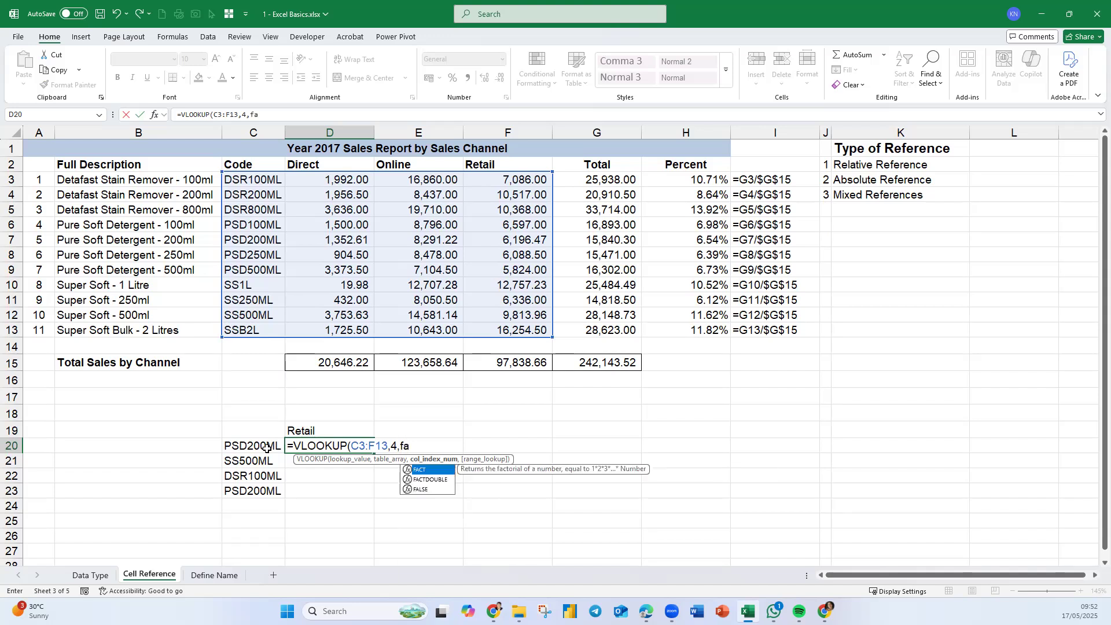
{"action": "key", "text": "BackSpace"}
{"action": "key", "text": "BackSpace"}
{"action": "key", "text": "BackSpace"}
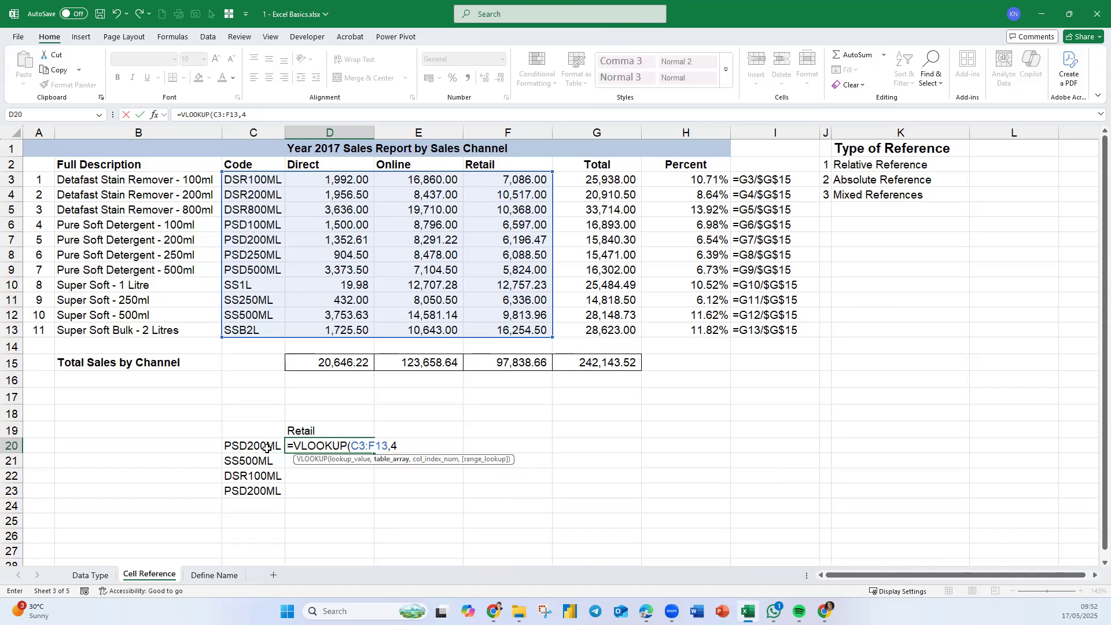
{"action": "key", "text": "BackSpace"}
{"action": "key", "text": "BackSpace"}
{"action": "key", "text": "BackSpace"}
{"action": "key", "text": "BackSpace"}
{"action": "key", "text": "BackSpace"}
{"action": "key", "text": "BackSpace"}
{"action": "key", "text": "BackSpace"}
{"action": "key", "text": "BackSpace"}
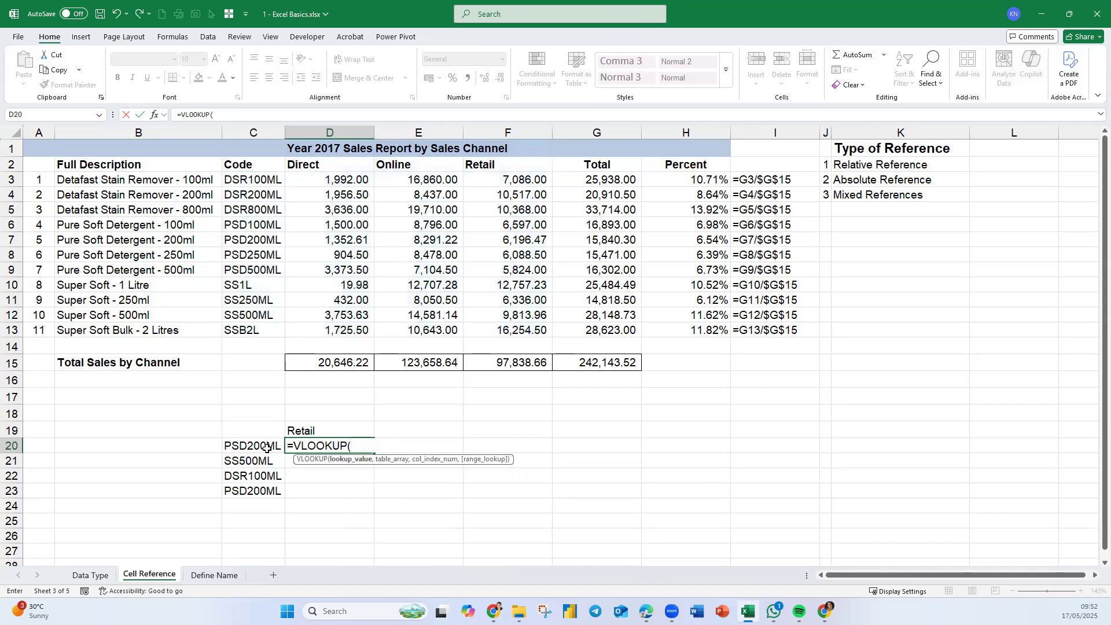
- Complete D20's formula as =VLOOKUP(C20,C3:F13,4,FALSE) to look up the code's Retail sales
{"action": "left_click", "coordinate": [254, 447]}
{"action": "type", "text": ","}
{"action": "left_click_drag", "start_coordinate": [269, 181], "coordinate": [521, 325]}
{"action": "type", "text": ","}
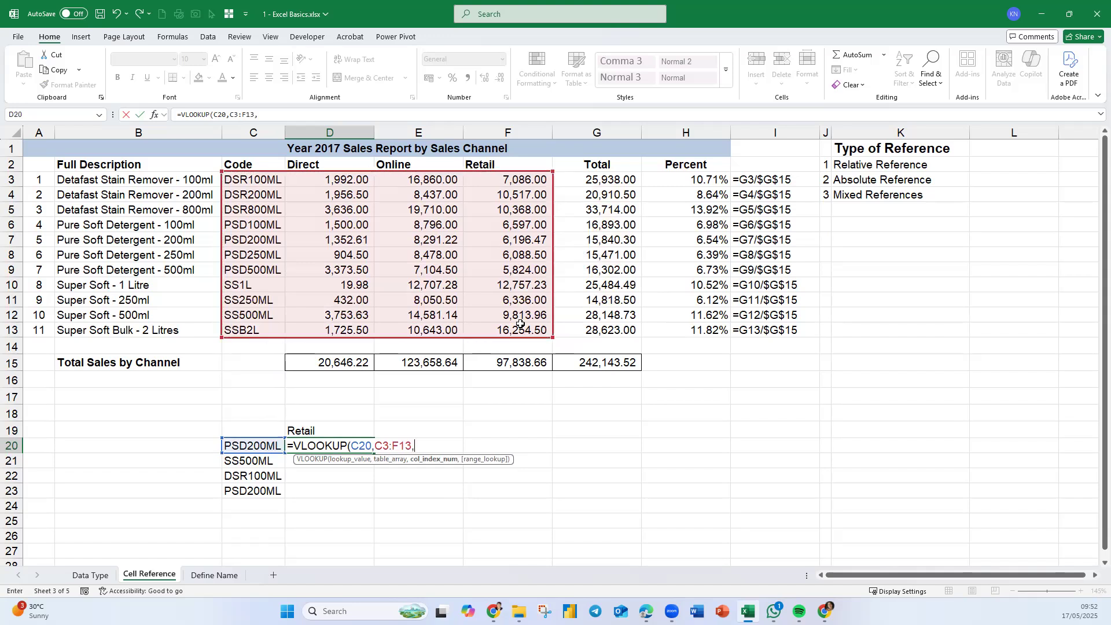
{"action": "type", "text": "4,"}
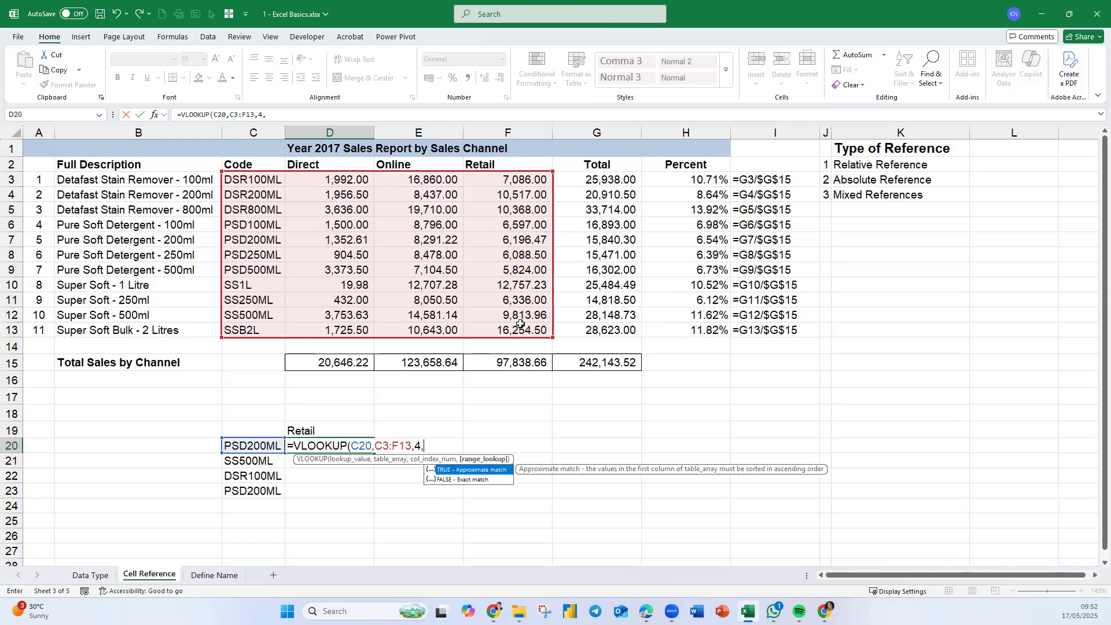
{"action": "type", "text": "FALSE"}
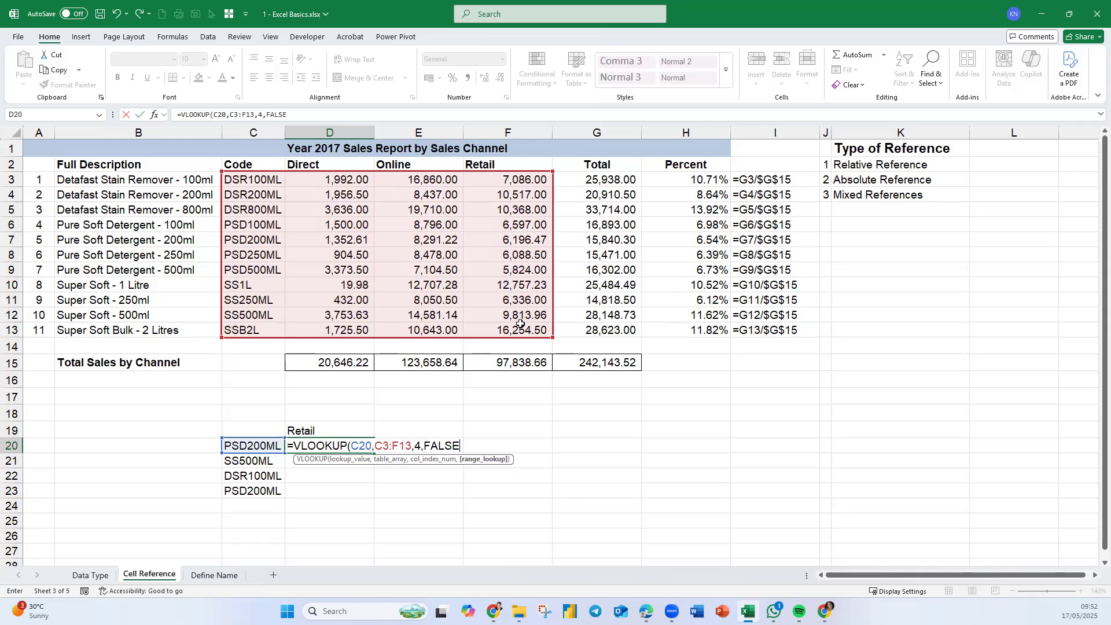
{"action": "type", "text": ")"}
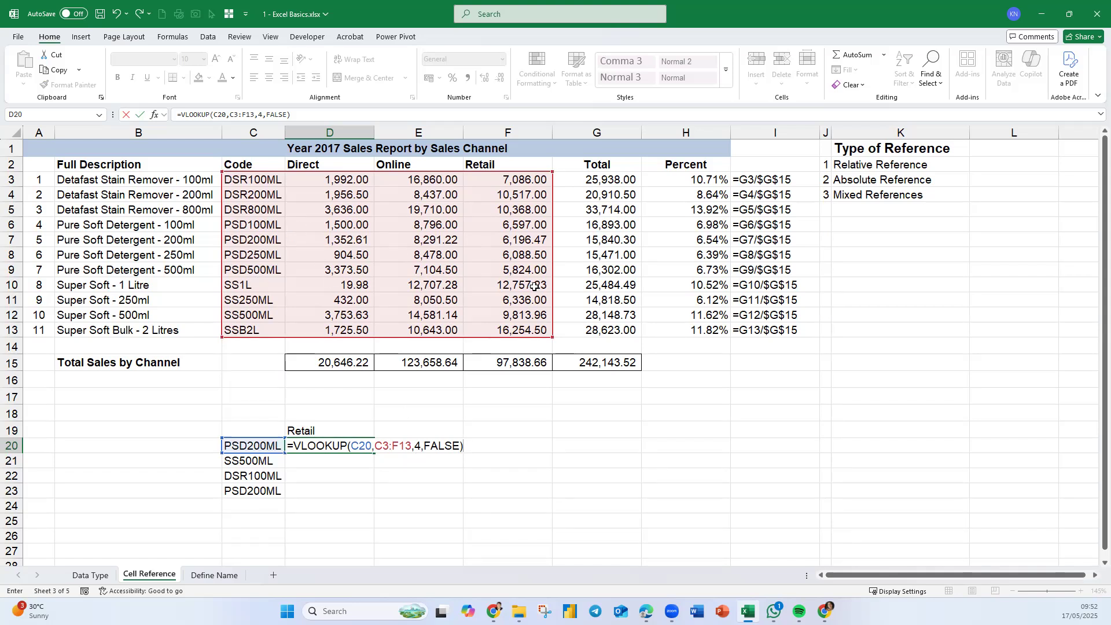
{"action": "key", "text": "Return"}
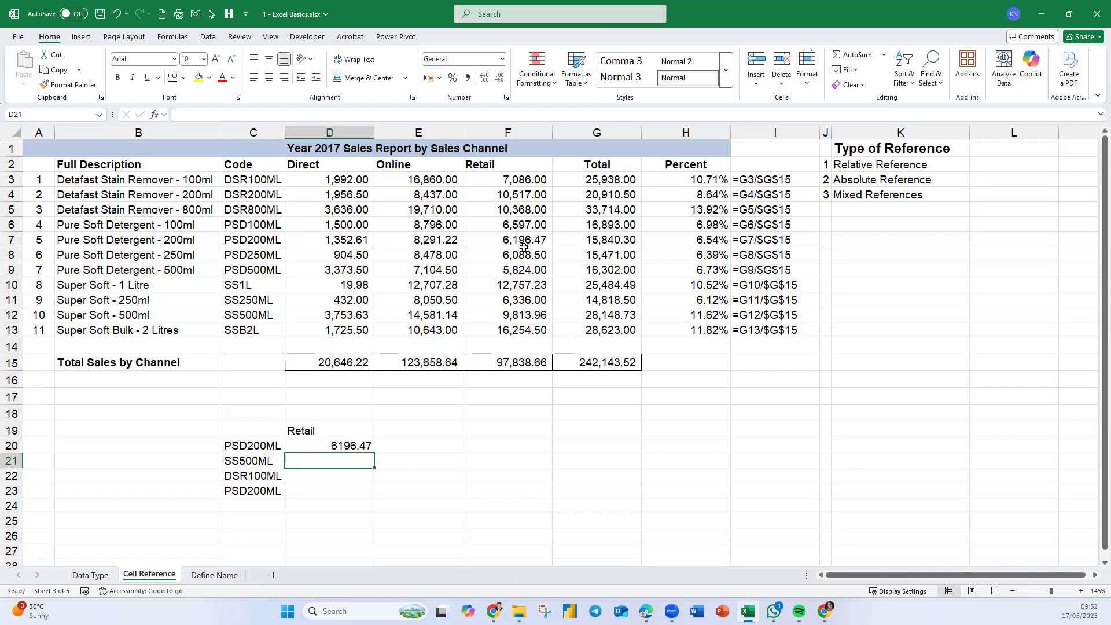
- Apply comma style to D20 and fill its VLOOKUP formula down to D23
{"action": "left_click", "coordinate": [351, 440]}
{"action": "left_click", "coordinate": [468, 78]}
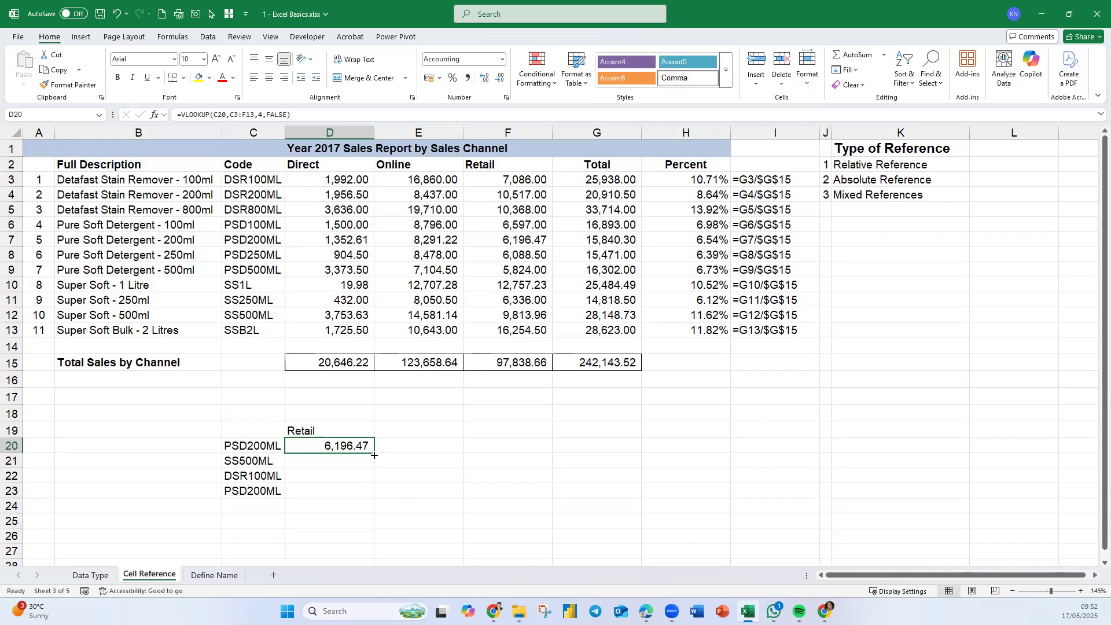
{"action": "left_click_drag", "start_coordinate": [373, 455], "coordinate": [364, 496]}
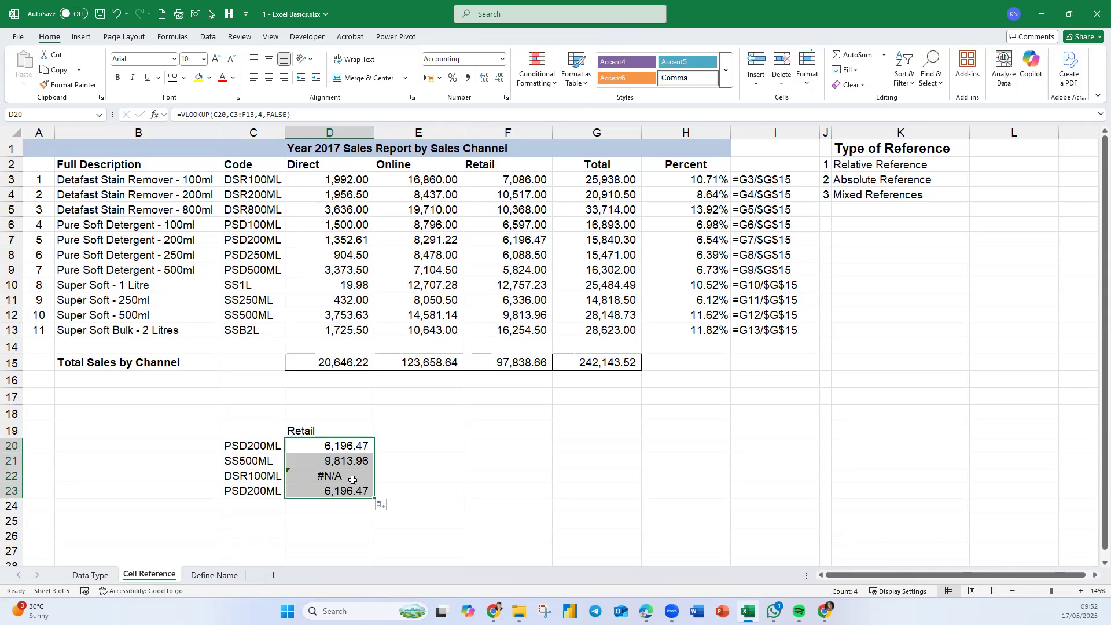
- Inspect the copied VLOOKUP formulas in D20 through D22 to see how their references shifted
{"action": "double_click", "coordinate": [362, 446]}
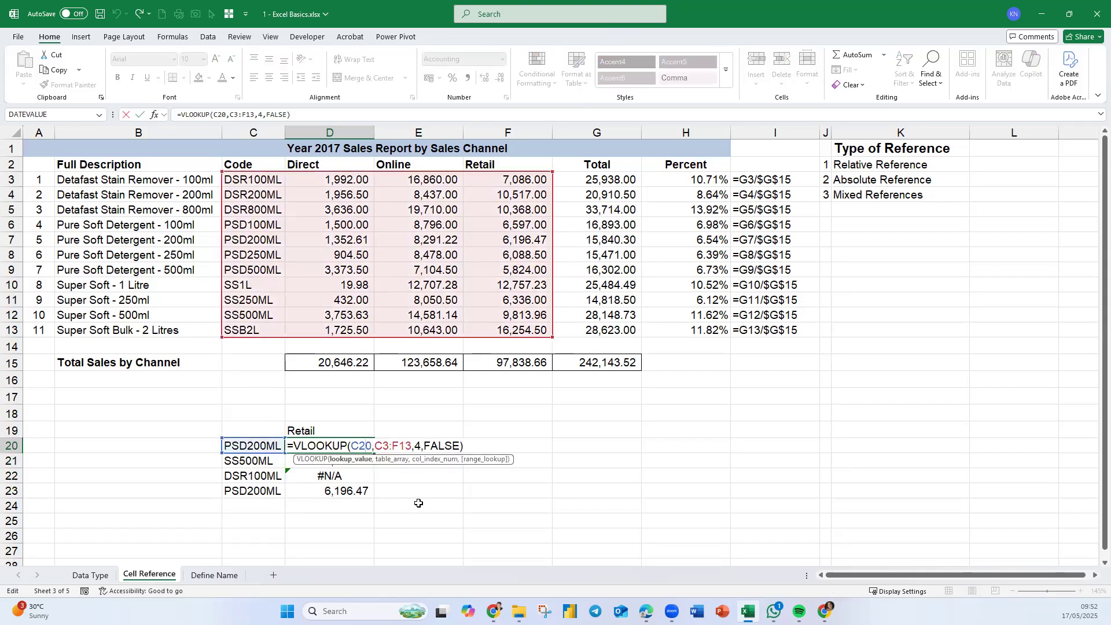
{"action": "key", "text": "Return"}
{"action": "double_click", "coordinate": [335, 461]}
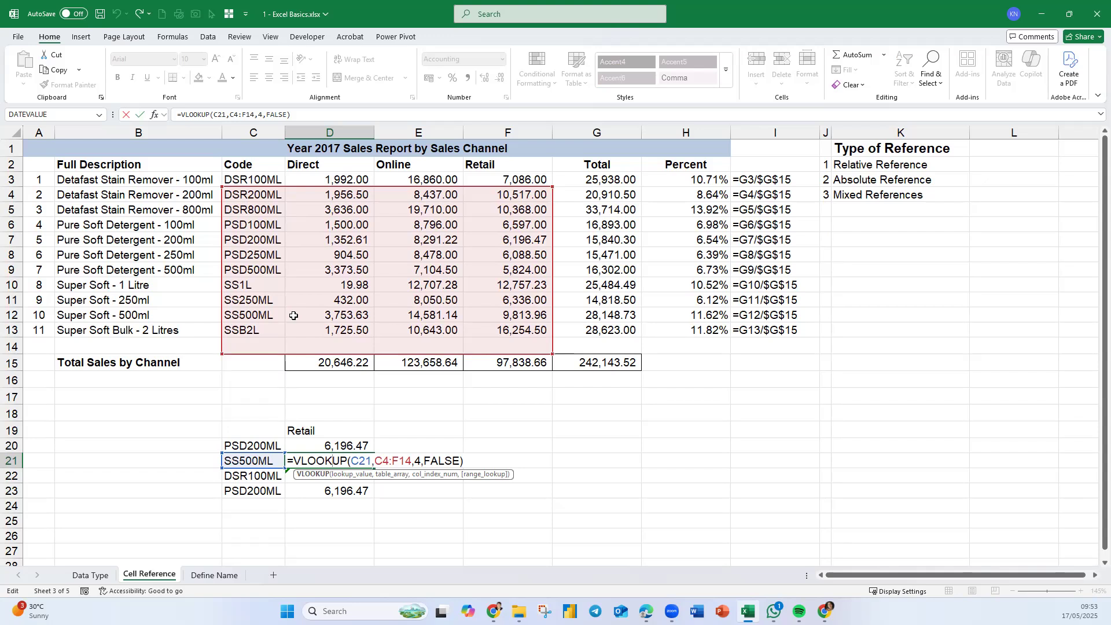
{"action": "key", "text": "ctrl+Return"}
{"action": "double_click", "coordinate": [356, 479]}
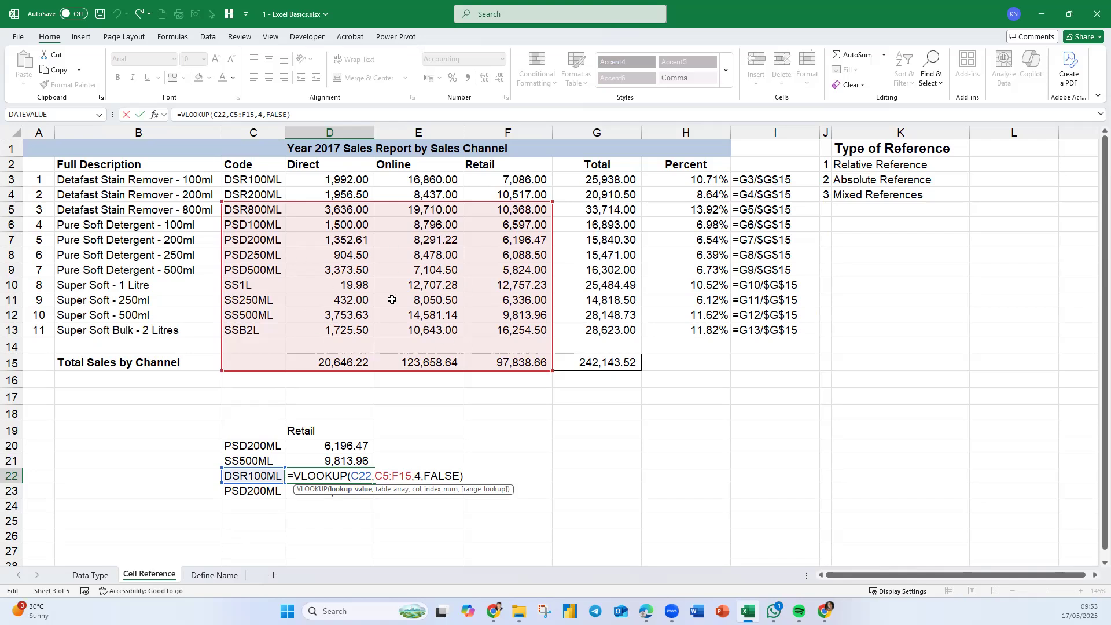
- Make the table range in D20's VLOOKUP absolute as $C$3:$F$13 and fill the formula down to D23
{"action": "key", "text": "ctrl+Return"}
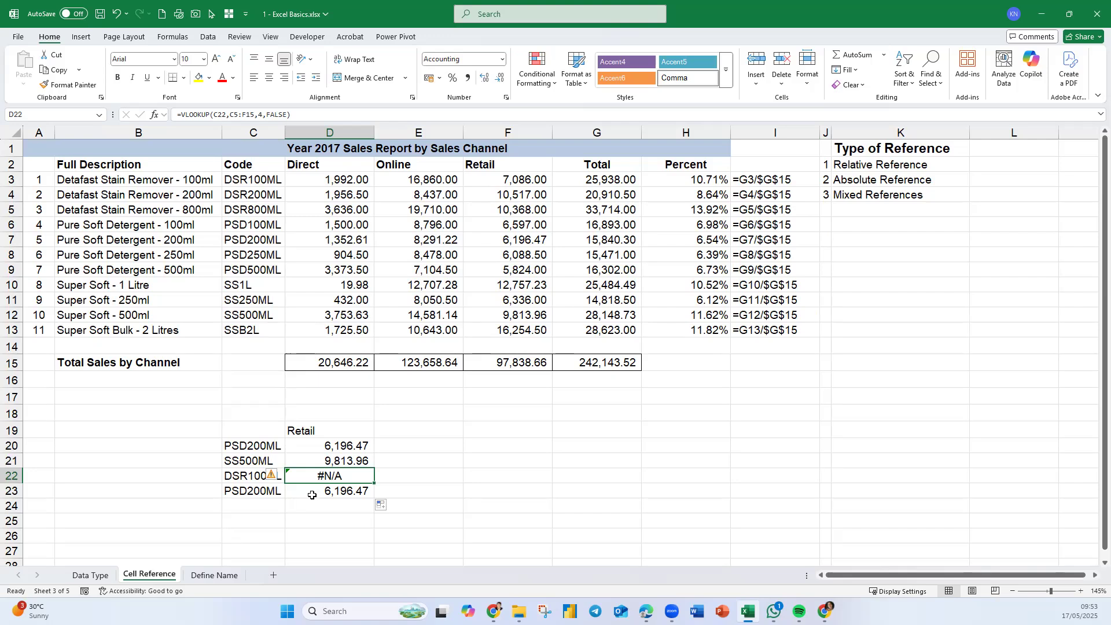
{"action": "left_click", "coordinate": [337, 461]}
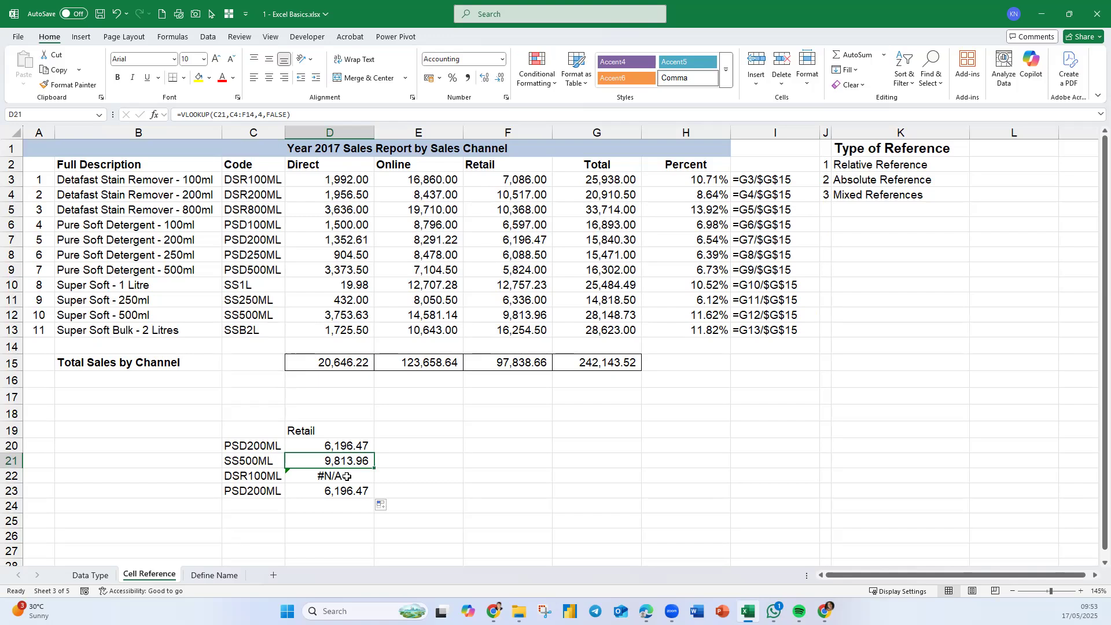
{"action": "double_click", "coordinate": [355, 445]}
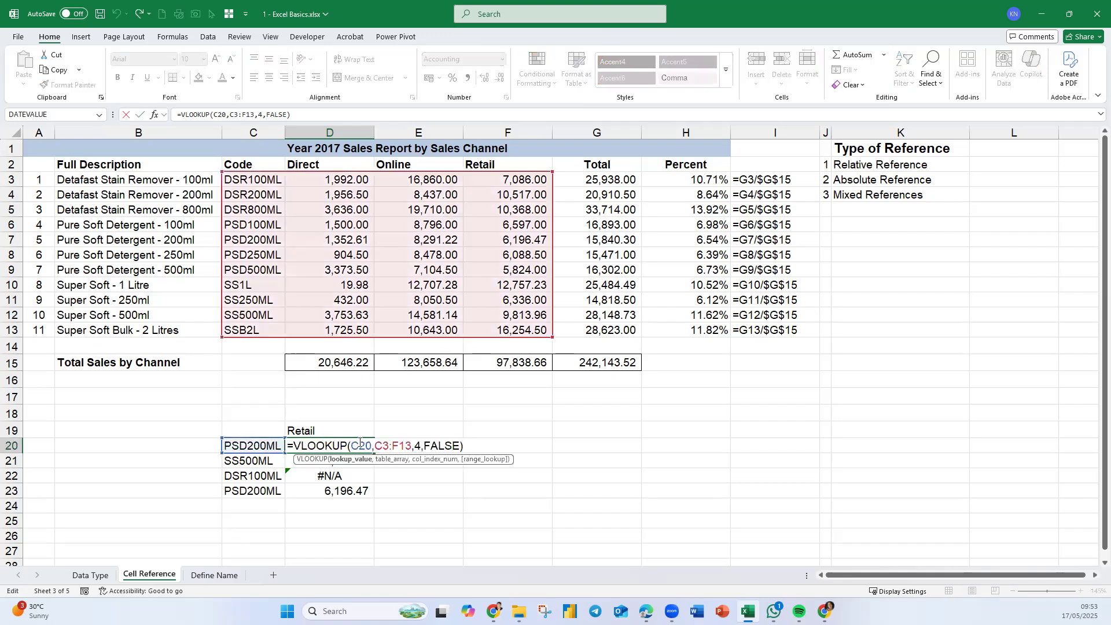
{"action": "double_click", "coordinate": [389, 450]}
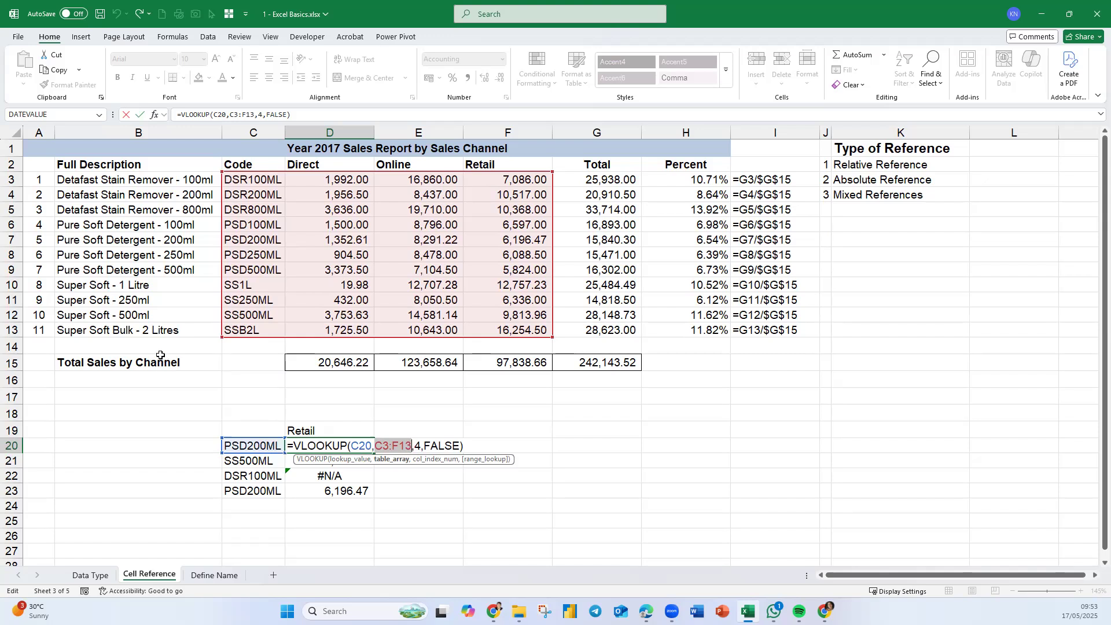
{"action": "key", "text": "F4"}
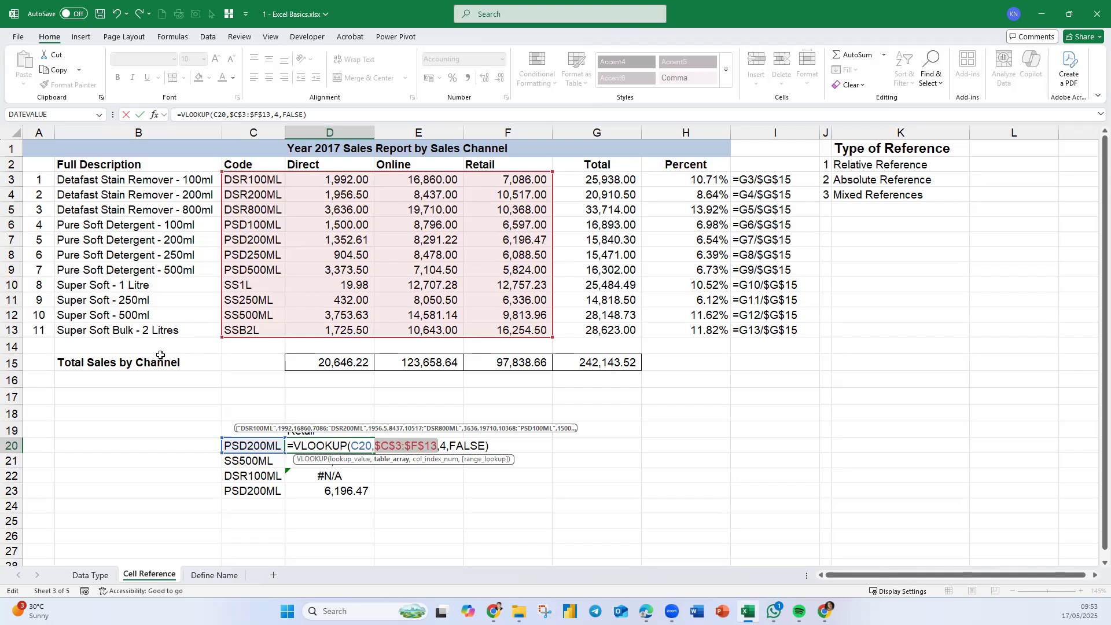
{"action": "key", "text": "Return"}
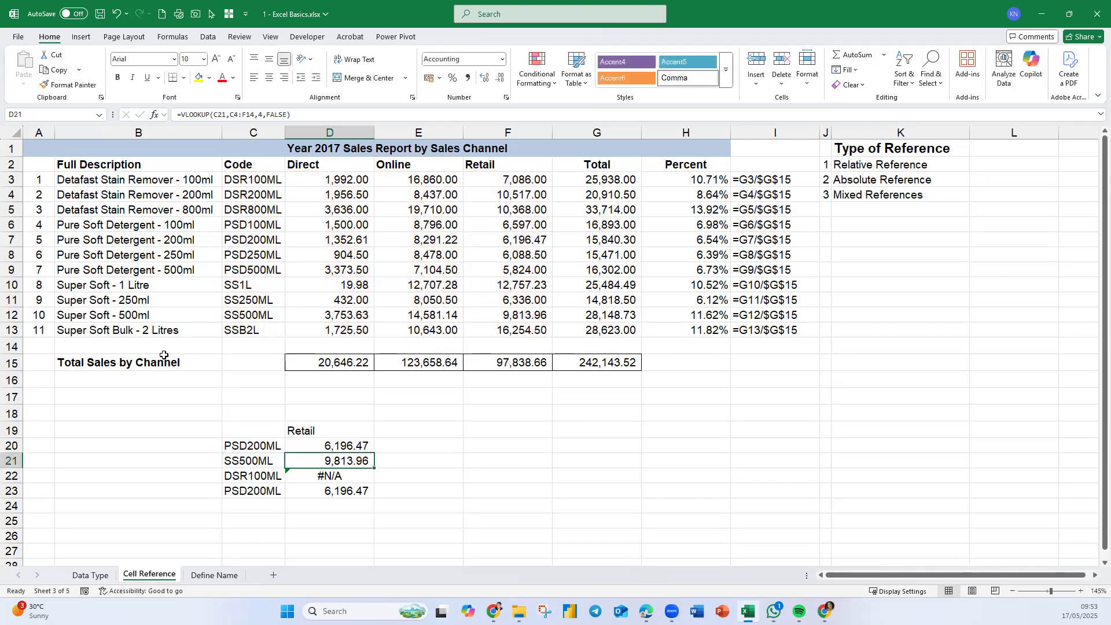
{"action": "left_click", "coordinate": [366, 446]}
{"action": "left_click_drag", "start_coordinate": [375, 453], "coordinate": [375, 498]}
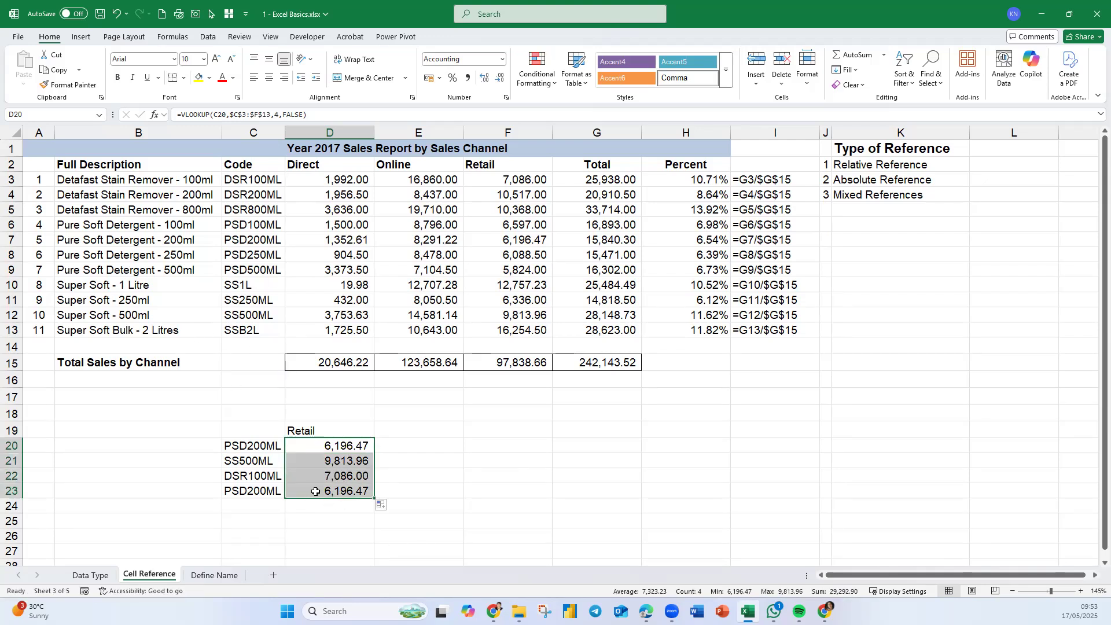
- Copy the code DSR200ML from C4 into C24 and extend the VLOOKUP formula down to D24
{"action": "left_click", "coordinate": [243, 200]}
{"action": "key", "text": "ctrl+c"}
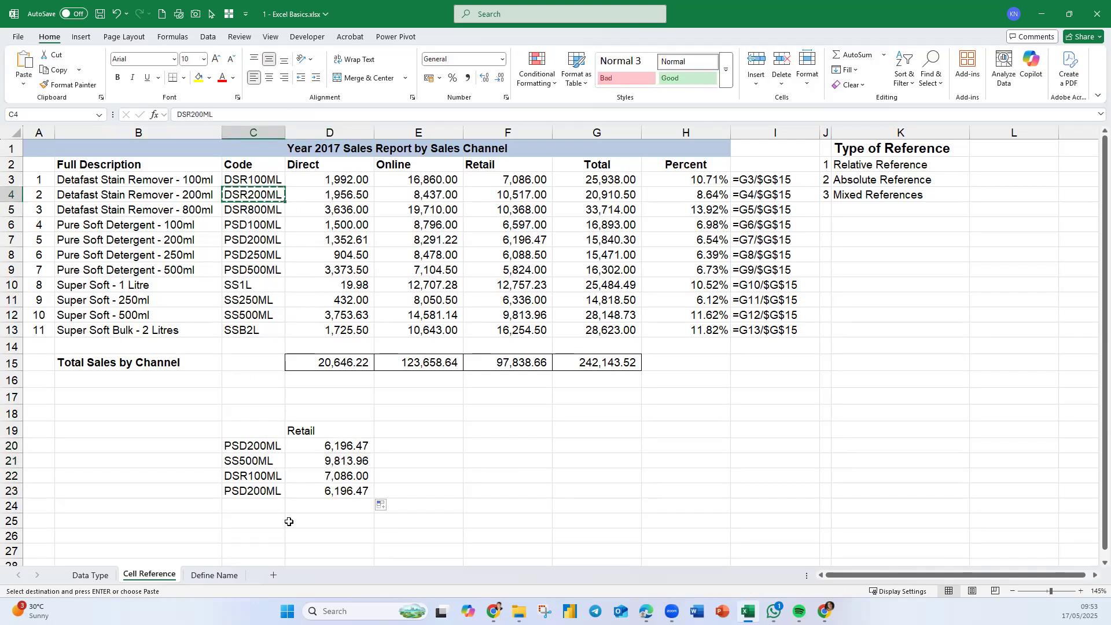
{"action": "left_click", "coordinate": [259, 504]}
{"action": "key", "text": "ctrl+v"}
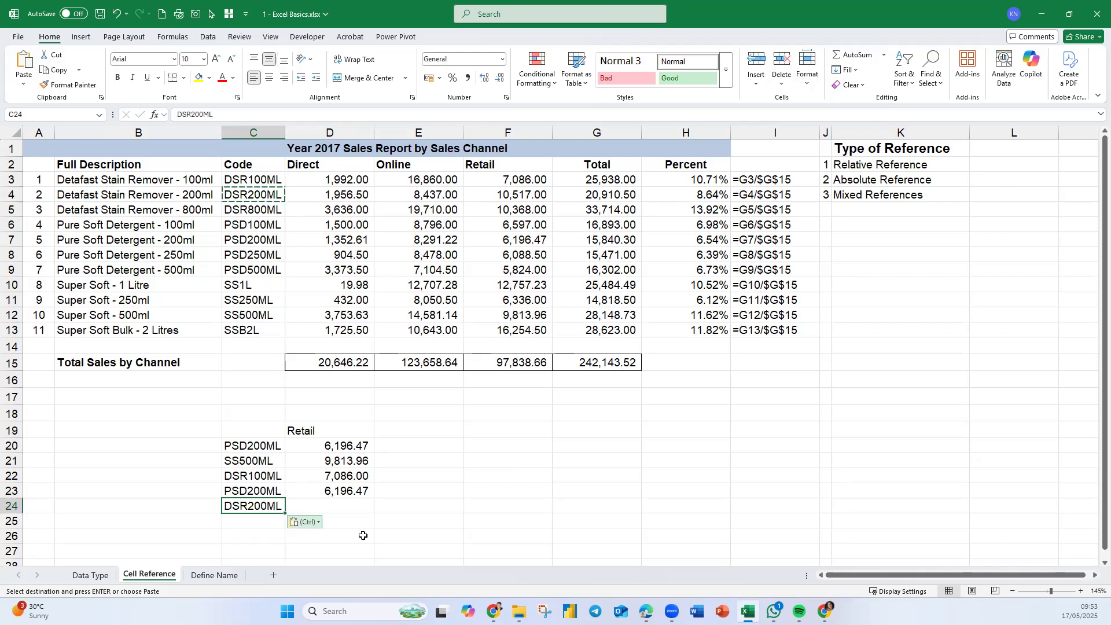
{"action": "left_click", "coordinate": [381, 521]}
{"action": "left_click", "coordinate": [359, 491]}
{"action": "left_click_drag", "start_coordinate": [374, 498], "coordinate": [373, 513]}
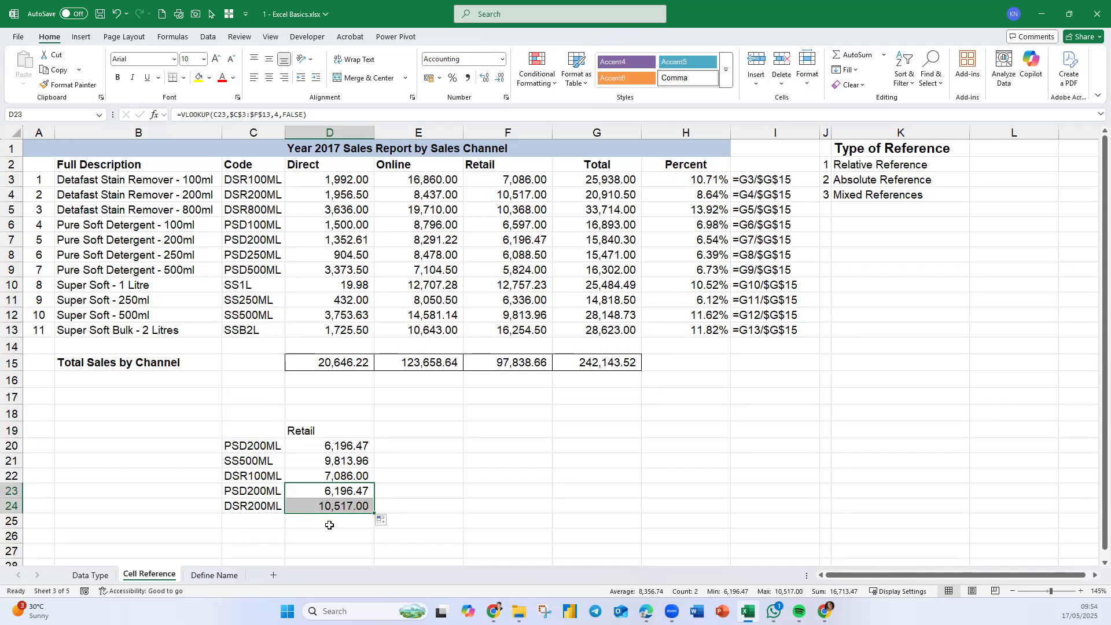
- Cycle D20's table range through the reference types and confirm the formula
{"action": "double_click", "coordinate": [355, 444]}
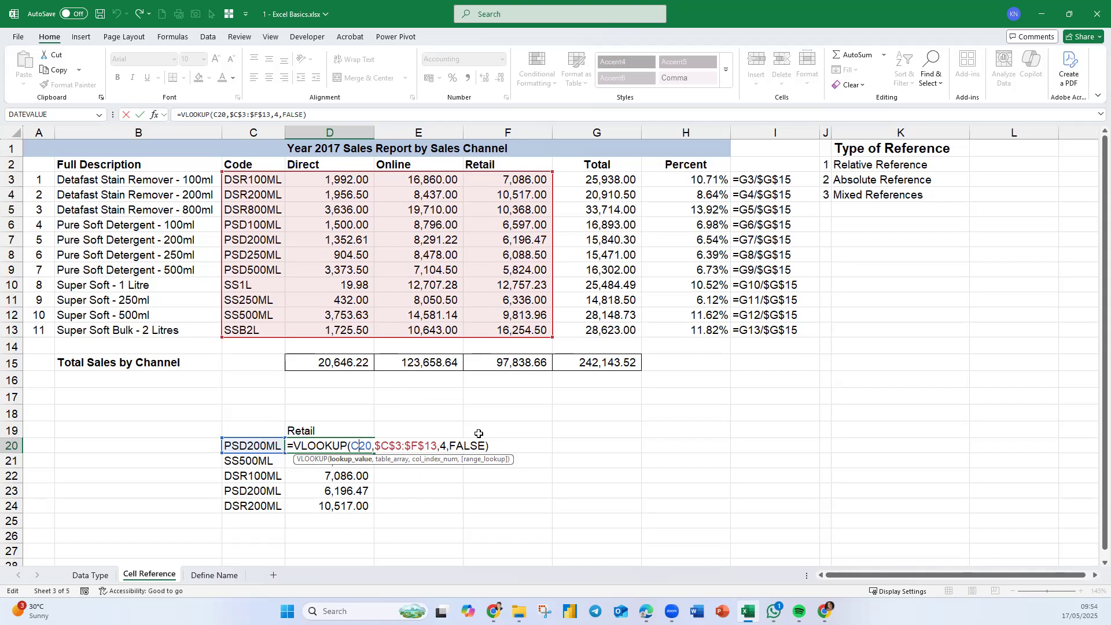
{"action": "key", "text": "ctrl+Return"}
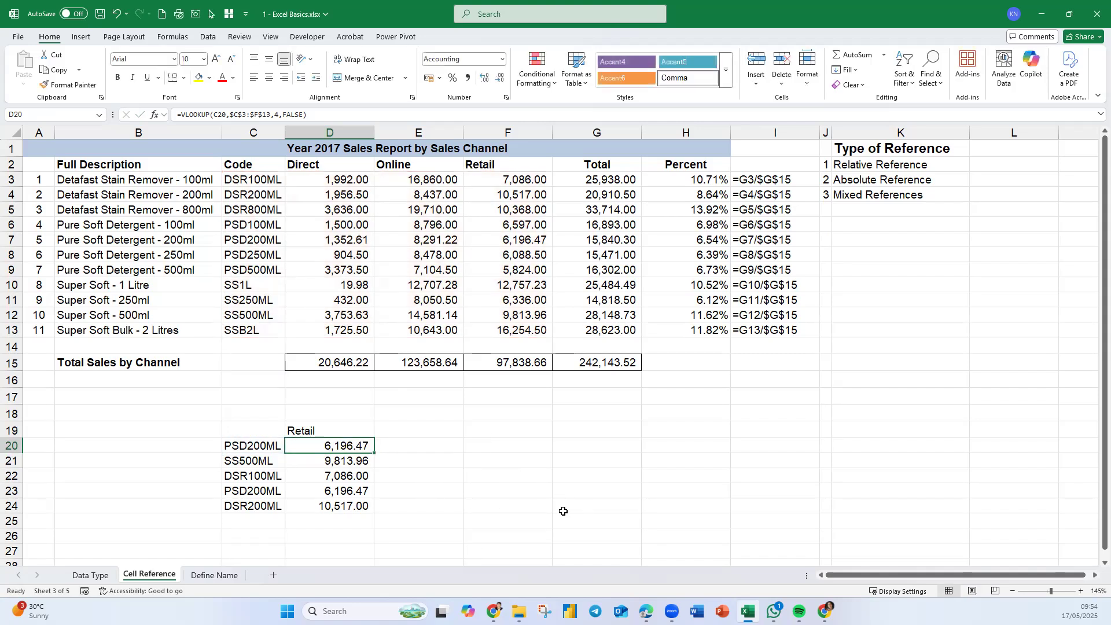
{"action": "double_click", "coordinate": [357, 447]}
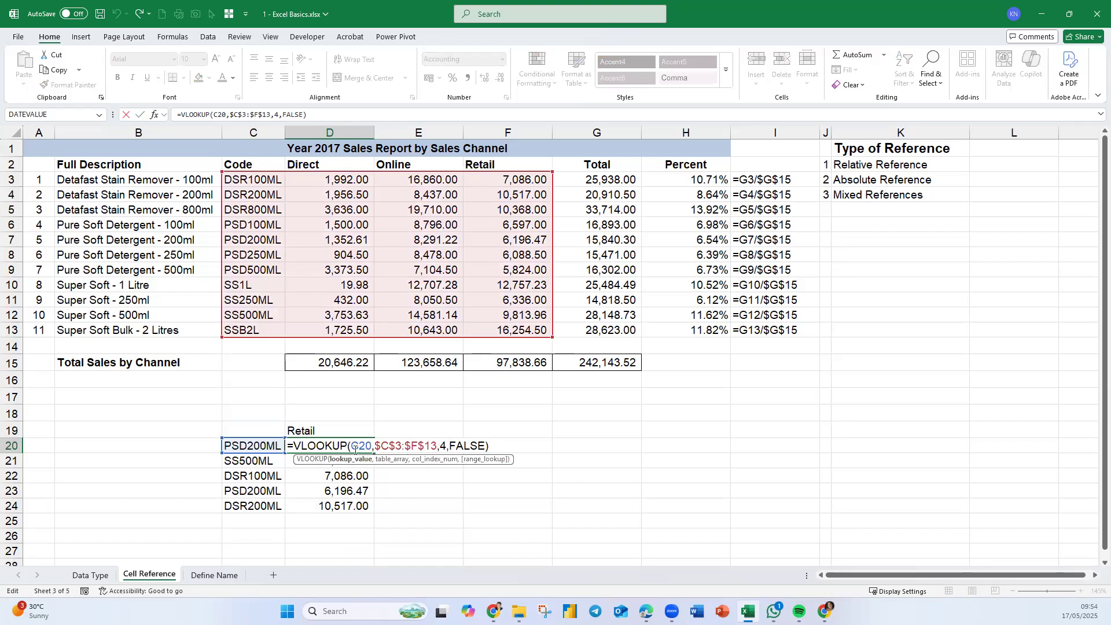
{"action": "left_click", "coordinate": [386, 460]}
{"action": "key", "text": "F4"}
{"action": "key", "text": "F4"}
{"action": "key", "text": "F4"}
{"action": "key", "text": "F4"}
{"action": "key", "text": "Return"}
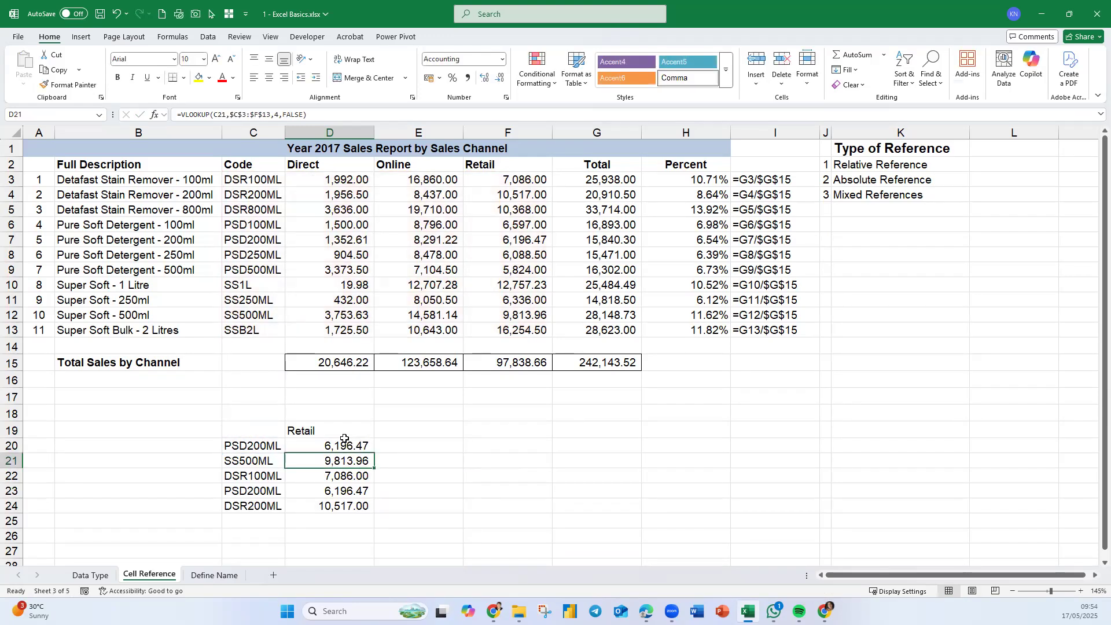
- Undo D20's last edit, fill its relative-range formula down to D24, and inspect D24's formula
{"action": "key", "text": "ctrl+z"}
{"action": "left_click_drag", "start_coordinate": [375, 451], "coordinate": [370, 518]}
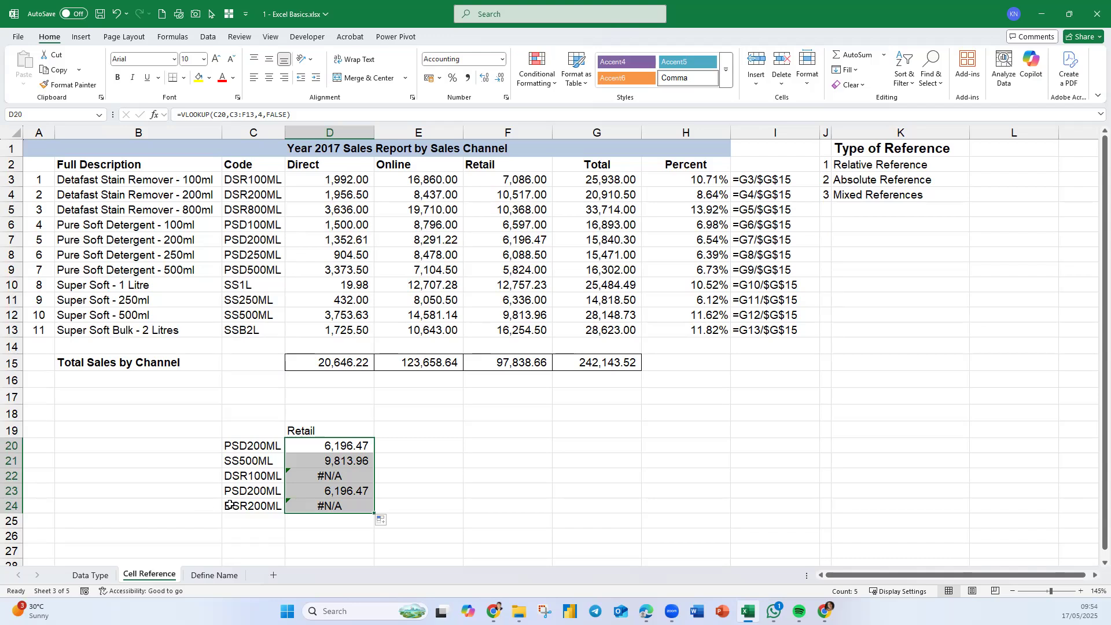
{"action": "double_click", "coordinate": [330, 503]}
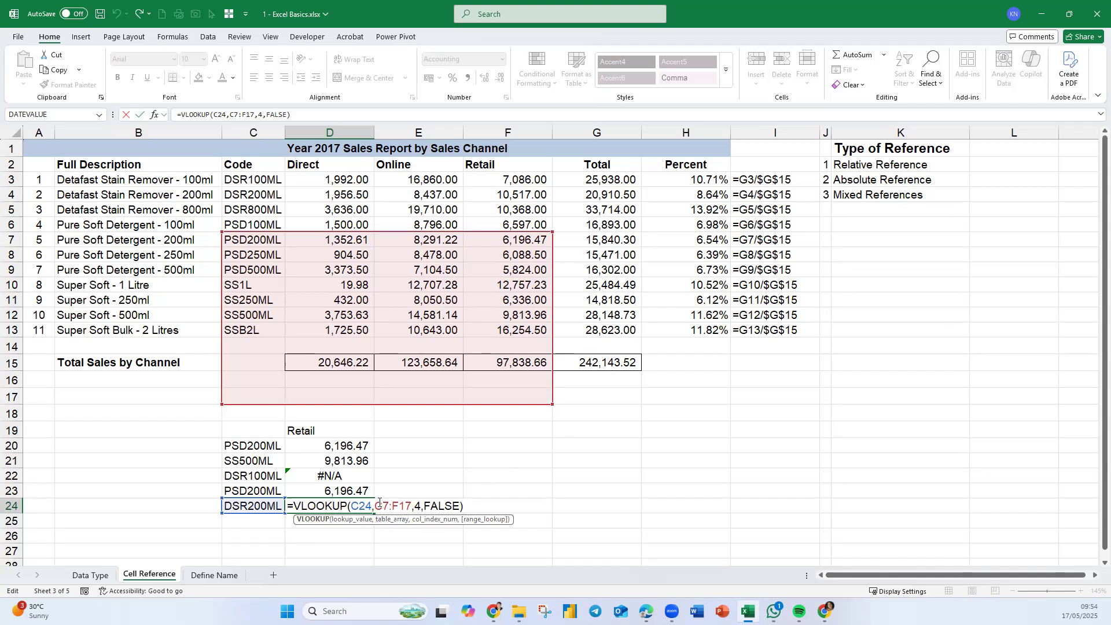
{"action": "key", "text": "ctrl+Return"}
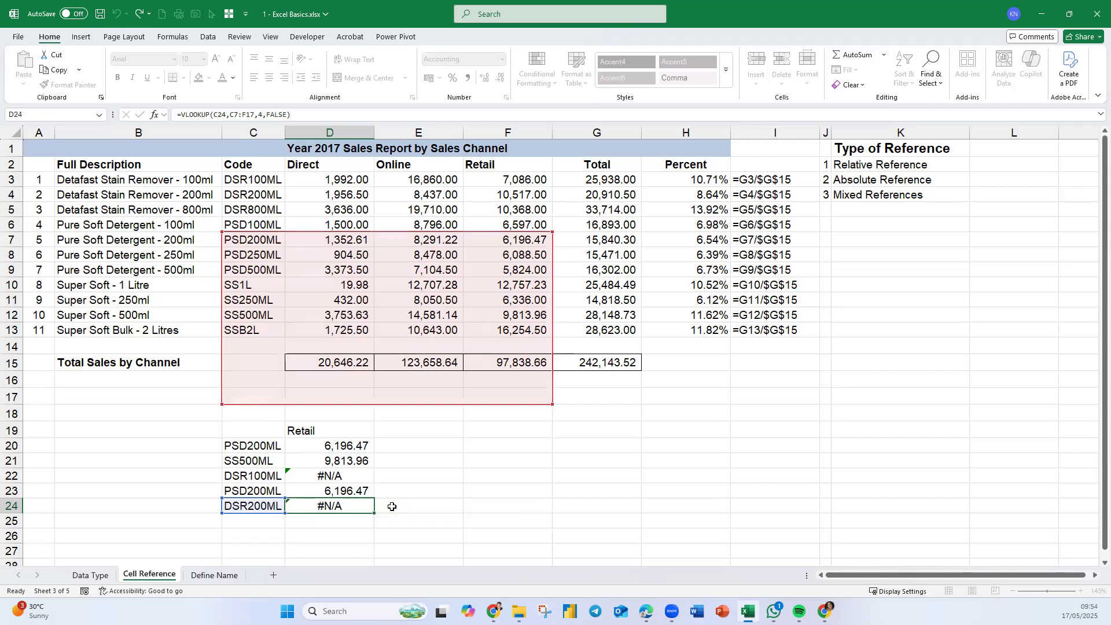
- Make D20's table range absolute as $C$3:$F$13 again and fill the formula down to D24
{"action": "left_click", "coordinate": [351, 448]}
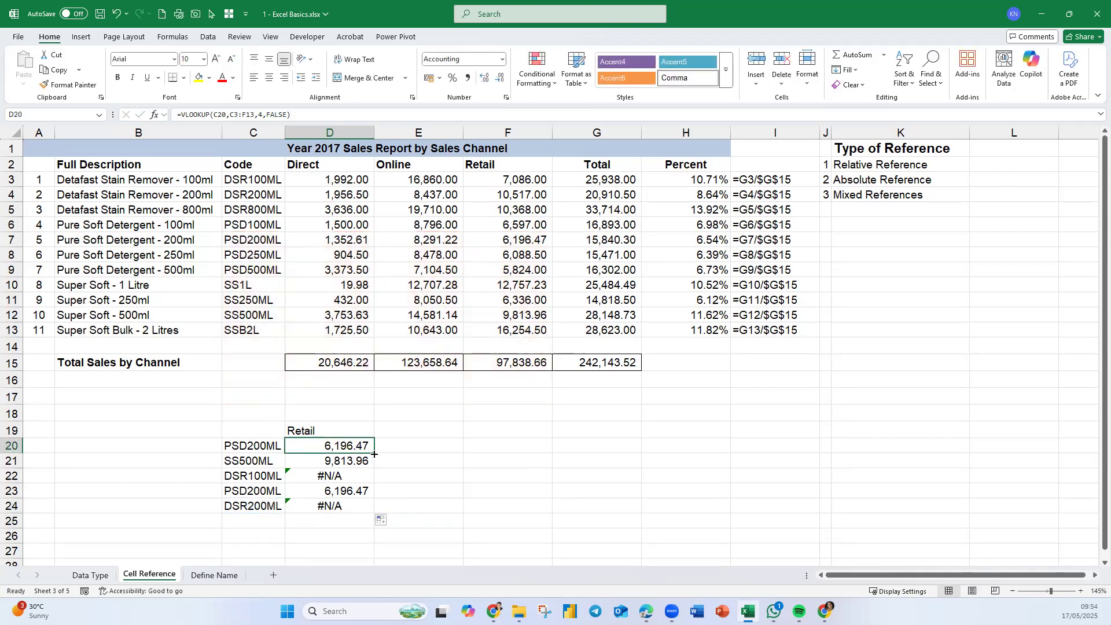
{"action": "double_click", "coordinate": [366, 447]}
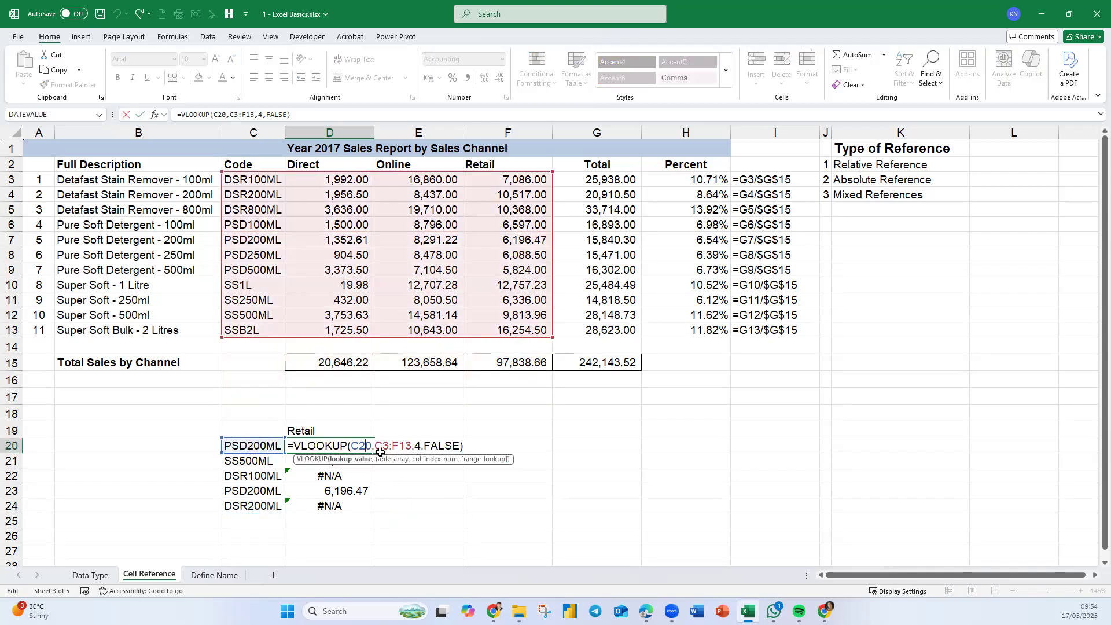
{"action": "left_click", "coordinate": [391, 460]}
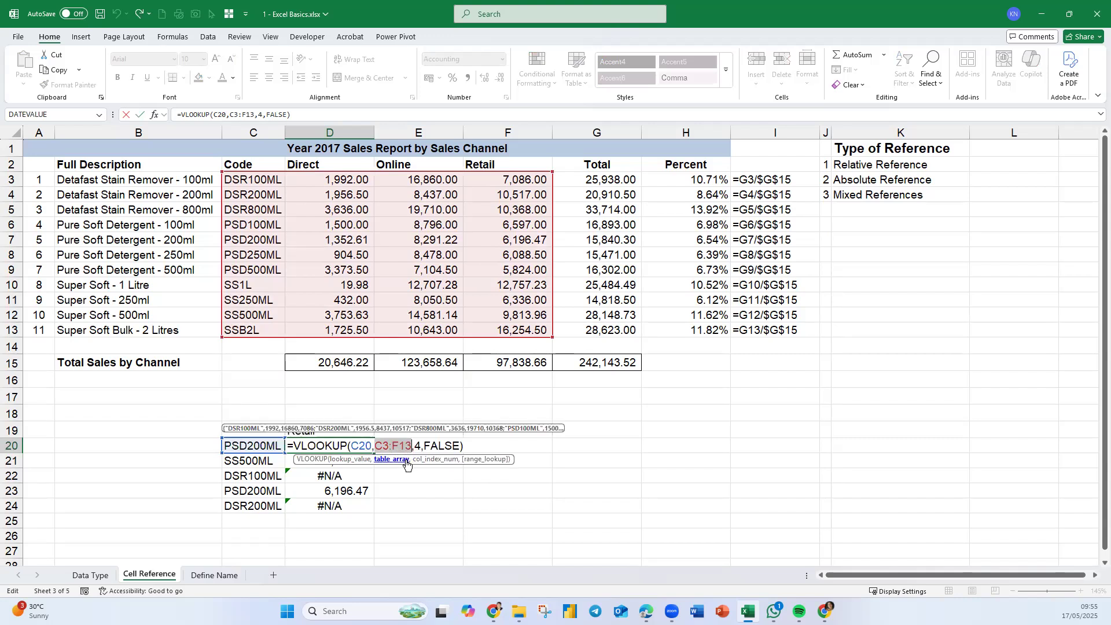
{"action": "key", "text": "F4"}
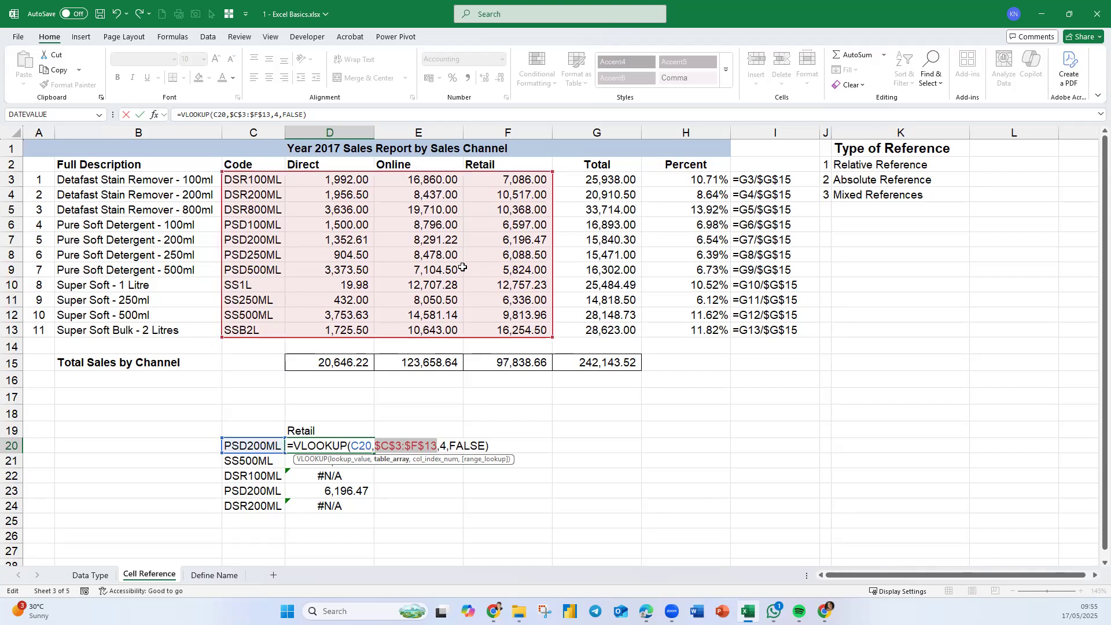
{"action": "key", "text": "Return"}
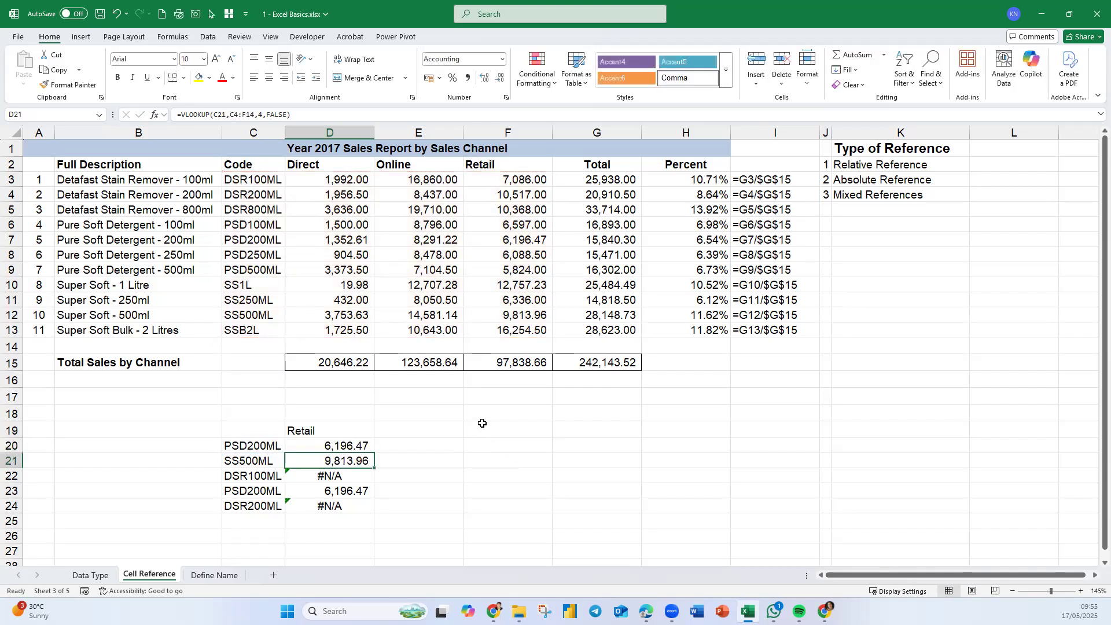
{"action": "left_click", "coordinate": [359, 445]}
{"action": "left_click_drag", "start_coordinate": [373, 453], "coordinate": [373, 513]}
- Display D20's formula in E20 with =FORMULATEXT(D20) and fill it down to E24
{"action": "left_click", "coordinate": [441, 444]}
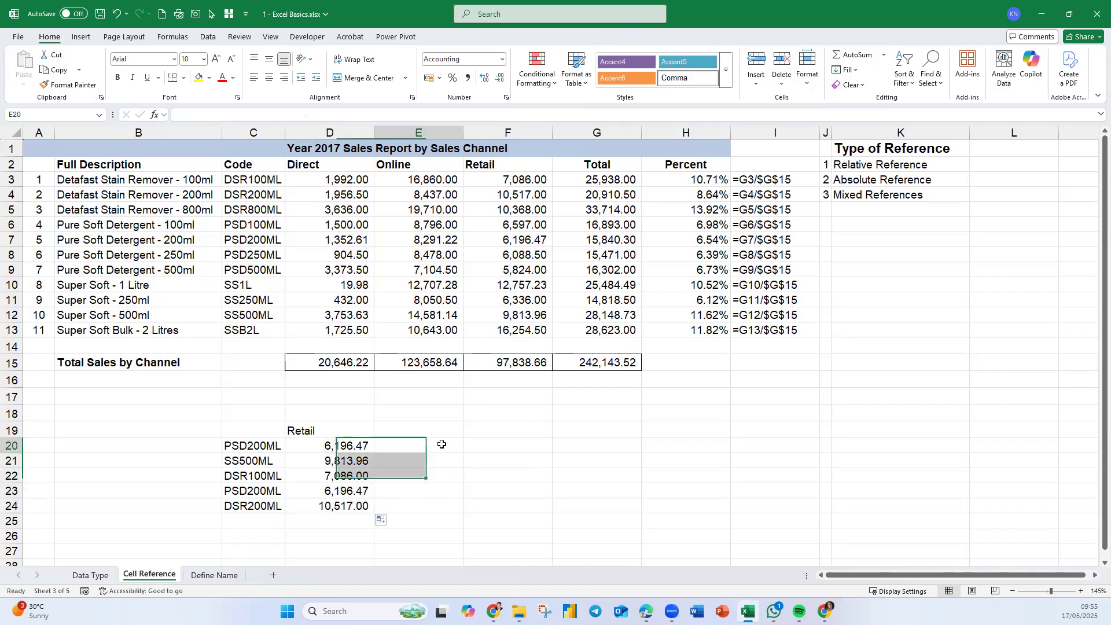
{"action": "type", "text": "=form"}
{"action": "key", "text": "Tab"}
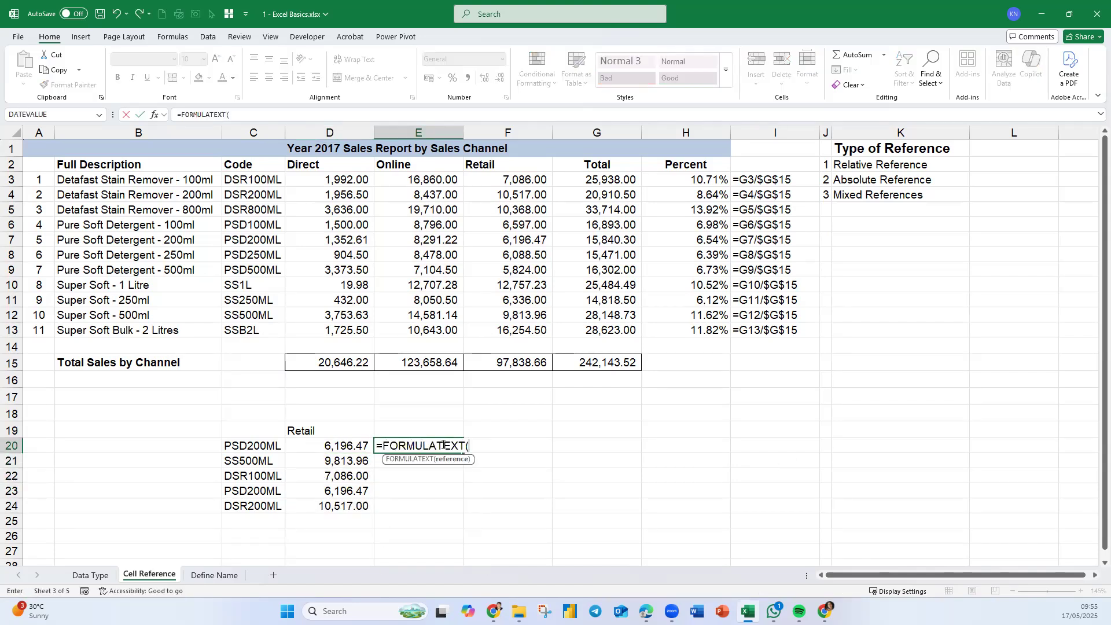
{"action": "key", "text": "Left"}
{"action": "key", "text": "Return"}
{"action": "left_click", "coordinate": [438, 445]}
{"action": "left_click_drag", "start_coordinate": [463, 453], "coordinate": [454, 512]}
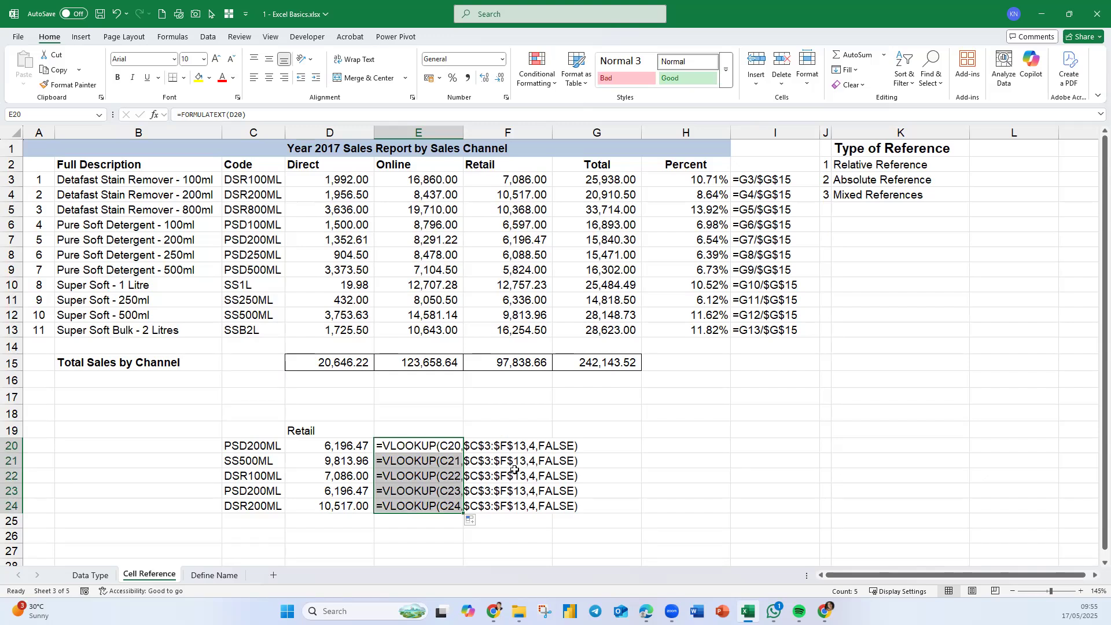
{"action": "left_click", "coordinate": [669, 482]}
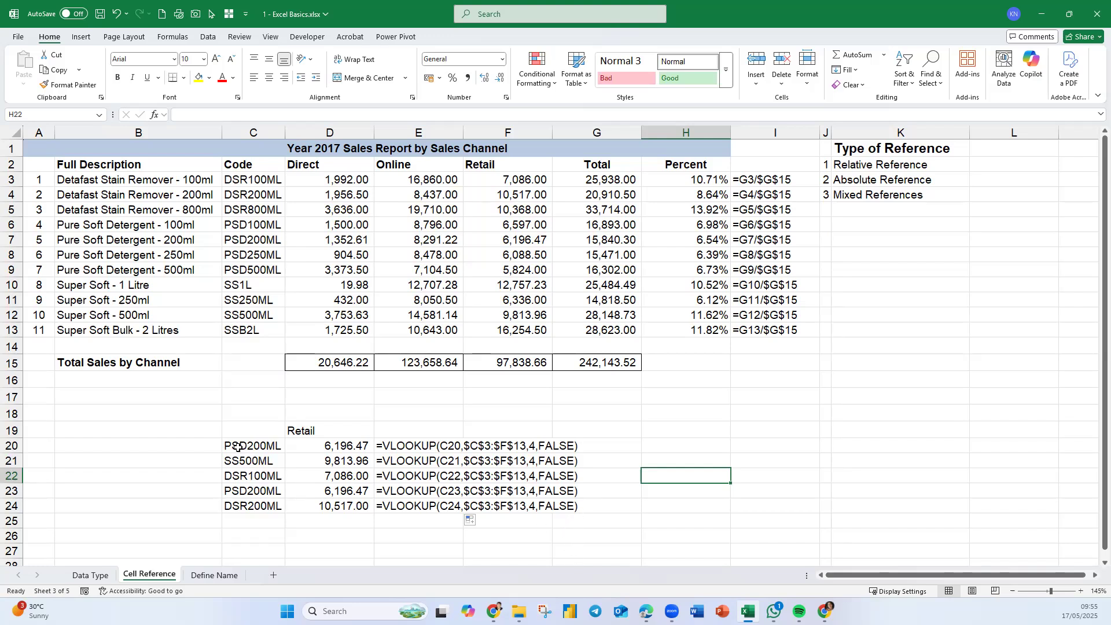
- Enter two people's names in C30 and C31
{"action": "left_click", "coordinate": [255, 240]}
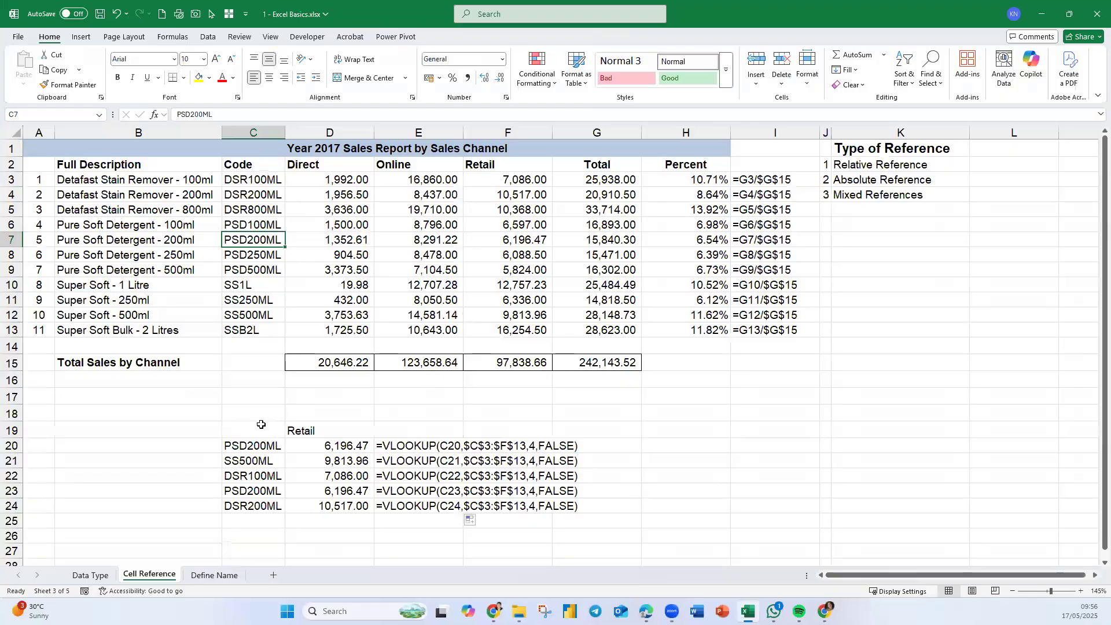
{"action": "scroll", "coordinate": [257, 382], "scroll_direction": "down", "scroll_amount": 6}
{"action": "left_click", "coordinate": [249, 330]}
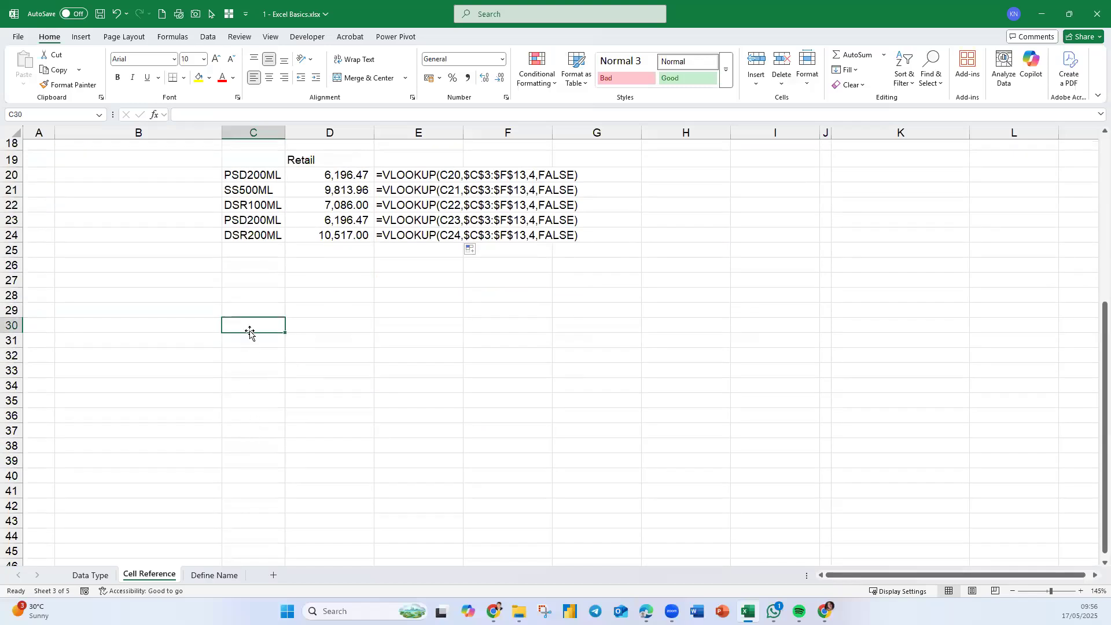
{"action": "type", "text": "Kalai"}
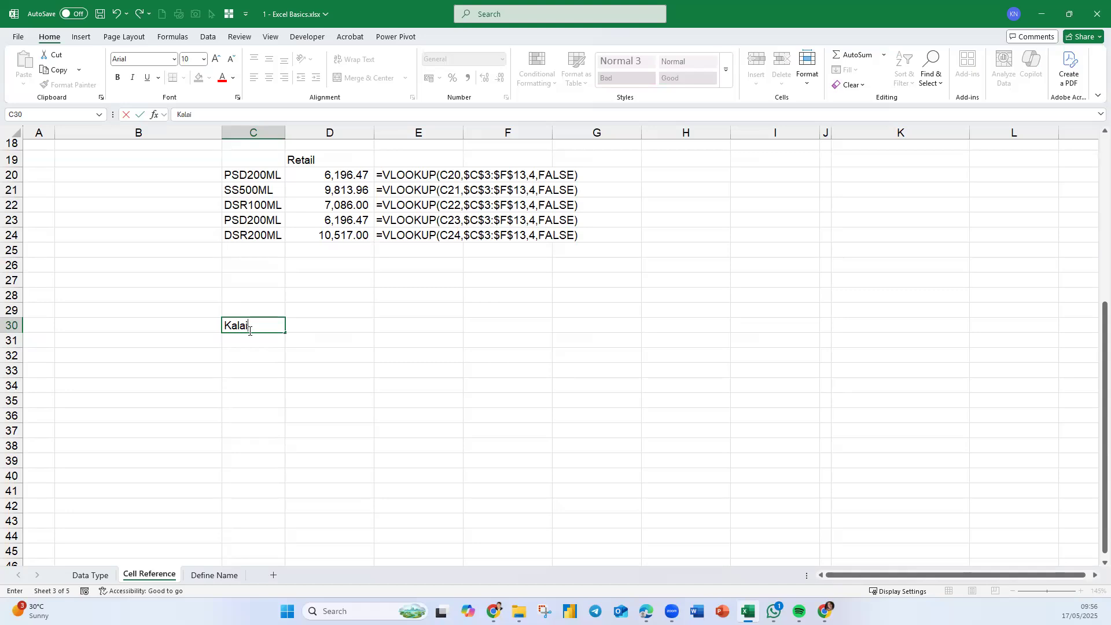
{"action": "key", "text": "Return"}
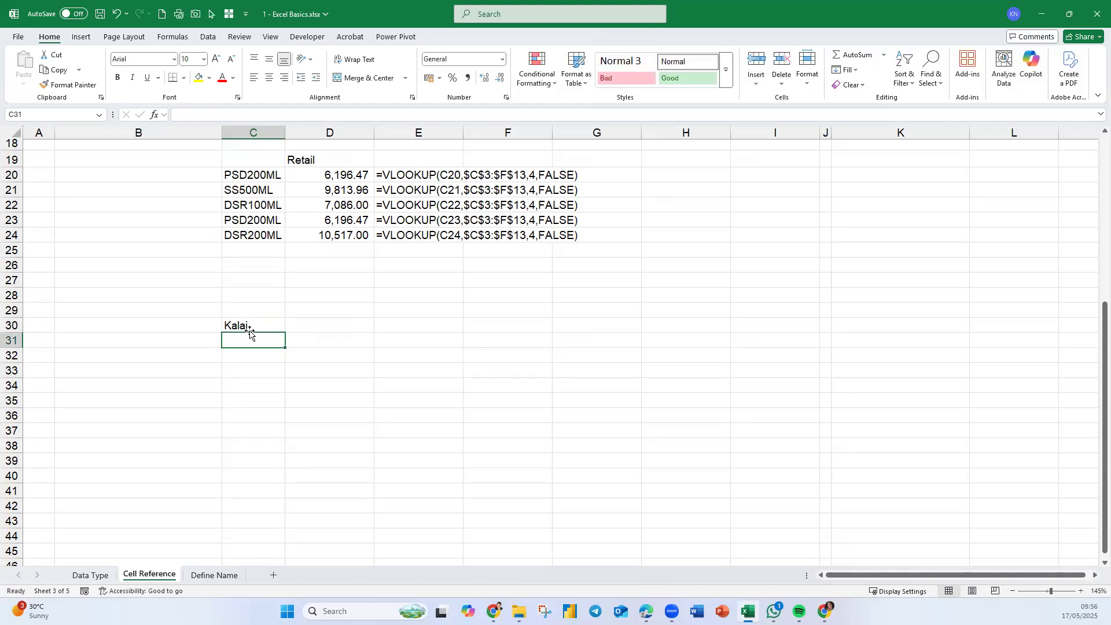
{"action": "type", "text": "Ang"}
{"action": "key", "text": "Return"}
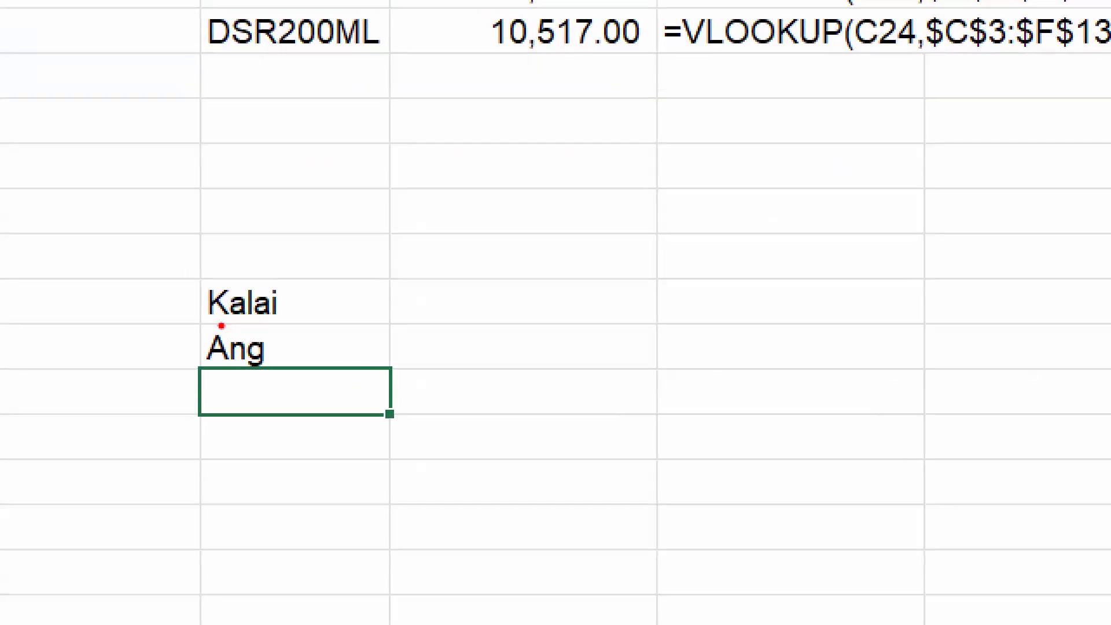
{"action": "left_click_drag", "start_coordinate": [191, 316], "coordinate": [355, 331]}
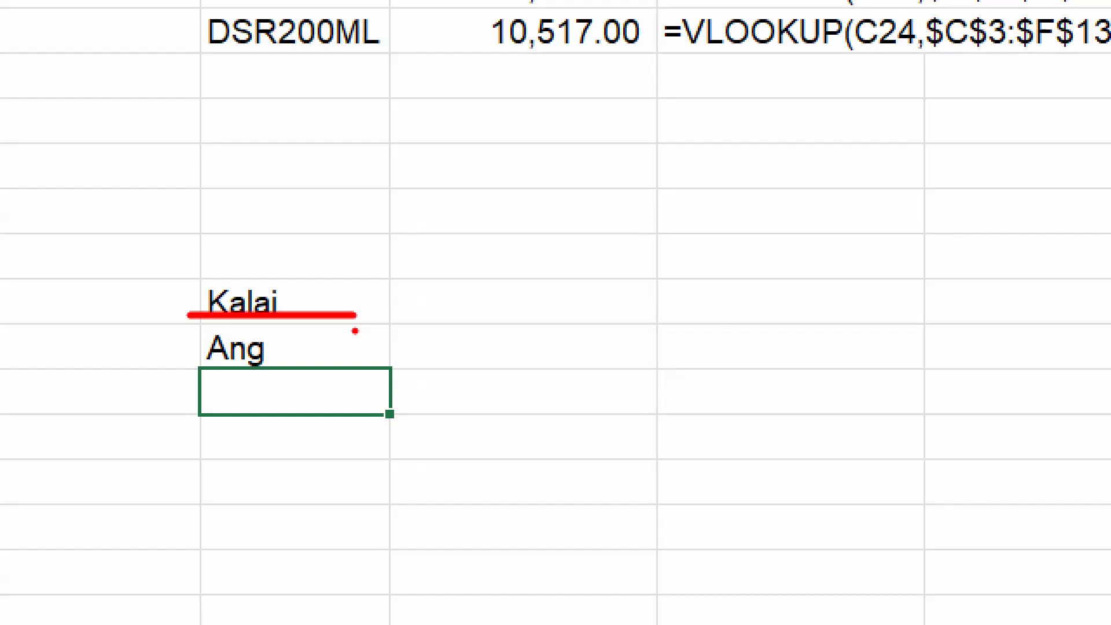
{"action": "key", "text": "Escape"}
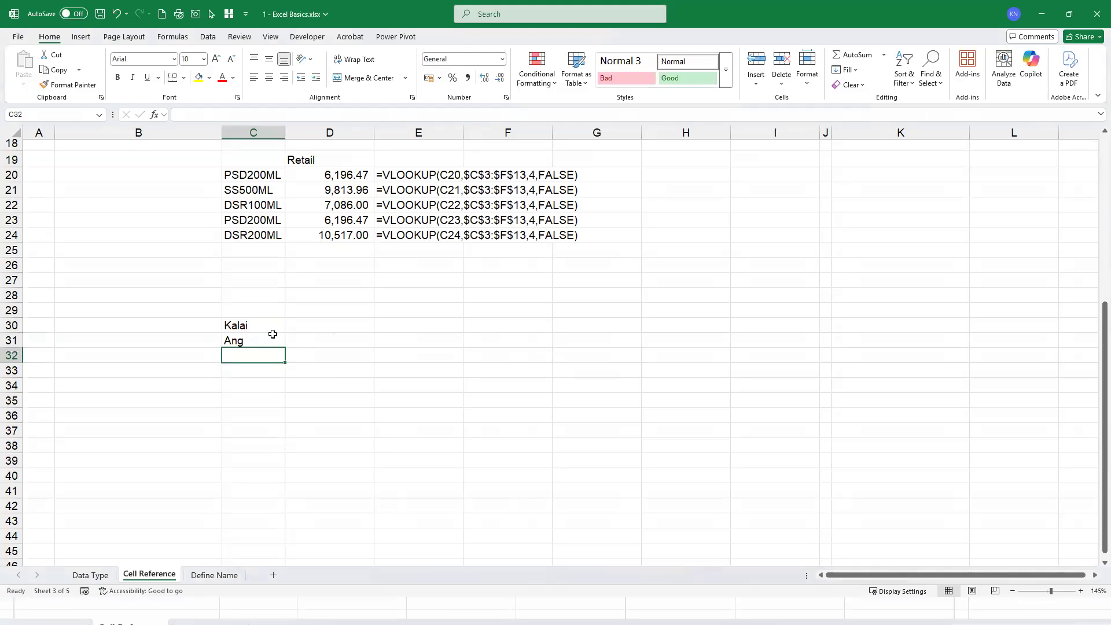
{"action": "left_click", "coordinate": [276, 324]}
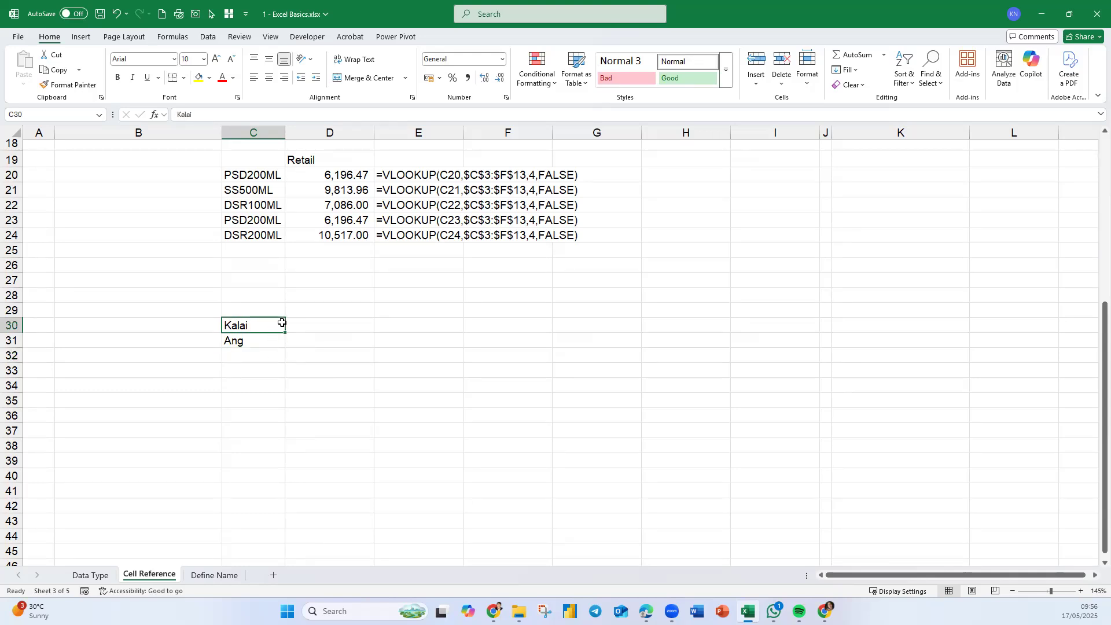
{"action": "scroll", "coordinate": [465, 457], "scroll_direction": "up", "scroll_amount": 2}
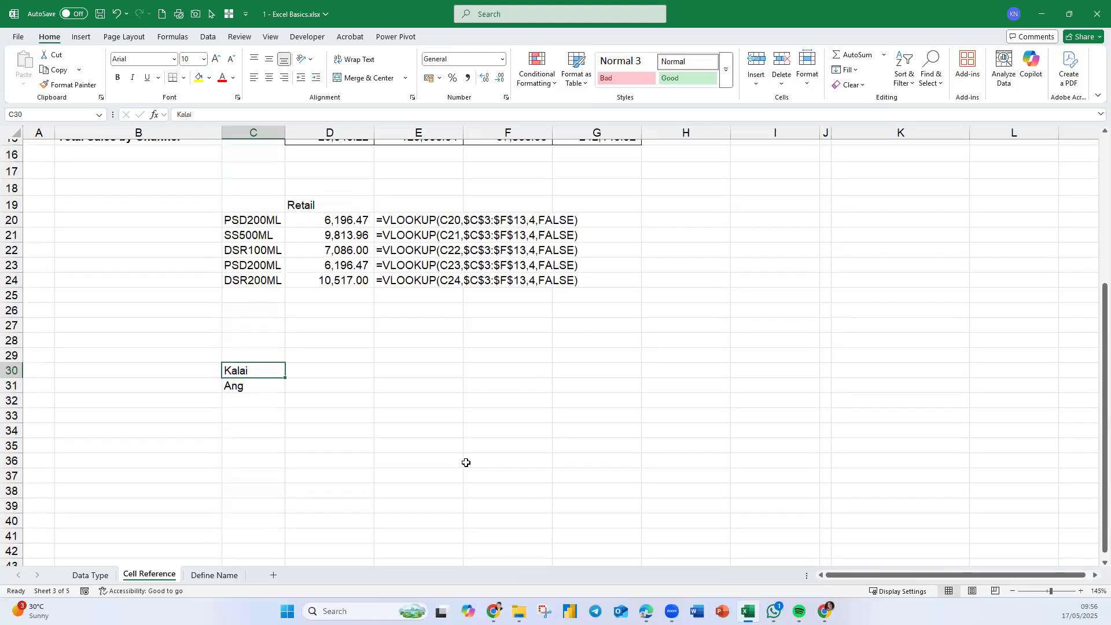
- Copy the Retail lookup block C19:D24 and paste it at D20 on the Define Name sheet
{"action": "scroll", "coordinate": [465, 458], "scroll_direction": "up", "scroll_amount": 2}
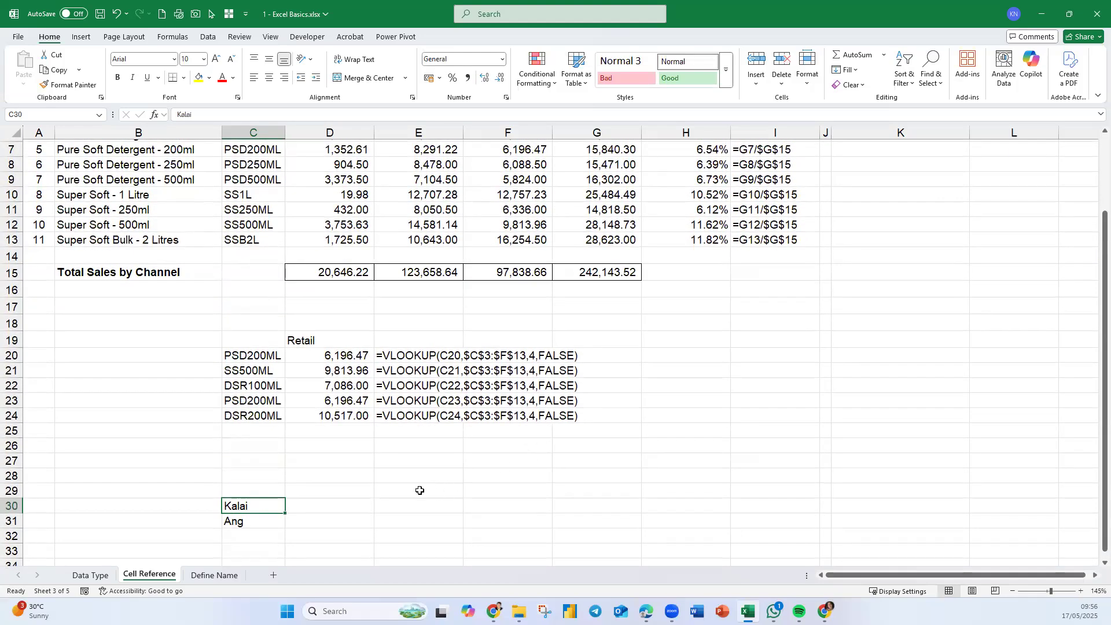
{"action": "scroll", "coordinate": [353, 491], "scroll_direction": "up", "scroll_amount": 1}
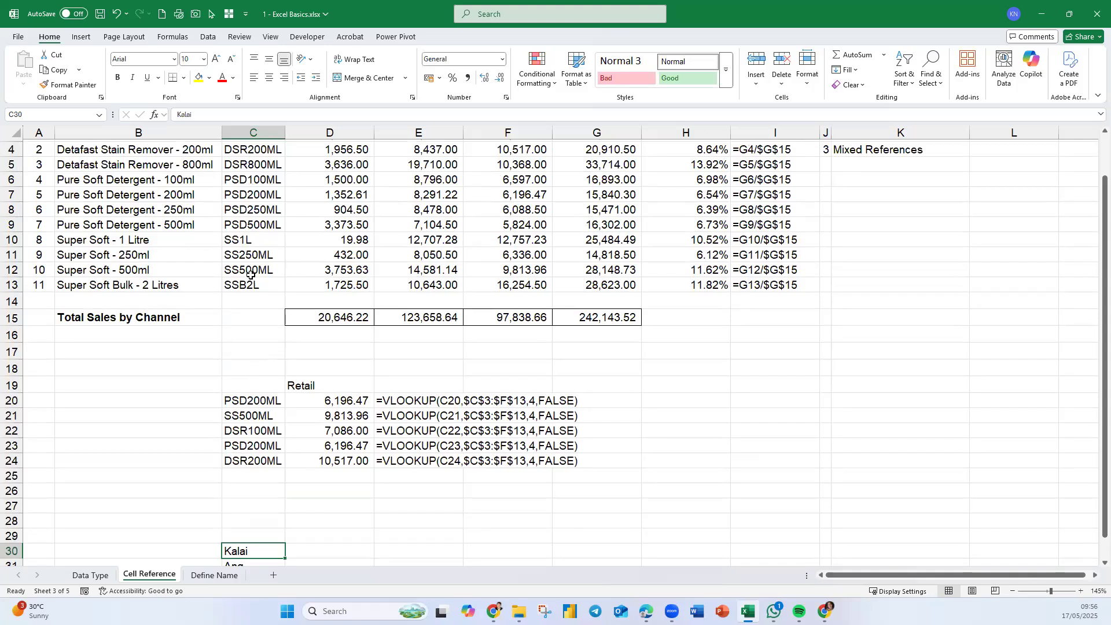
{"action": "scroll", "coordinate": [344, 482], "scroll_direction": "down", "scroll_amount": 1}
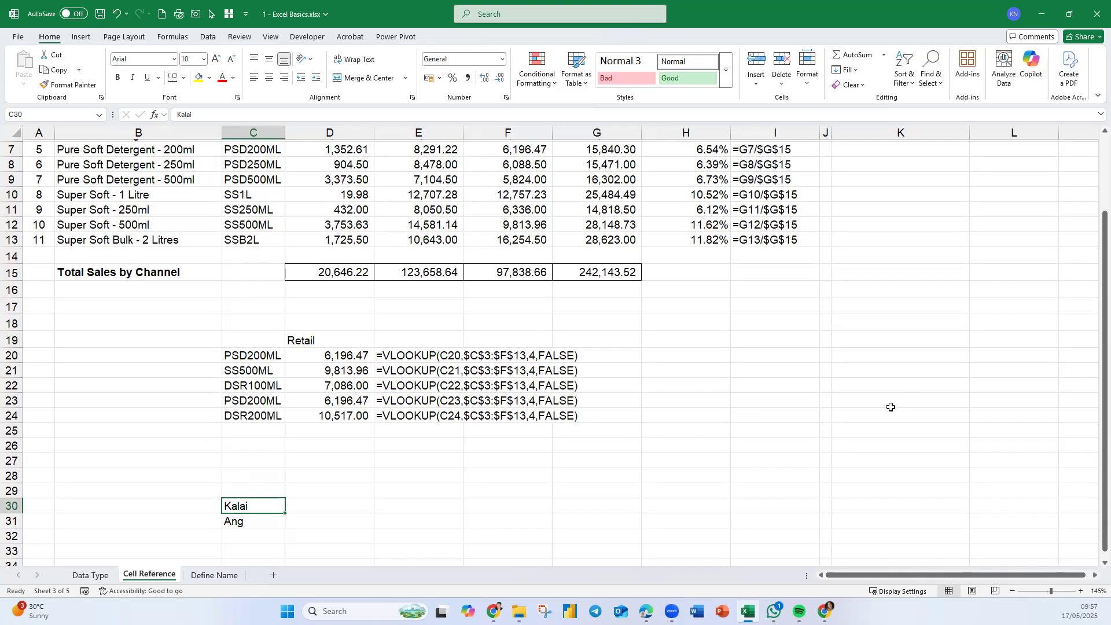
{"action": "scroll", "coordinate": [705, 373], "scroll_direction": "up", "scroll_amount": 2}
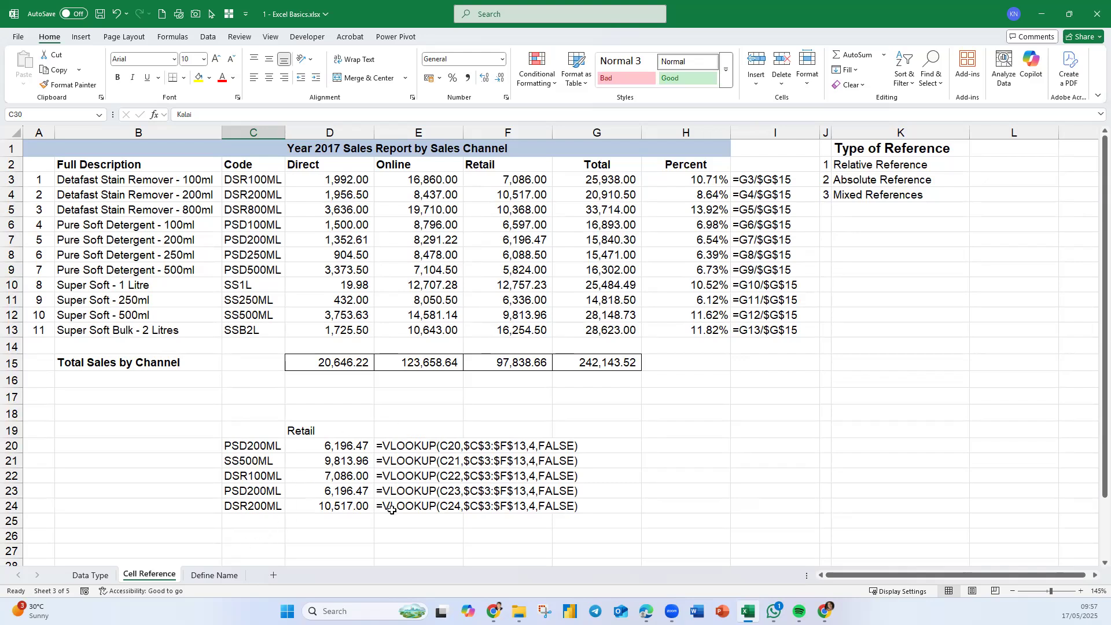
{"action": "left_click", "coordinate": [249, 461]}
{"action": "left_click", "coordinate": [247, 429]}
{"action": "left_click_drag", "start_coordinate": [247, 429], "coordinate": [295, 505]}
{"action": "key", "text": "ctrl+c"}
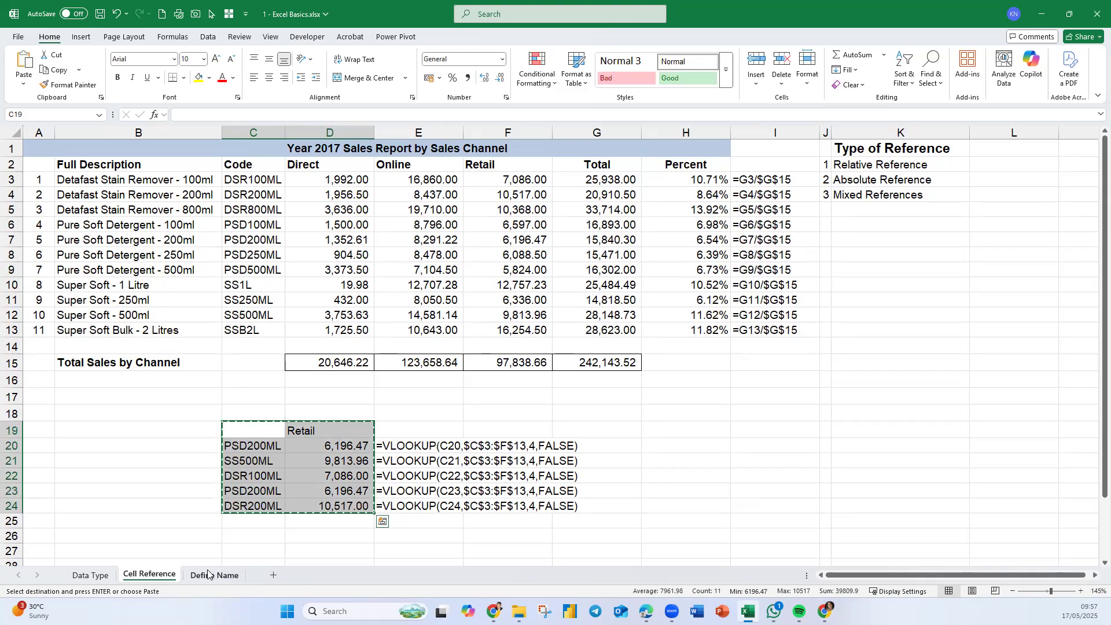
{"action": "left_click", "coordinate": [215, 575]}
{"action": "left_click", "coordinate": [170, 336]}
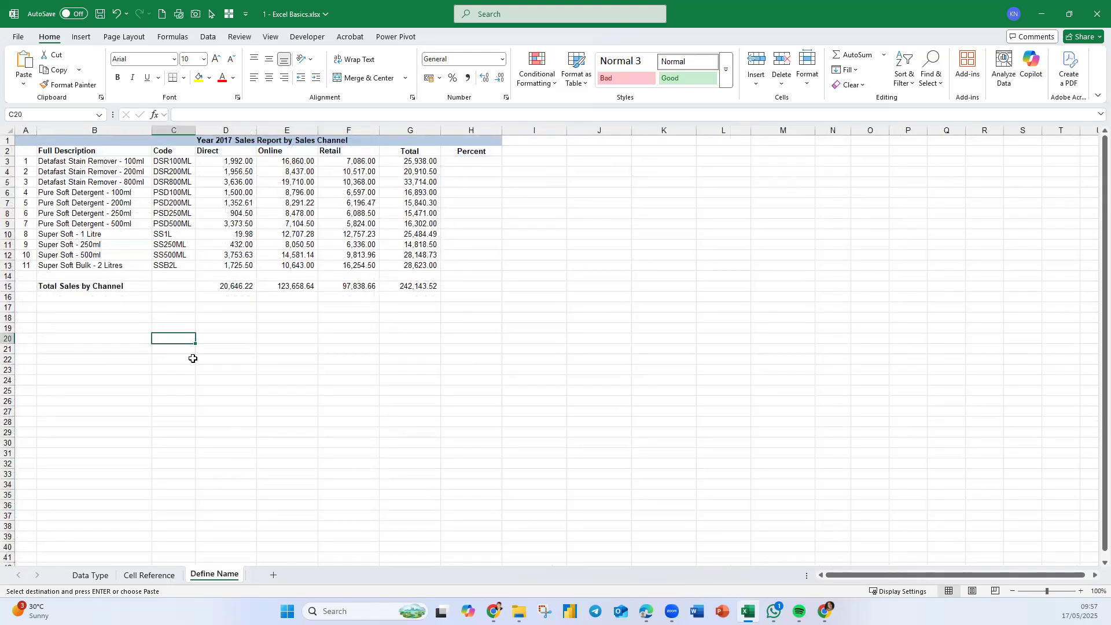
{"action": "left_click", "coordinate": [219, 339]}
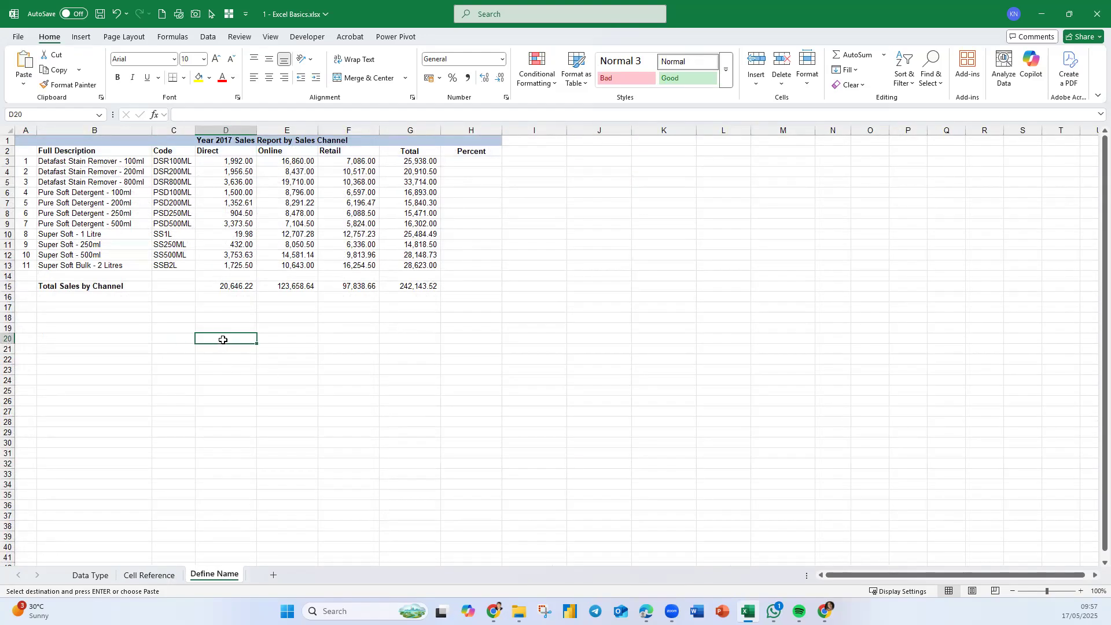
{"action": "key", "text": "ctrl+v"}
- Clear the pasted Retail values from E21:E25, keeping the product codes
{"action": "left_click_drag", "start_coordinate": [298, 350], "coordinate": [301, 407]}
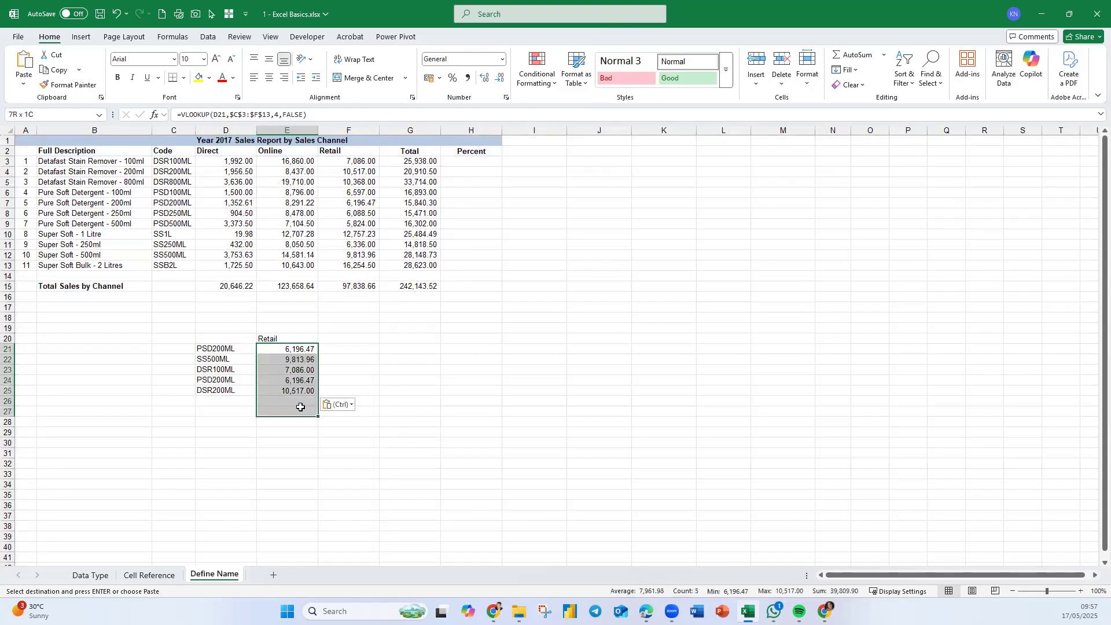
{"action": "key", "text": "Delete"}
{"action": "left_click", "coordinate": [443, 421]}
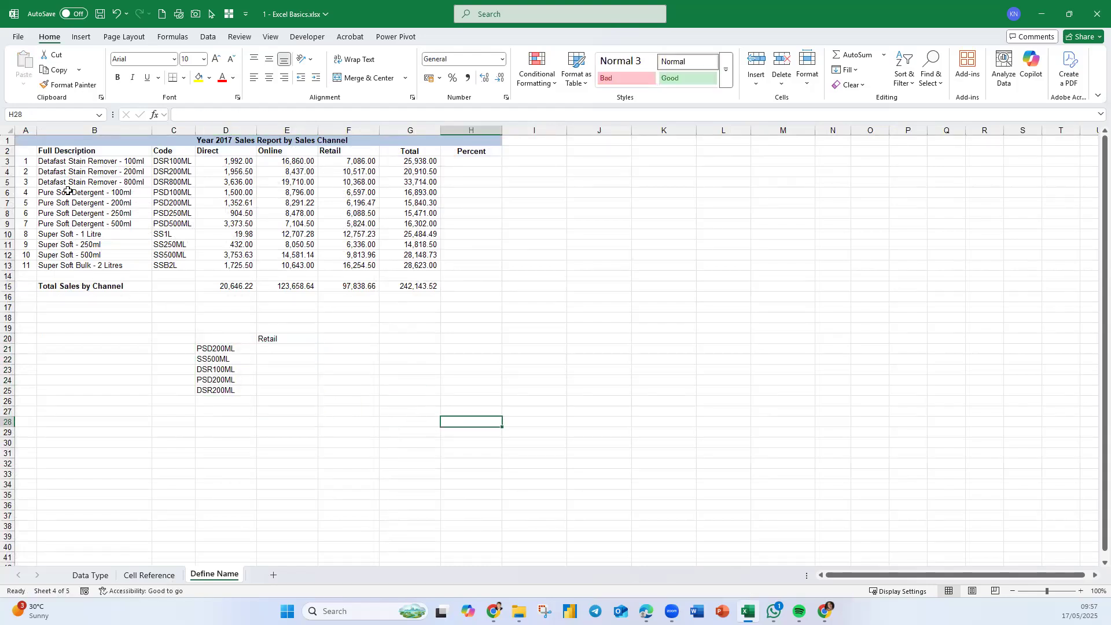
- Enter =VLOOKUP(D21,C3:F13,4,FALSE) in E21 with exact match
{"action": "left_click", "coordinate": [33, 141]}
{"action": "scroll", "coordinate": [68, 185], "scroll_direction": "up", "scroll_amount": 3}
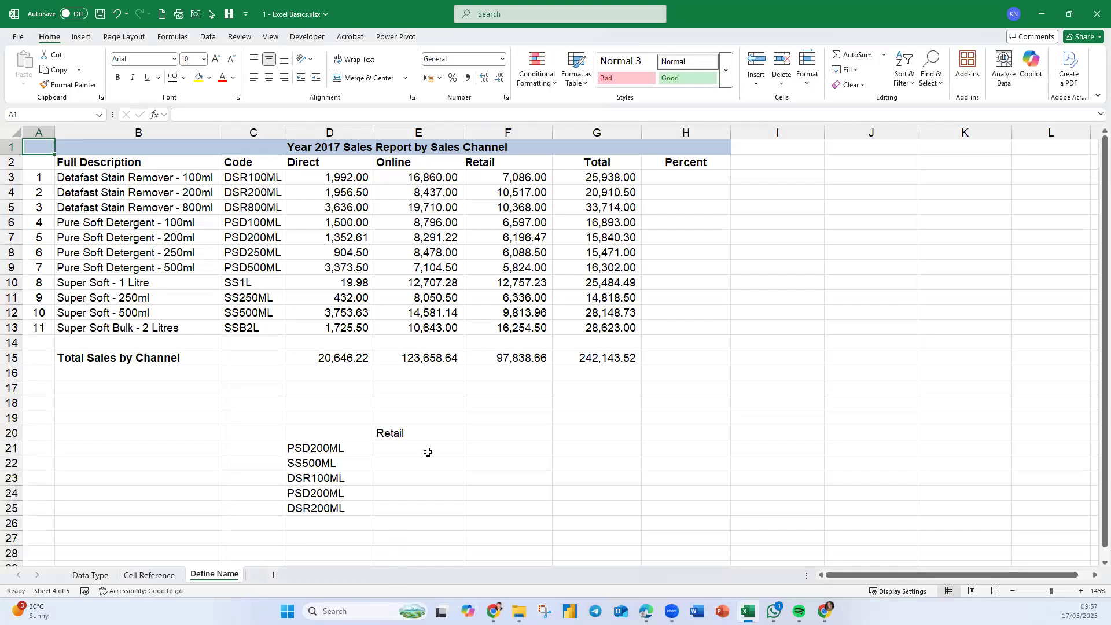
{"action": "left_click", "coordinate": [430, 448]}
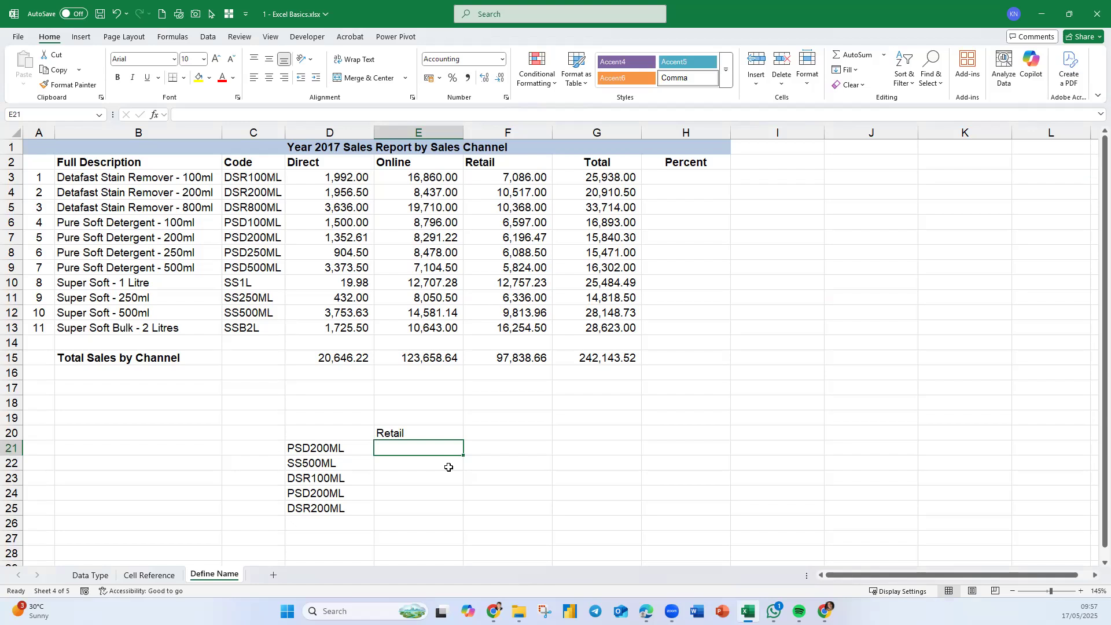
{"action": "type", "text": "="}
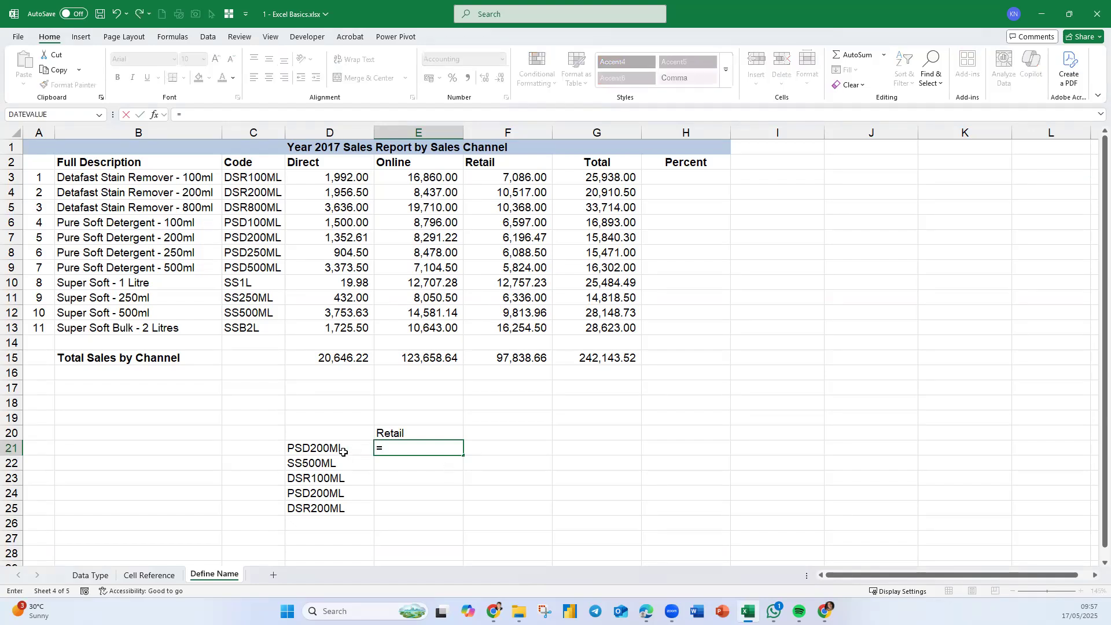
{"action": "type", "text": "vlo"}
{"action": "key", "text": "Tab"}
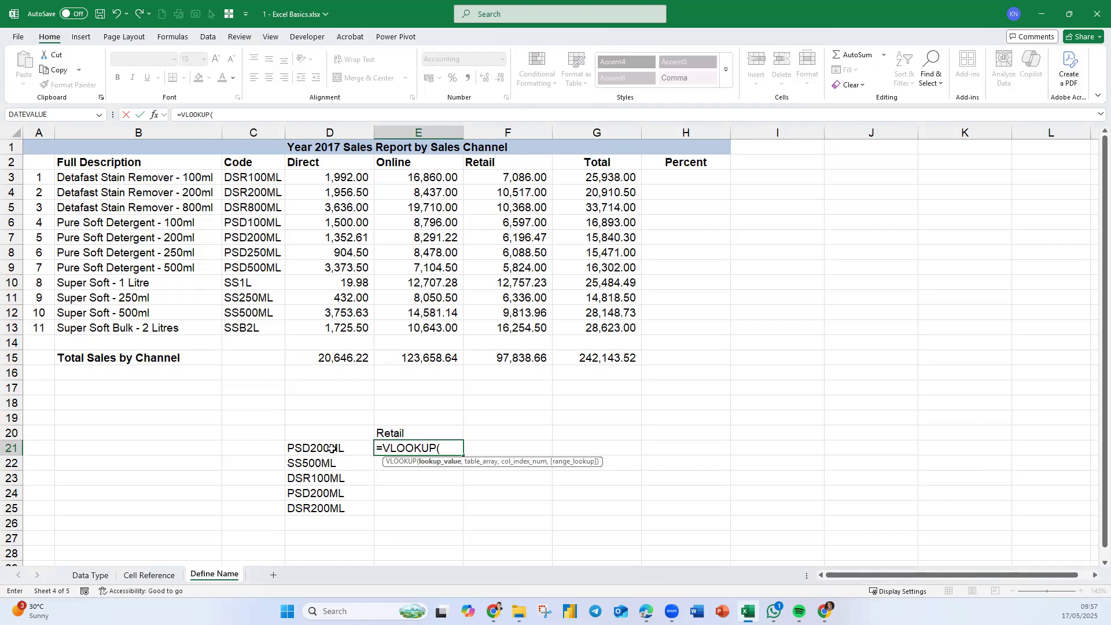
{"action": "left_click", "coordinate": [330, 448]}
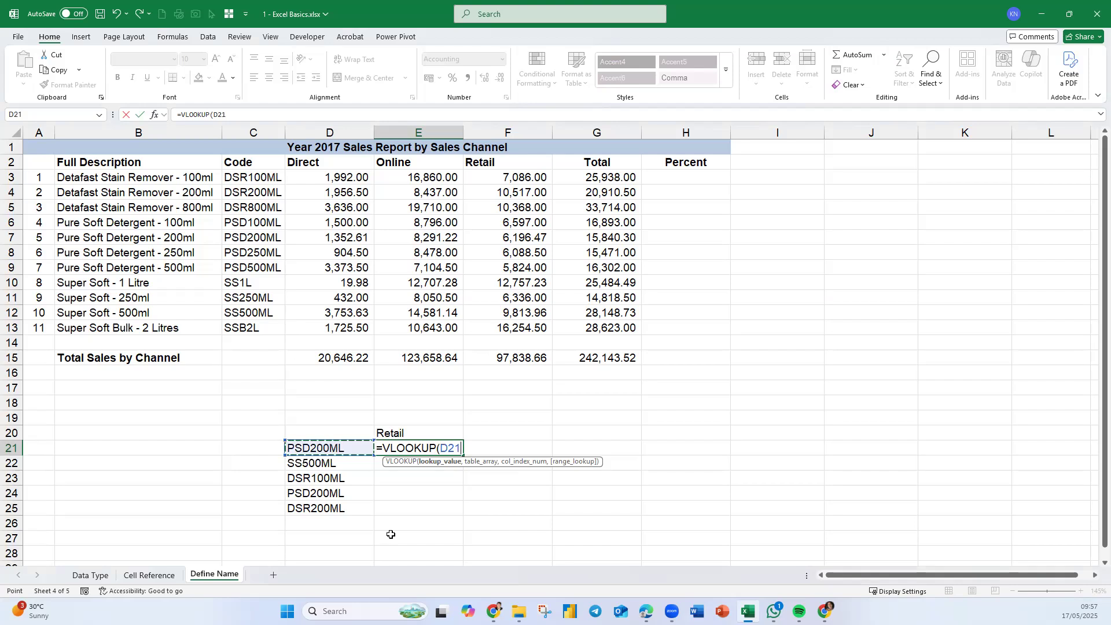
{"action": "type", "text": ","}
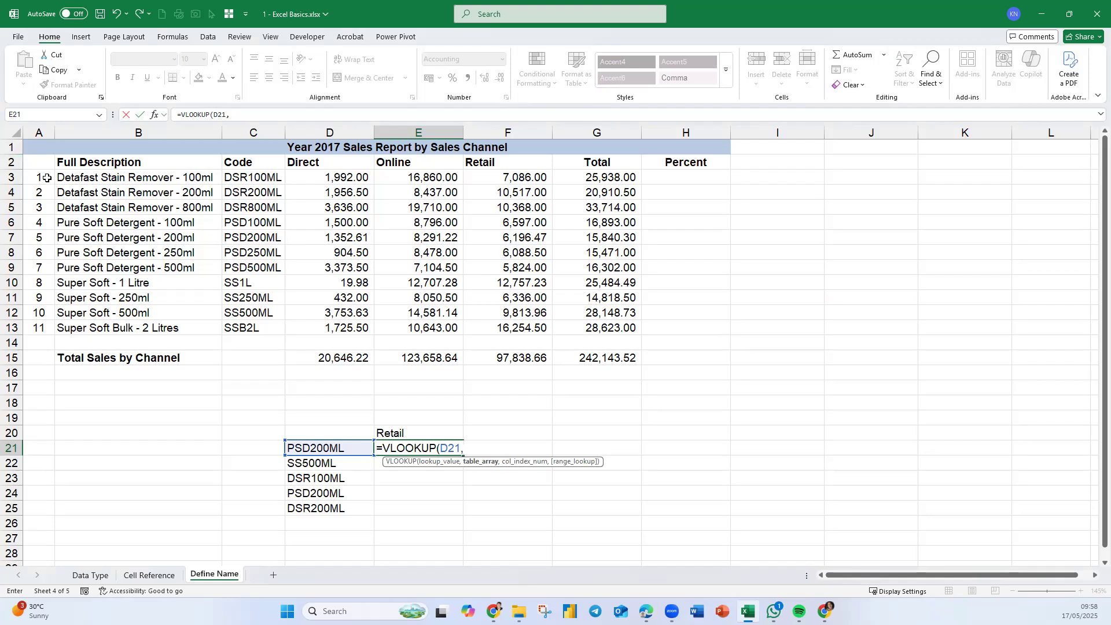
{"action": "left_click_drag", "start_coordinate": [258, 182], "coordinate": [524, 328]}
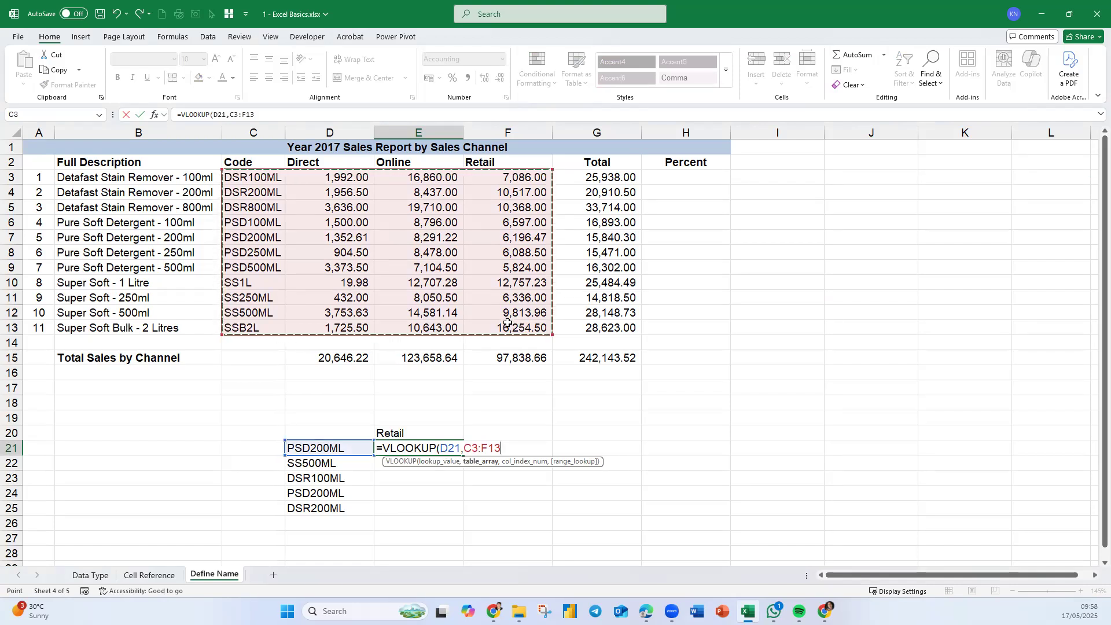
{"action": "type", "text": ","}
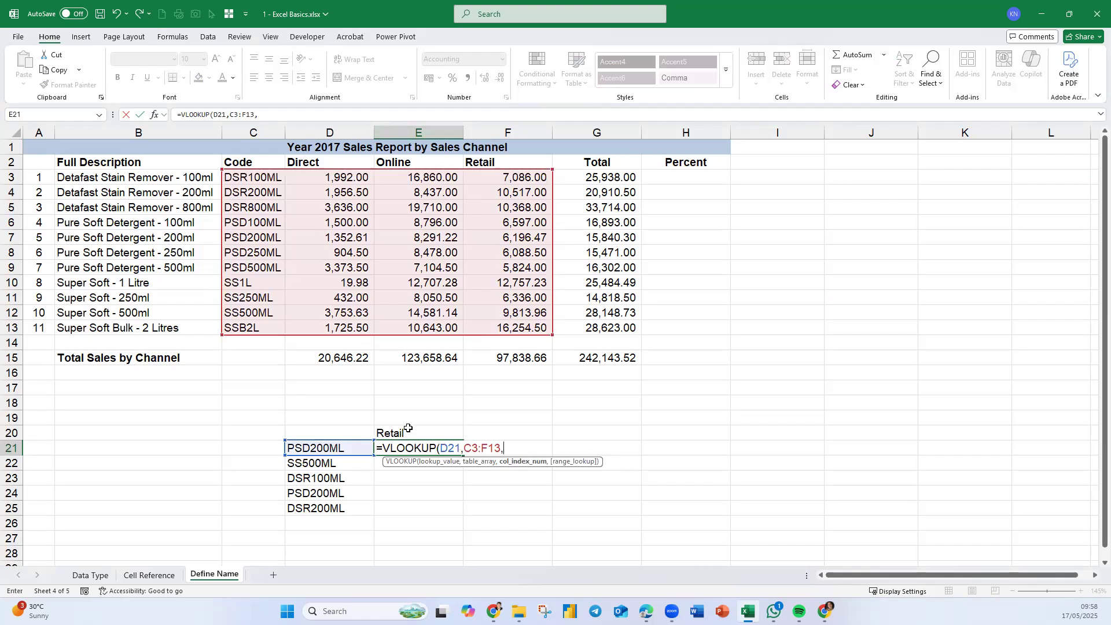
{"action": "type", "text": "4,"}
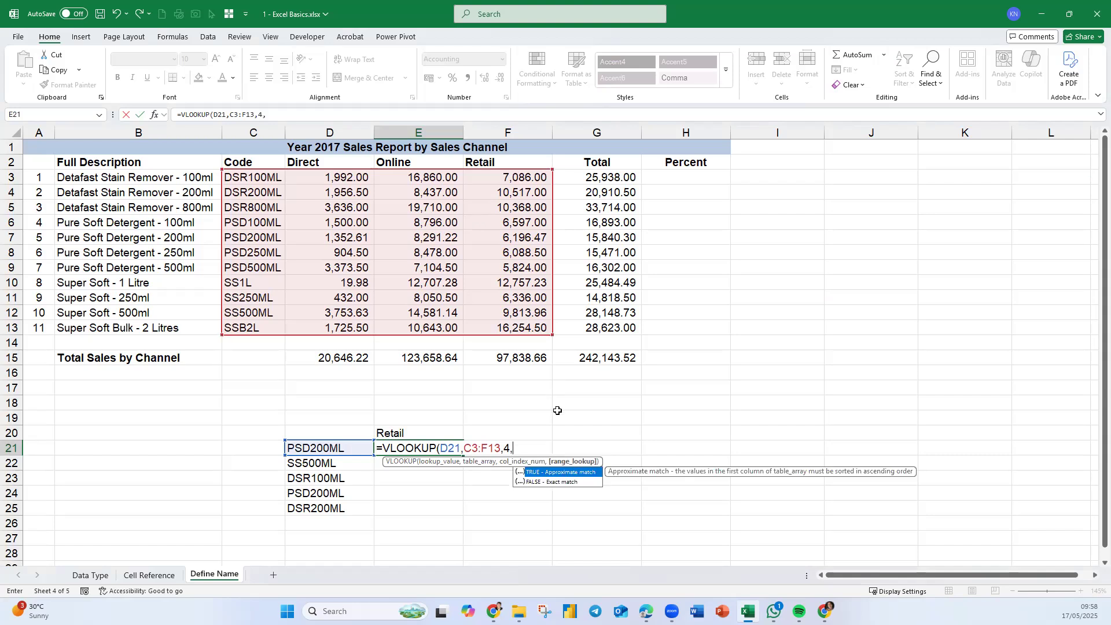
{"action": "double_click", "coordinate": [537, 482]}
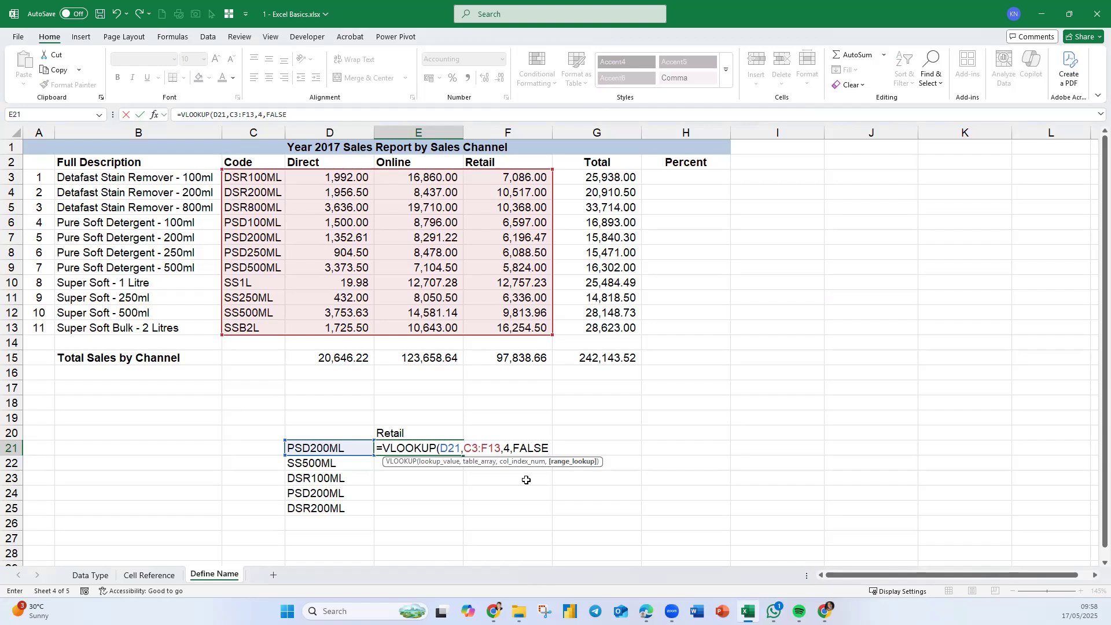
{"action": "key", "text": "Return"}
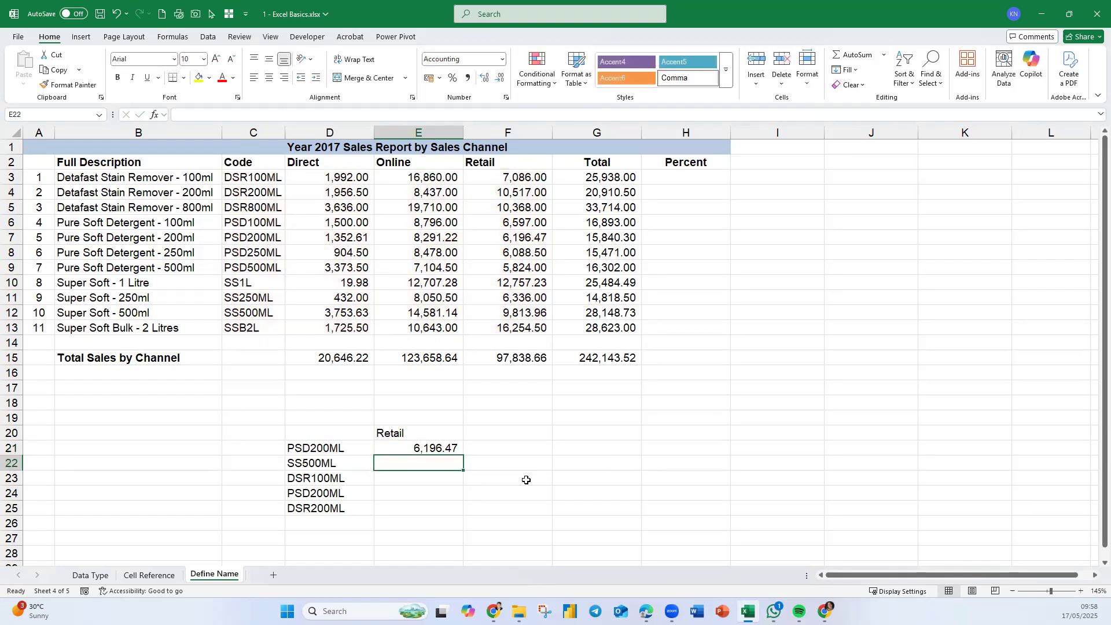
- Show E21's formula in F21 with =FORMULATEXT(E21)
{"action": "left_click", "coordinate": [533, 450]}
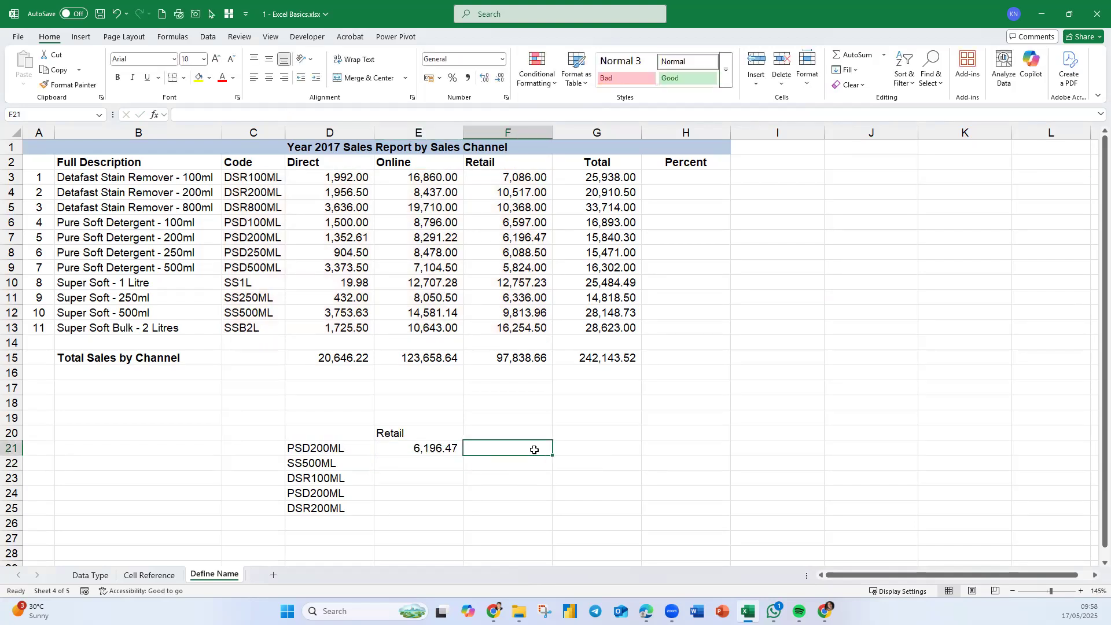
{"action": "type", "text": "=FORMULATEXT("}
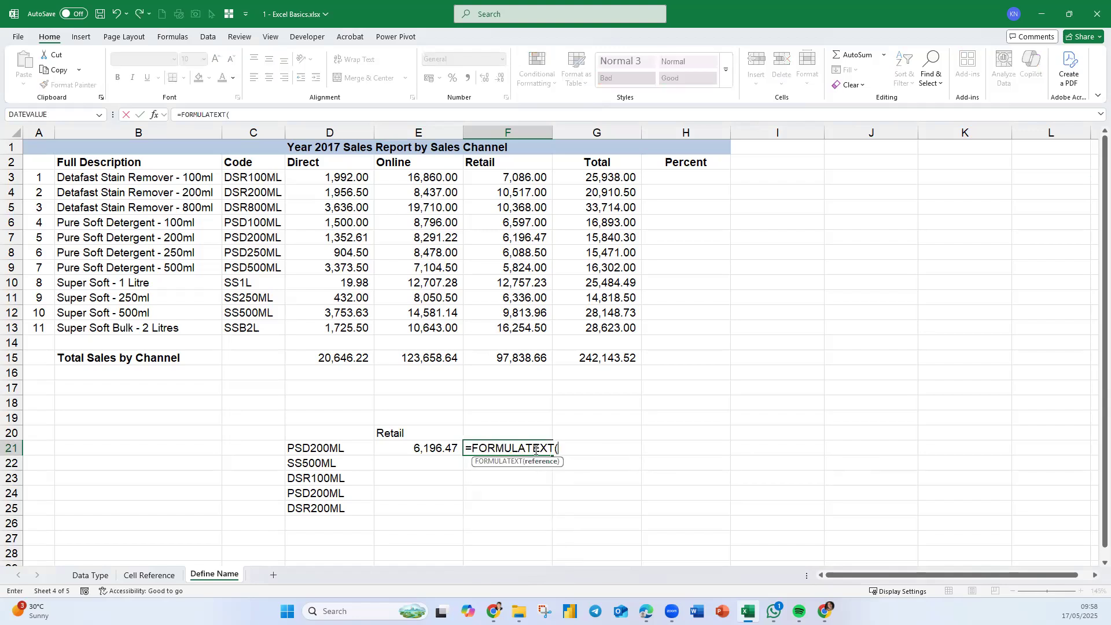
{"action": "left_click", "coordinate": [441, 446]}
{"action": "key", "text": "Return"}
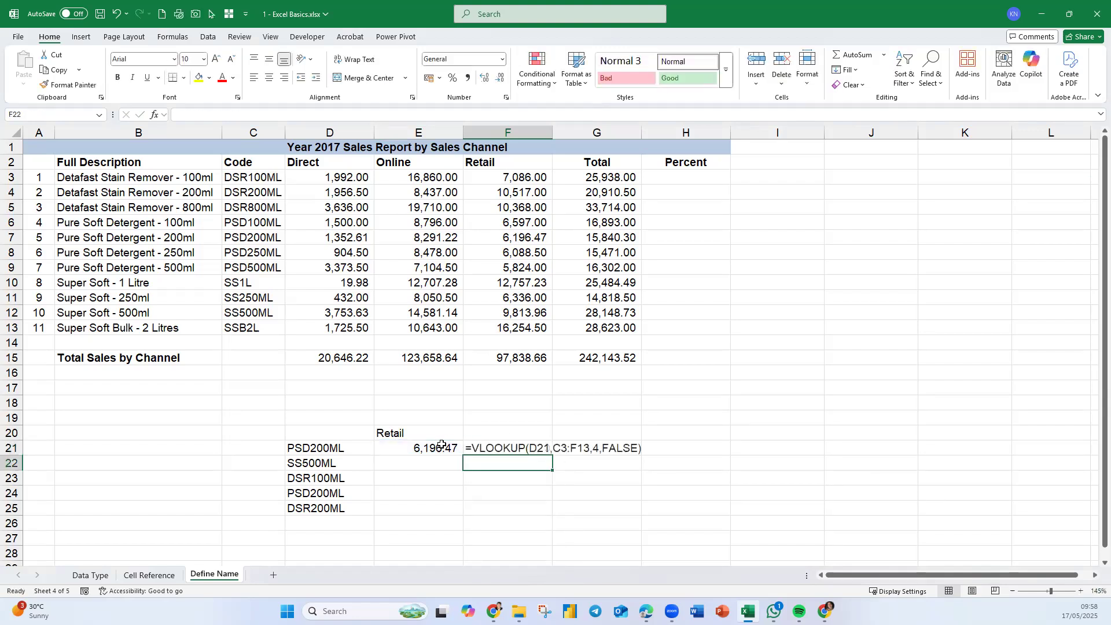
- Fill E21's VLOOKUP down to E25 and F21's FORMULATEXT down to F25
{"action": "left_click", "coordinate": [452, 449]}
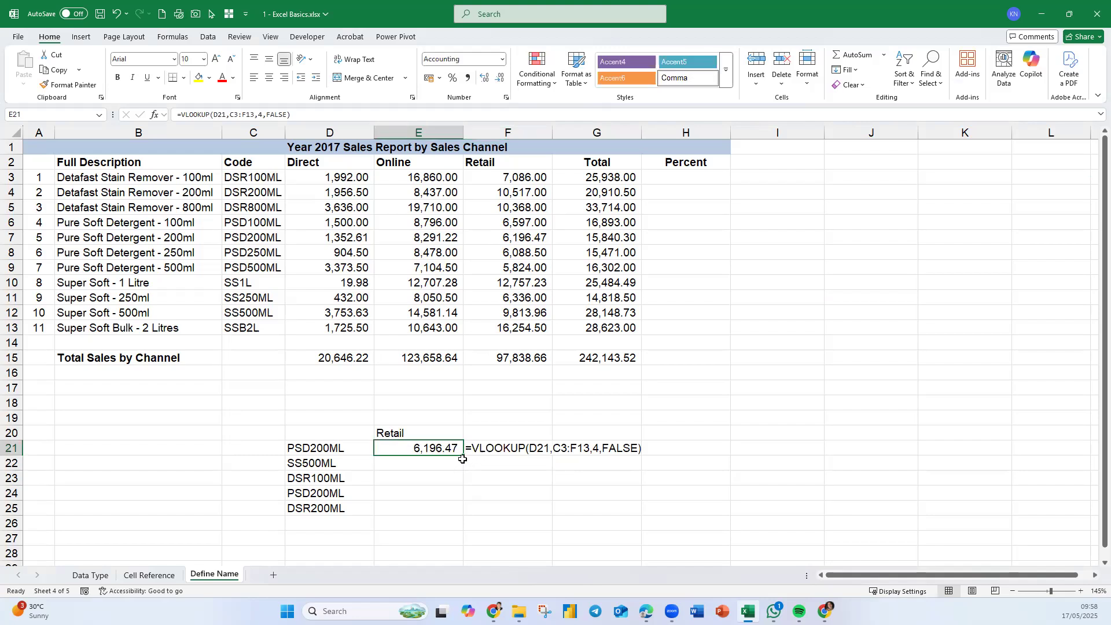
{"action": "left_click_drag", "start_coordinate": [461, 454], "coordinate": [466, 528]}
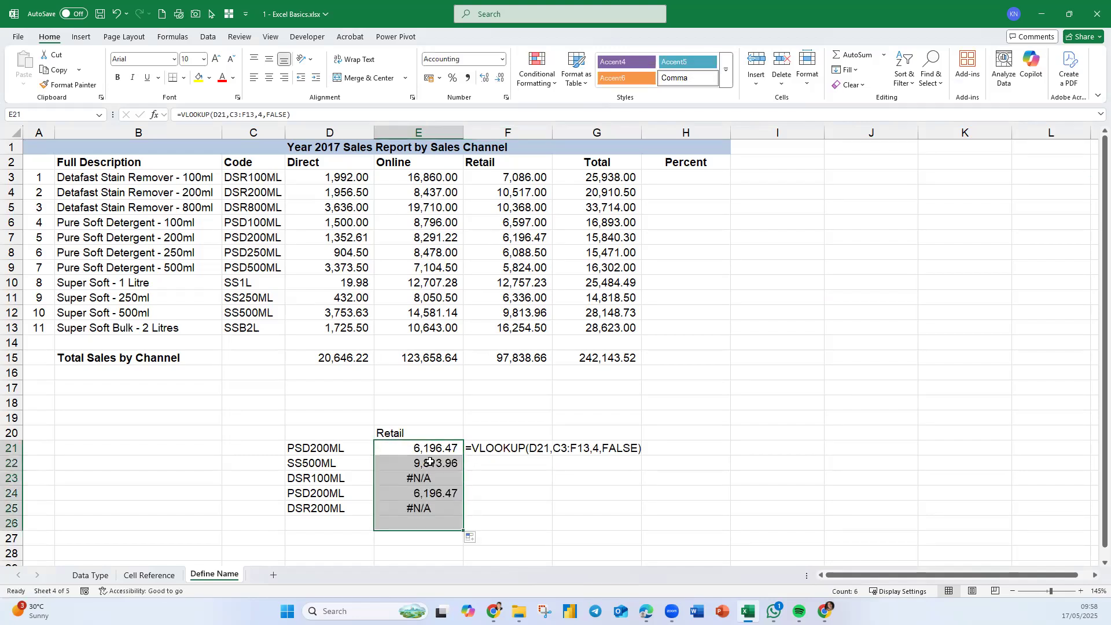
{"action": "left_click", "coordinate": [442, 523]}
{"action": "key", "text": "Delete"}
{"action": "left_click", "coordinate": [516, 445]}
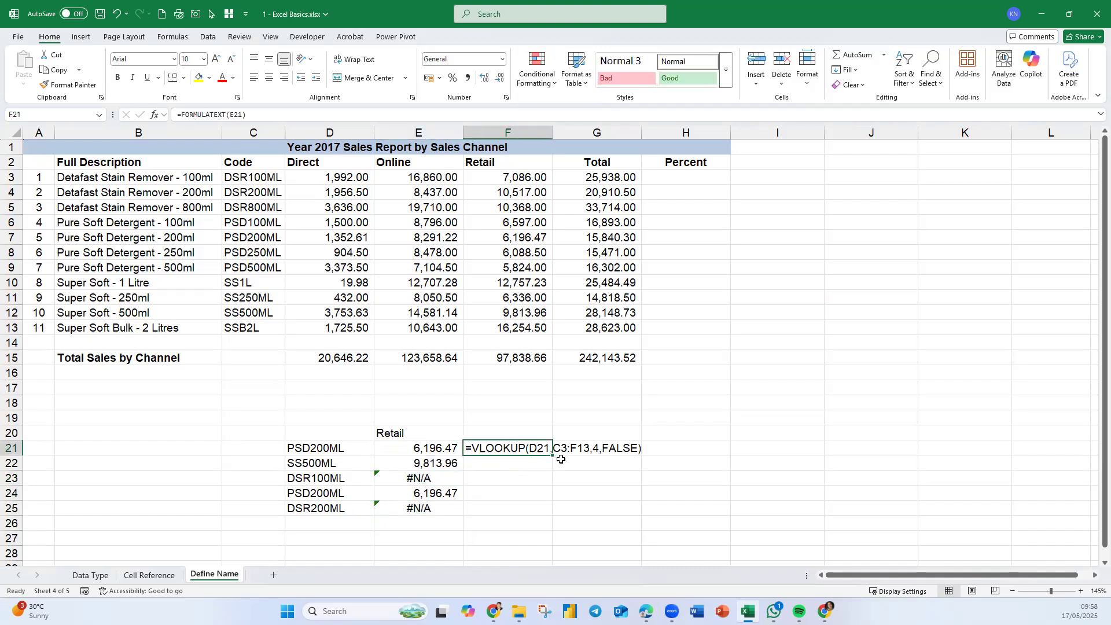
{"action": "double_click", "coordinate": [553, 457]}
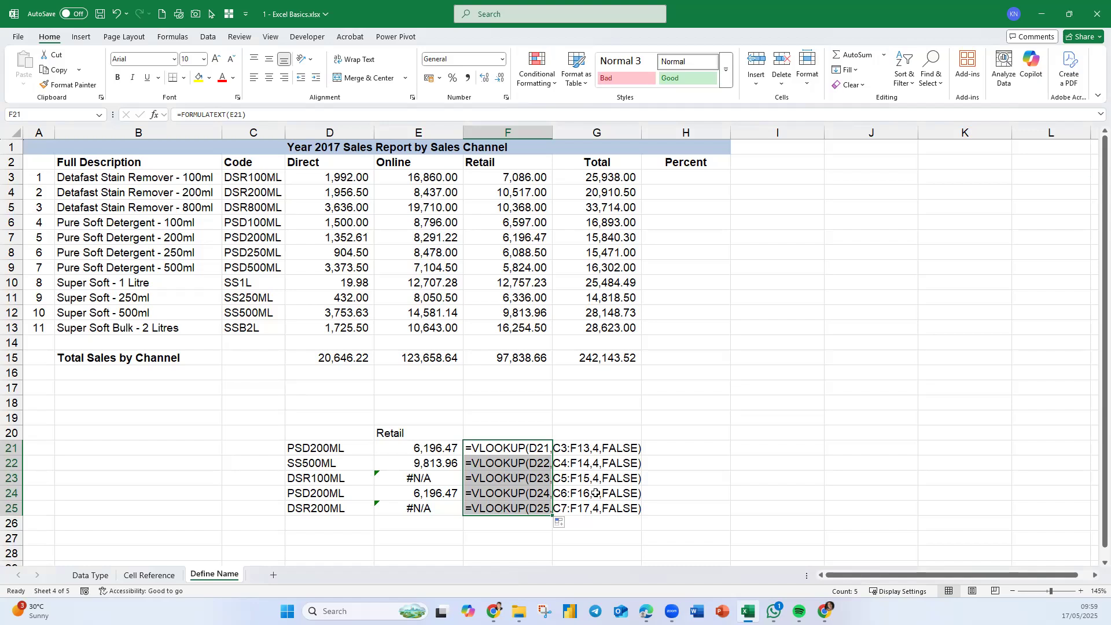
- Clear the formulas from E21:E25 and F21:F25
{"action": "left_click_drag", "start_coordinate": [420, 448], "coordinate": [407, 508]}
{"action": "key", "text": "Delete"}
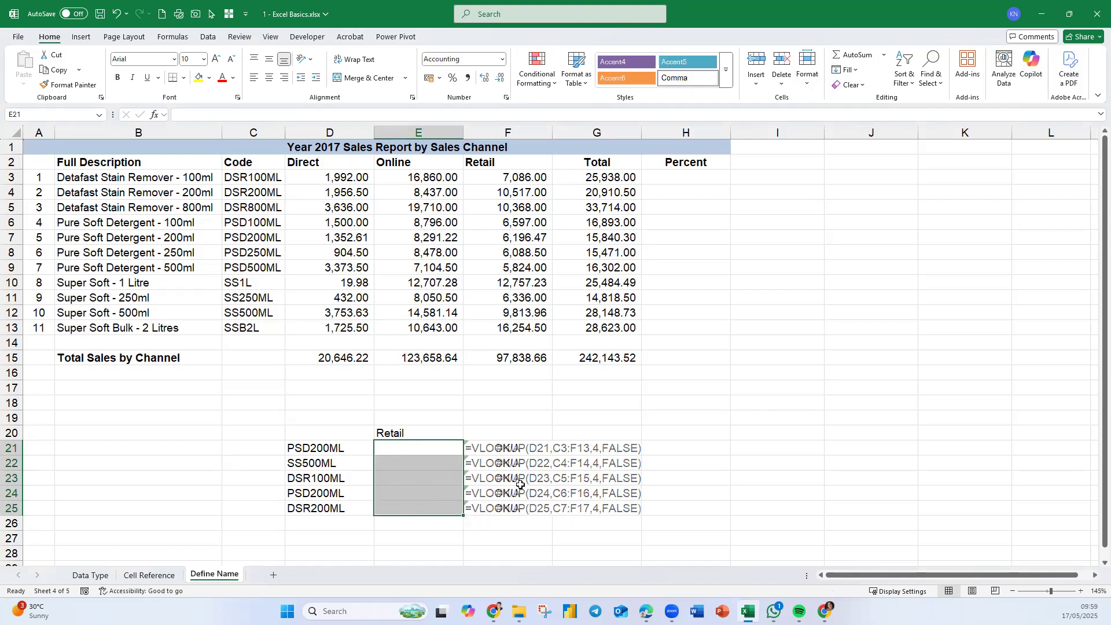
{"action": "left_click_drag", "start_coordinate": [510, 448], "coordinate": [506, 507]}
{"action": "key", "text": "Delete"}
{"action": "left_click", "coordinate": [387, 448]}
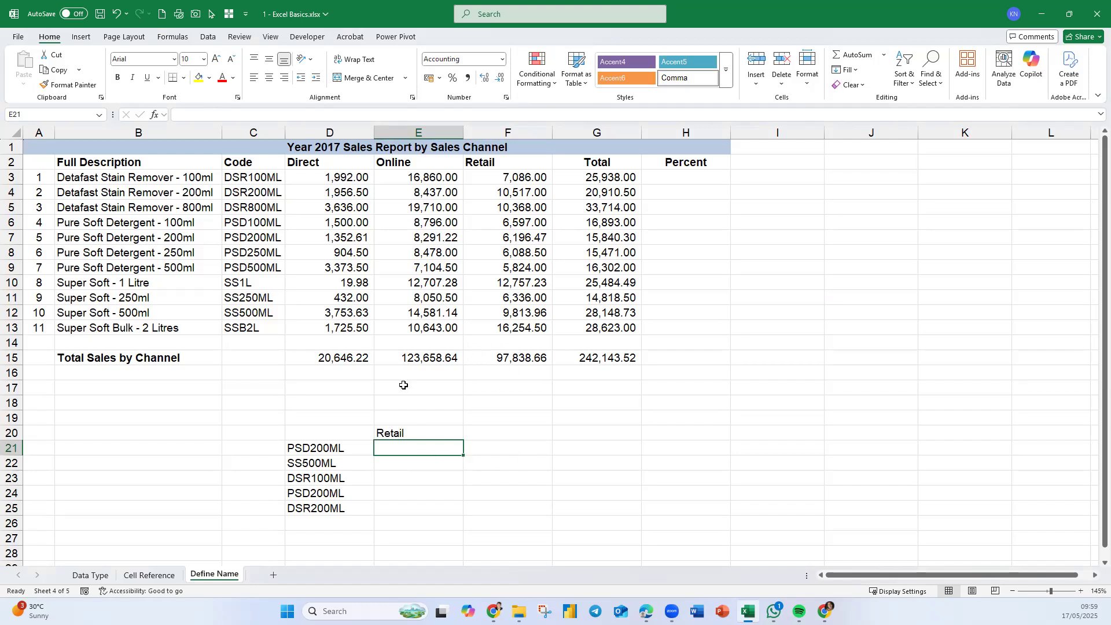
- Define the name ProductTable for the range C3:F13
{"action": "left_click_drag", "start_coordinate": [275, 179], "coordinate": [495, 324]}
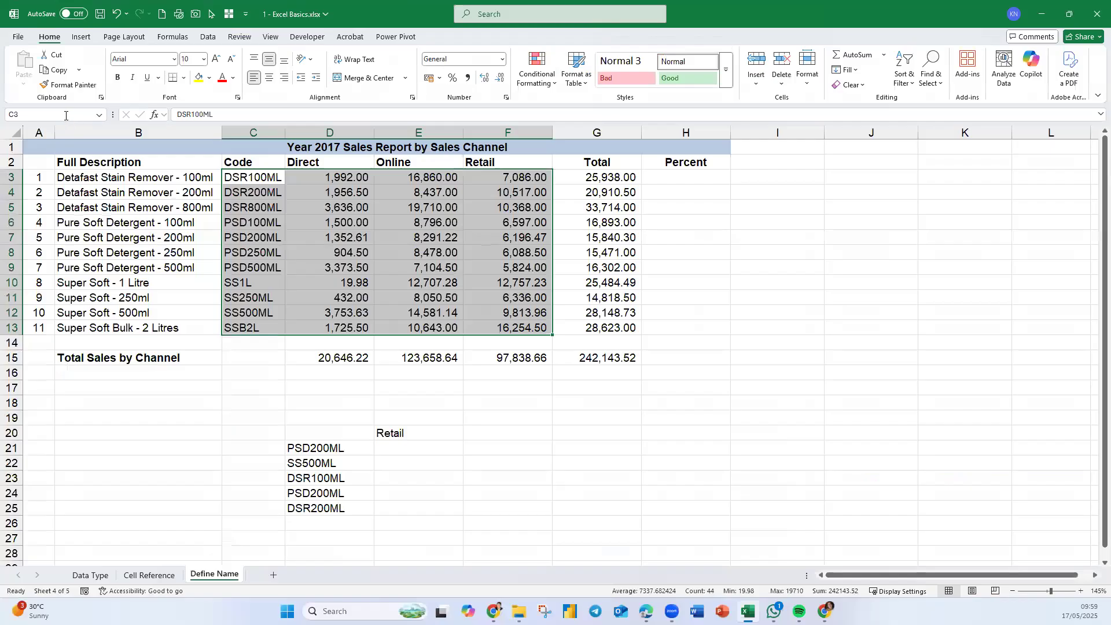
{"action": "left_click", "coordinate": [66, 115]}
{"action": "key", "text": "BackSpace"}
{"action": "type", "text": "ProductTable"}
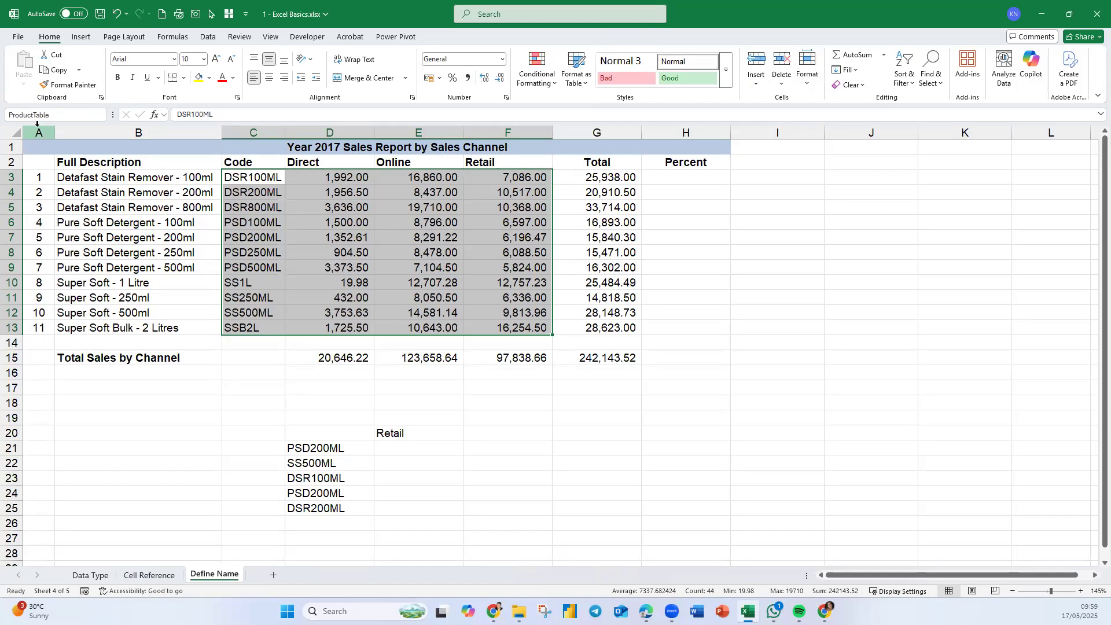
{"action": "key", "text": "Return"}
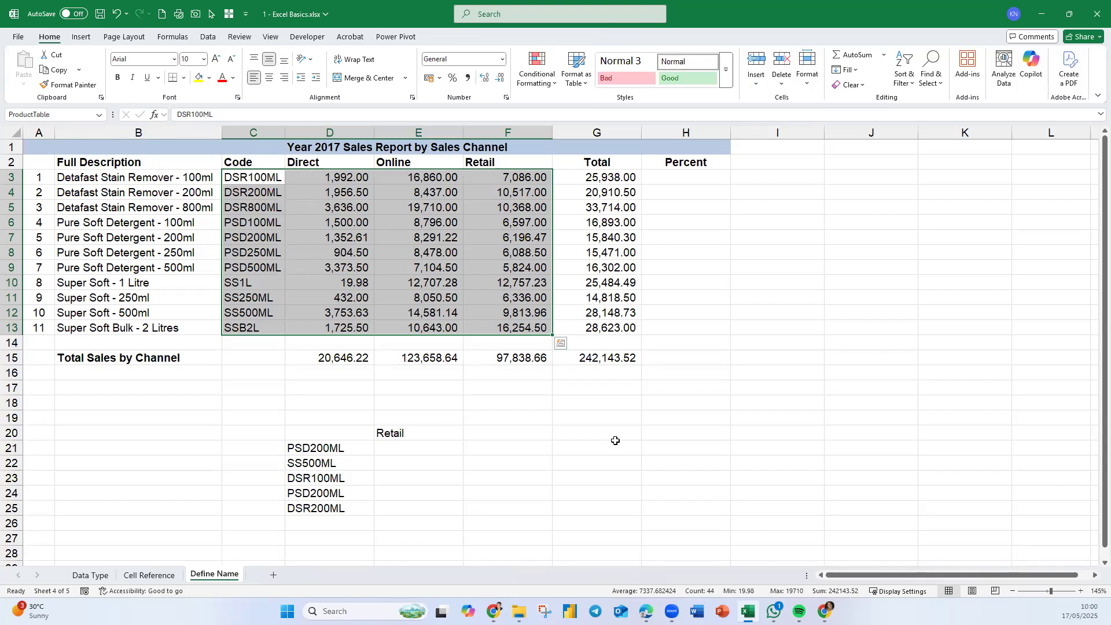
- Enter =VLOOKUP(D21,ProductTable,4,FALSE) in E21, selecting C3:F13 so it uses the ProductTable name
{"action": "left_click", "coordinate": [403, 455]}
{"action": "type", "text": "="}
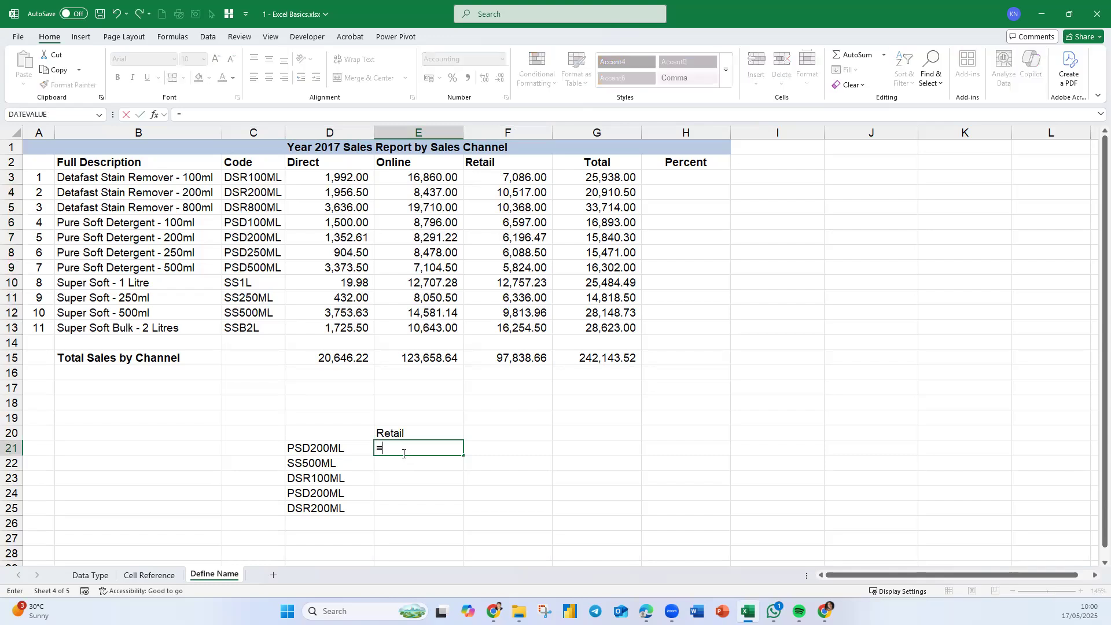
{"action": "type", "text": "vlo"}
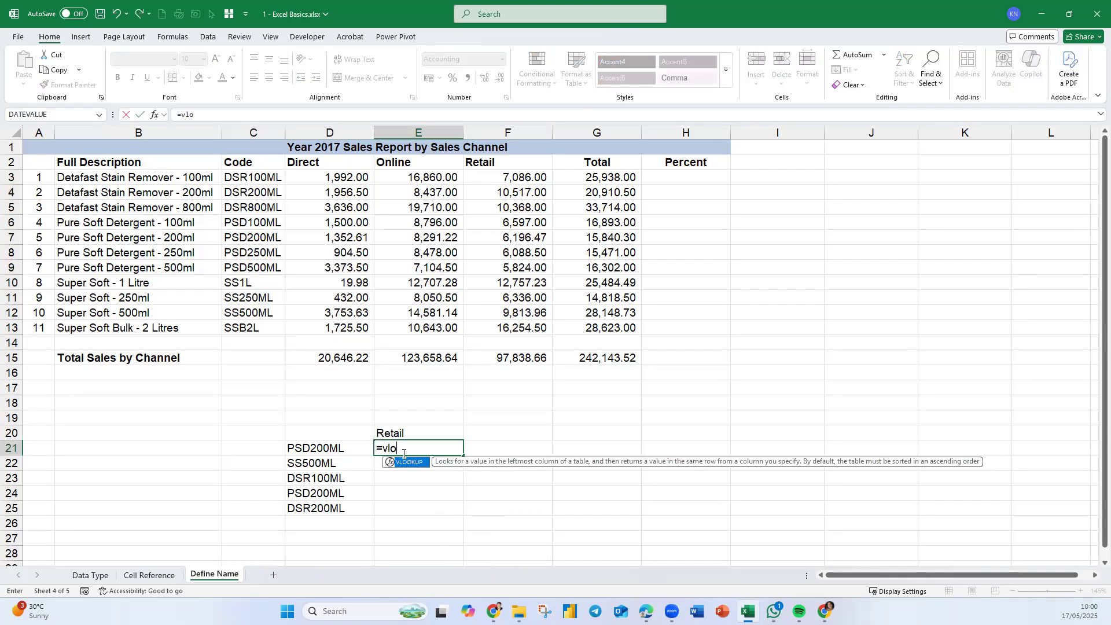
{"action": "key", "text": "Tab"}
{"action": "left_click", "coordinate": [327, 448]}
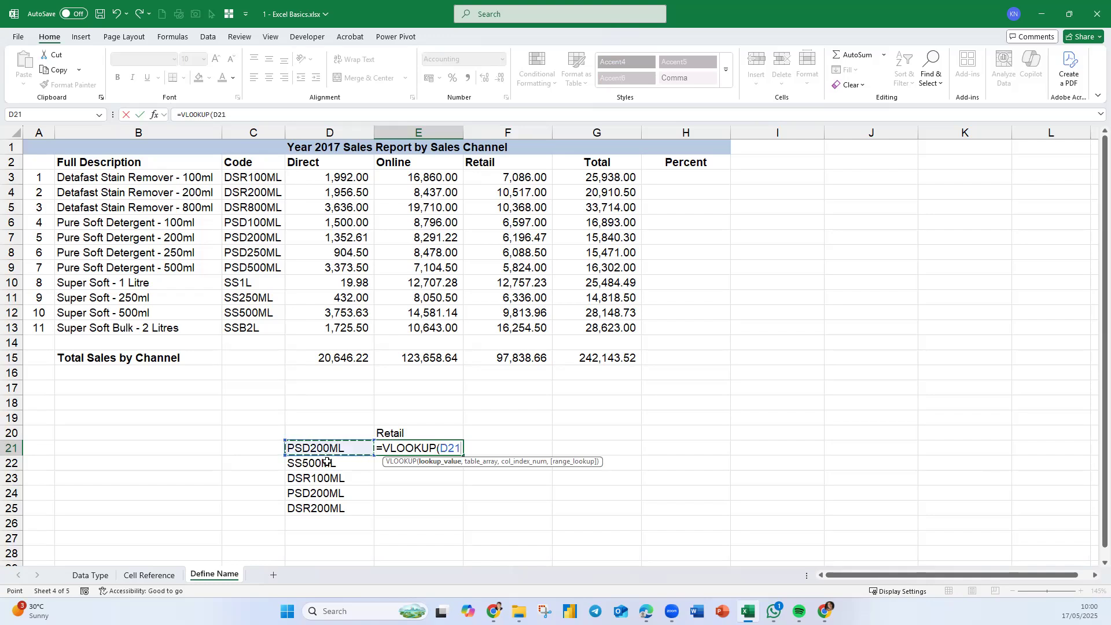
{"action": "type", "text": ","}
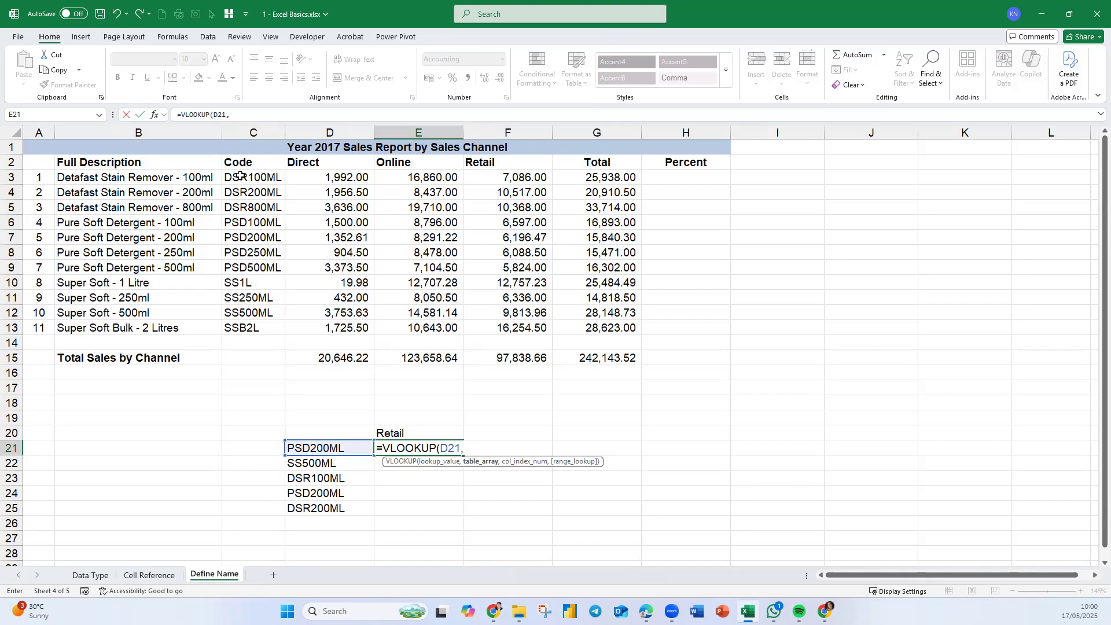
{"action": "left_click_drag", "start_coordinate": [250, 177], "coordinate": [543, 327]}
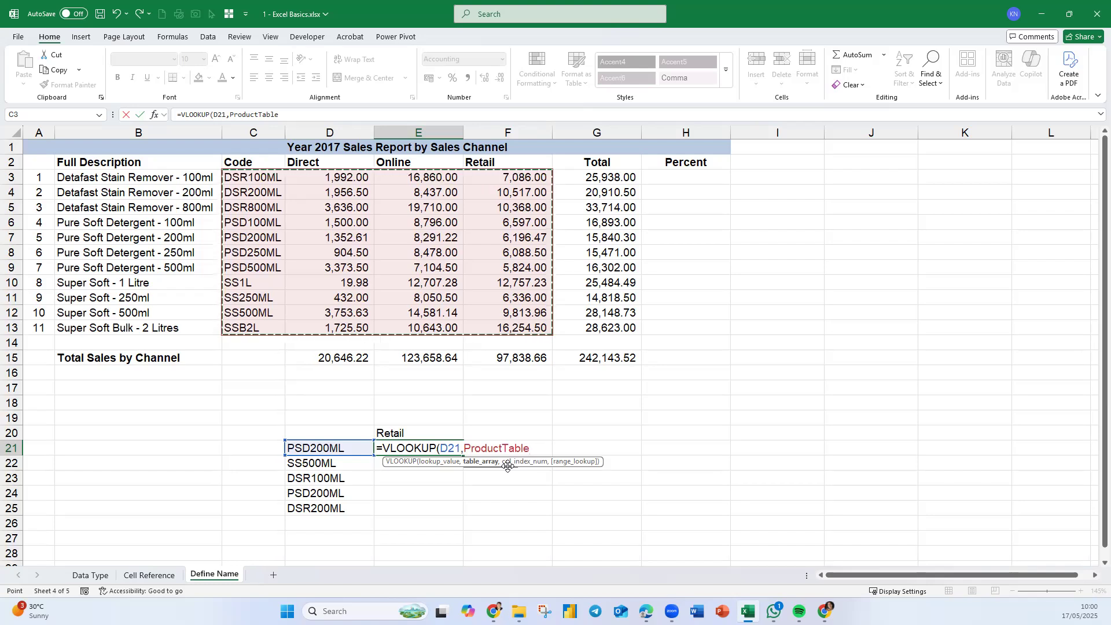
{"action": "type", "text": ",4,"}
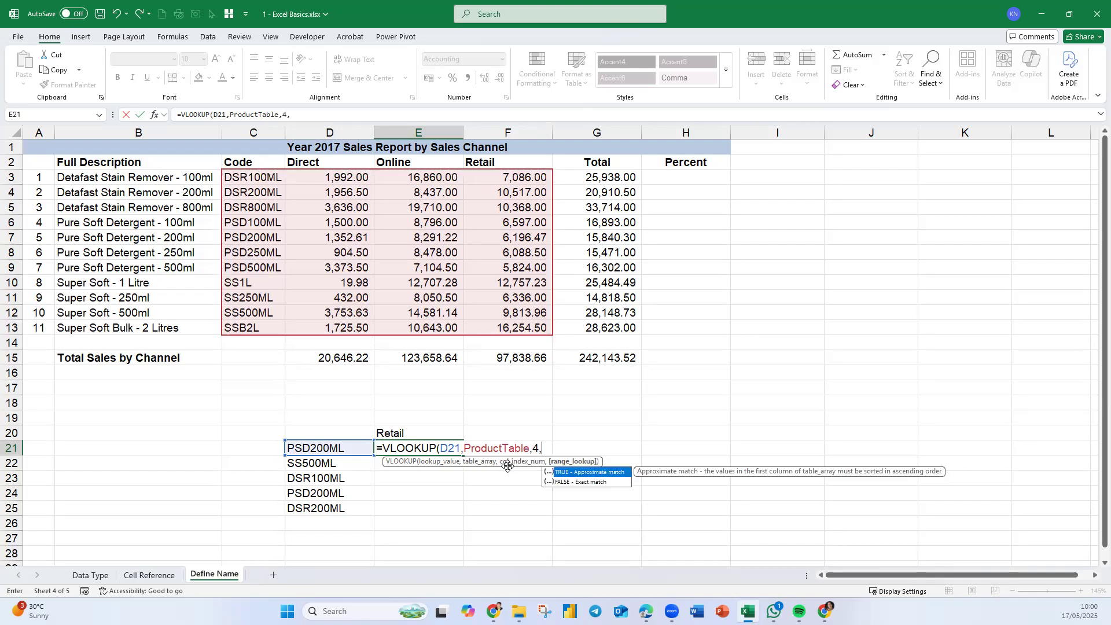
{"action": "key", "text": "Down"}
{"action": "key", "text": "Tab"}
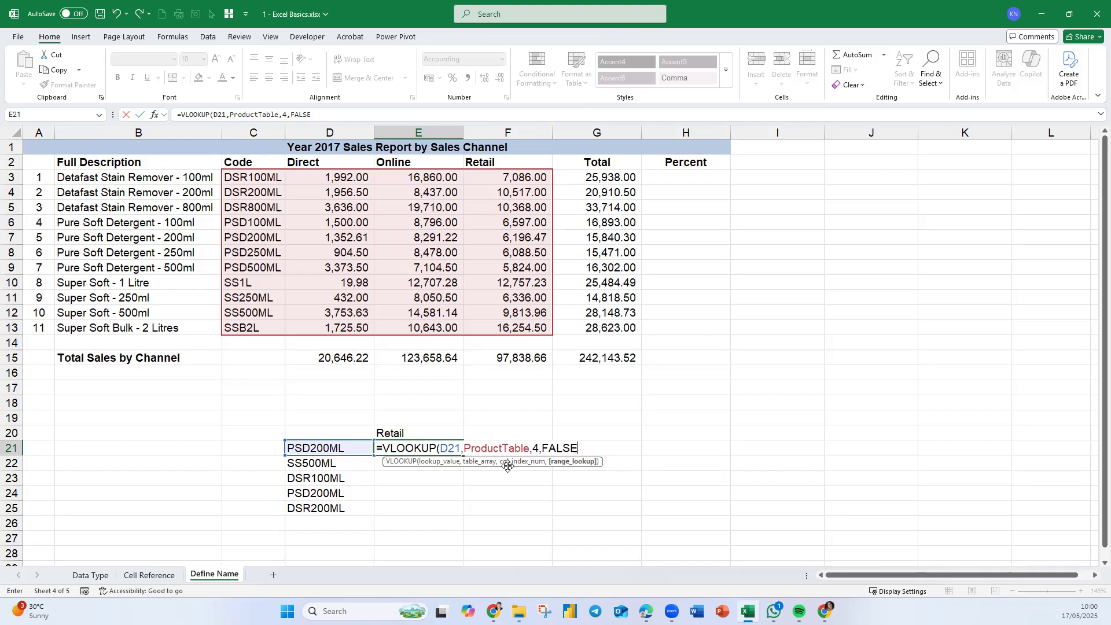
{"action": "key", "text": "Return"}
- Show E21's formula in F21 with =FORMULATEXT(E21)
{"action": "left_click", "coordinate": [530, 446]}
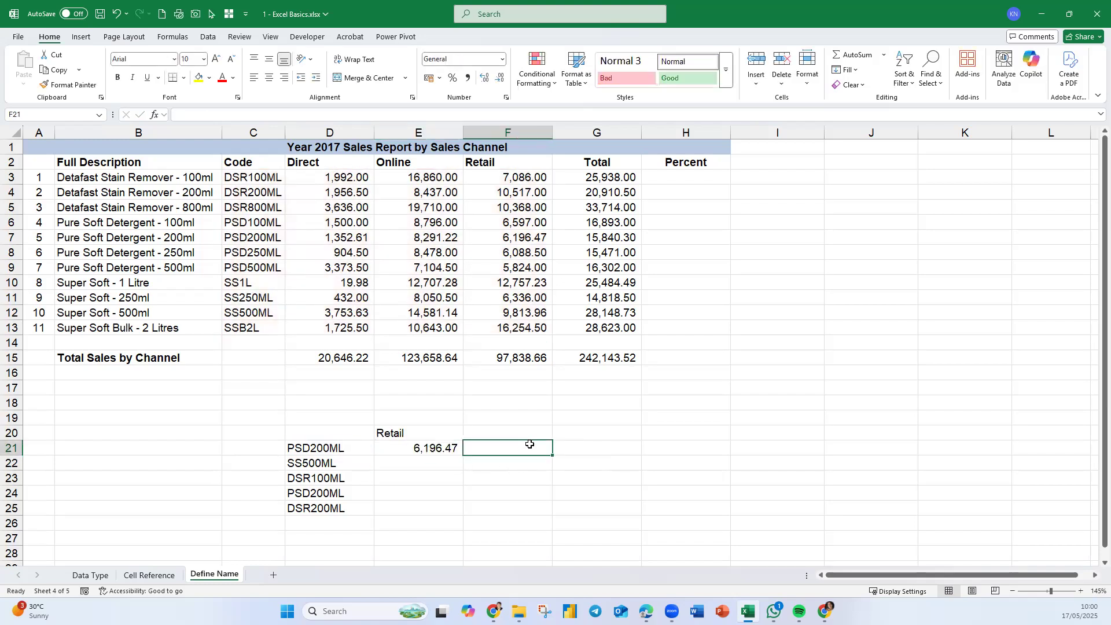
{"action": "type", "text": "=formu"}
{"action": "key", "text": "Tab"}
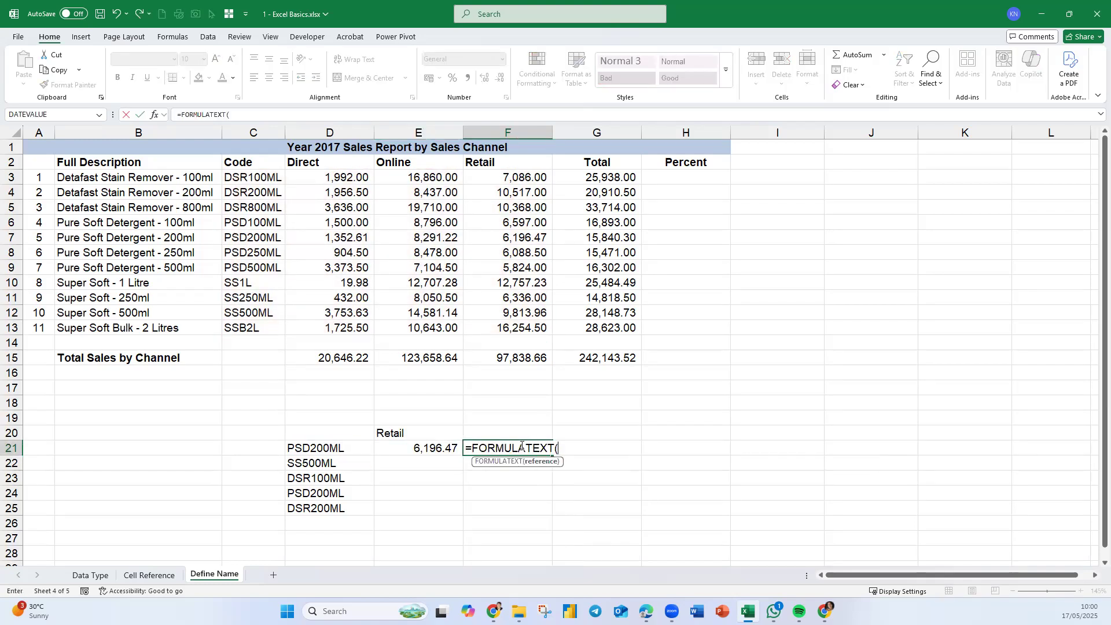
{"action": "left_click", "coordinate": [424, 448]}
{"action": "key", "text": "Return"}
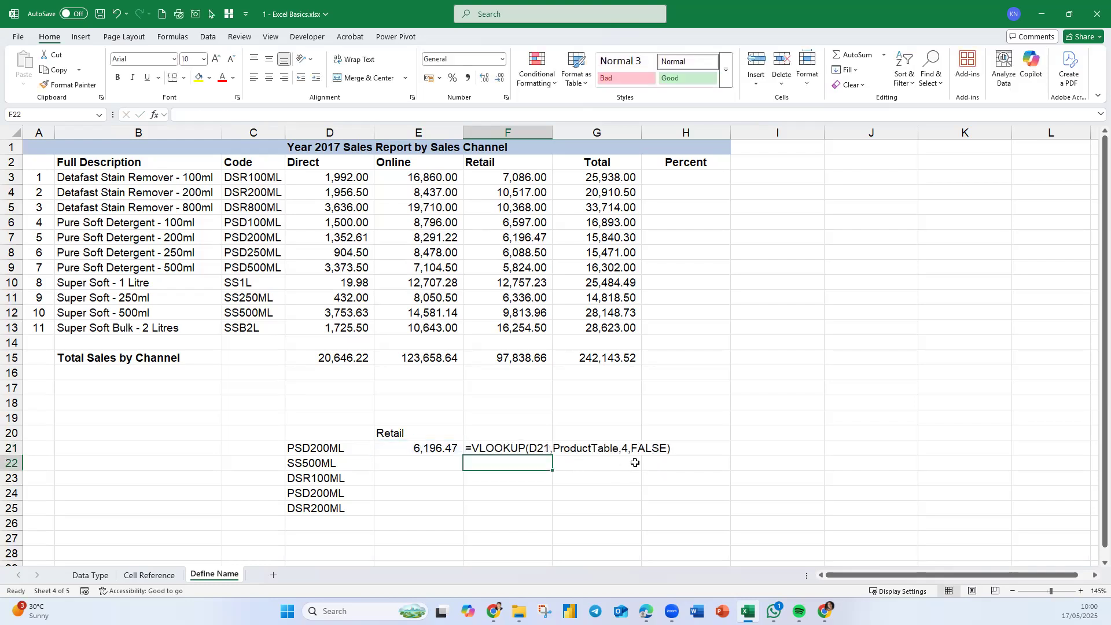
- Fill E21:F21 down to row 25 to copy the VLOOKUP and FORMULATEXT formulas
{"action": "left_click_drag", "start_coordinate": [454, 449], "coordinate": [551, 510]}
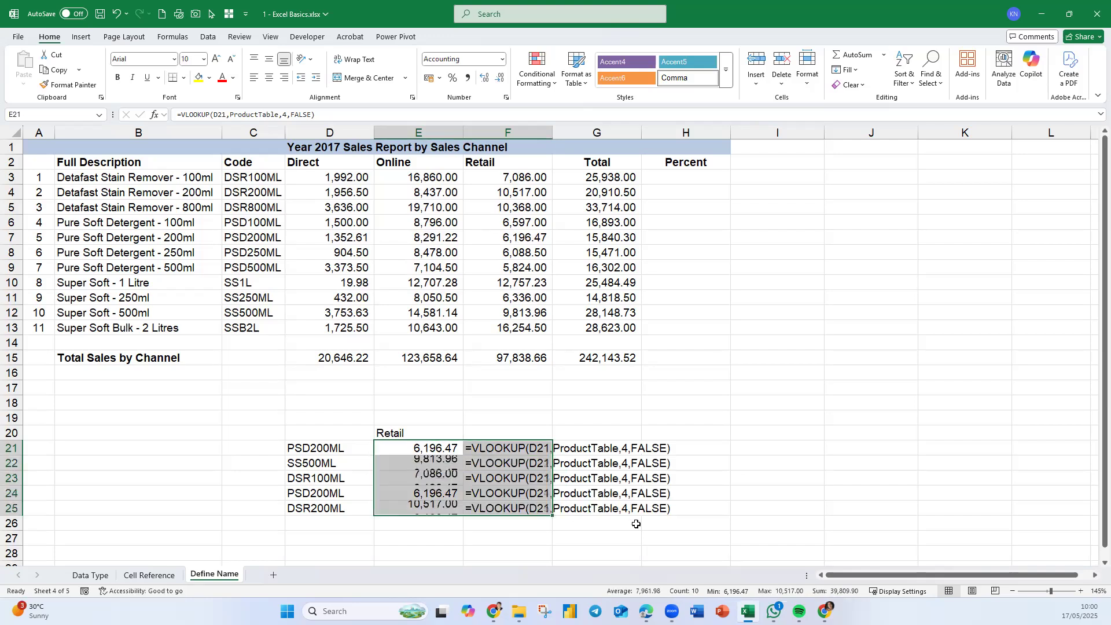
{"action": "left_click", "coordinate": [767, 524]}
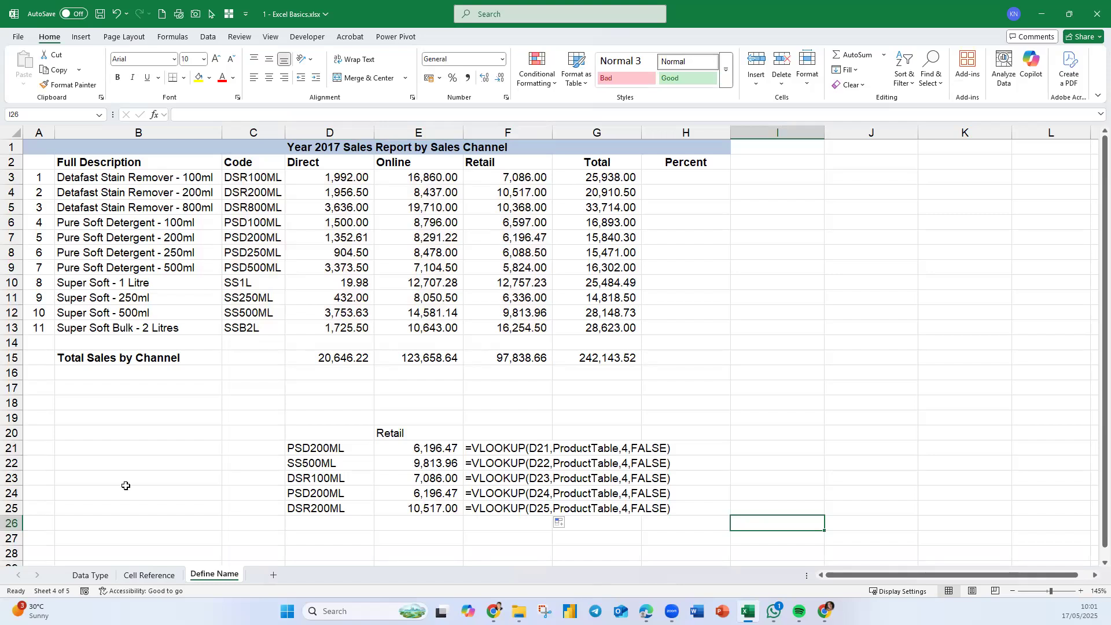
- On the Cell Reference sheet, format the Absolute Reference label in J3:K3 as bold red text
{"action": "key", "text": "alt+Tab"}
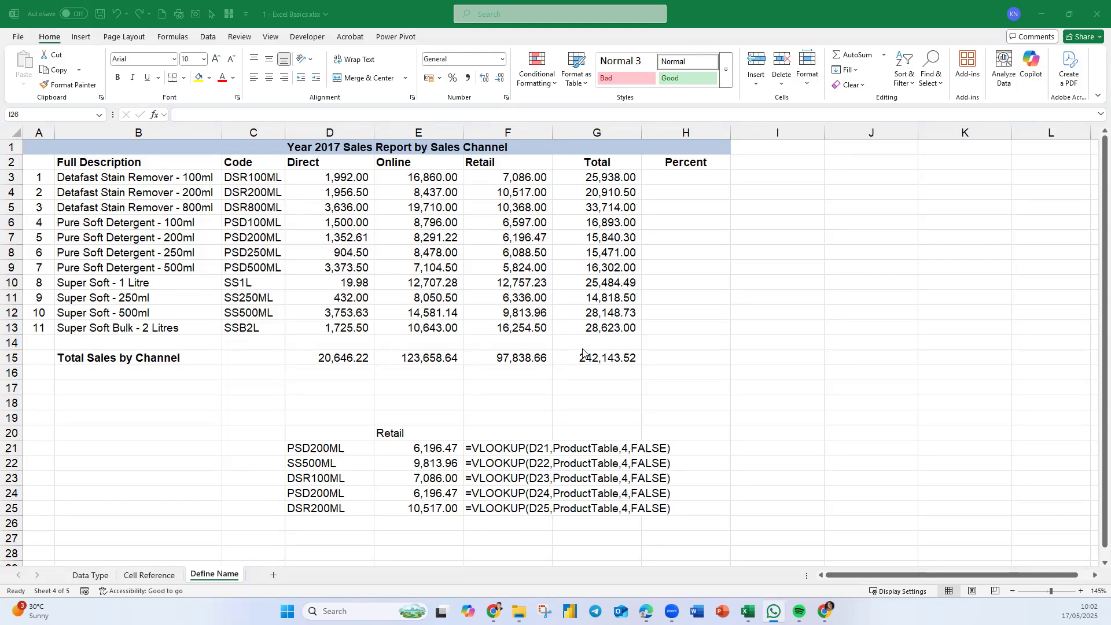
{"action": "left_click", "coordinate": [358, 260]}
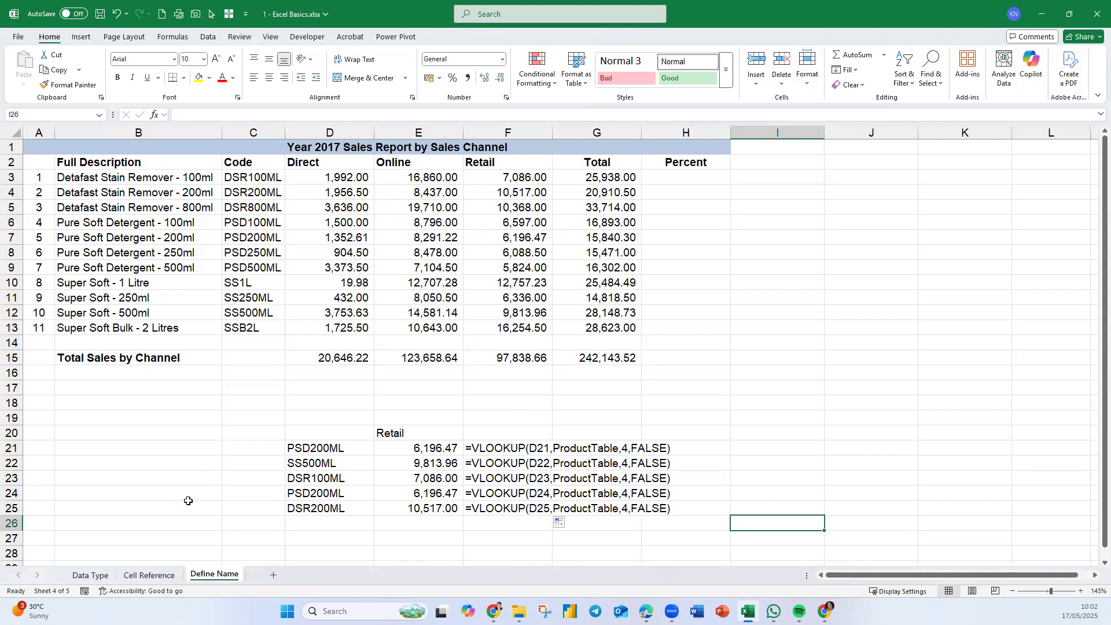
{"action": "left_click", "coordinate": [90, 575]}
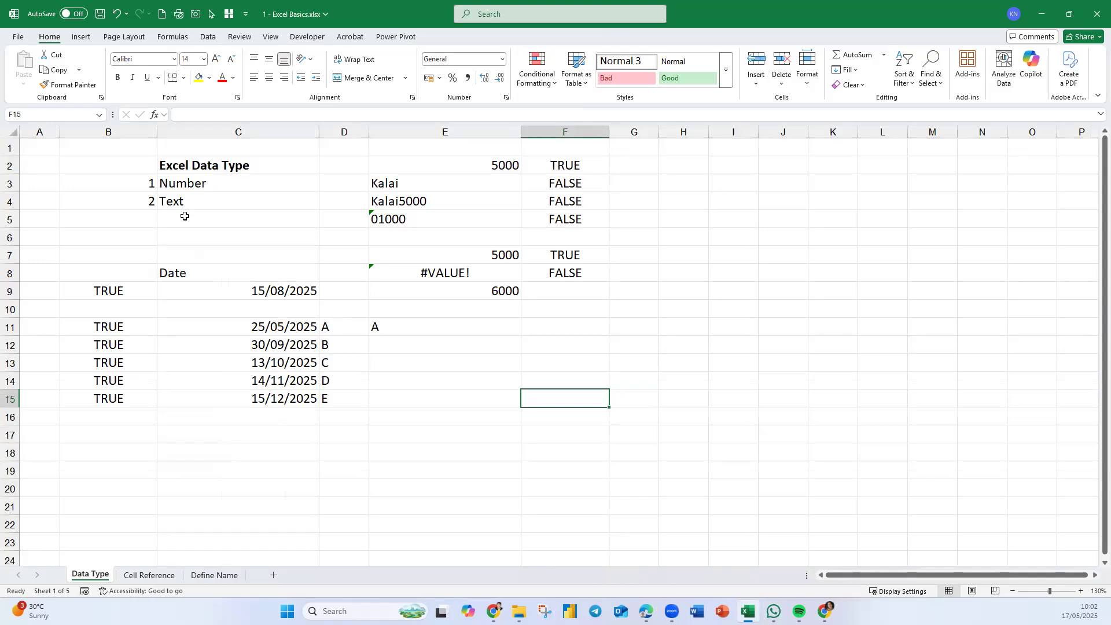
{"action": "left_click", "coordinate": [169, 576]}
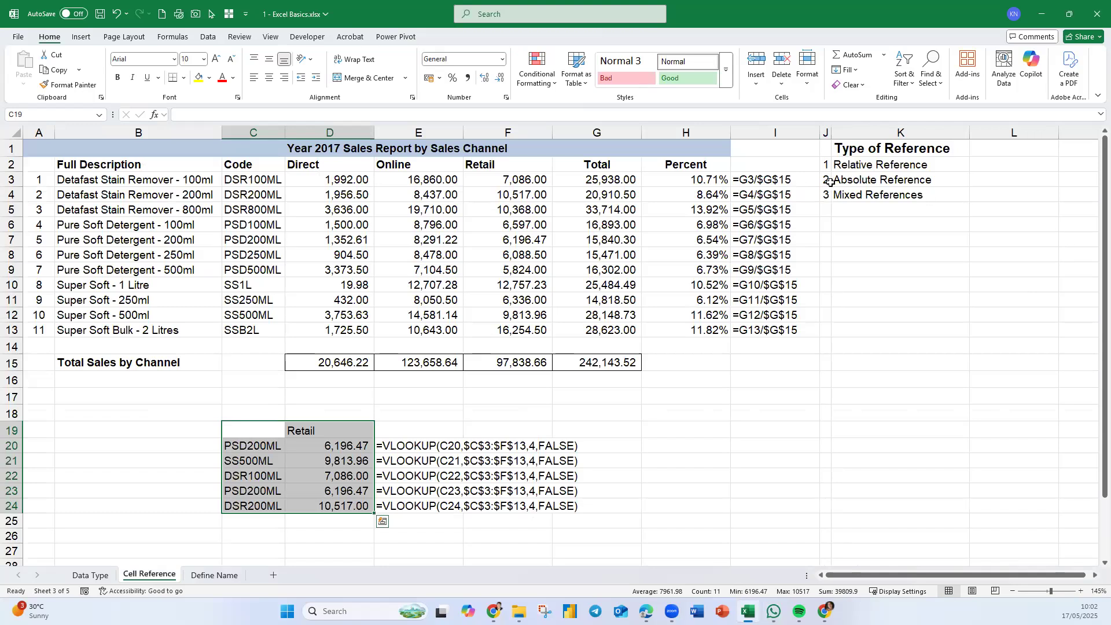
{"action": "left_click_drag", "start_coordinate": [829, 182], "coordinate": [963, 180]}
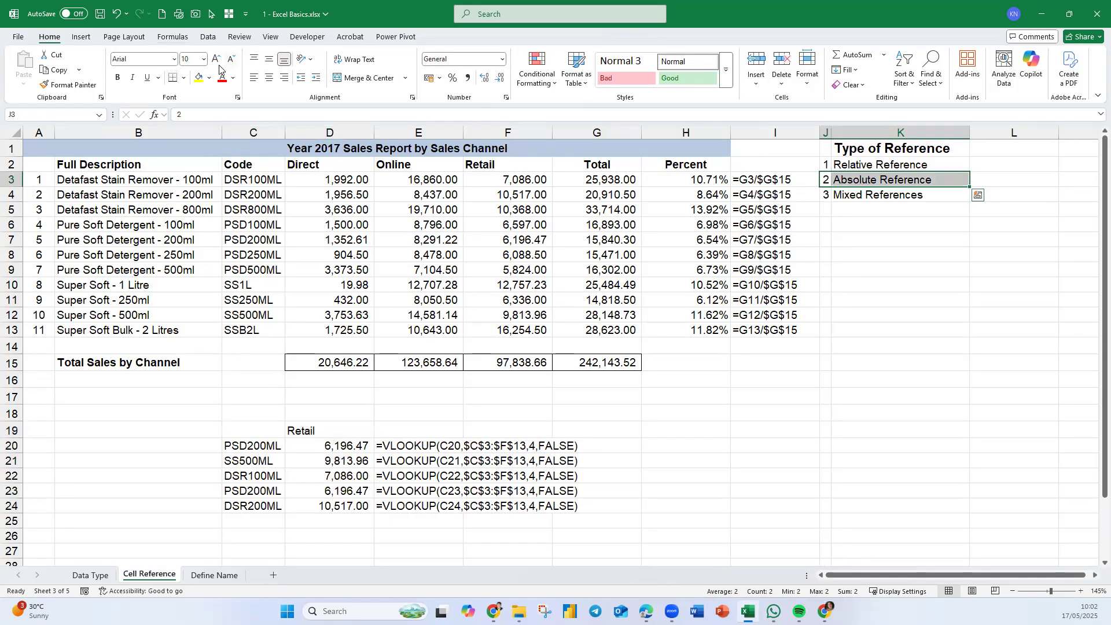
{"action": "left_click", "coordinate": [228, 81]}
{"action": "left_click", "coordinate": [118, 77]}
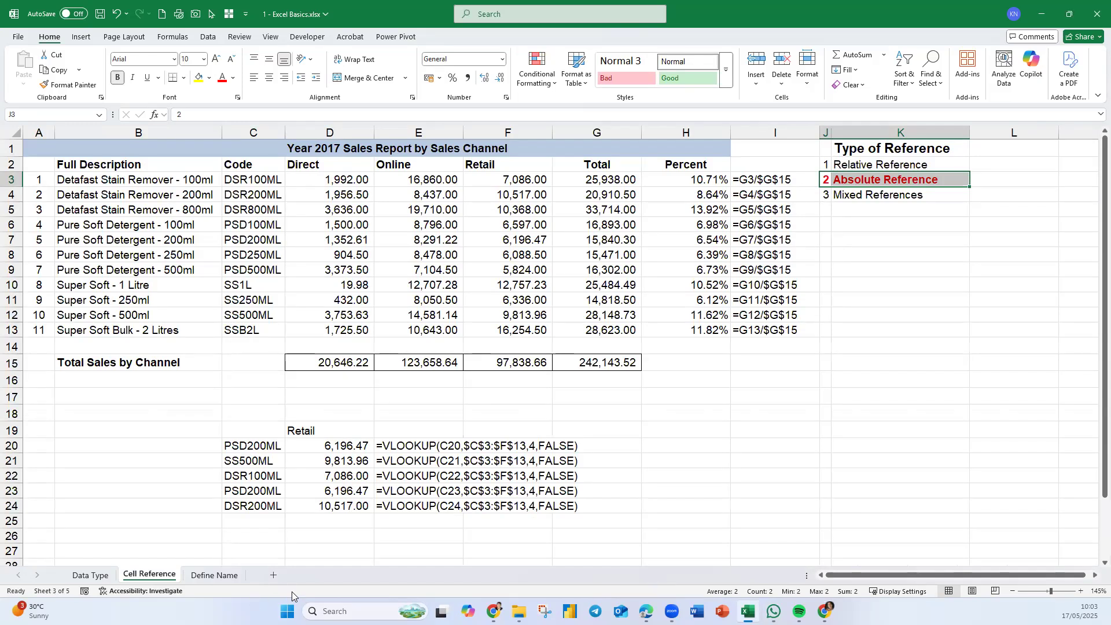
- Review the VLOOKUP results in E21:E25 and the ProductTable range on the Define Name sheet
{"action": "left_click", "coordinate": [214, 575]}
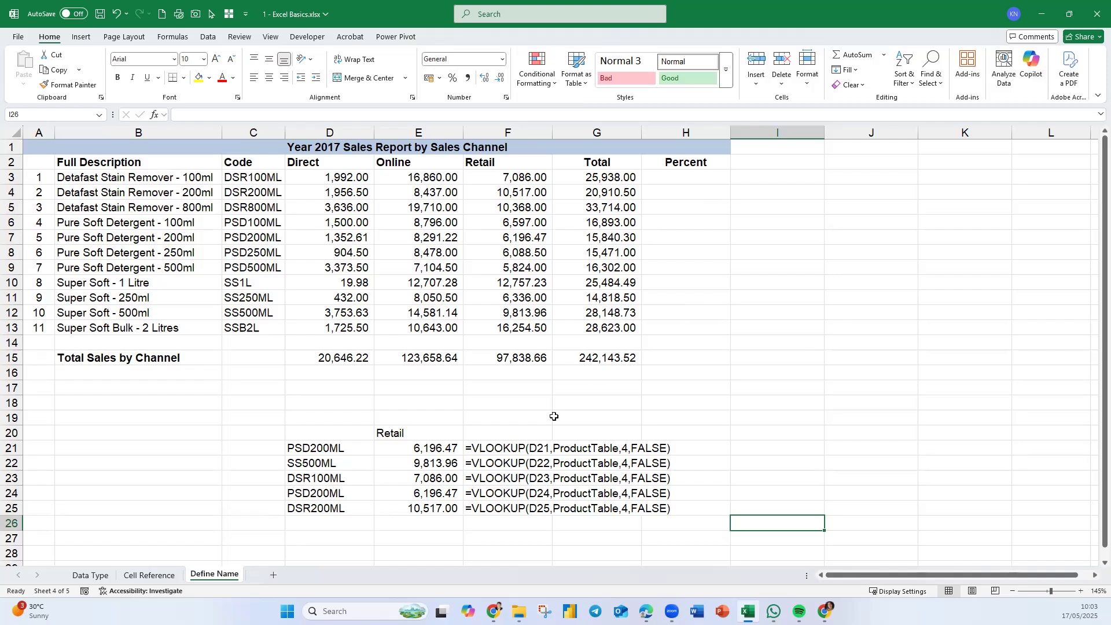
{"action": "left_click_drag", "start_coordinate": [435, 448], "coordinate": [438, 501]}
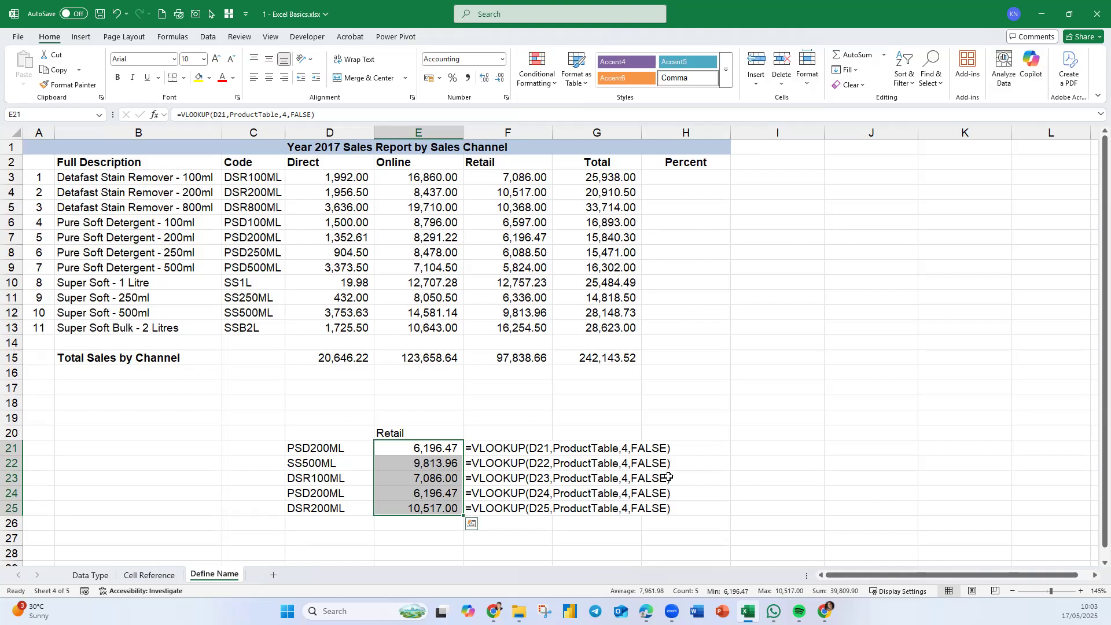
{"action": "left_click_drag", "start_coordinate": [254, 173], "coordinate": [509, 325]}
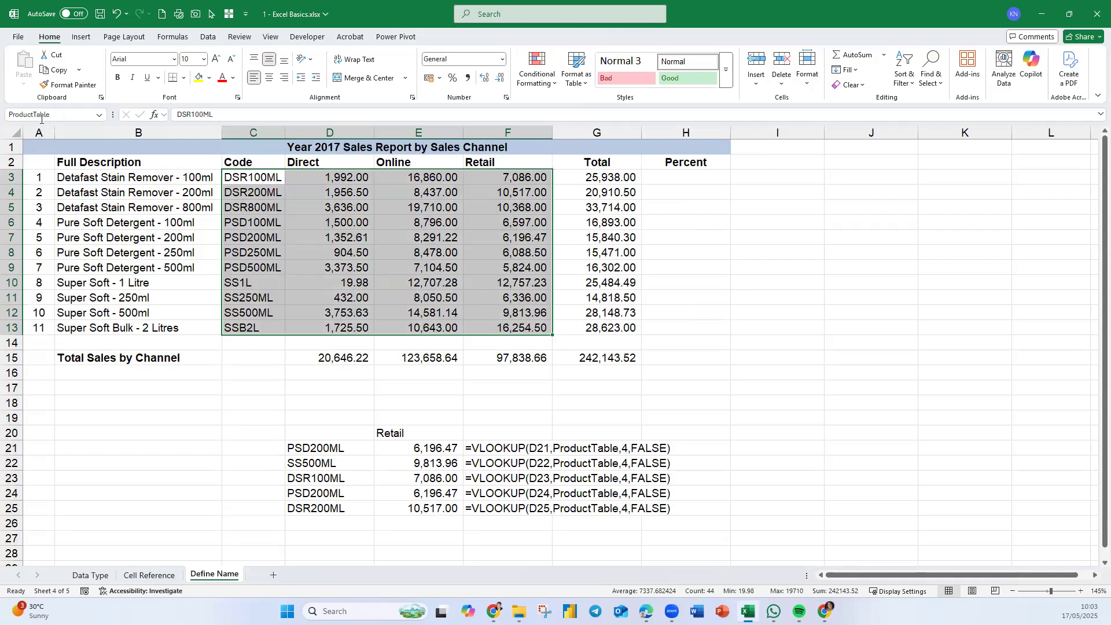
{"action": "left_click", "coordinate": [924, 310]}
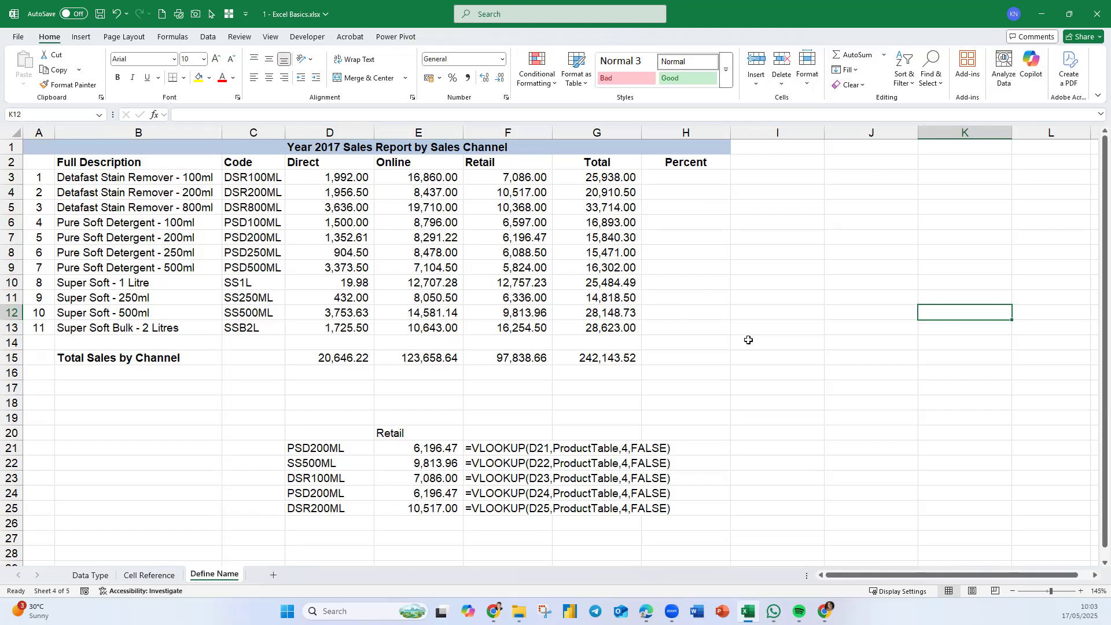
- Save the workbook as 1 - Excel Basics done.xlsx in the same folder
{"action": "left_click", "coordinate": [1095, 15]}
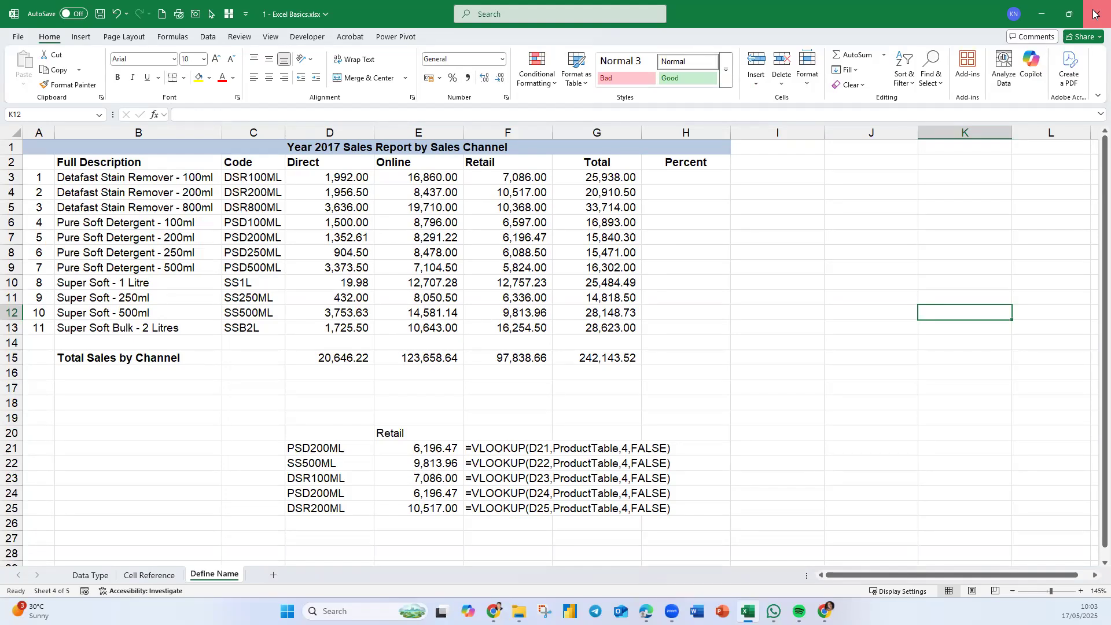
{"action": "left_click", "coordinate": [16, 38]}
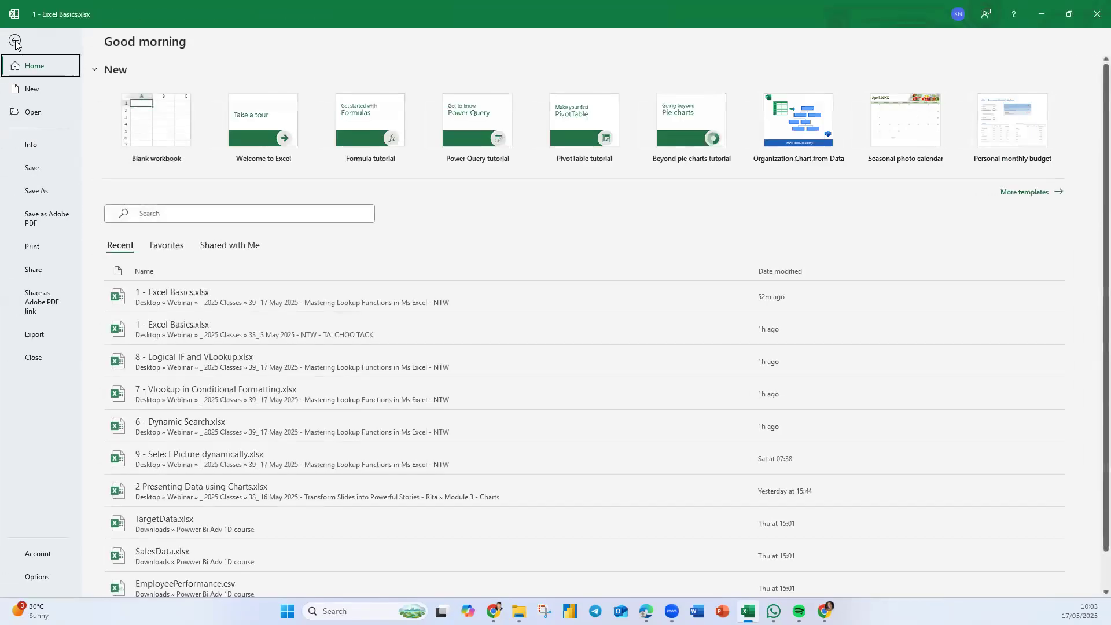
{"action": "left_click", "coordinate": [37, 192]}
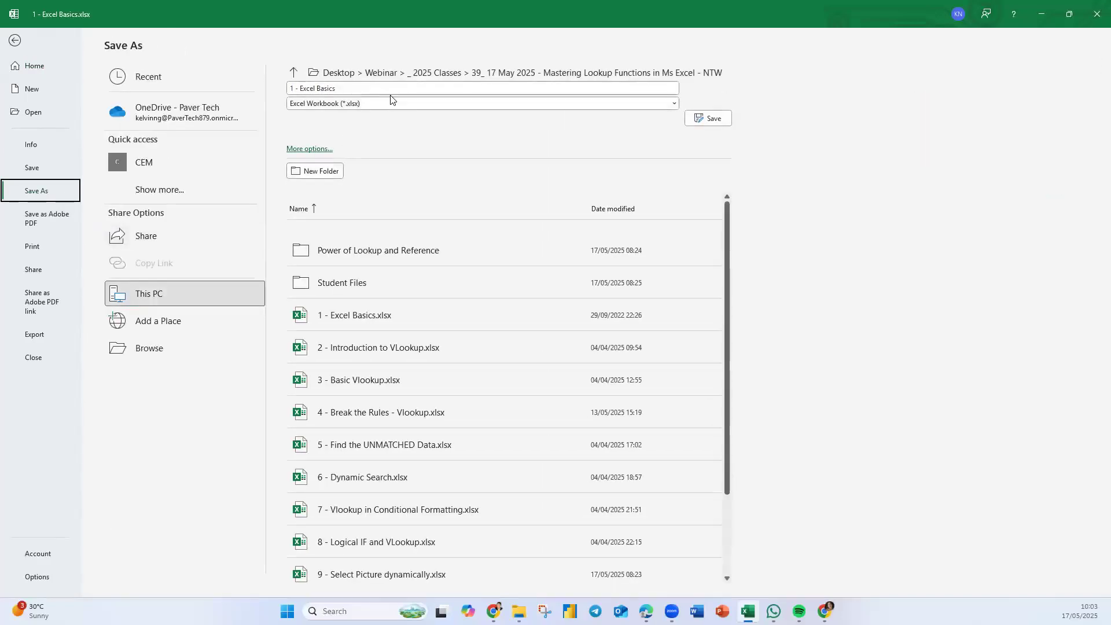
{"action": "left_click", "coordinate": [369, 87]}
{"action": "left_click", "coordinate": [368, 87]}
{"action": "type", "text": "da"}
{"action": "type", "text": "ne"}
{"action": "left_click", "coordinate": [716, 118]}
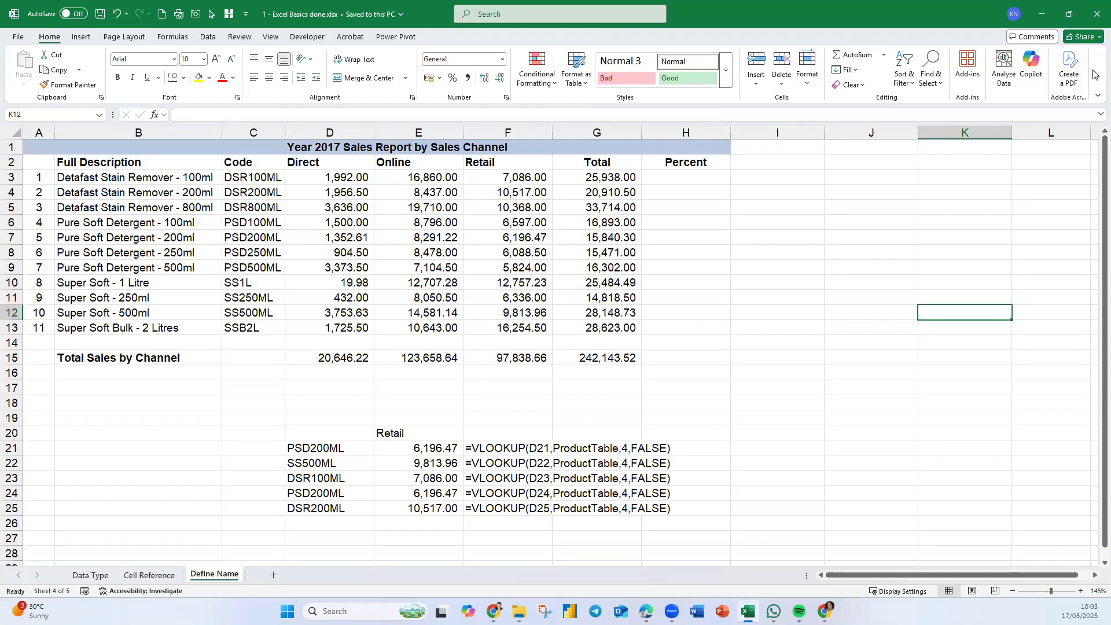
- Close the workbook and open 2 - Introduction to VLookup.xlsx from the lesson folder
{"action": "left_click", "coordinate": [1095, 19]}
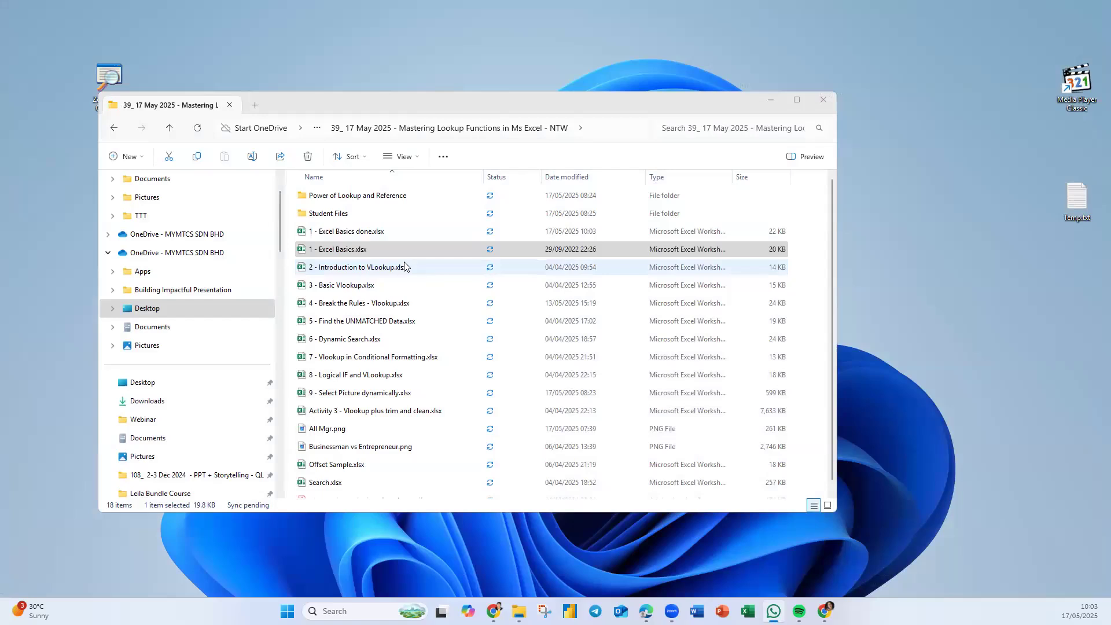
{"action": "left_click", "coordinate": [344, 232]}
{"action": "left_click_drag", "start_coordinate": [352, 238], "coordinate": [822, 607]}
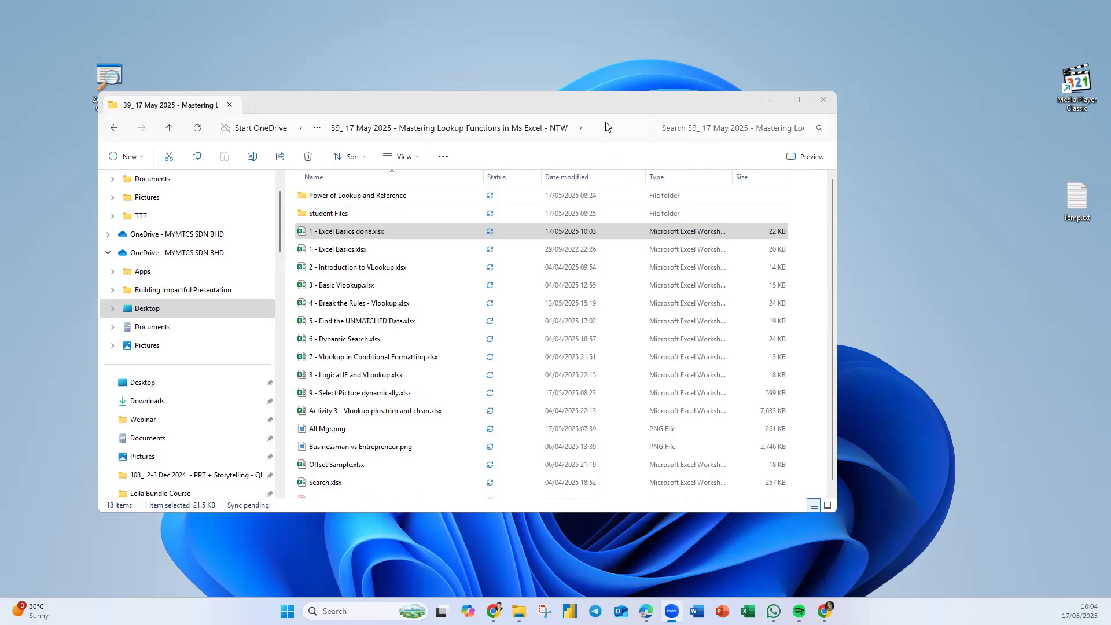
{"action": "left_click", "coordinate": [322, 269]}
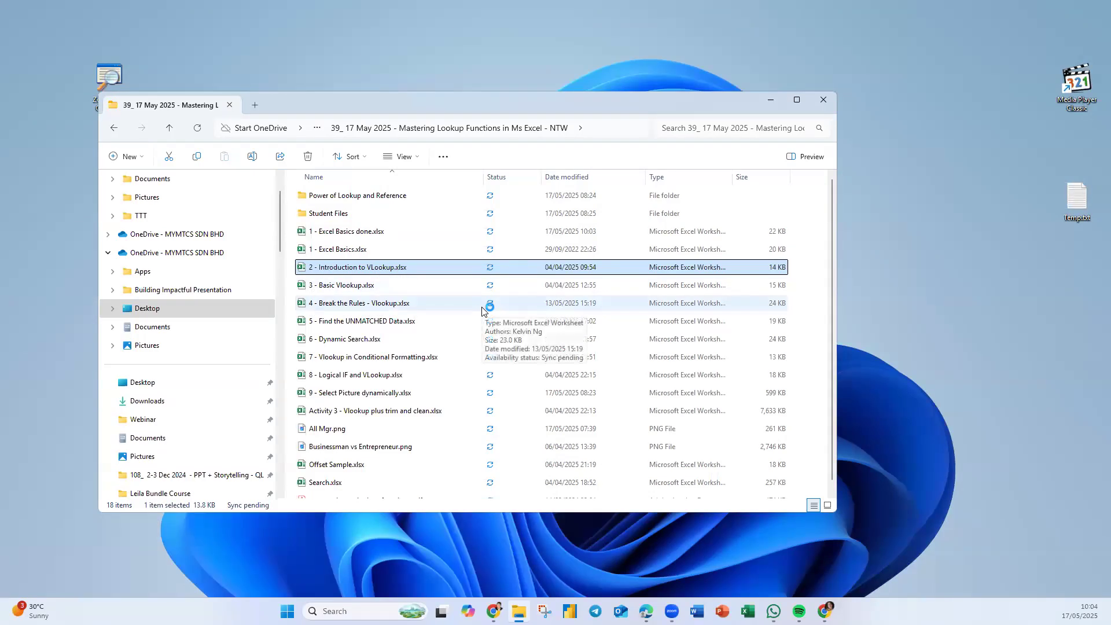
{"action": "key", "text": "Return"}
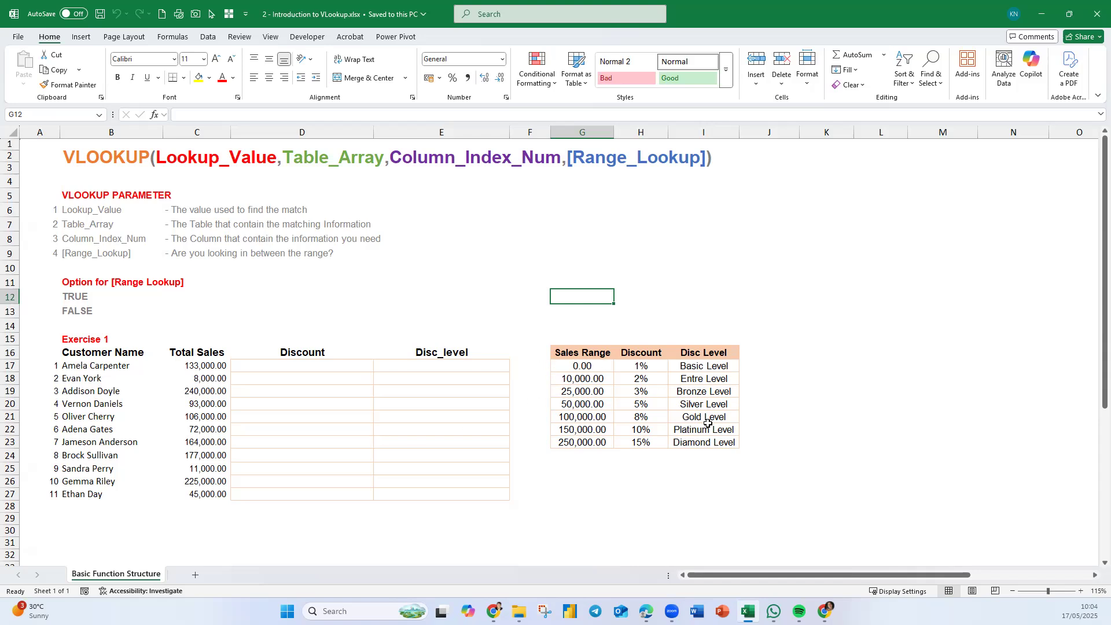
- Examine the VLOOKUP parameter descriptions and range lookup options on the Basic Function Structure sheet
{"action": "left_click", "coordinate": [629, 486]}
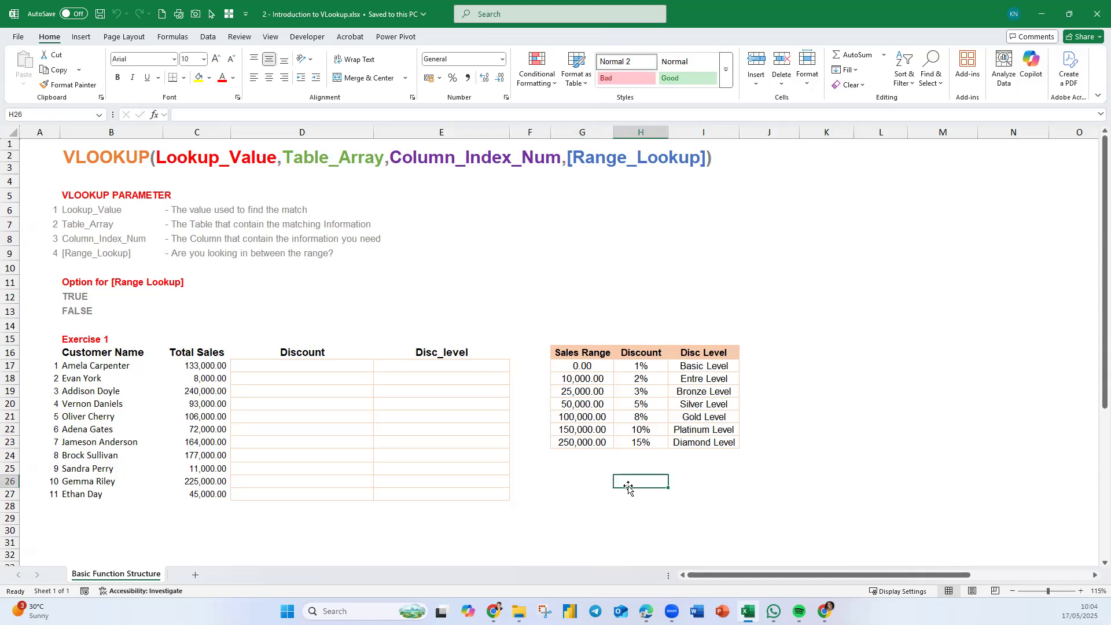
{"action": "scroll", "coordinate": [595, 476], "scroll_direction": "down", "scroll_amount": 1}
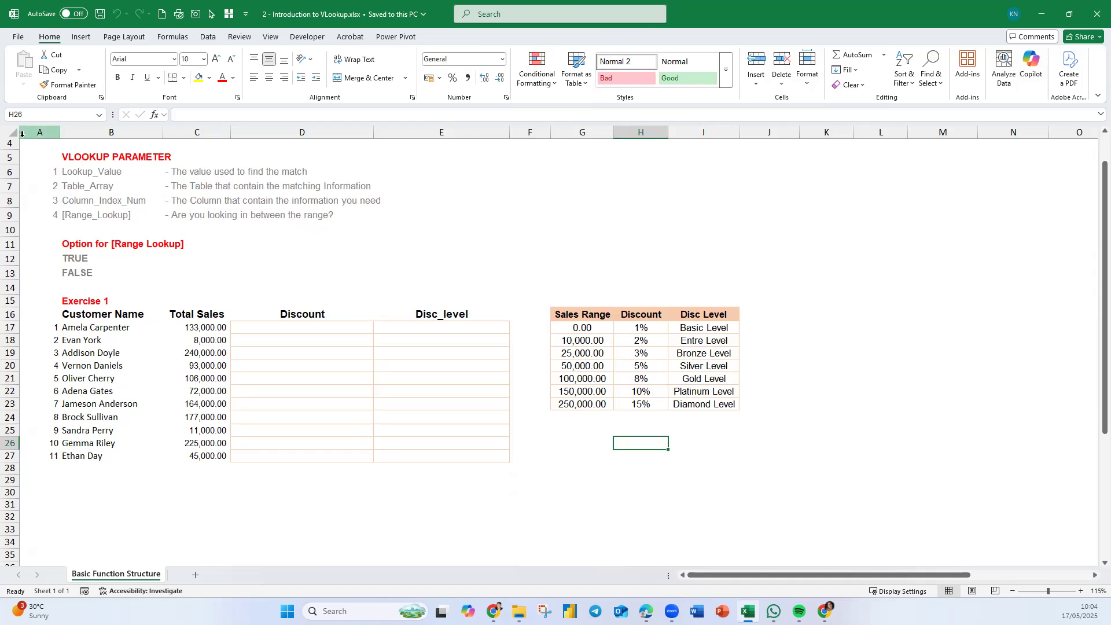
{"action": "mouse_move", "coordinate": [27, 152]}
{"action": "left_mouse_down"}
{"action": "mouse_move", "coordinate": [330, 255]}
{"action": "mouse_move", "coordinate": [550, 279]}
{"action": "left_mouse_up"}
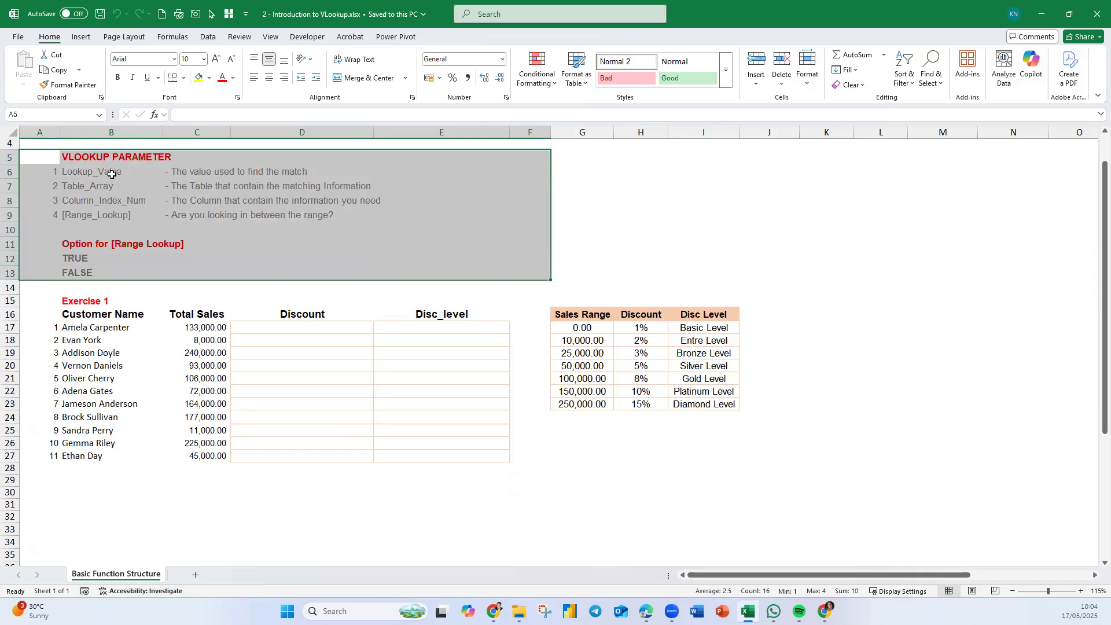
{"action": "scroll", "coordinate": [356, 263], "scroll_direction": "up", "scroll_amount": 1}
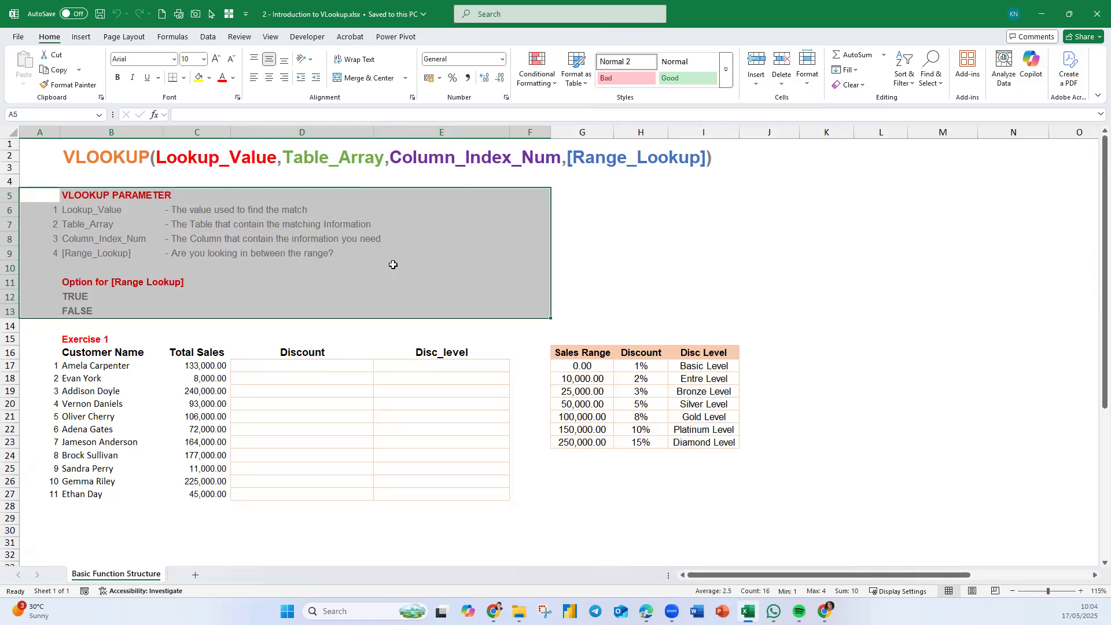
{"action": "left_click", "coordinate": [123, 214]}
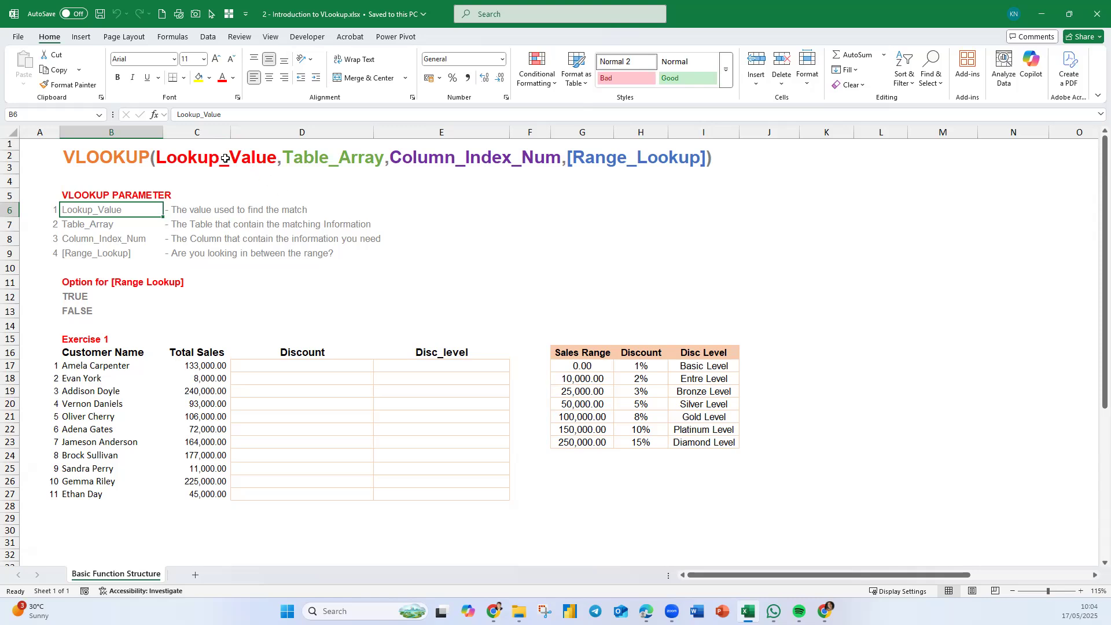
- Examine the Exercise 1 sales figures and the discount table's columns against the VLOOKUP parameters and range lookup options
{"action": "left_click", "coordinate": [295, 365]}
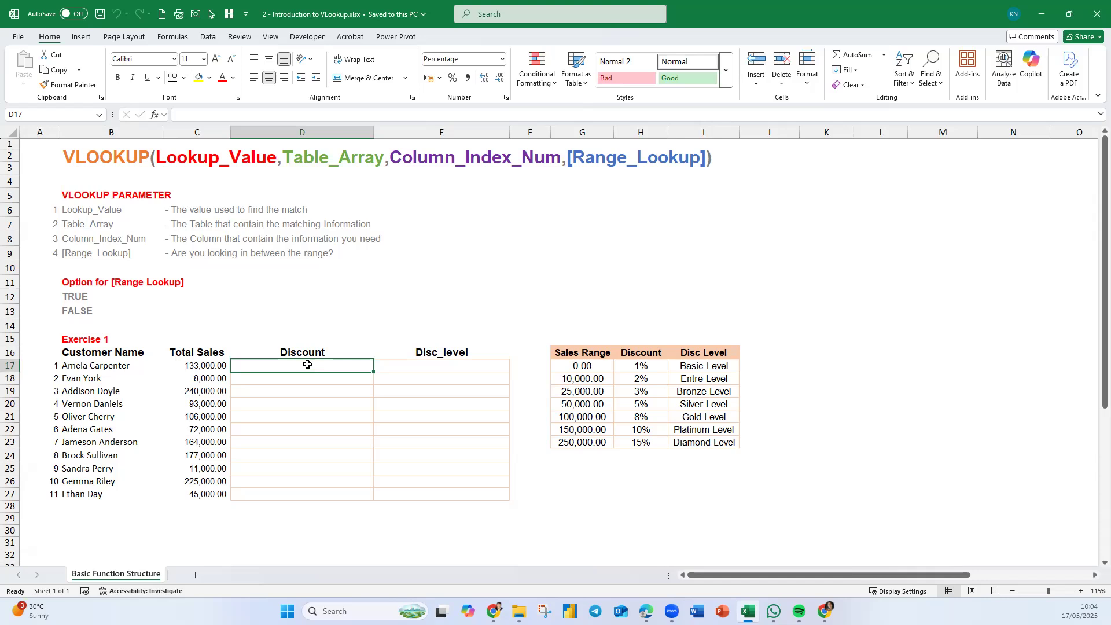
{"action": "left_click", "coordinate": [172, 362]}
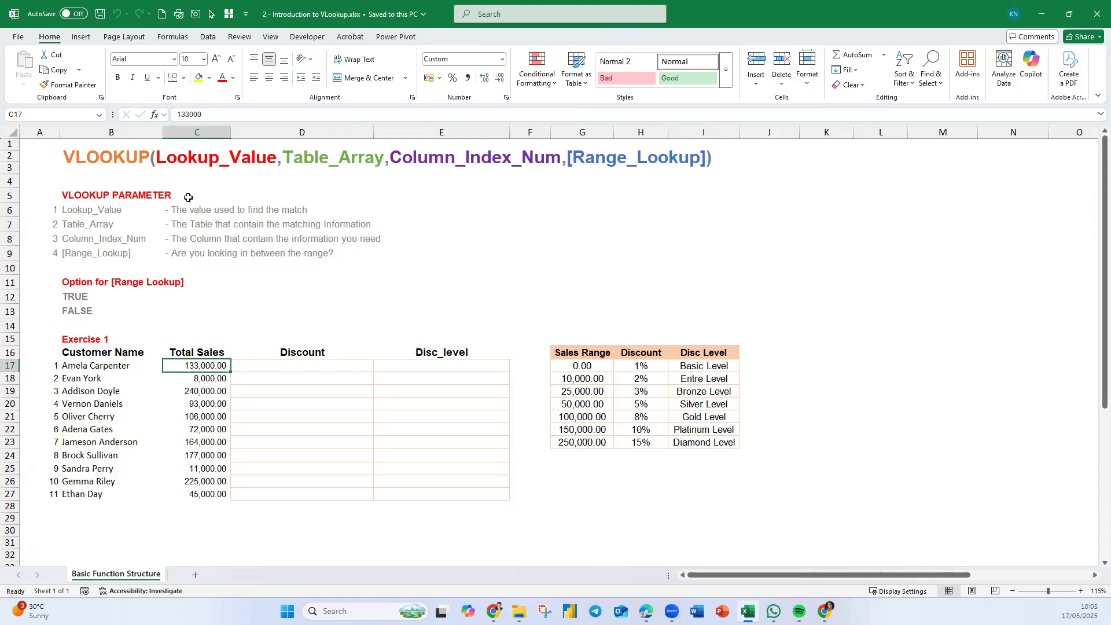
{"action": "left_click", "coordinate": [92, 223]}
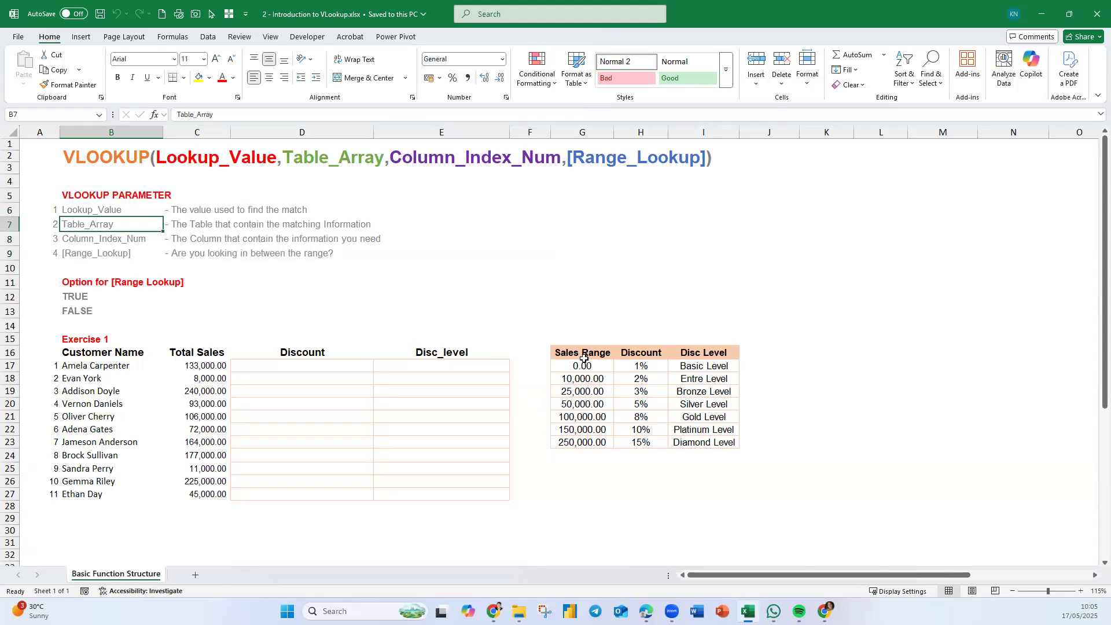
{"action": "left_click_drag", "start_coordinate": [588, 366], "coordinate": [754, 438]}
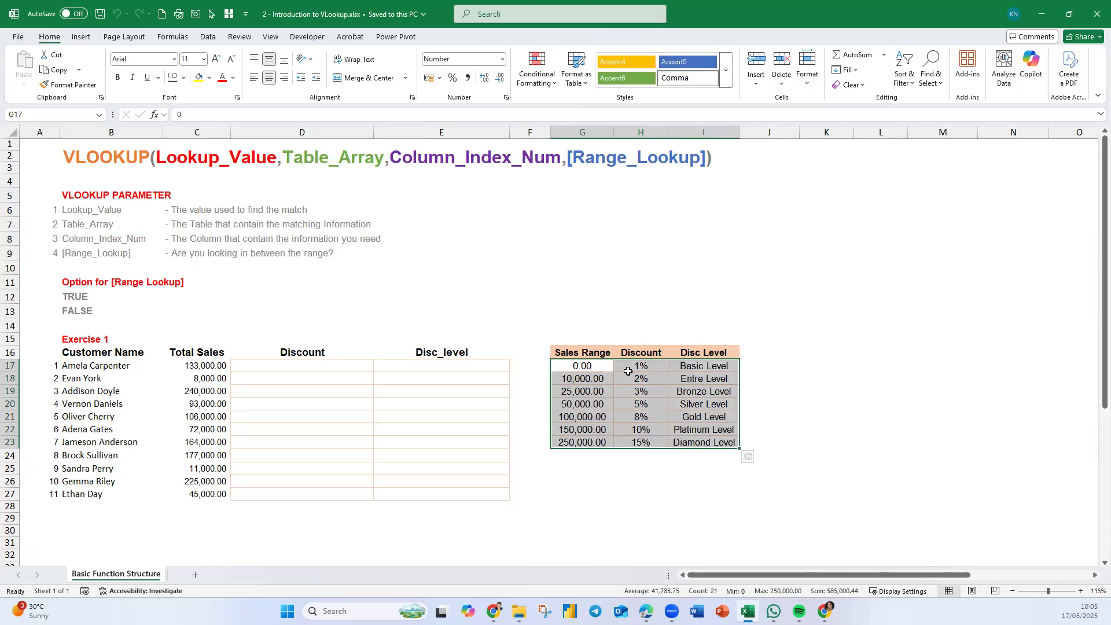
{"action": "key", "text": "ctrl+2"}
{"action": "left_click_drag", "start_coordinate": [639, 317], "coordinate": [706, 339]}
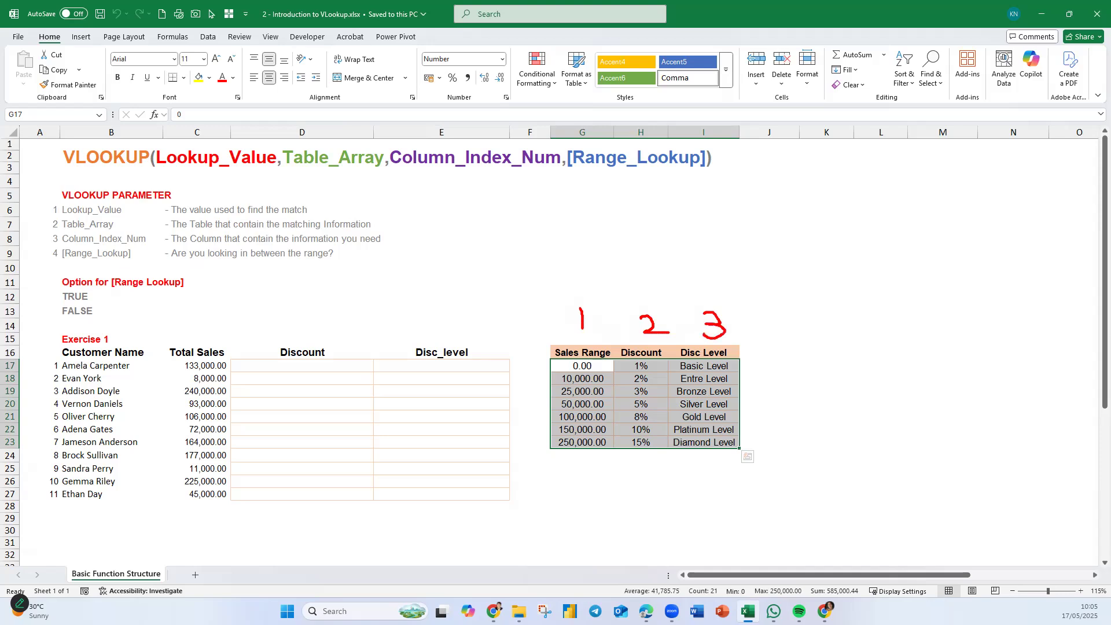
{"action": "left_click_drag", "start_coordinate": [65, 244], "coordinate": [142, 247]}
{"action": "mouse_move", "coordinate": [337, 351]}
{"action": "left_mouse_down"}
{"action": "mouse_move", "coordinate": [313, 334]}
{"action": "mouse_move", "coordinate": [272, 358]}
{"action": "mouse_move", "coordinate": [324, 347]}
{"action": "left_mouse_up"}
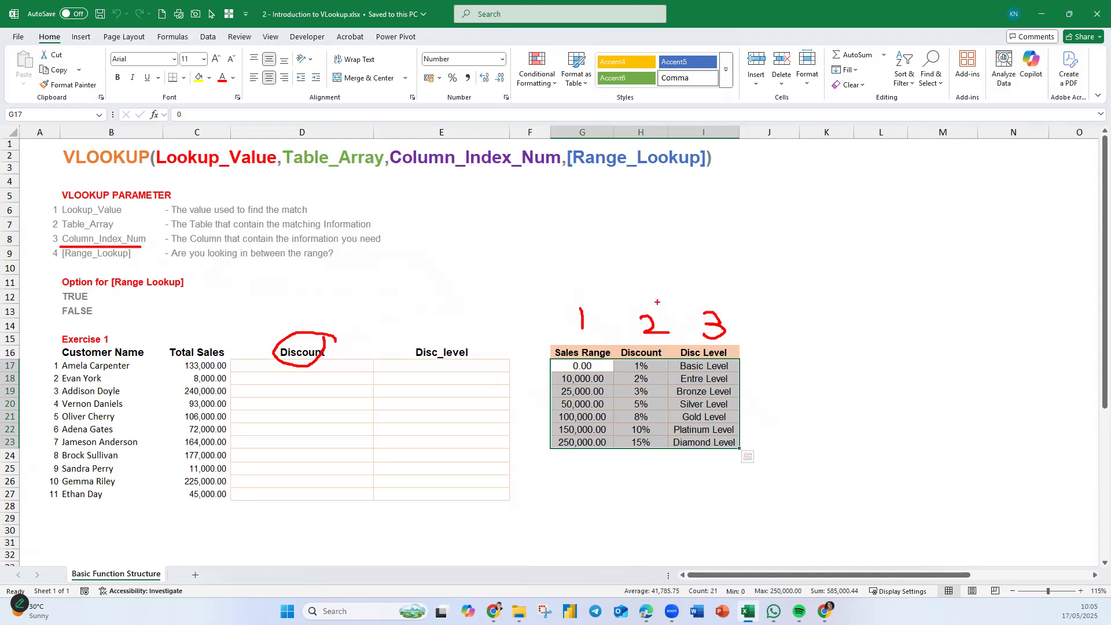
{"action": "left_click_drag", "start_coordinate": [647, 300], "coordinate": [652, 282]}
{"action": "left_click_drag", "start_coordinate": [403, 253], "coordinate": [392, 280]}
{"action": "left_click_drag", "start_coordinate": [464, 258], "coordinate": [466, 272]}
{"action": "left_click_drag", "start_coordinate": [553, 383], "coordinate": [609, 384]}
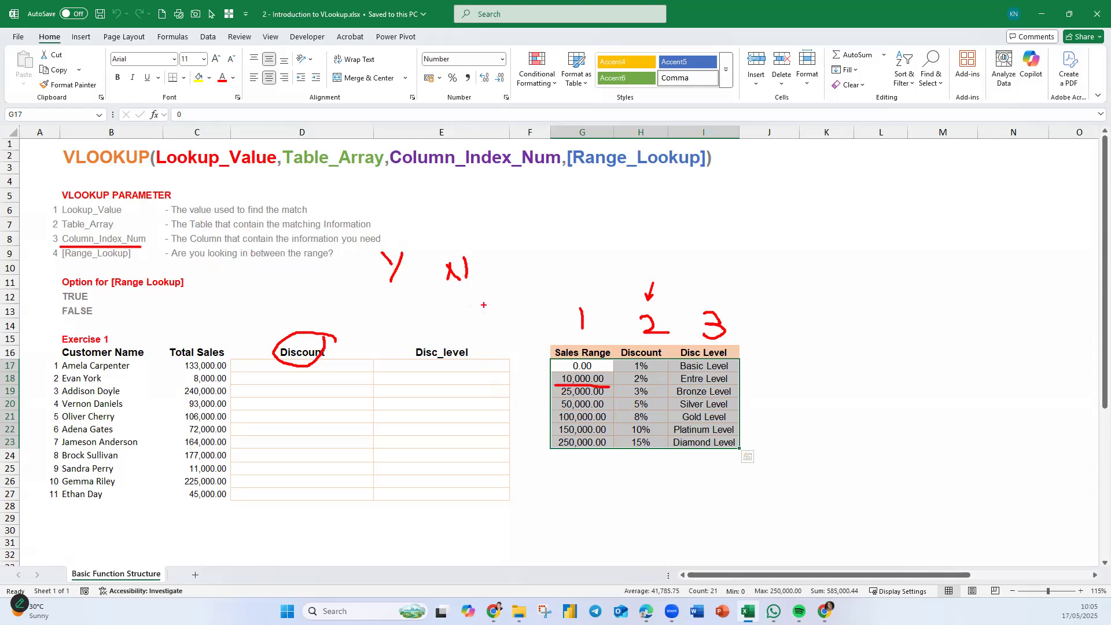
{"action": "left_click_drag", "start_coordinate": [545, 413], "coordinate": [533, 421]}
{"action": "mouse_move", "coordinate": [480, 254]}
{"action": "left_mouse_down"}
{"action": "mouse_move", "coordinate": [363, 258]}
{"action": "mouse_move", "coordinate": [520, 289]}
{"action": "mouse_move", "coordinate": [457, 242]}
{"action": "mouse_move", "coordinate": [402, 323]}
{"action": "left_mouse_up"}
{"action": "left_click_drag", "start_coordinate": [405, 234], "coordinate": [465, 325]}
{"action": "left_click_drag", "start_coordinate": [106, 273], "coordinate": [49, 335]}
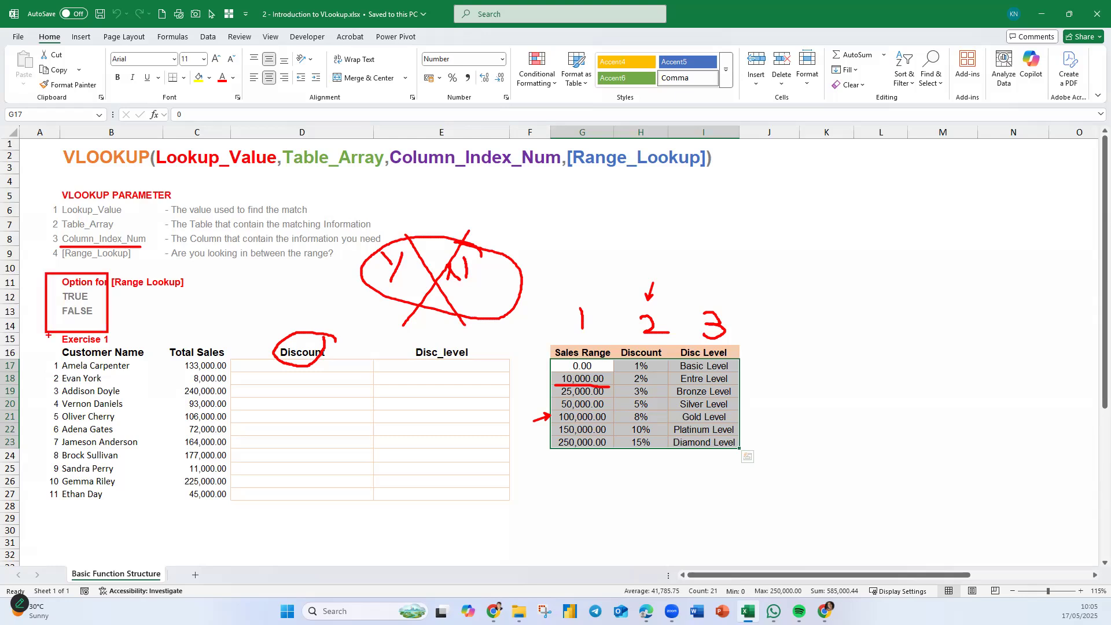
{"action": "key", "text": "Escape"}
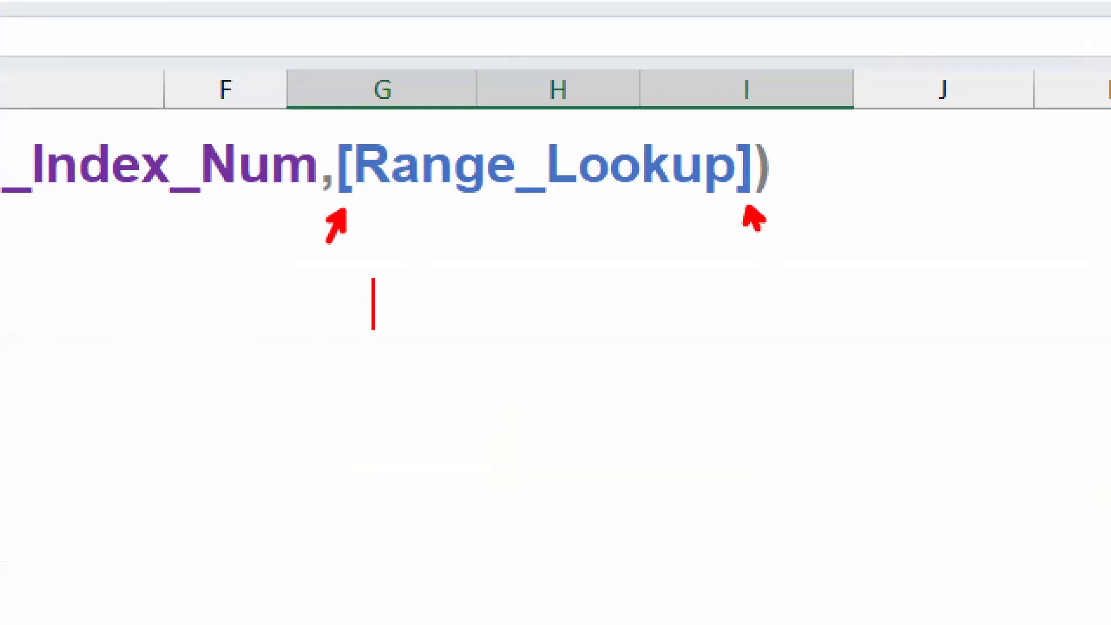
{"action": "type", "text": "Optiona"}
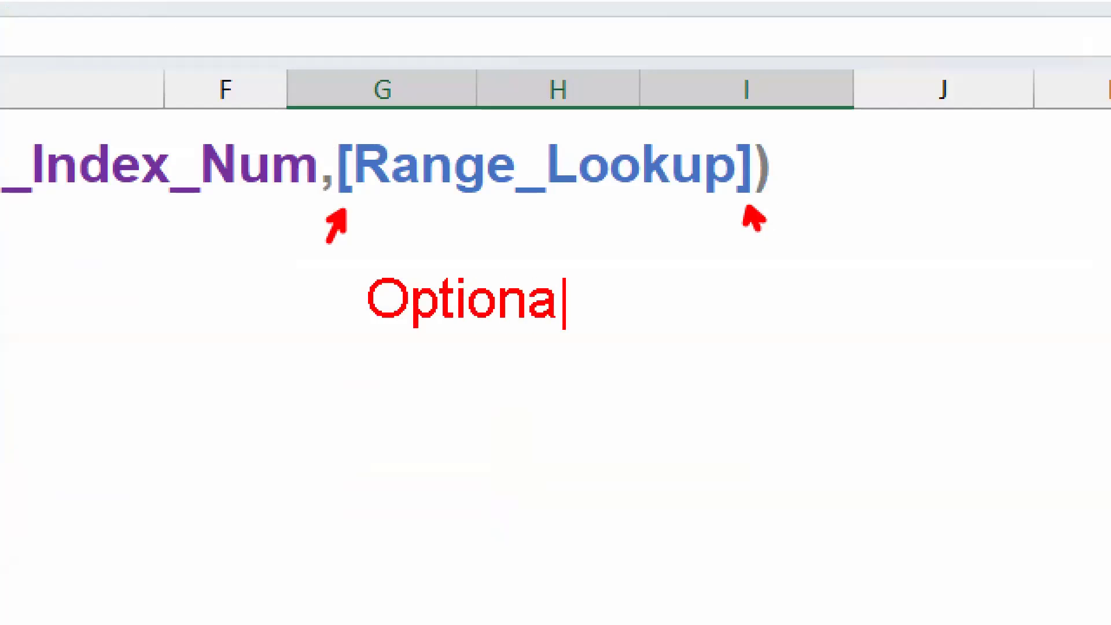
{"action": "type", "text": "l"}
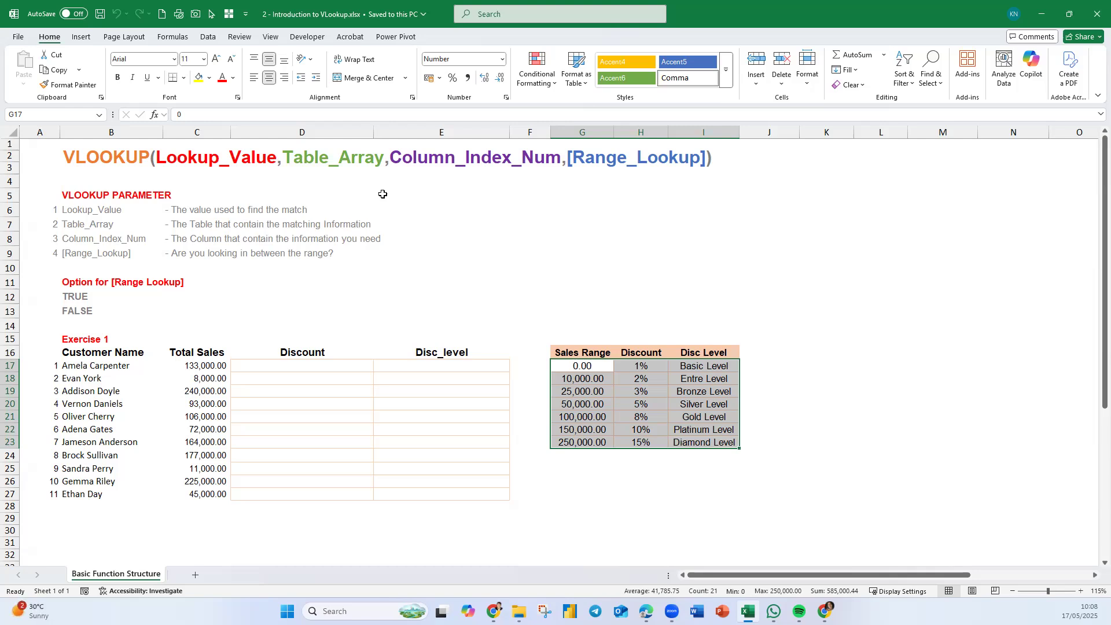
- Select the discount table G16:I23 and name the range DiscountTable
{"action": "left_click", "coordinate": [461, 490]}
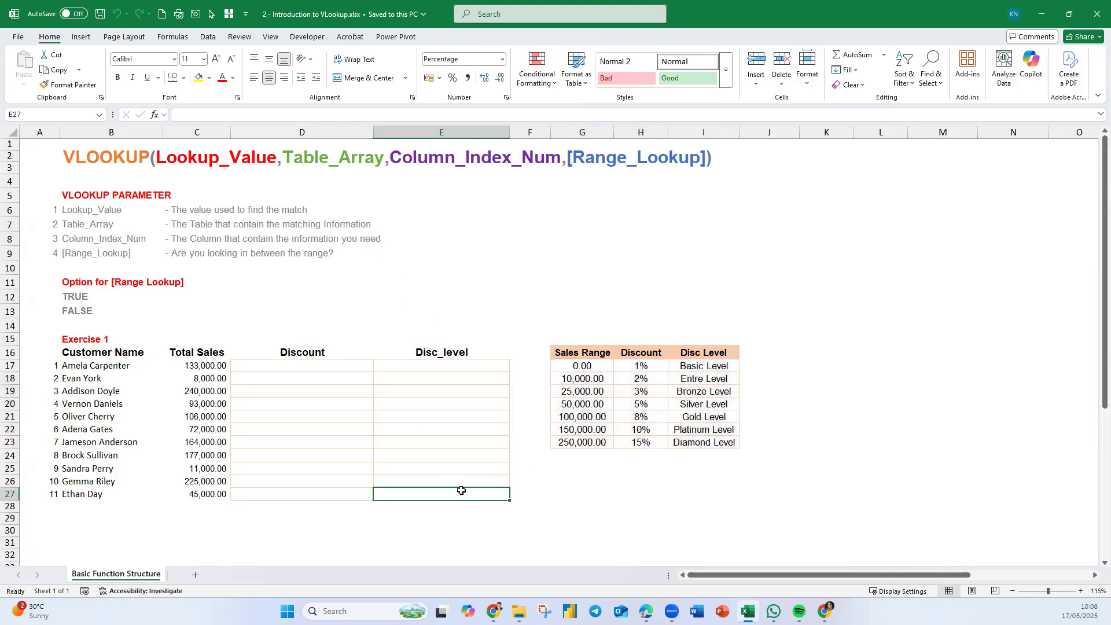
{"action": "scroll", "coordinate": [668, 486], "scroll_direction": "down", "scroll_amount": 1}
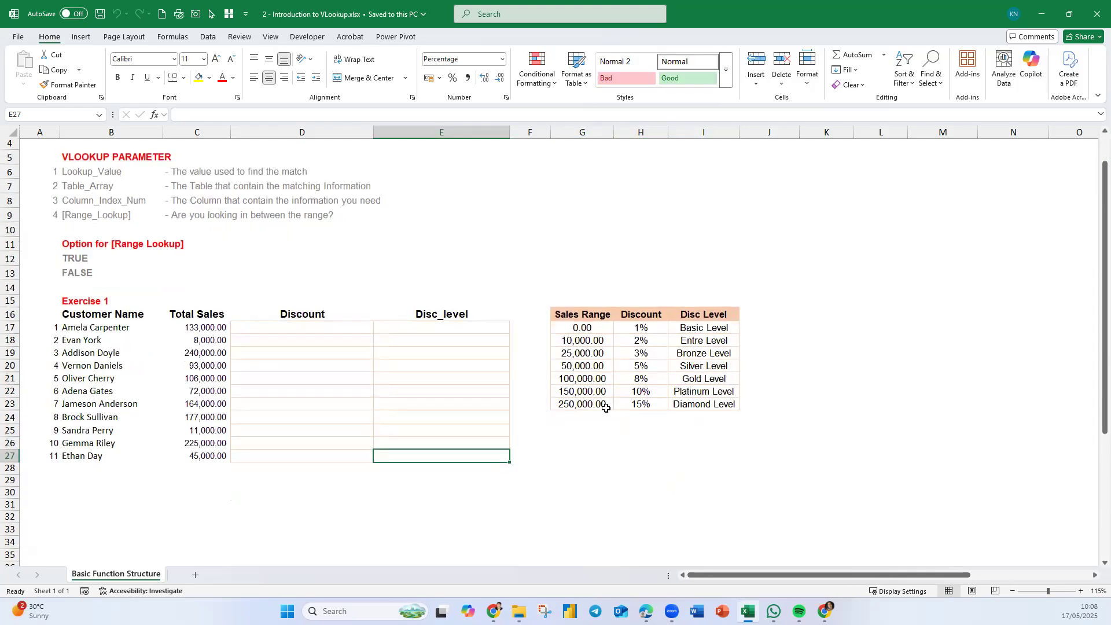
{"action": "left_click_drag", "start_coordinate": [590, 317], "coordinate": [716, 399]}
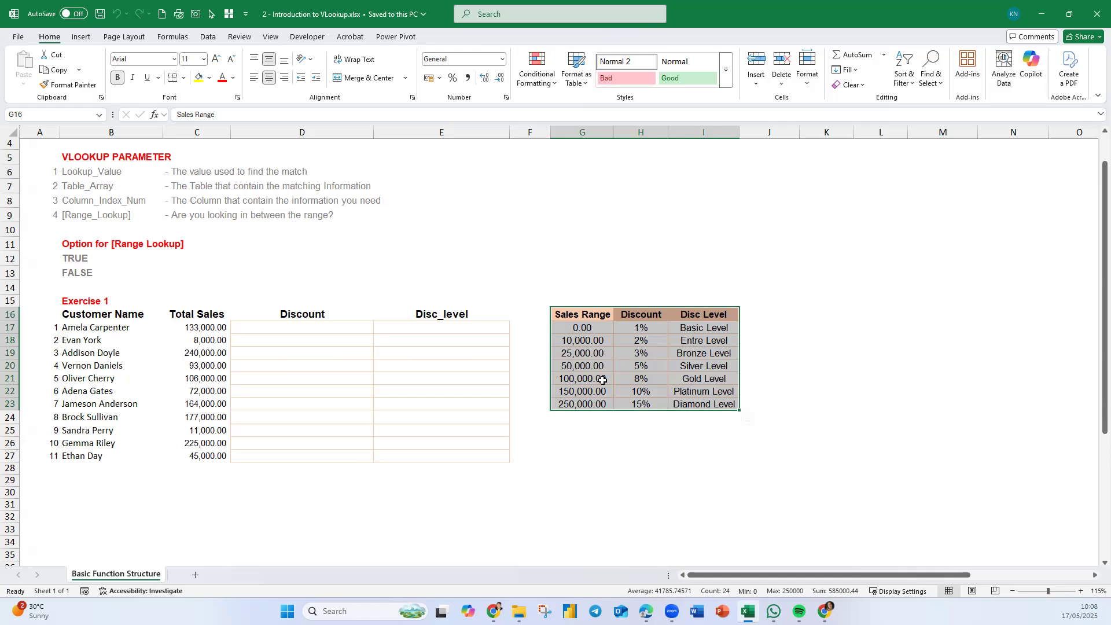
{"action": "left_click", "coordinate": [25, 114]}
{"action": "type", "text": "Discount"}
{"action": "key", "text": "BackSpace"}
{"action": "key", "text": "BackSpace"}
{"action": "key", "text": "BackSpace"}
{"action": "key", "text": "BackSpace"}
{"action": "type", "text": "ountTable"}
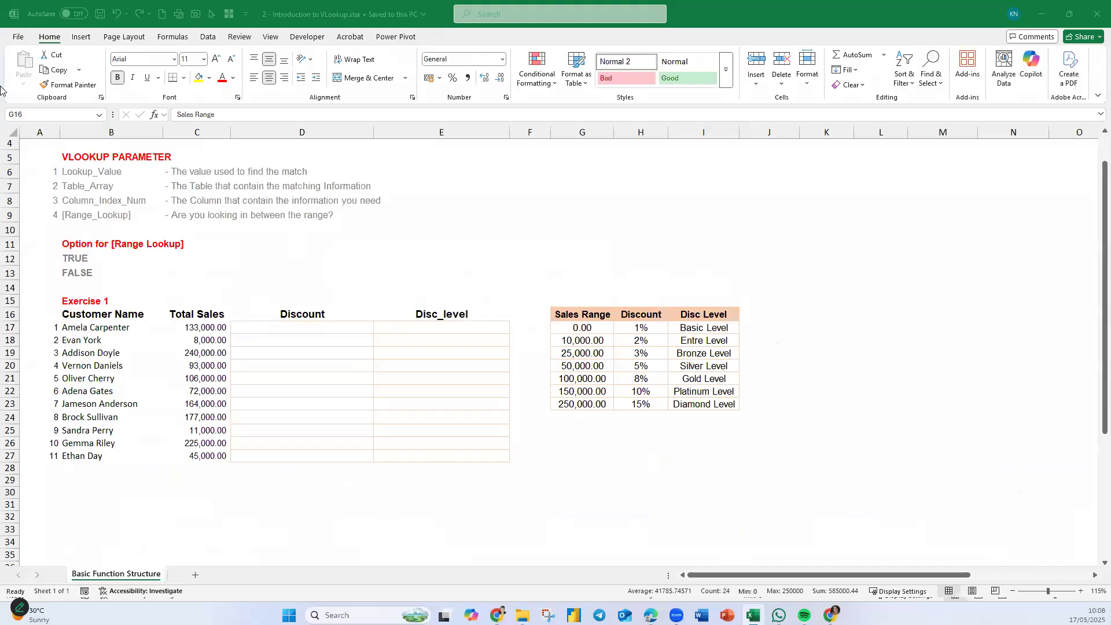
{"action": "key", "text": "Return"}
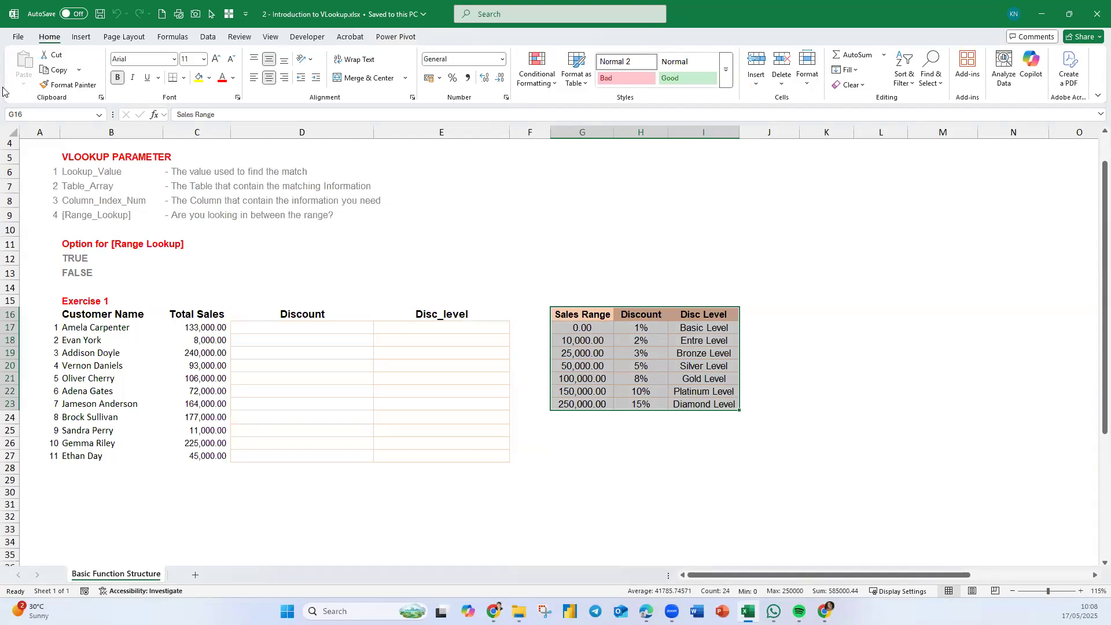
{"action": "left_click", "coordinate": [34, 115]}
{"action": "type", "text": "DiscountTable"}
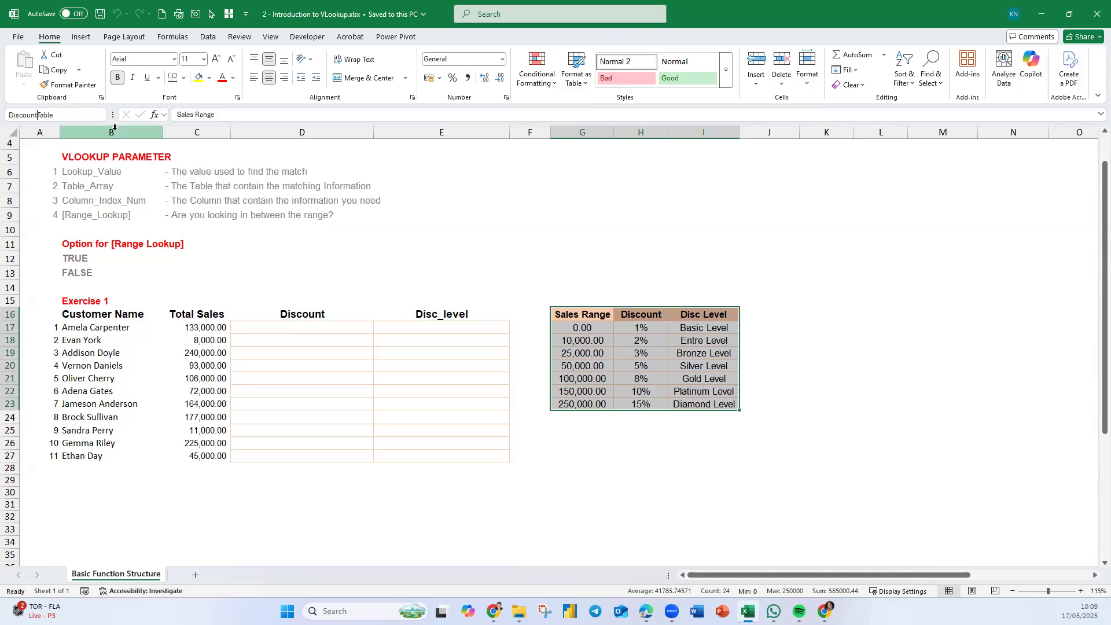
{"action": "type", "text": "_"}
{"action": "key", "text": "BackSpace"}
{"action": "key", "text": "Return"}
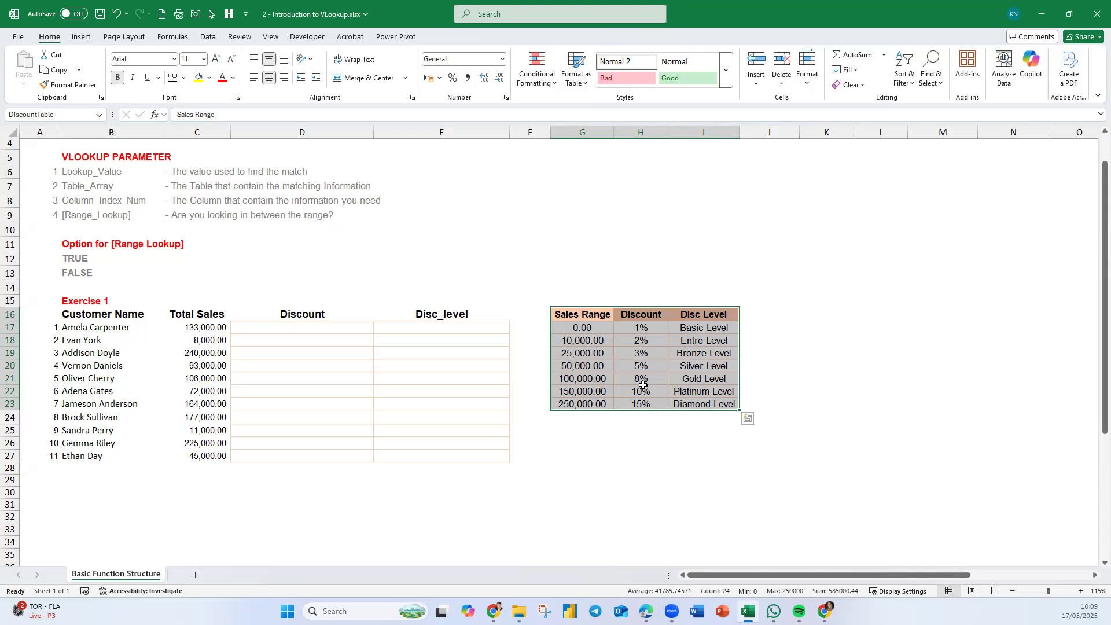
- Enter =VLOOKUP(C17,DiscountTable,2,FALSE) in D17 to look up the first customer's discount
{"action": "left_click", "coordinate": [282, 329]}
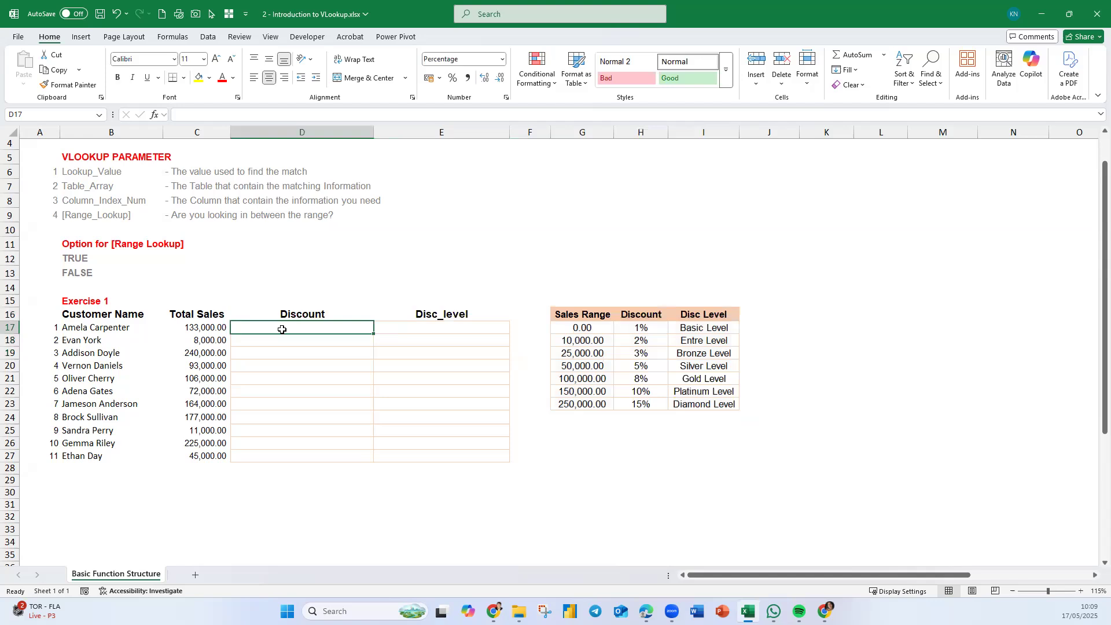
{"action": "left_click", "coordinate": [51, 300]}
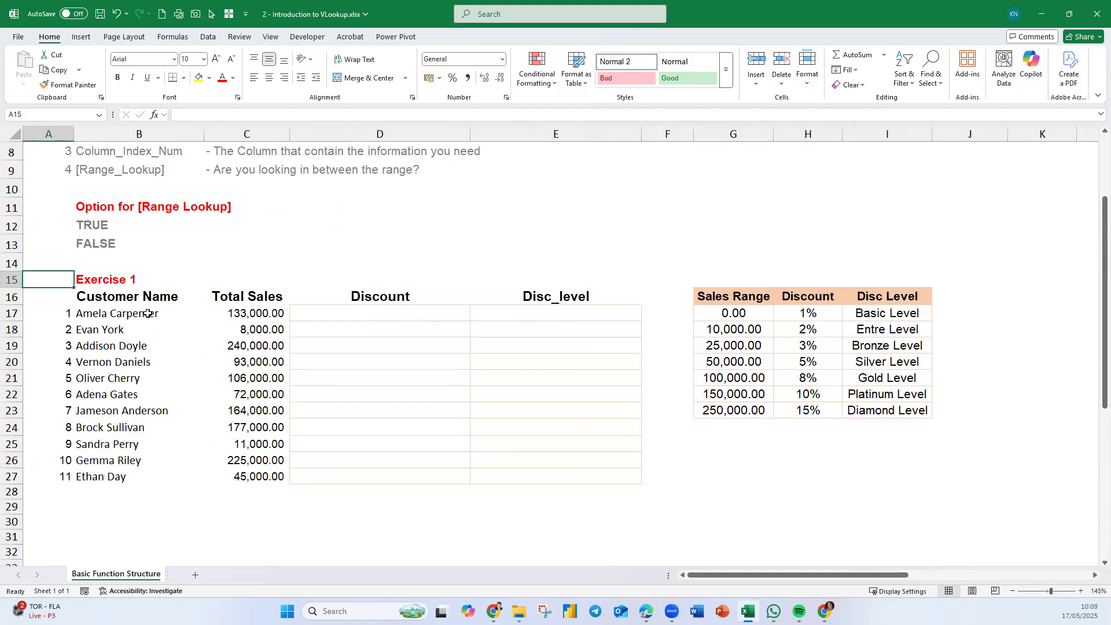
{"action": "left_click", "coordinate": [381, 314]}
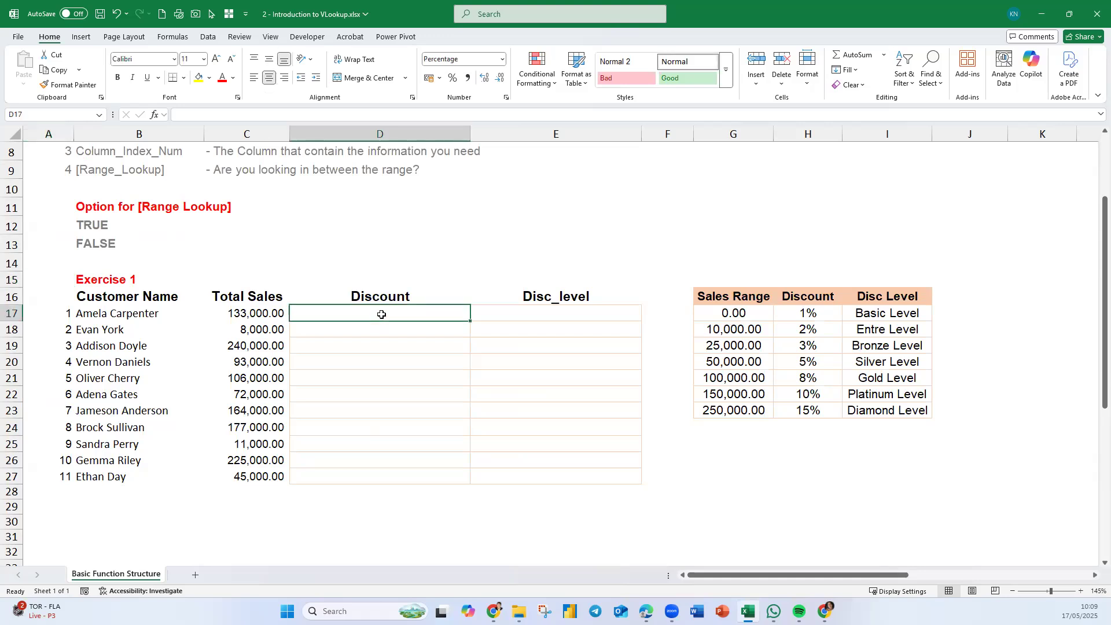
{"action": "type", "text": "="}
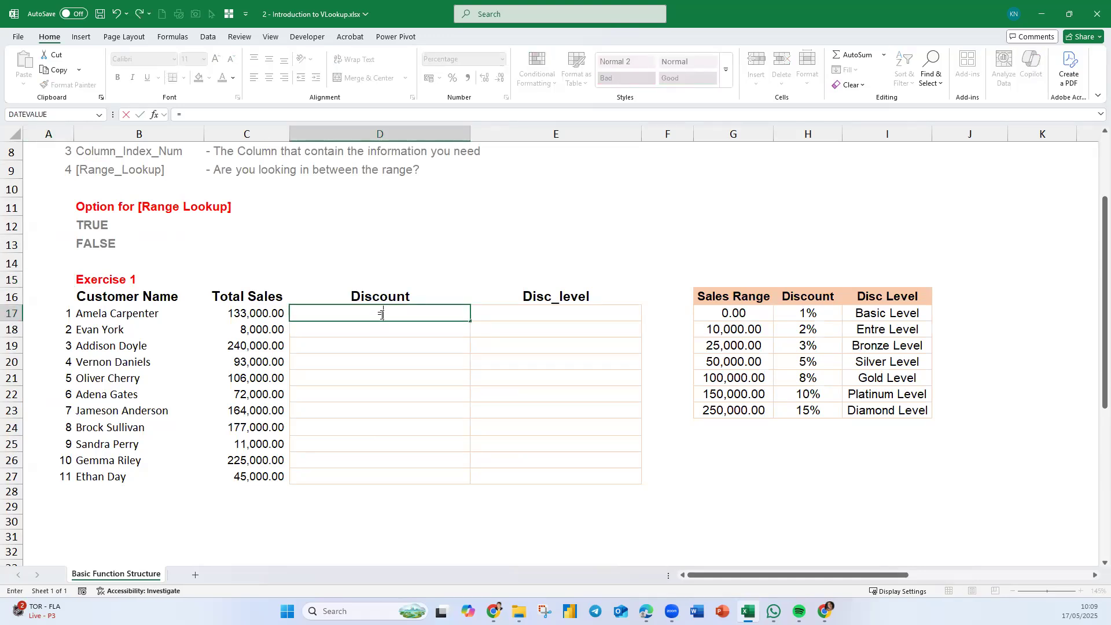
{"action": "type", "text": "vl"}
{"action": "key", "text": "Tab"}
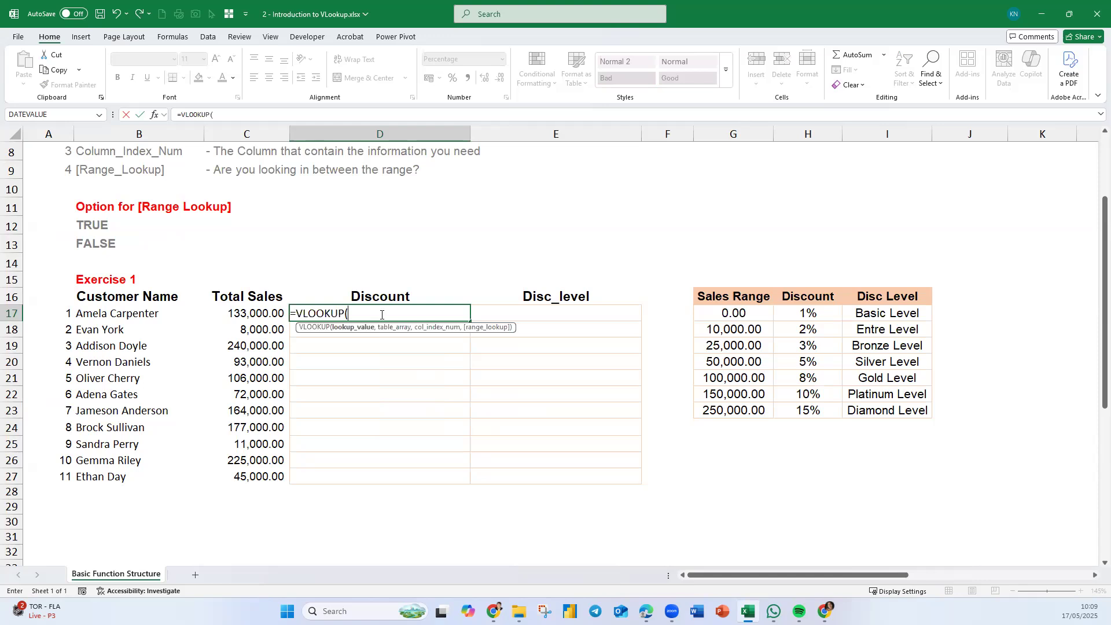
{"action": "left_click", "coordinate": [229, 314]}
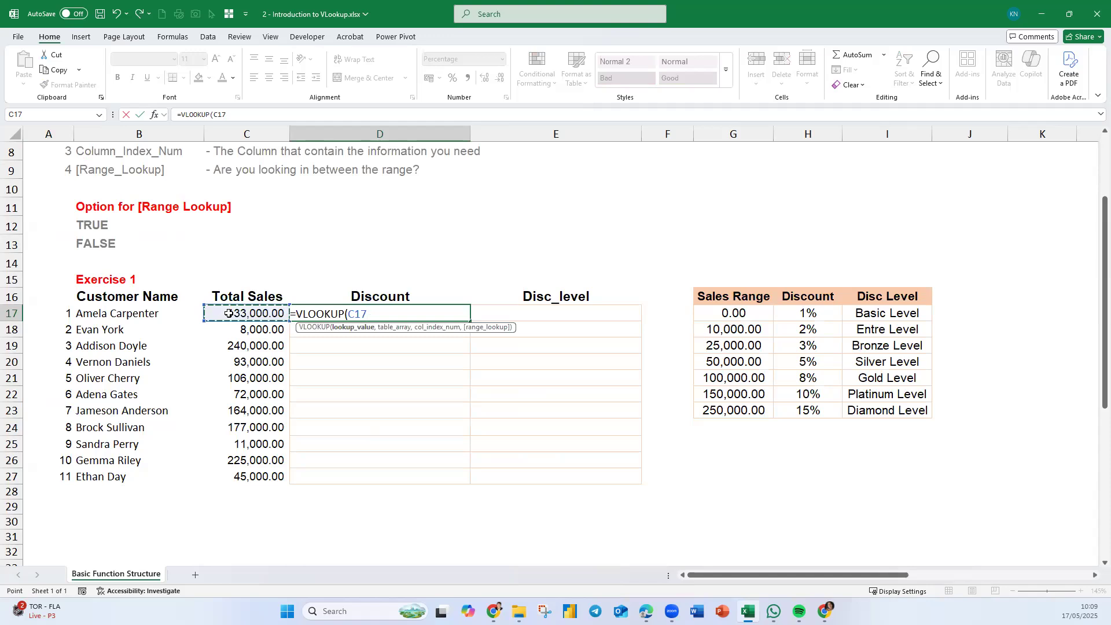
{"action": "type", "text": ","}
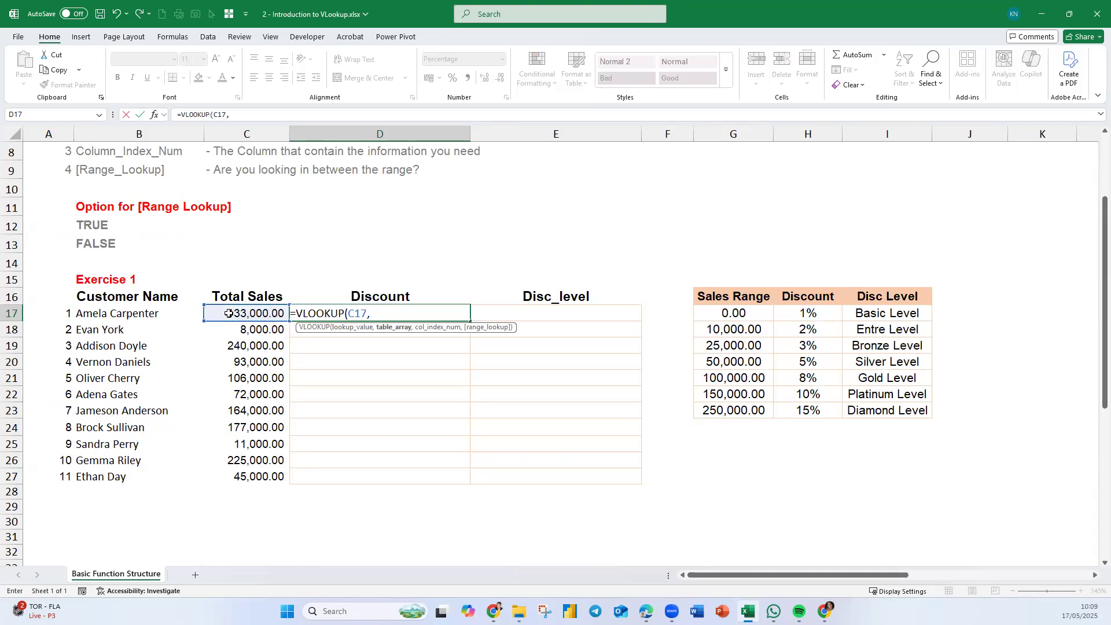
{"action": "type", "text": "dis"}
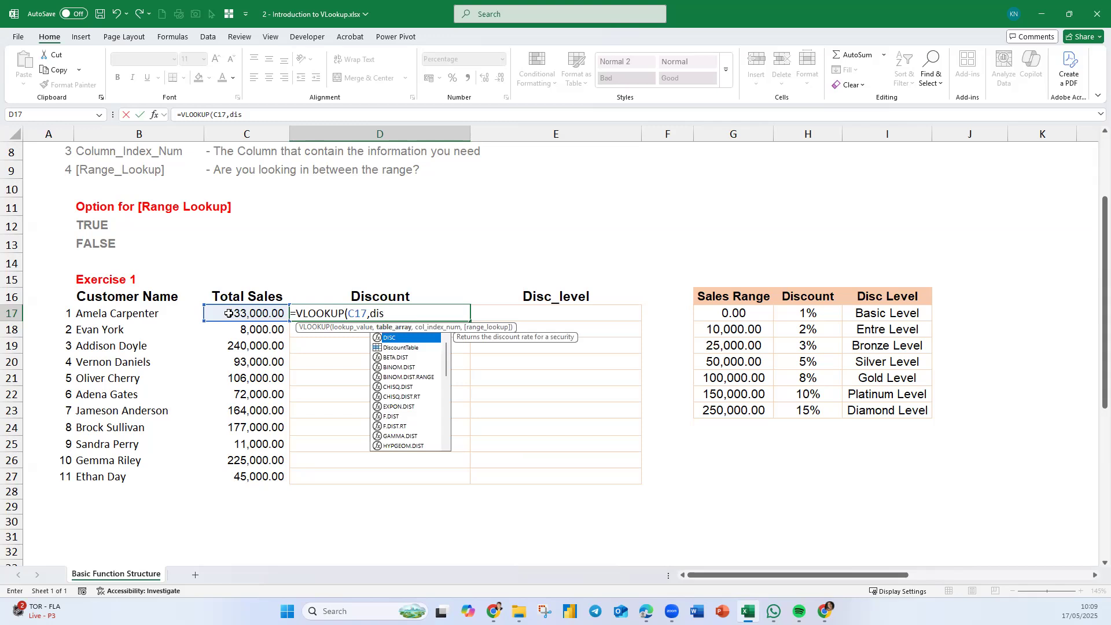
{"action": "key", "text": "Down"}
{"action": "key", "text": "Tab"}
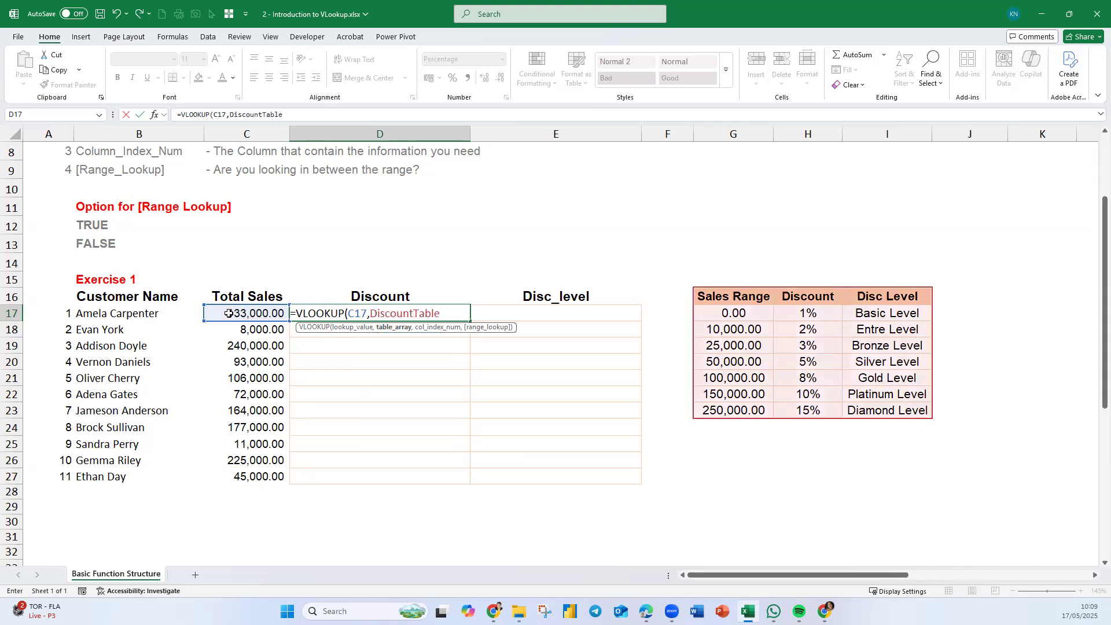
{"action": "type", "text": ",2"}
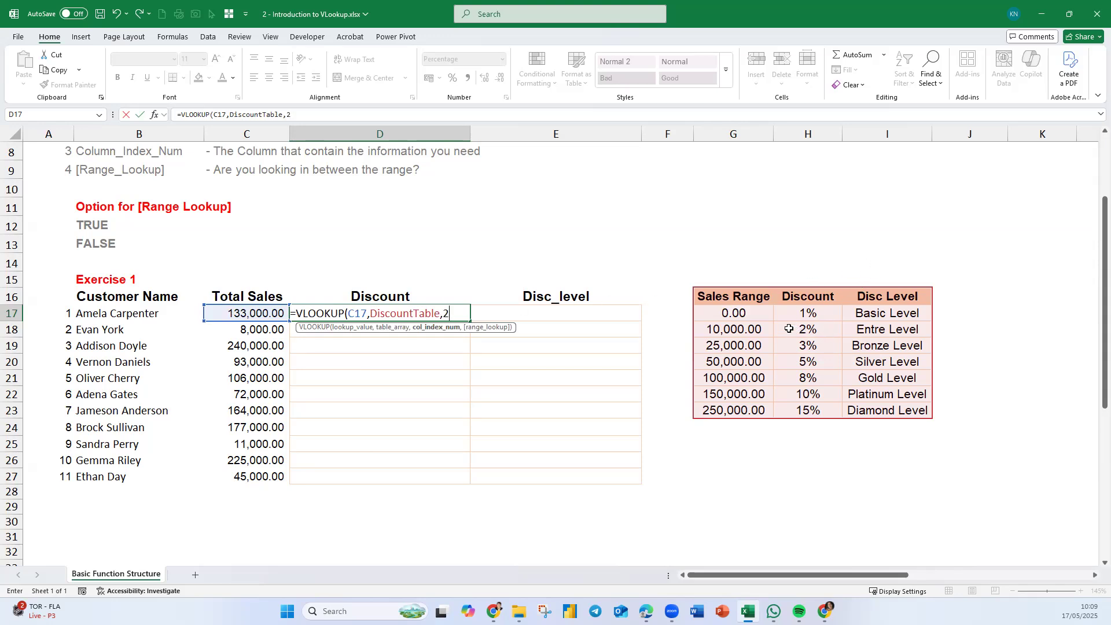
{"action": "type", "text": ","}
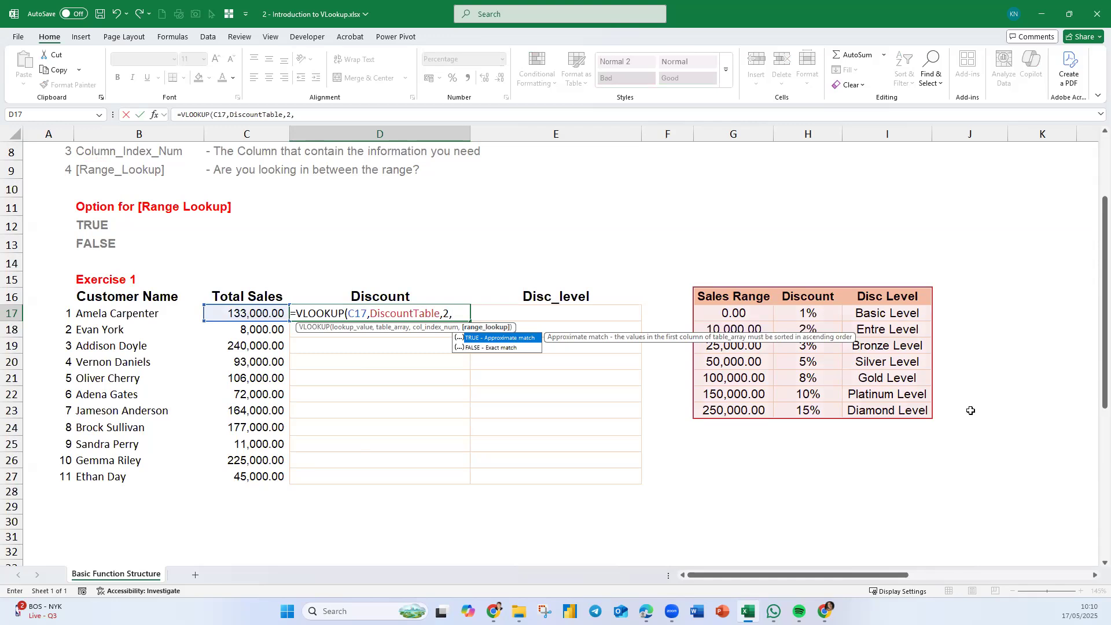
{"action": "key", "text": "Down"}
{"action": "key", "text": "Tab"}
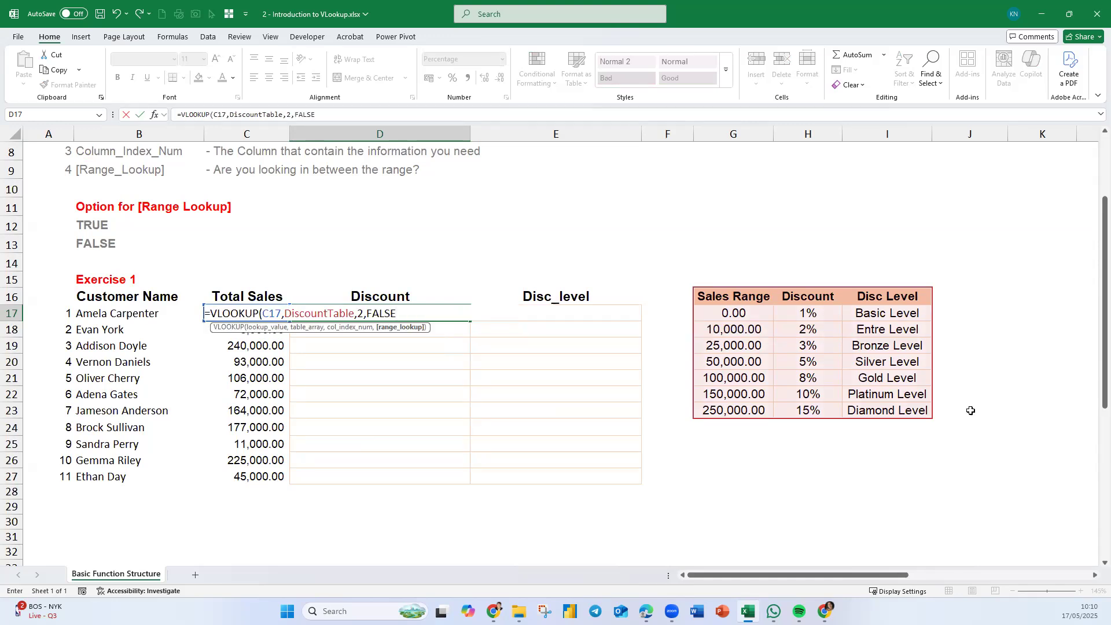
{"action": "key", "text": "Return"}
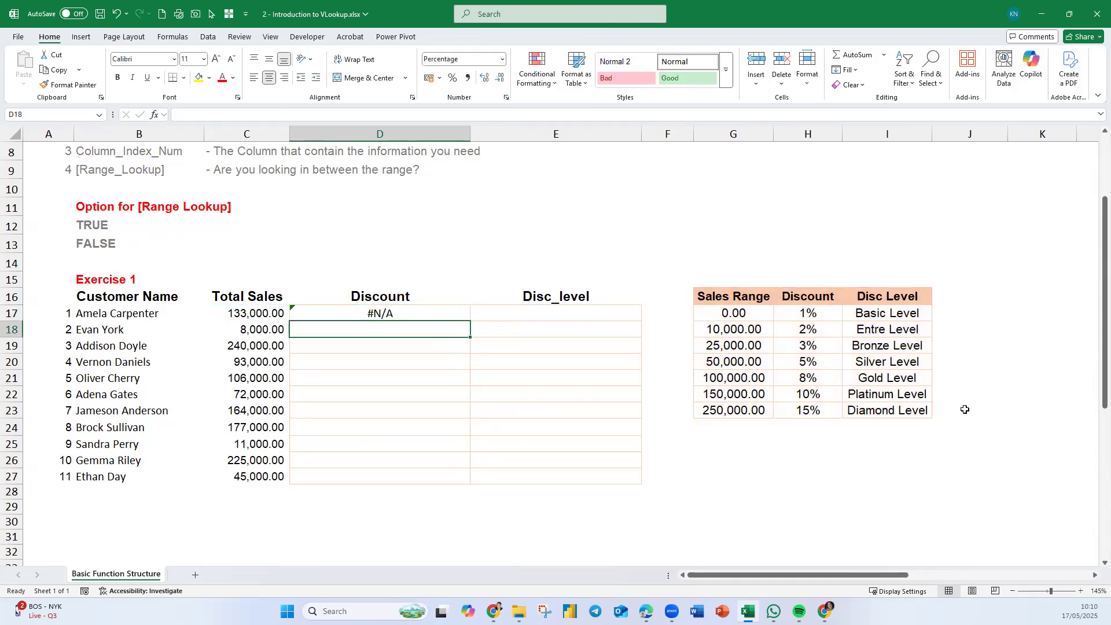
- Remove FALSE from D17's formula to view the range lookup options, and cancel the edit
{"action": "left_click", "coordinate": [448, 310]}
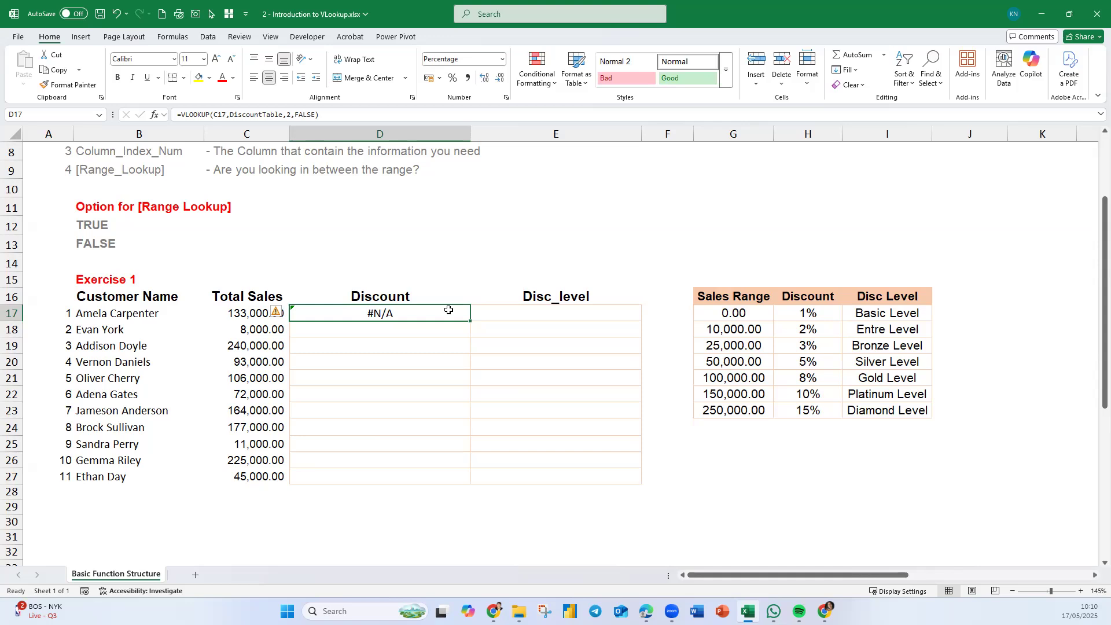
{"action": "double_click", "coordinate": [379, 314]}
{"action": "left_click", "coordinate": [394, 313]}
{"action": "key", "text": "BackSpace"}
{"action": "key", "text": "BackSpace"}
{"action": "key", "text": "BackSpace"}
{"action": "key", "text": "BackSpace"}
{"action": "key", "text": "BackSpace"}
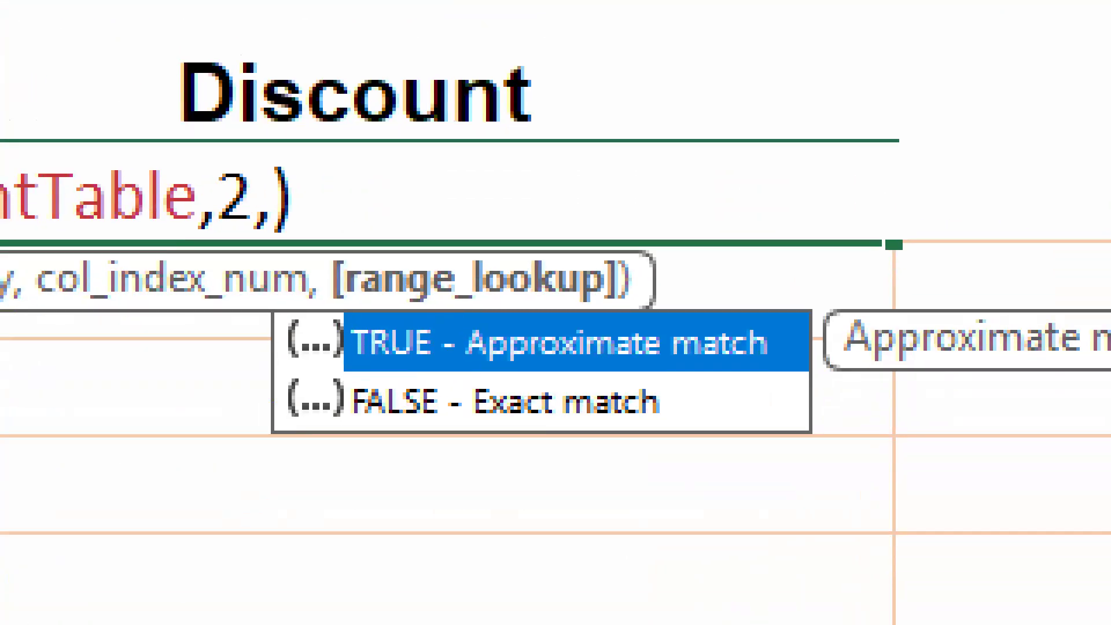
{"action": "mouse_move", "coordinate": [525, 428]}
{"action": "left_mouse_down"}
{"action": "mouse_move", "coordinate": [632, 421]}
{"action": "mouse_move", "coordinate": [623, 433]}
{"action": "left_mouse_up"}
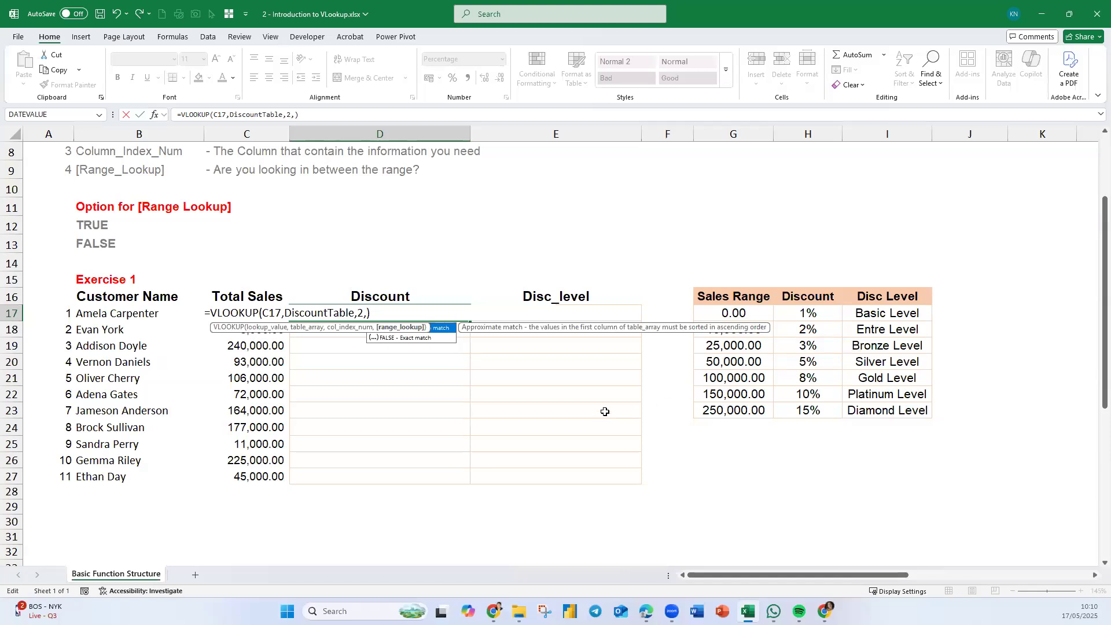
{"action": "key", "text": "Escape"}
{"action": "key", "text": "Escape"}
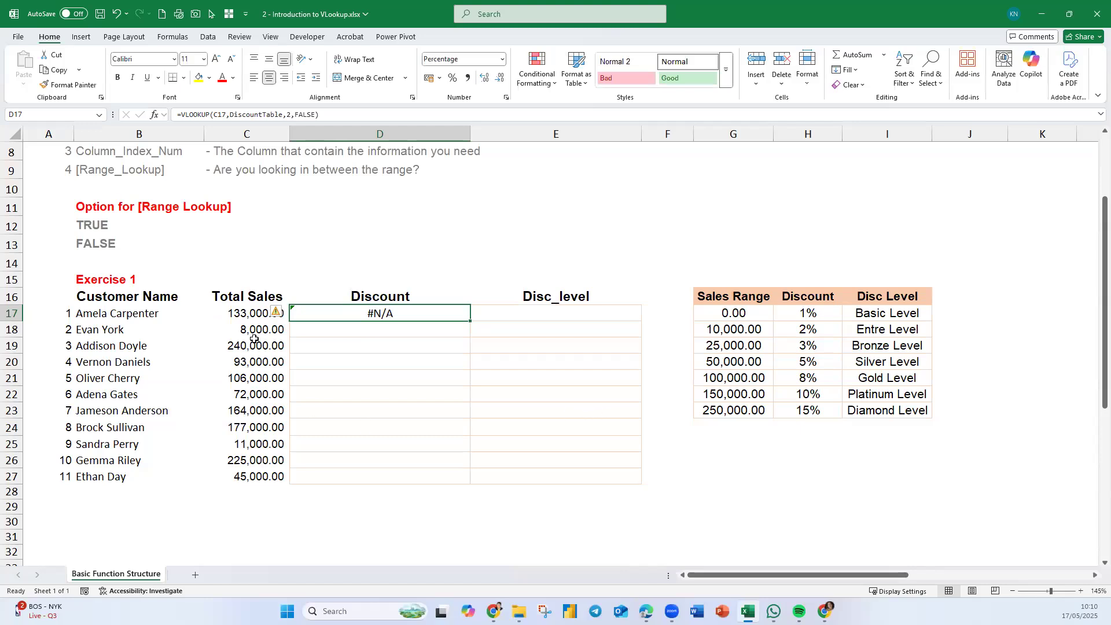
- Change the range lookup in D17's formula from FALSE to TRUE, giving =VLOOKUP(C17,DiscountTable,2,TRUE)
{"action": "left_click", "coordinate": [246, 313]}
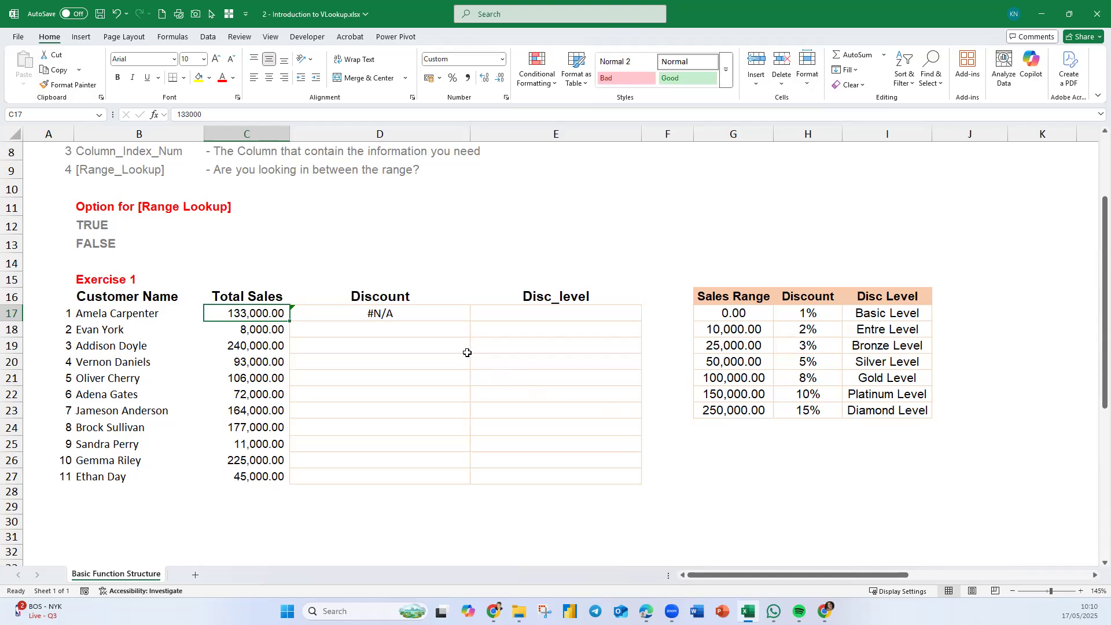
{"action": "left_click", "coordinate": [408, 311]}
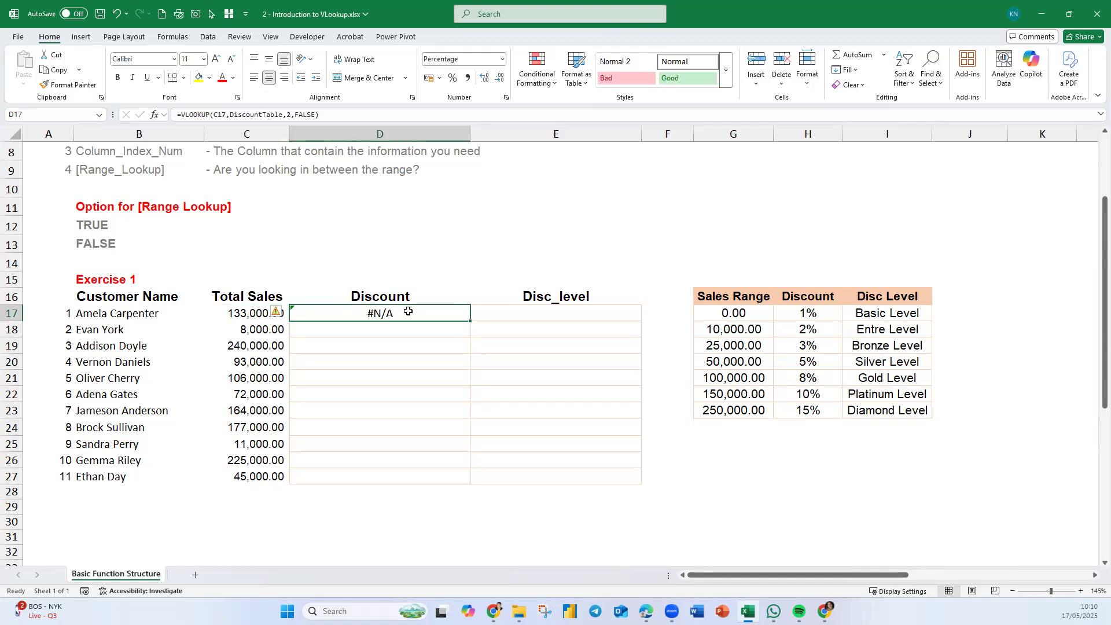
{"action": "double_click", "coordinate": [406, 310]}
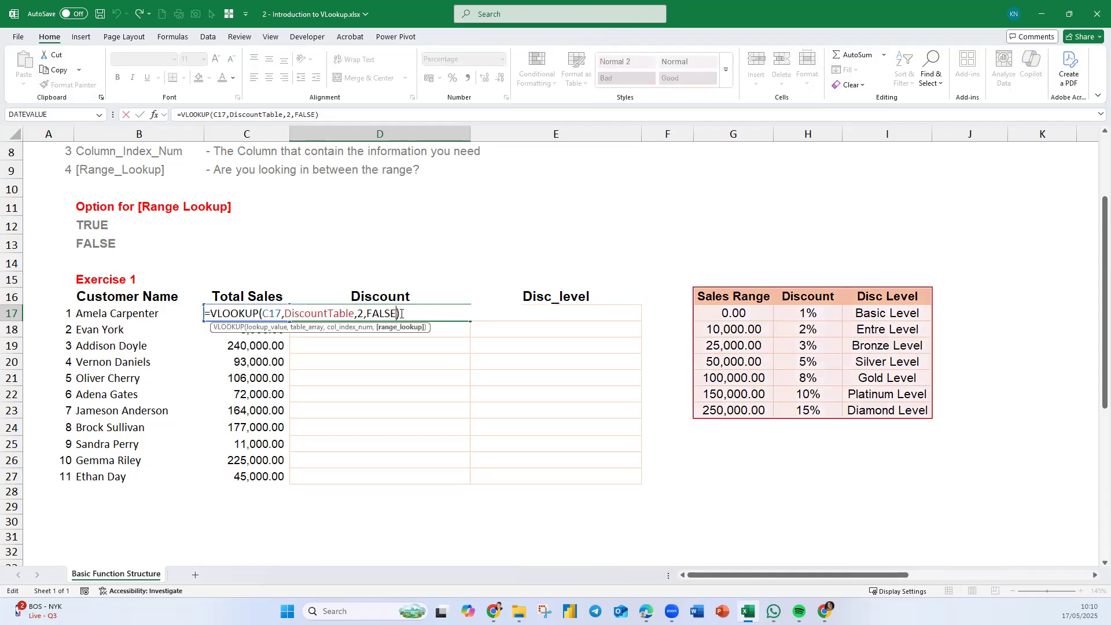
{"action": "key", "text": "BackSpace"}
{"action": "key", "text": "BackSpace"}
{"action": "key", "text": "BackSpace"}
{"action": "key", "text": "BackSpace"}
{"action": "key", "text": "BackSpace"}
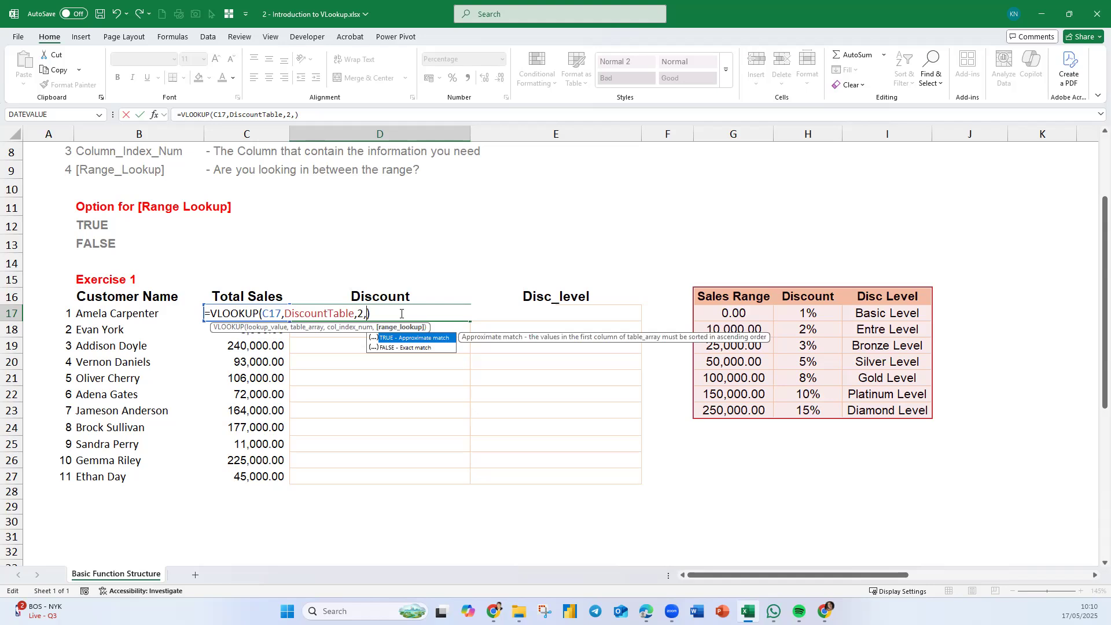
{"action": "key", "text": "Tab"}
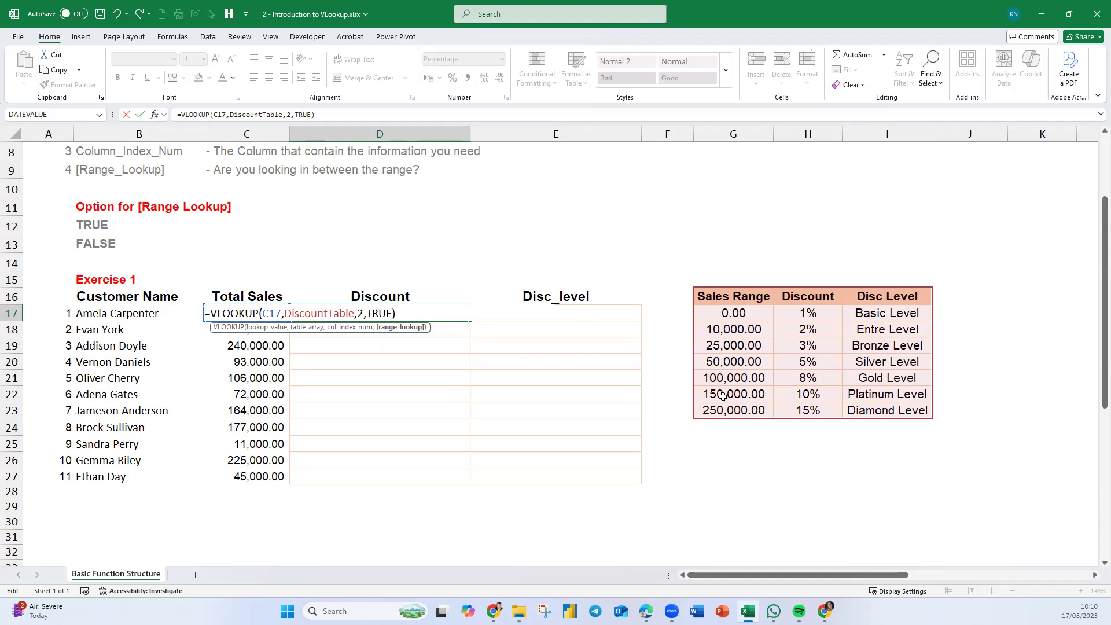
{"action": "key", "text": "Return"}
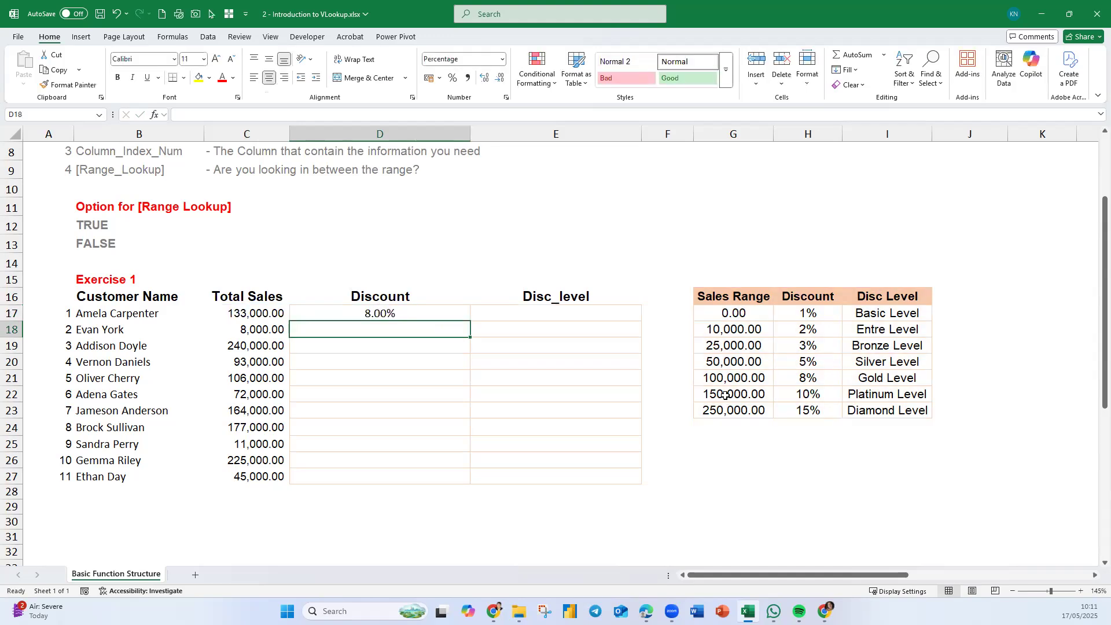
- Reopen D17's formula and delete TRUE to show the range lookup options again
{"action": "left_click", "coordinate": [440, 315]}
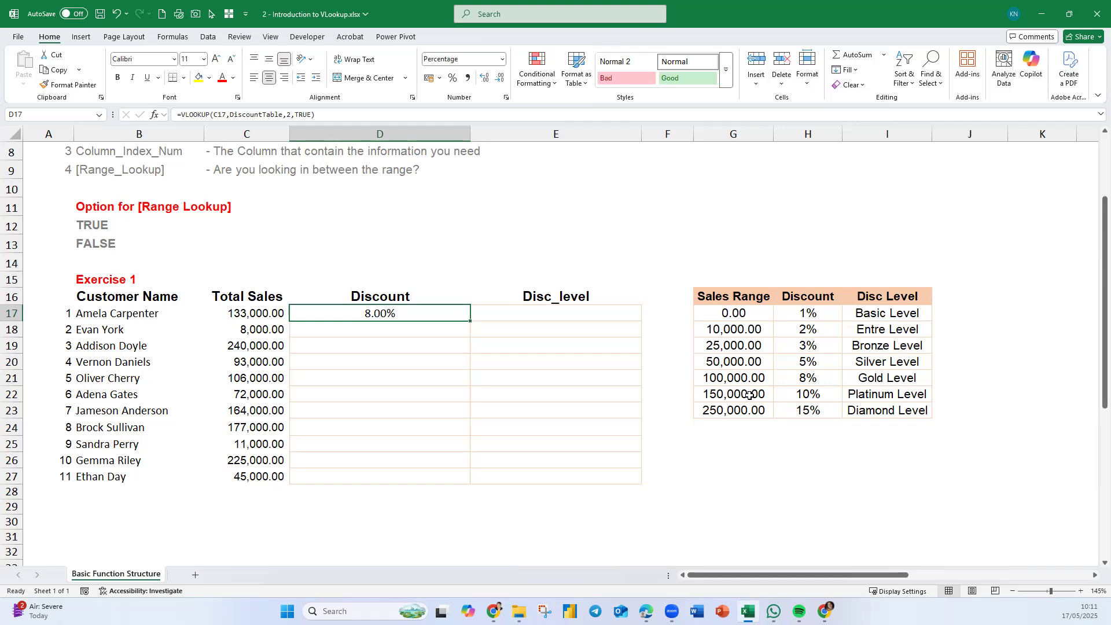
{"action": "double_click", "coordinate": [448, 313]}
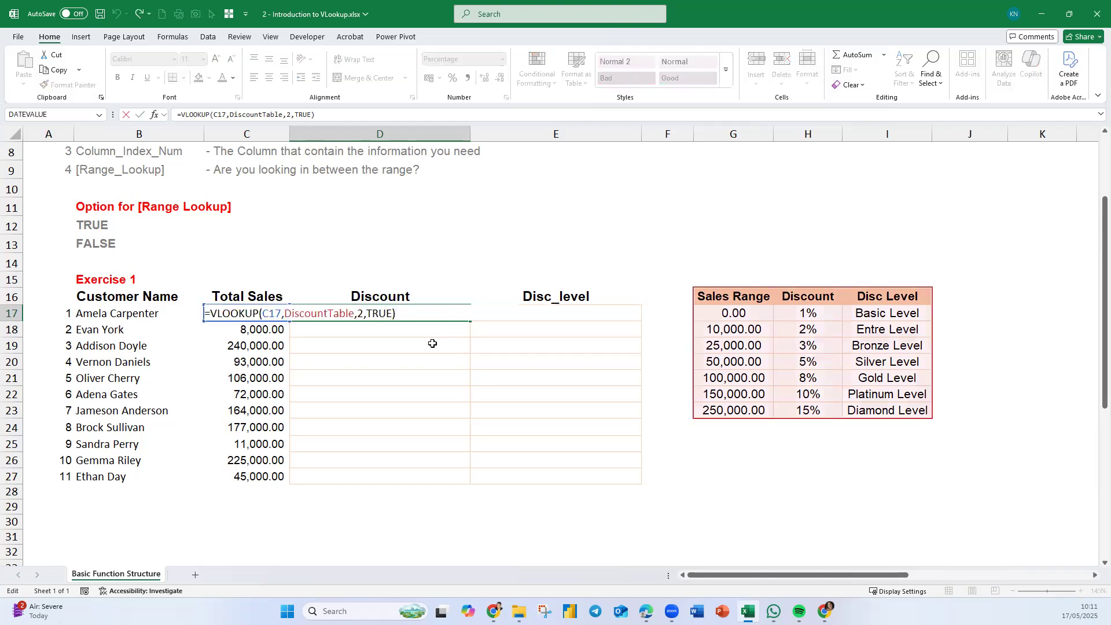
{"action": "left_click", "coordinate": [392, 315]}
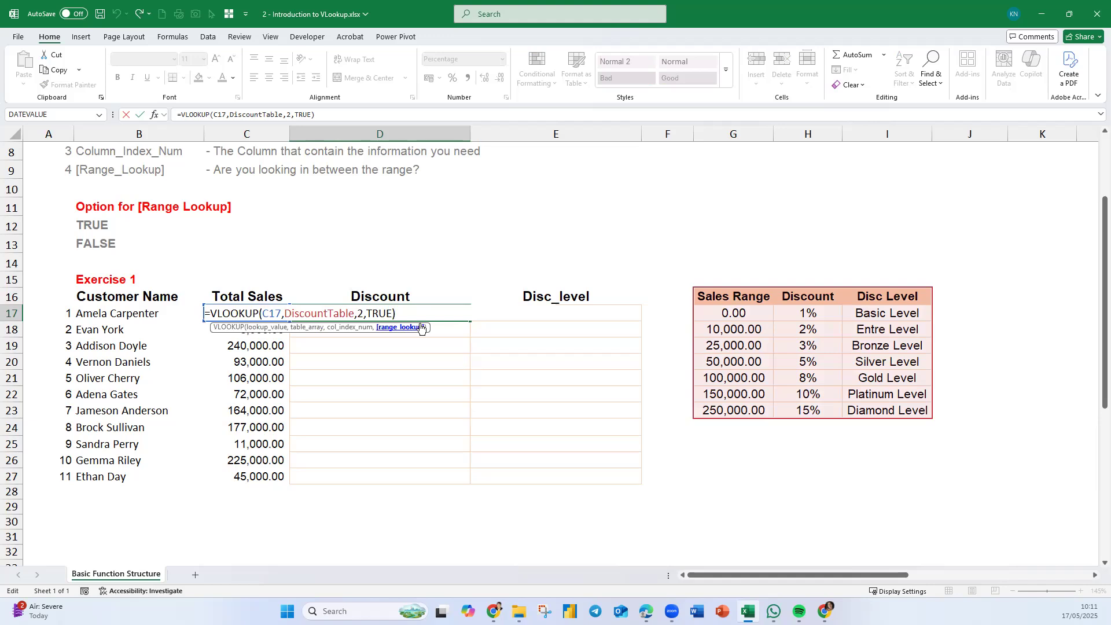
{"action": "key", "text": "BackSpace"}
{"action": "key", "text": "BackSpace"}
{"action": "key", "text": "BackSpace"}
{"action": "key", "text": "BackSpace"}
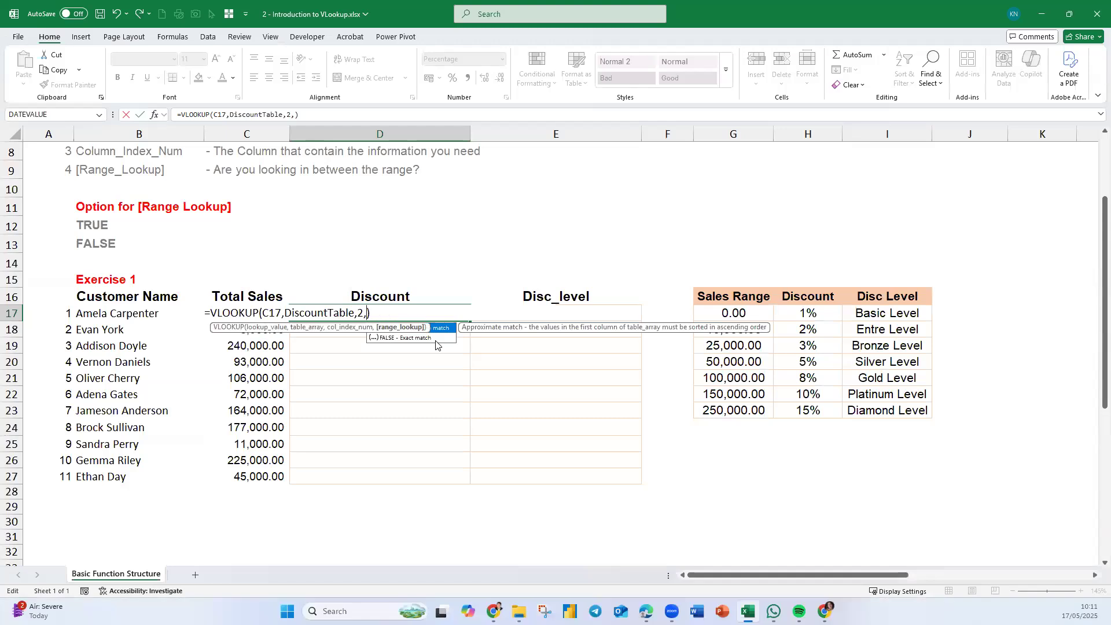
{"action": "key", "text": "BackSpace"}
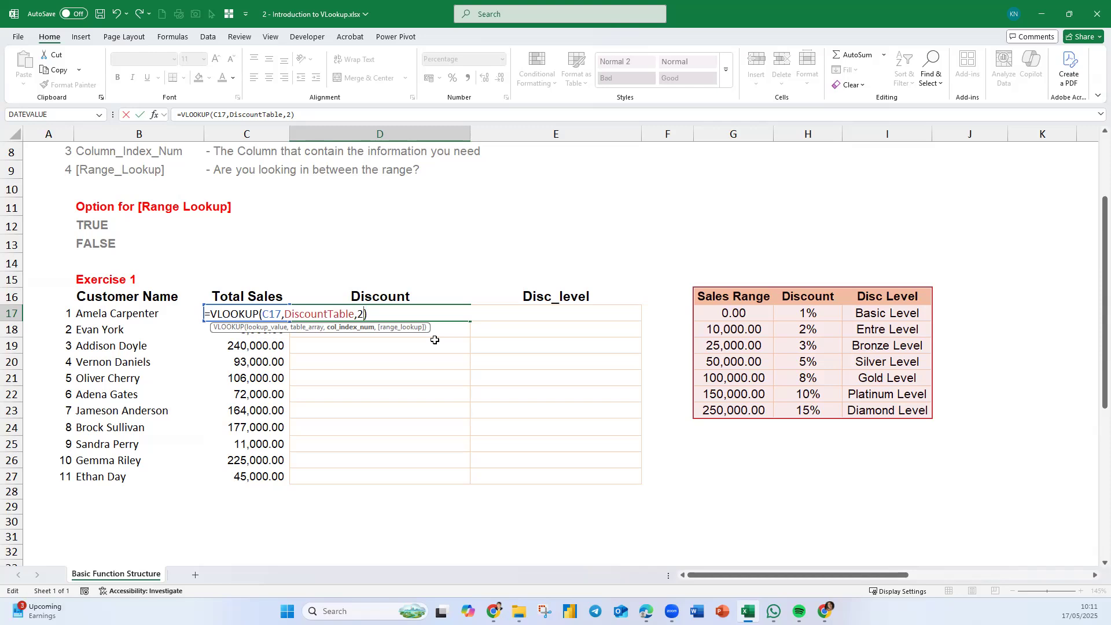
{"action": "type", "text": ","}
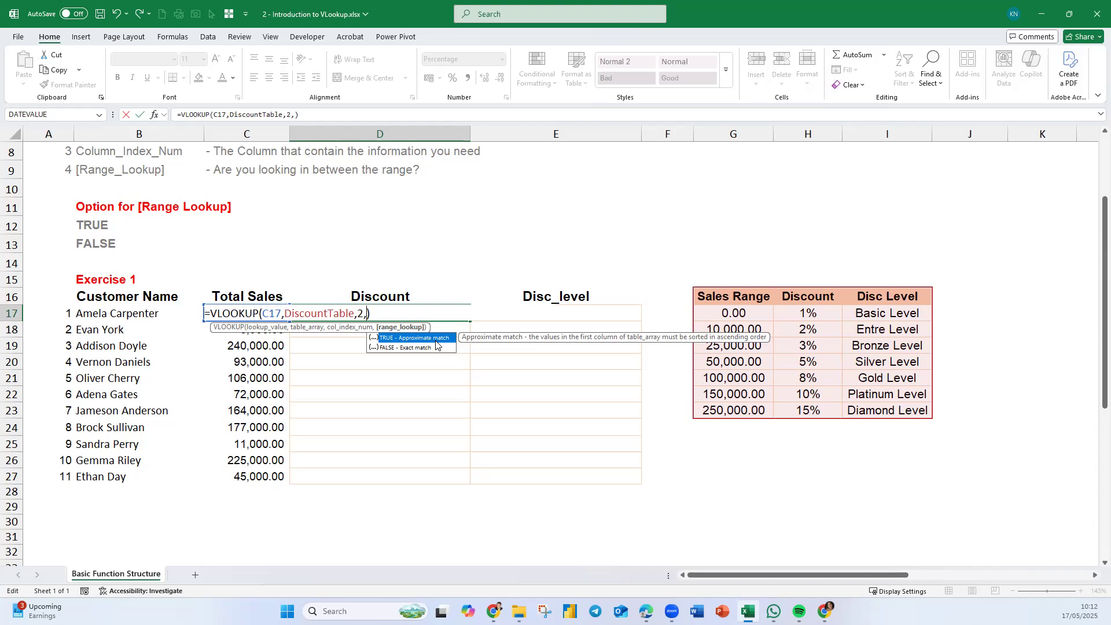
- Finish D17's formula without a range lookup argument as =VLOOKUP(C17,DiscountTable,2)
{"action": "key", "text": "BackSpace"}
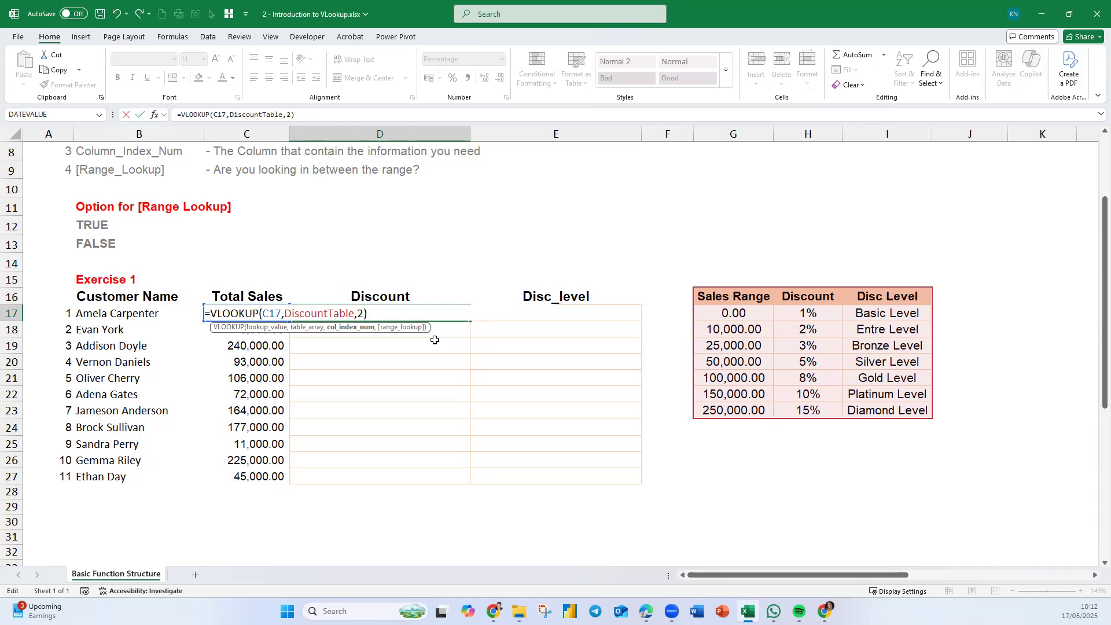
{"action": "key", "text": "Return"}
{"action": "left_click", "coordinate": [427, 313]}
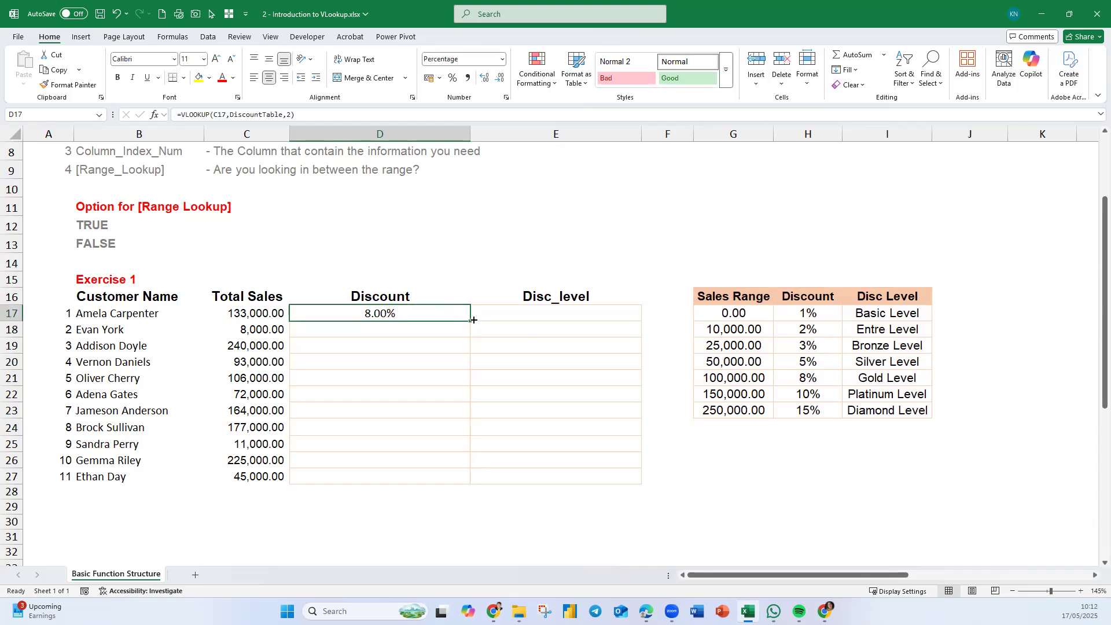
{"action": "left_click", "coordinate": [441, 279]}
{"action": "type", "text": "=form"}
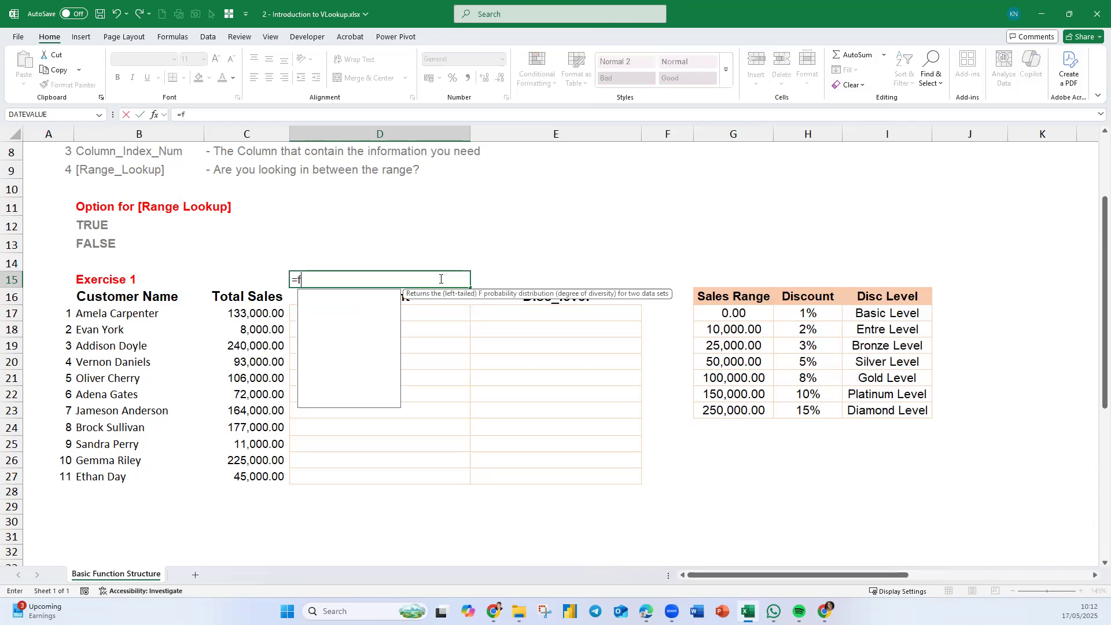
{"action": "key", "text": "Tab"}
- Enter =FORMULATEXT(D17) in D15 to display D17's formula above the Discount column
{"action": "left_click", "coordinate": [441, 278]}
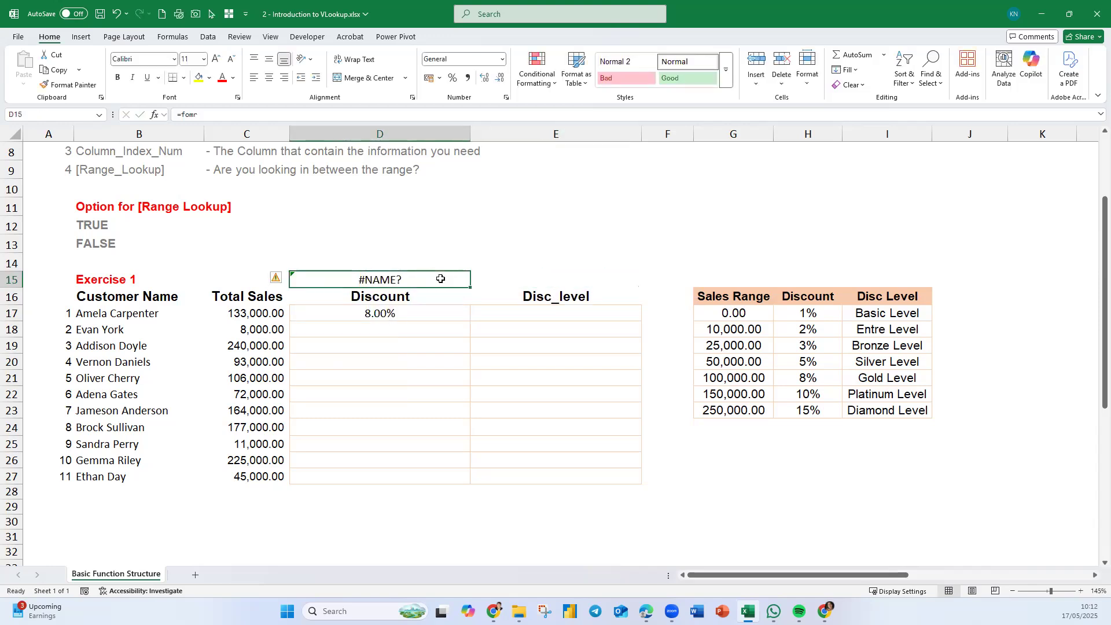
{"action": "type", "text": "=form"}
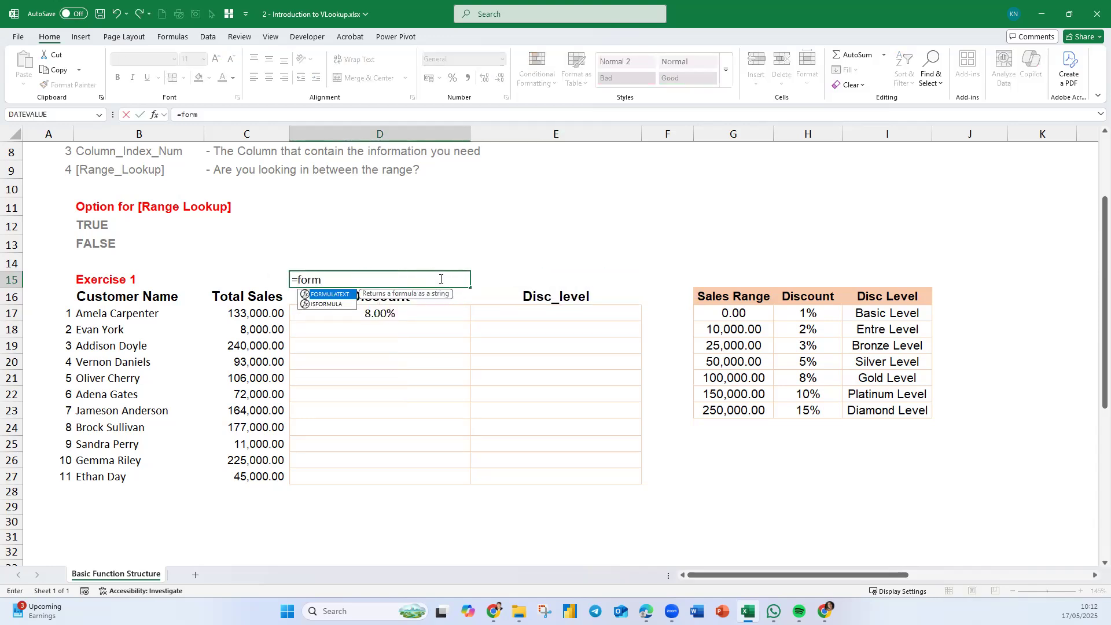
{"action": "key", "text": "Tab"}
{"action": "key", "text": "Down"}
{"action": "key", "text": "Down"}
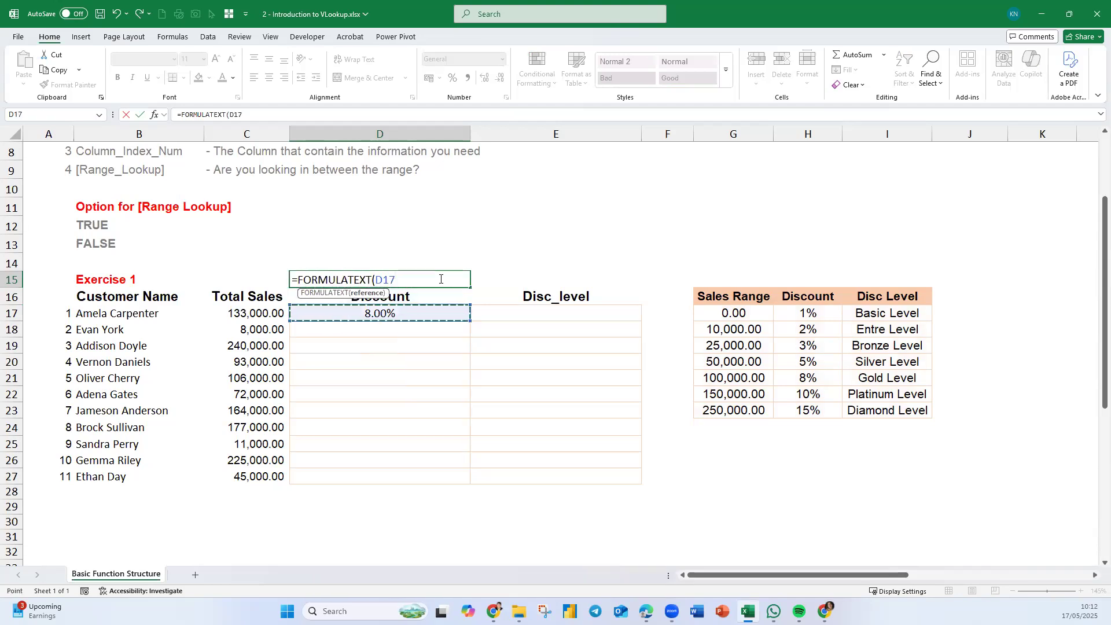
{"action": "key", "text": "Return"}
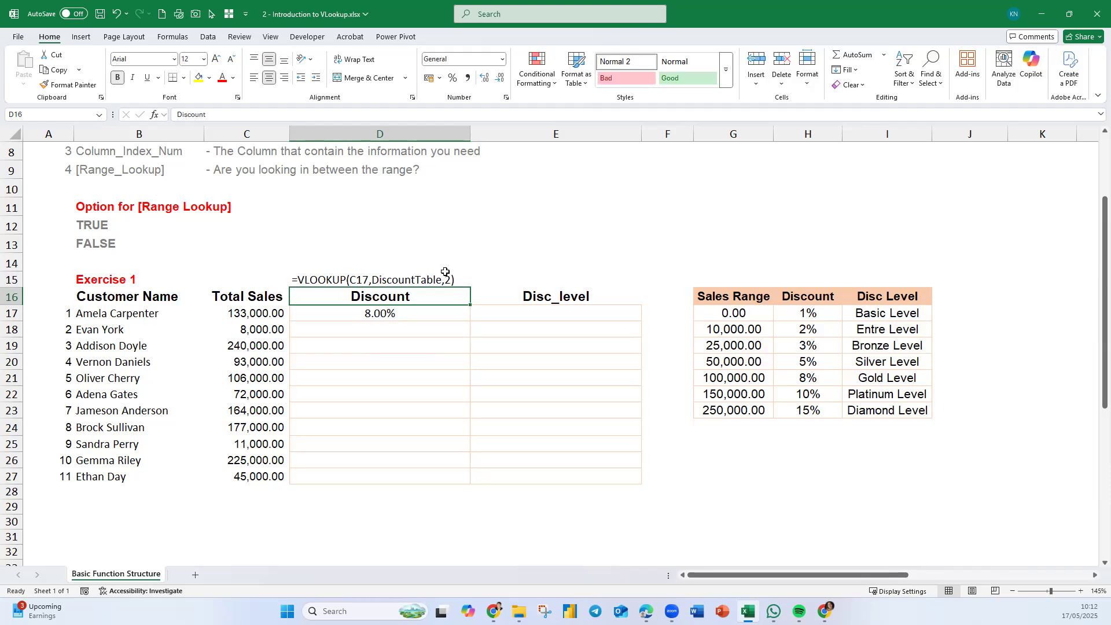
- Copy D17's discount formula down the column to D27 for all customers
{"action": "scroll", "coordinate": [519, 234], "scroll_direction": "up", "scroll_amount": 3}
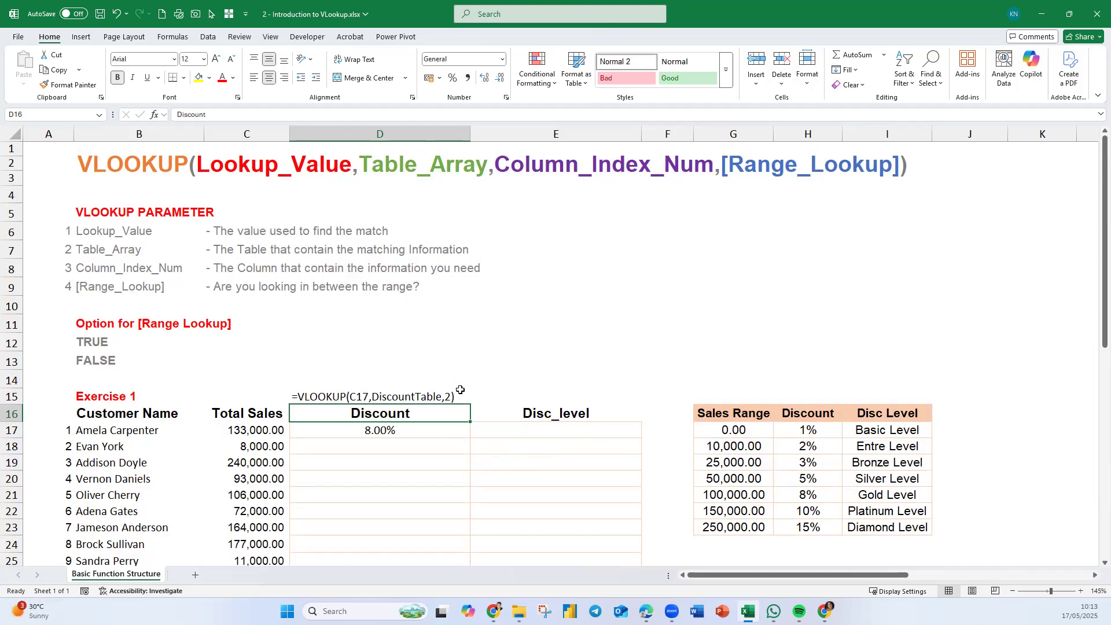
{"action": "left_click", "coordinate": [411, 434]}
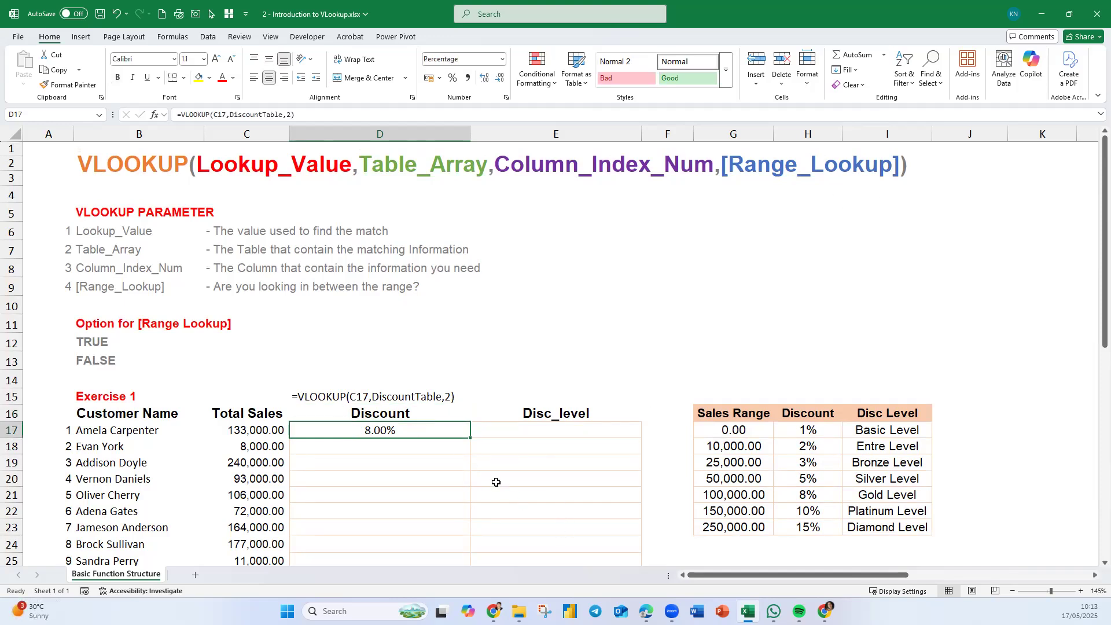
{"action": "double_click", "coordinate": [469, 440]}
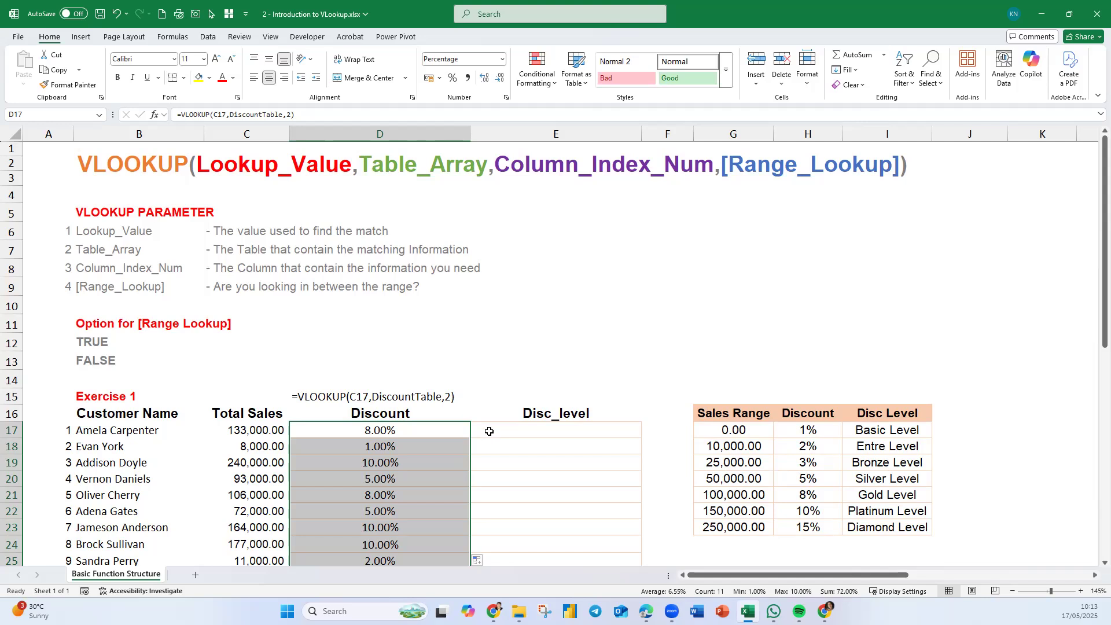
{"action": "scroll", "coordinate": [480, 411], "scroll_direction": "down", "scroll_amount": 1}
{"action": "scroll", "coordinate": [480, 411], "scroll_direction": "down", "scroll_amount": 1}
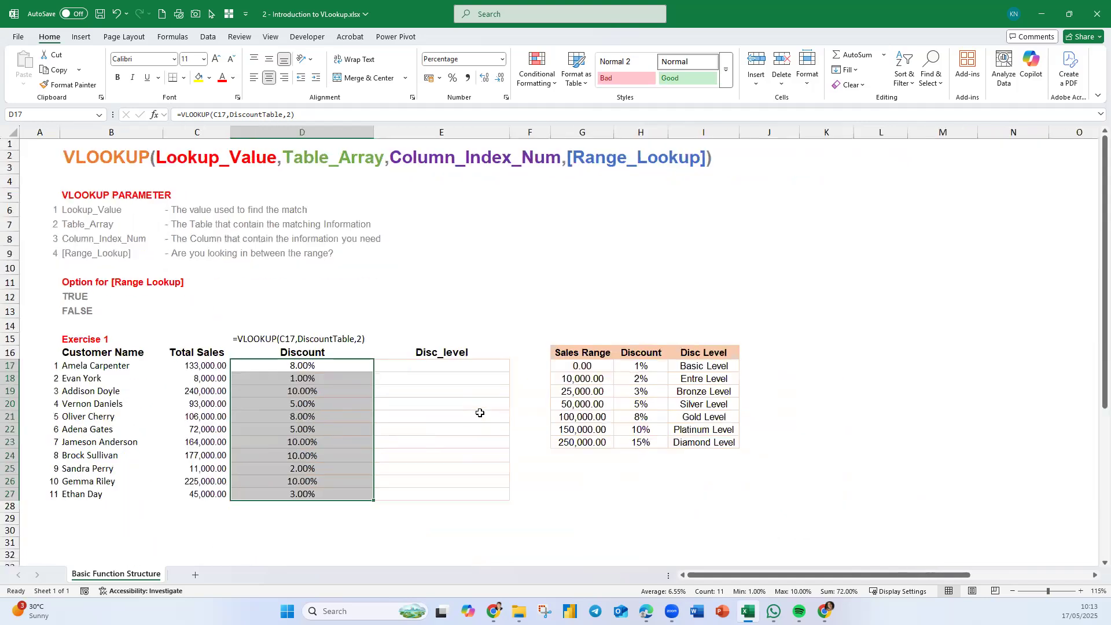
- Format D15's formula text as bold, 14 pt and right-aligned
{"action": "left_click", "coordinate": [355, 339]}
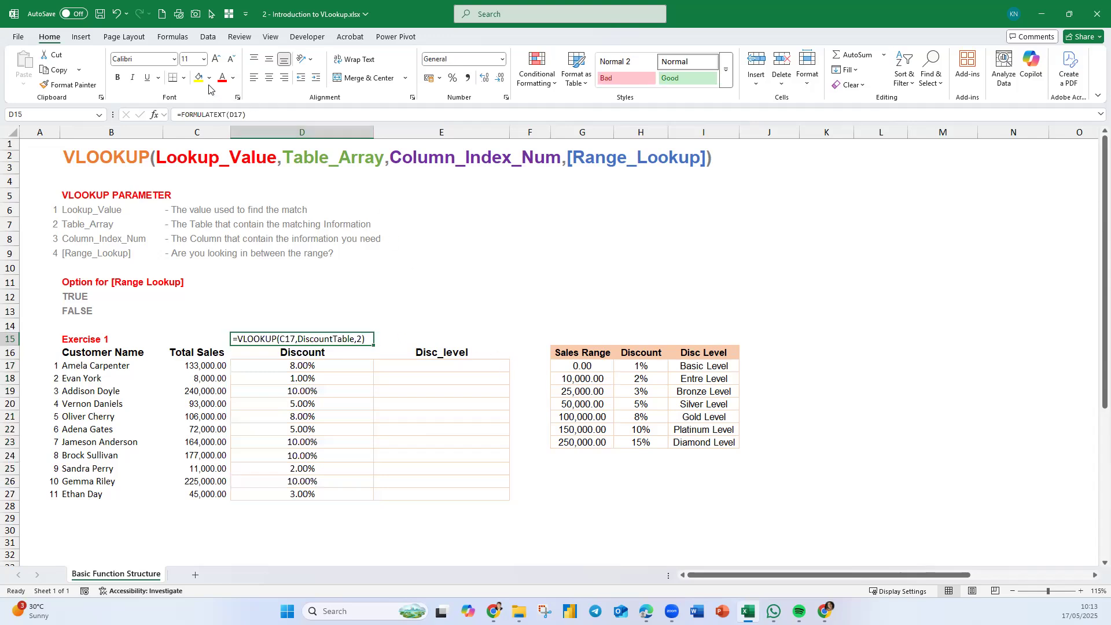
{"action": "left_click", "coordinate": [117, 78]}
{"action": "left_click", "coordinate": [217, 60]}
{"action": "left_click", "coordinate": [216, 60]}
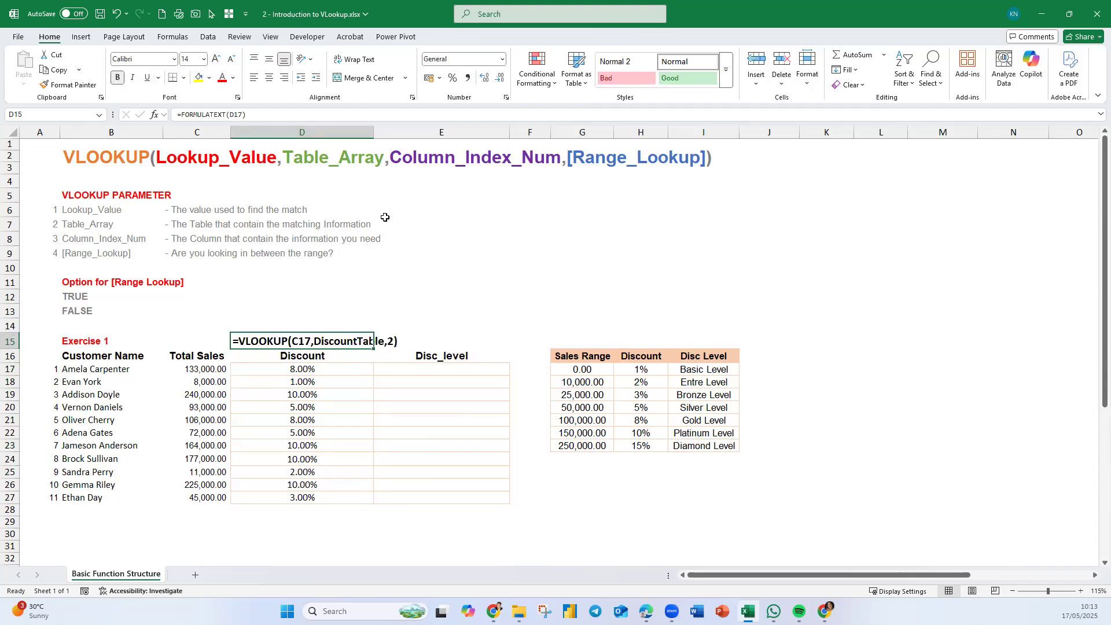
{"action": "left_click", "coordinate": [284, 78]}
{"action": "left_click", "coordinate": [521, 457]}
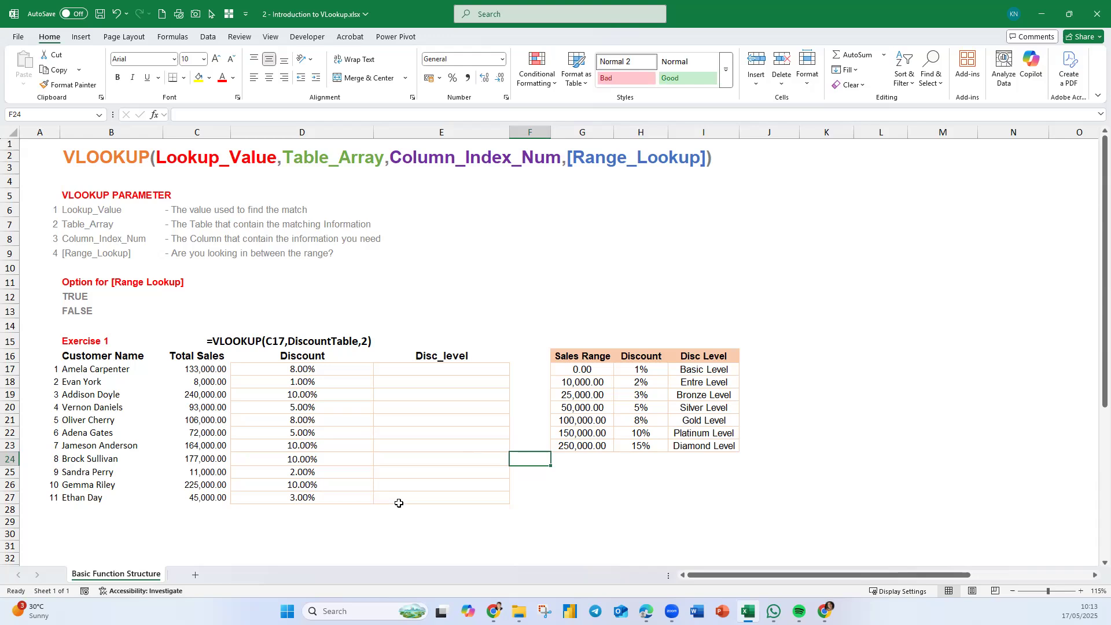
- Sort the discount table by sales range from largest to smallest, then back to ascending order
{"action": "left_click", "coordinate": [316, 369]}
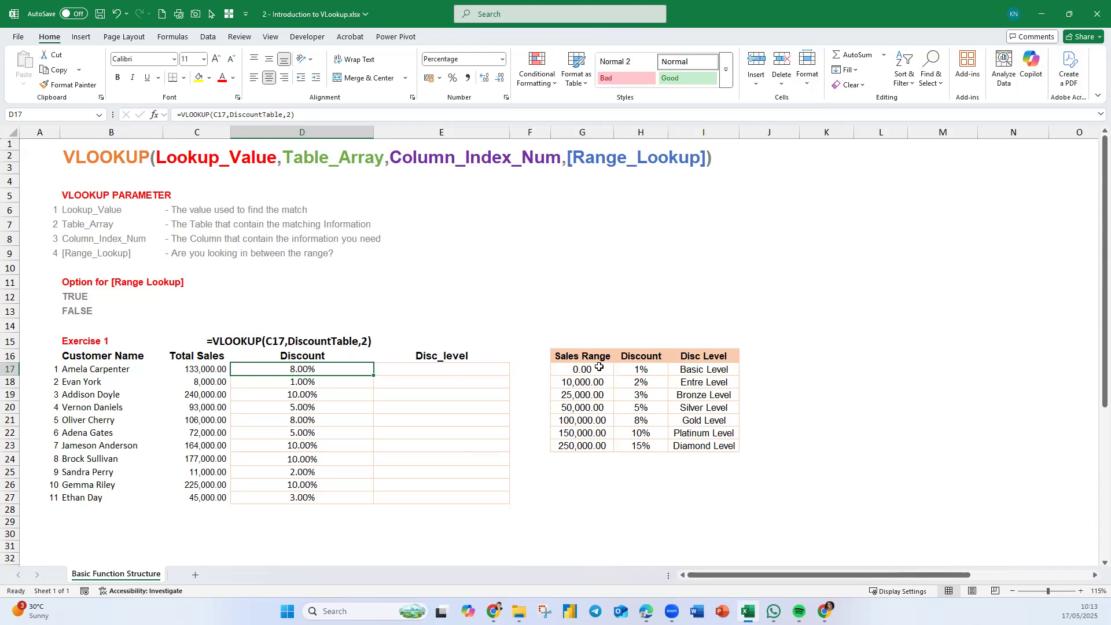
{"action": "left_click", "coordinate": [590, 382]}
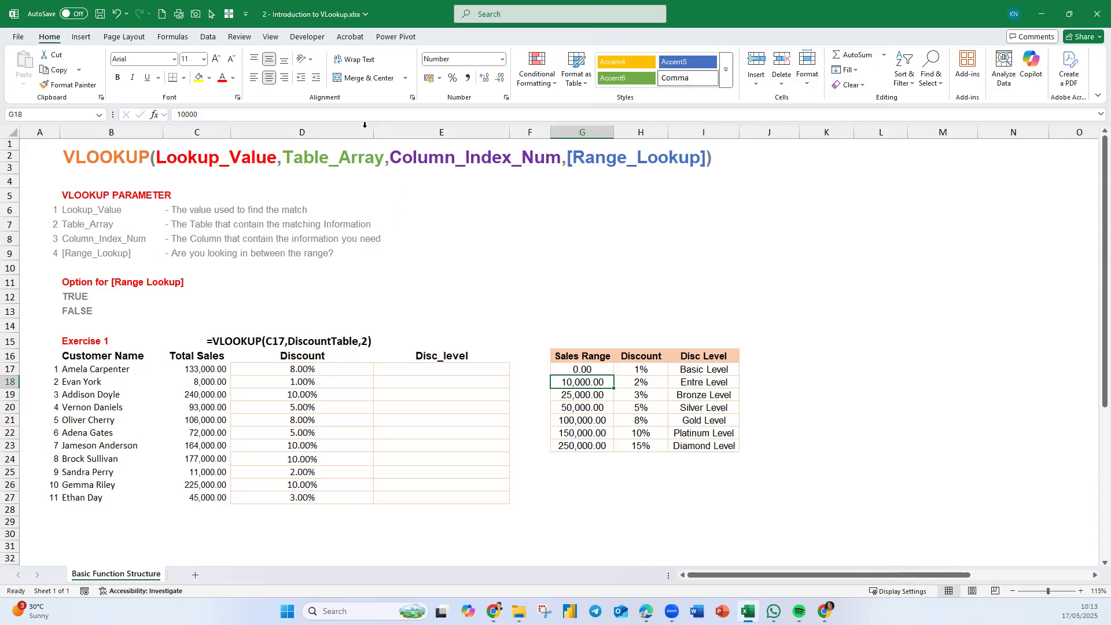
{"action": "left_click", "coordinate": [203, 37]}
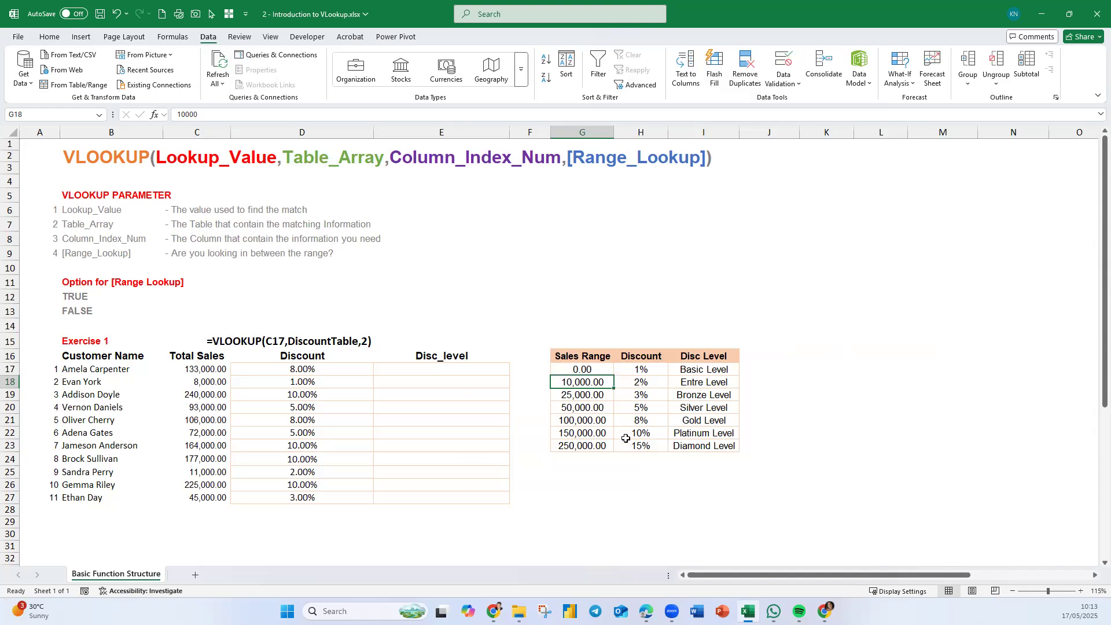
{"action": "left_click", "coordinate": [544, 79]}
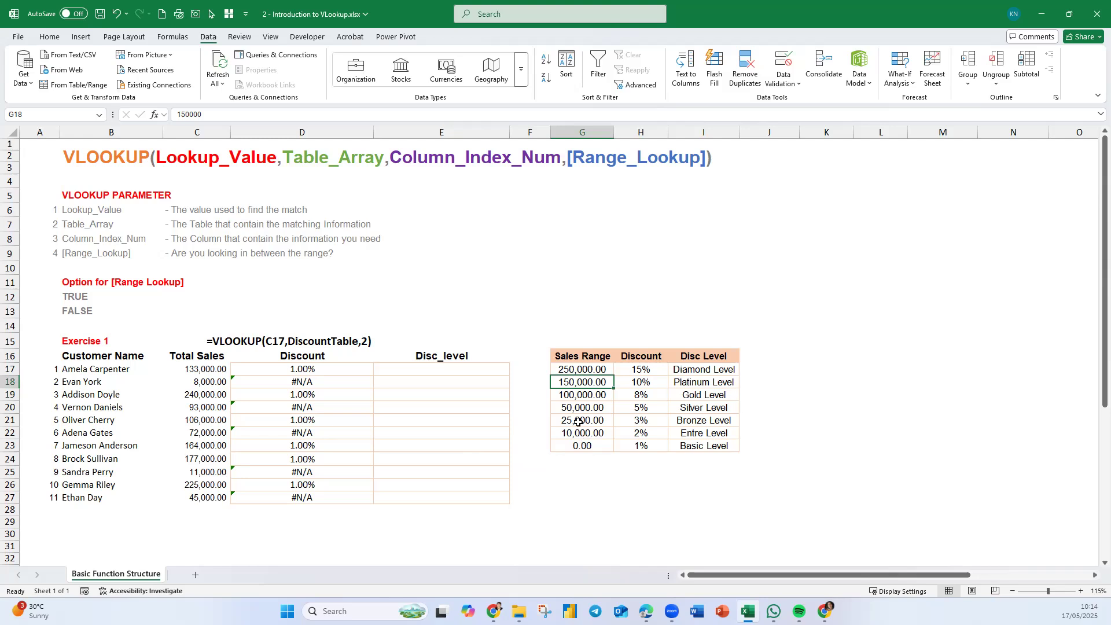
{"action": "left_click", "coordinate": [544, 63]}
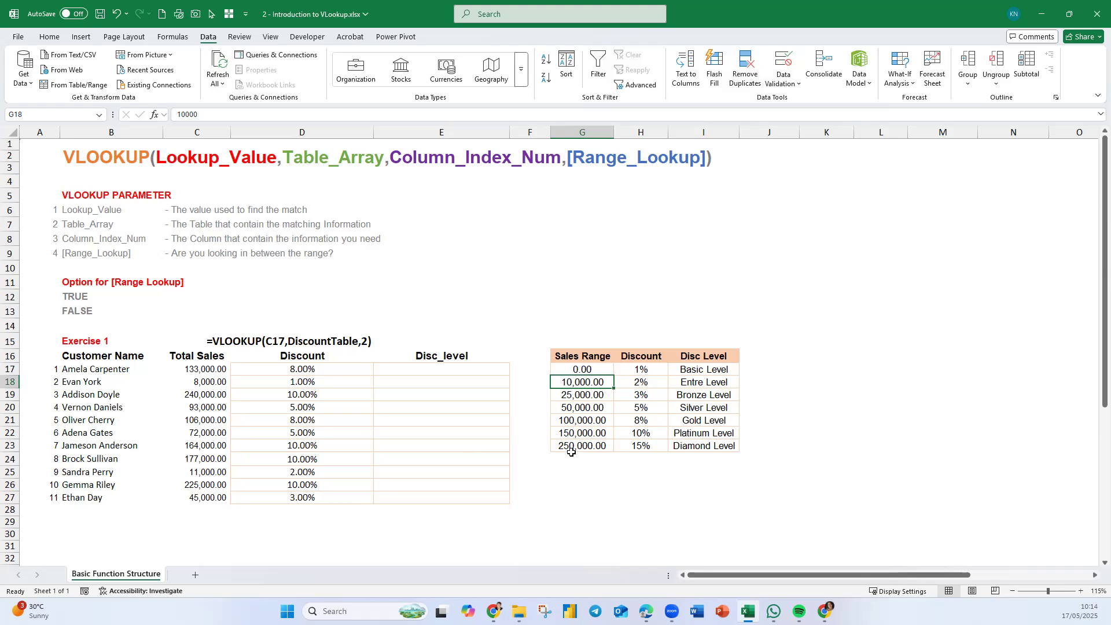
- Select the Sales Range values G17:G23 to examine their order
{"action": "left_click", "coordinate": [580, 367]}
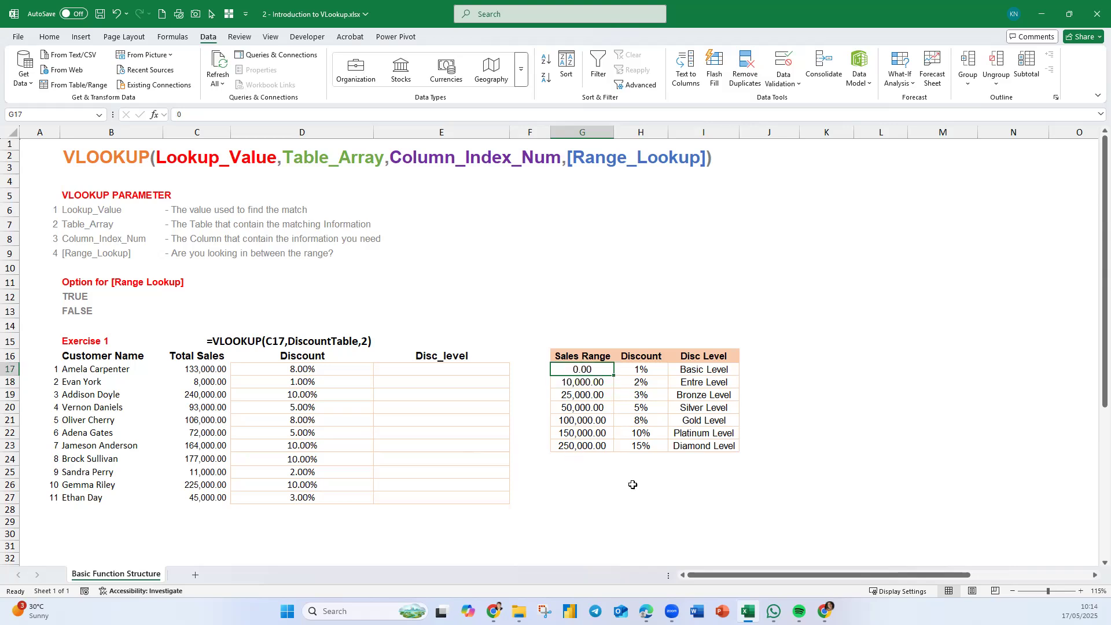
{"action": "left_click", "coordinate": [603, 446]}
{"action": "left_click", "coordinate": [592, 370]}
{"action": "left_click", "coordinate": [597, 444]}
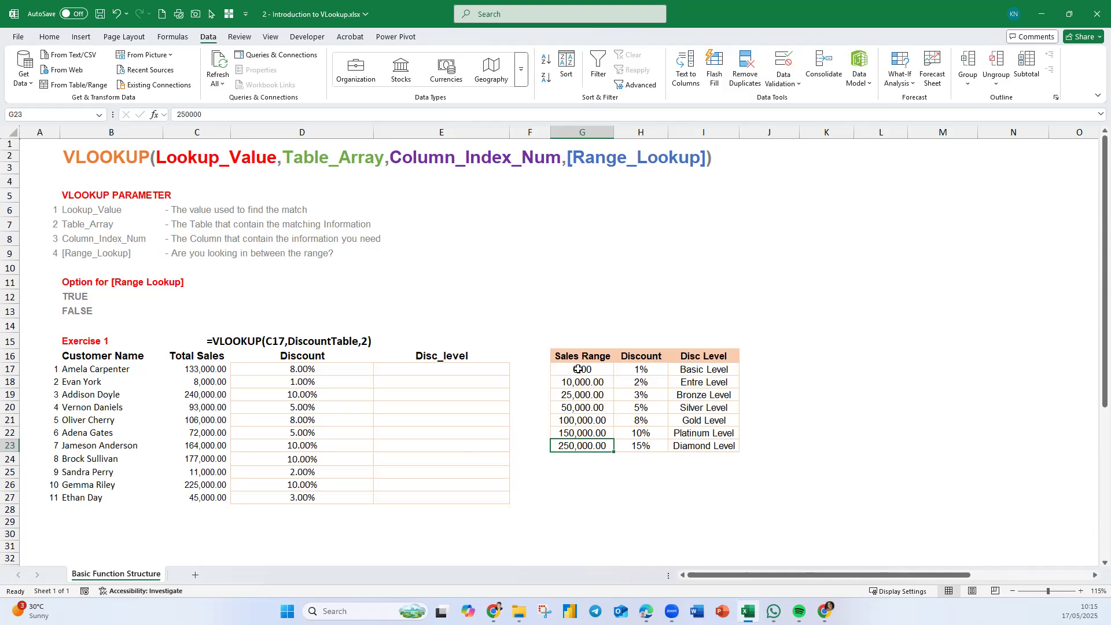
{"action": "left_click_drag", "start_coordinate": [578, 368], "coordinate": [581, 446]}
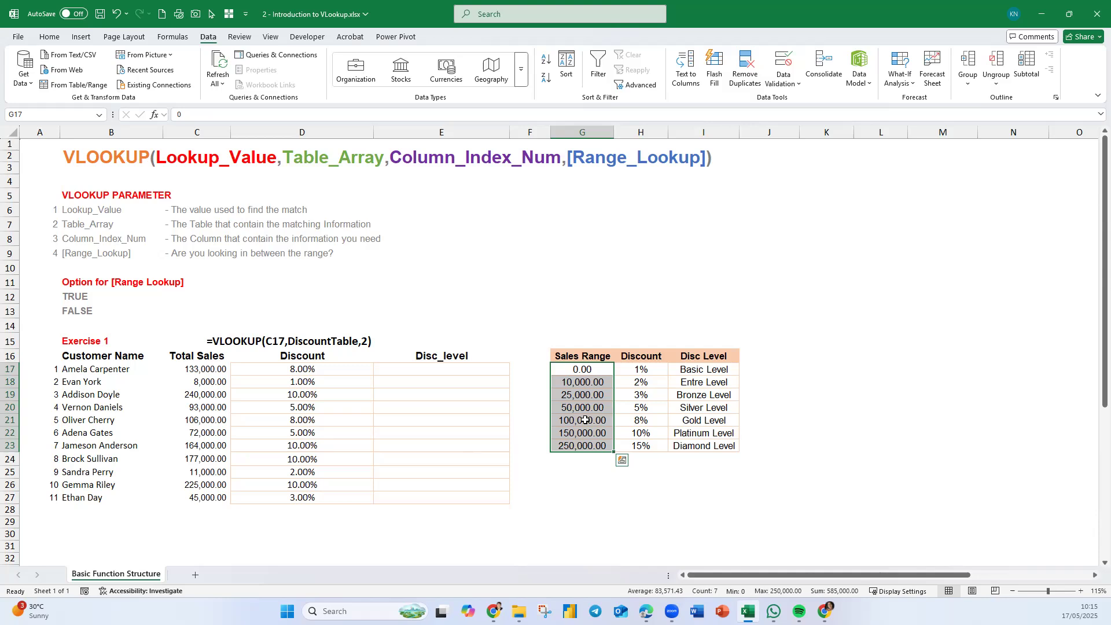
{"action": "left_click", "coordinate": [411, 322]}
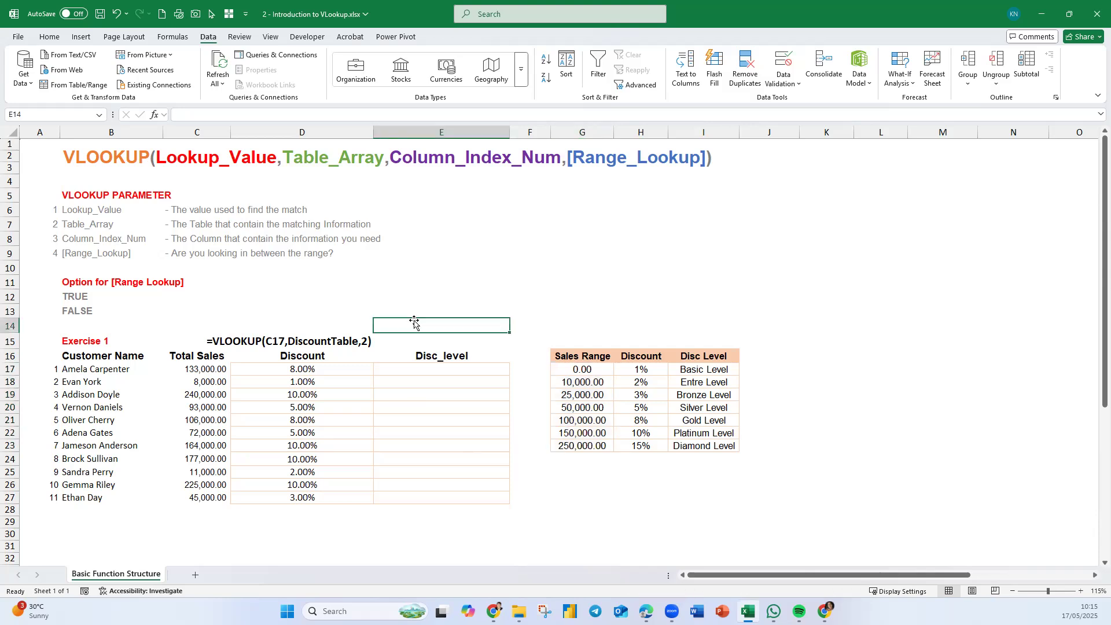
{"action": "scroll", "coordinate": [452, 463], "scroll_direction": "down", "scroll_amount": 1}
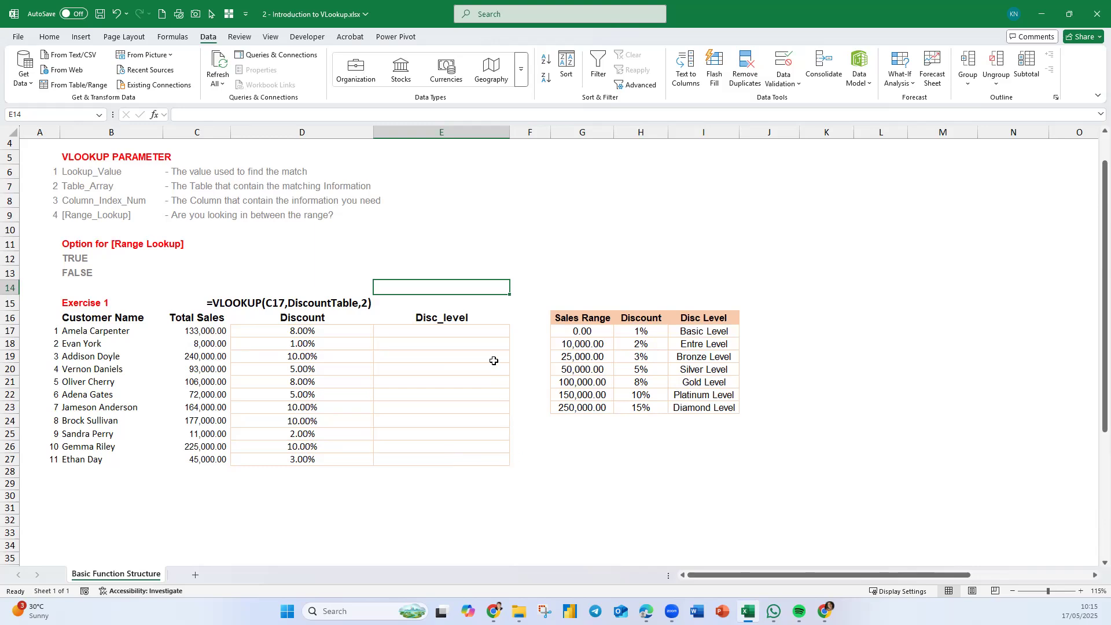
{"action": "left_click", "coordinate": [445, 333]}
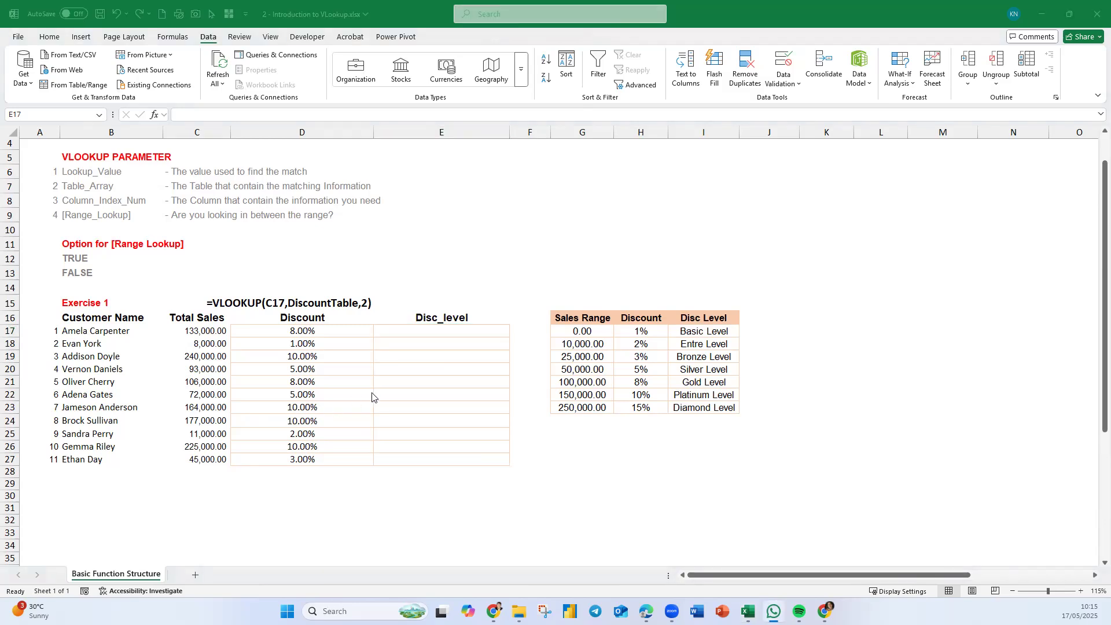
{"action": "left_click", "coordinate": [434, 331]}
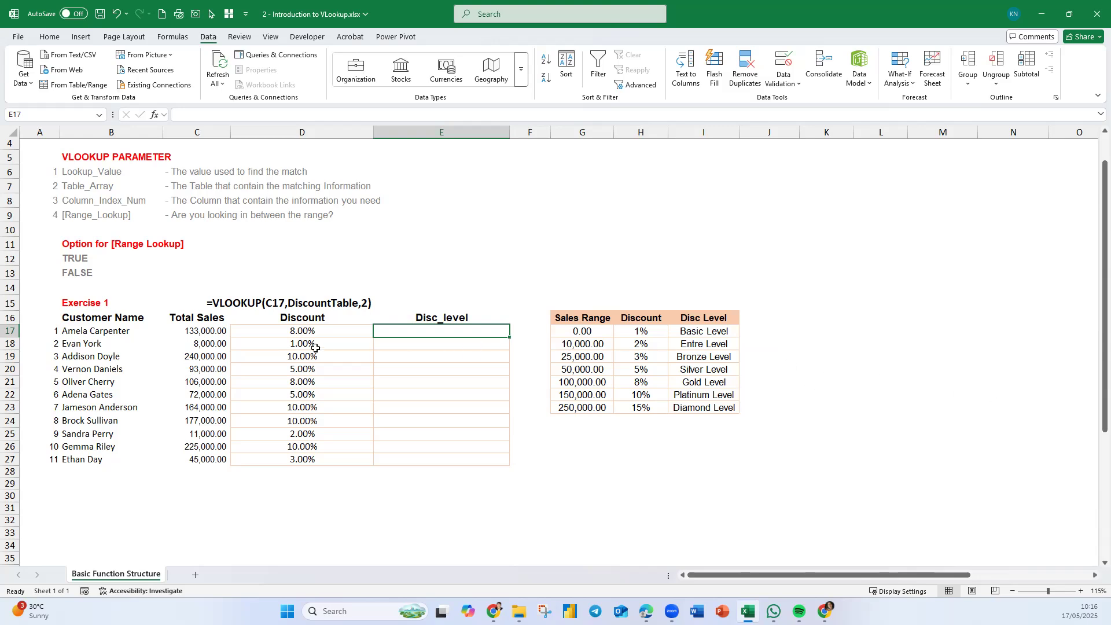
{"action": "left_click", "coordinate": [307, 329]}
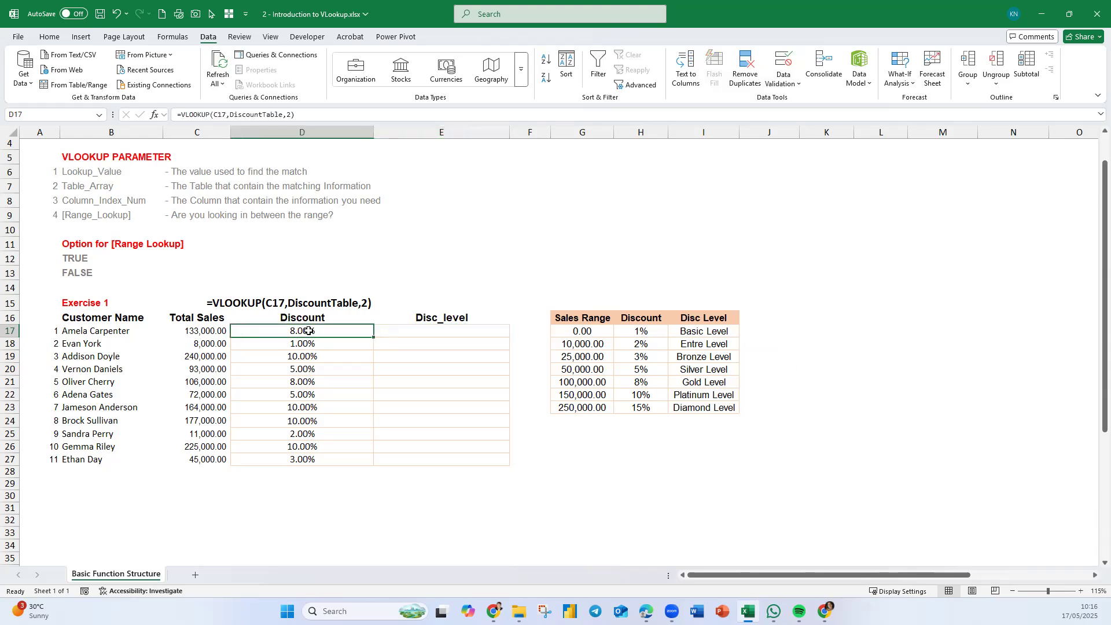
{"action": "scroll", "coordinate": [324, 325], "scroll_direction": "down", "scroll_amount": 2}
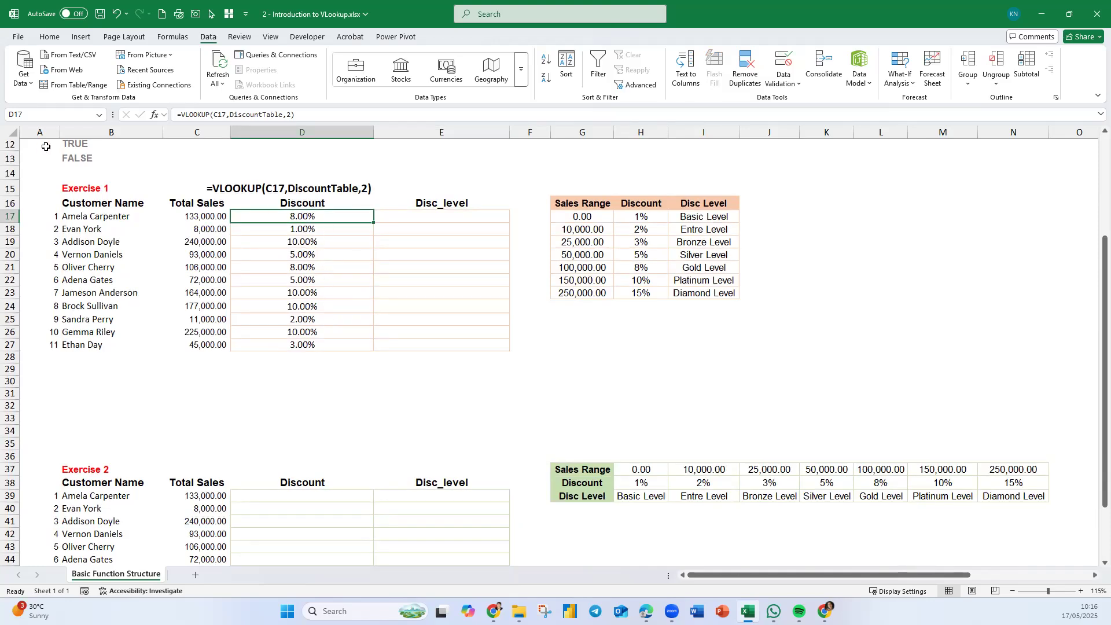
{"action": "left_click", "coordinate": [49, 171]}
{"action": "scroll", "coordinate": [186, 213], "scroll_direction": "up", "scroll_amount": 5}
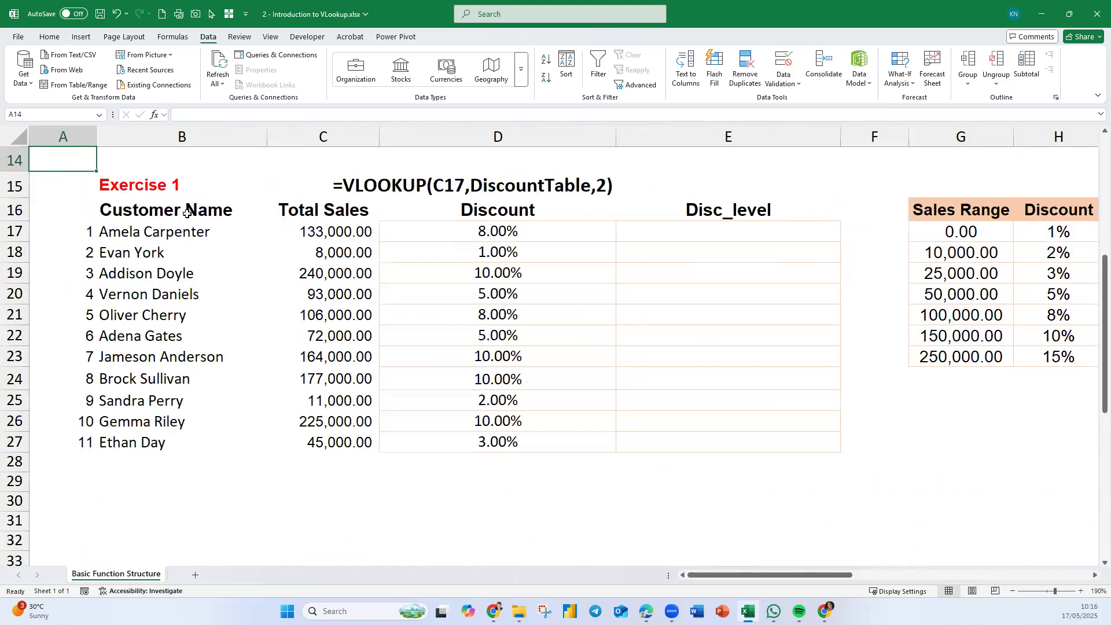
- Reuse D17's formula in E17 as =VLOOKUP(C17,DiscountTable,3) for the discount level, and fill it down to E27
{"action": "left_click", "coordinate": [532, 231]}
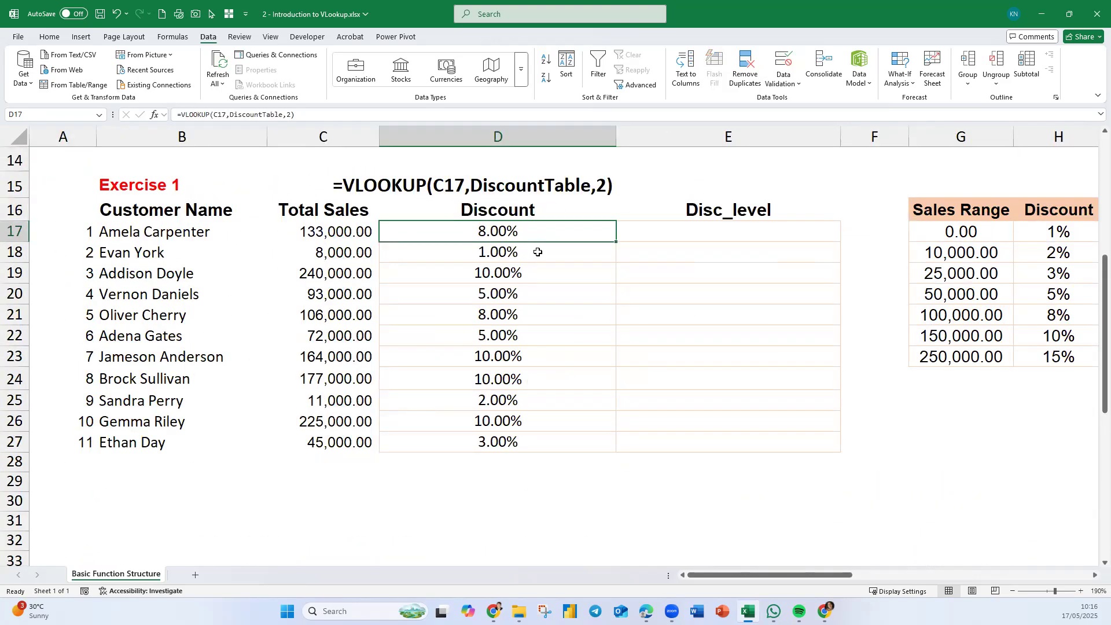
{"action": "double_click", "coordinate": [541, 231]}
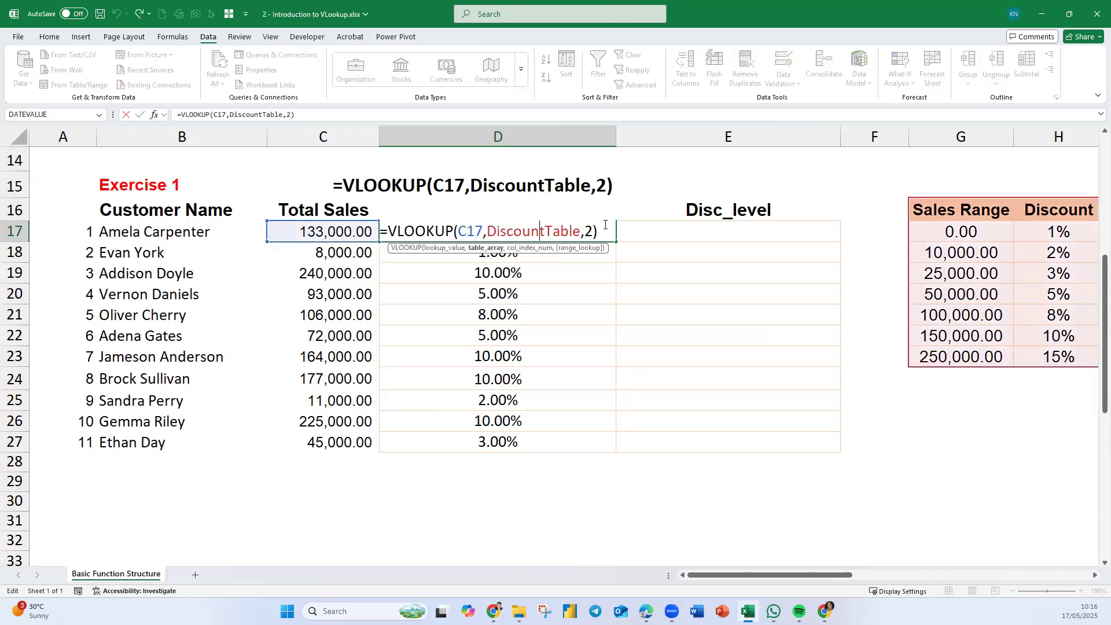
{"action": "left_click_drag", "start_coordinate": [609, 230], "coordinate": [368, 229]}
{"action": "key", "text": "ctrl+c"}
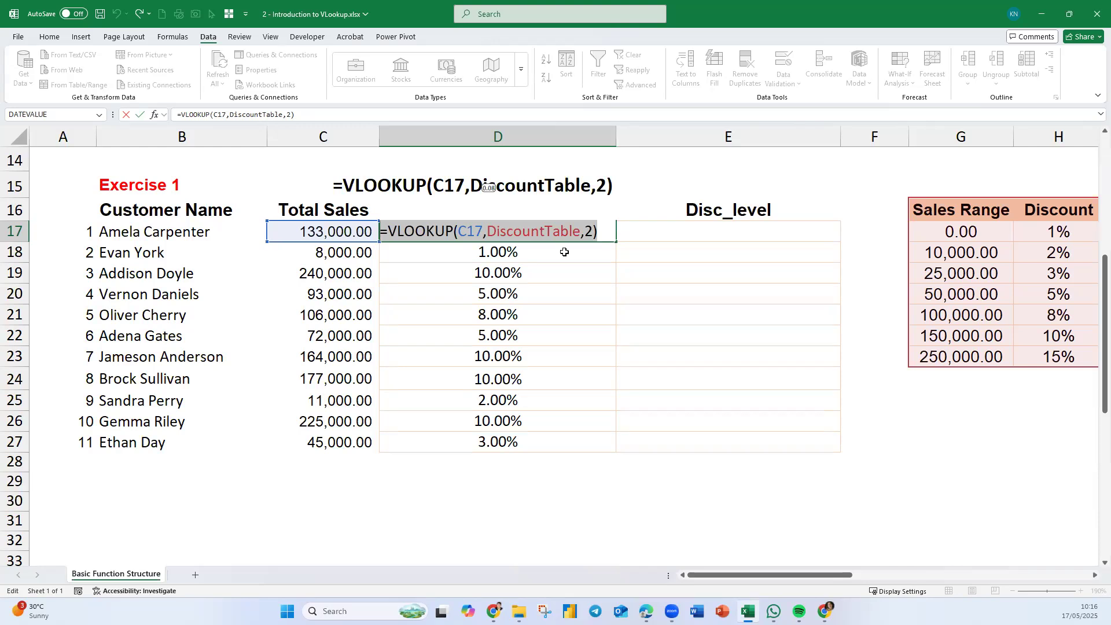
{"action": "key", "text": "Return"}
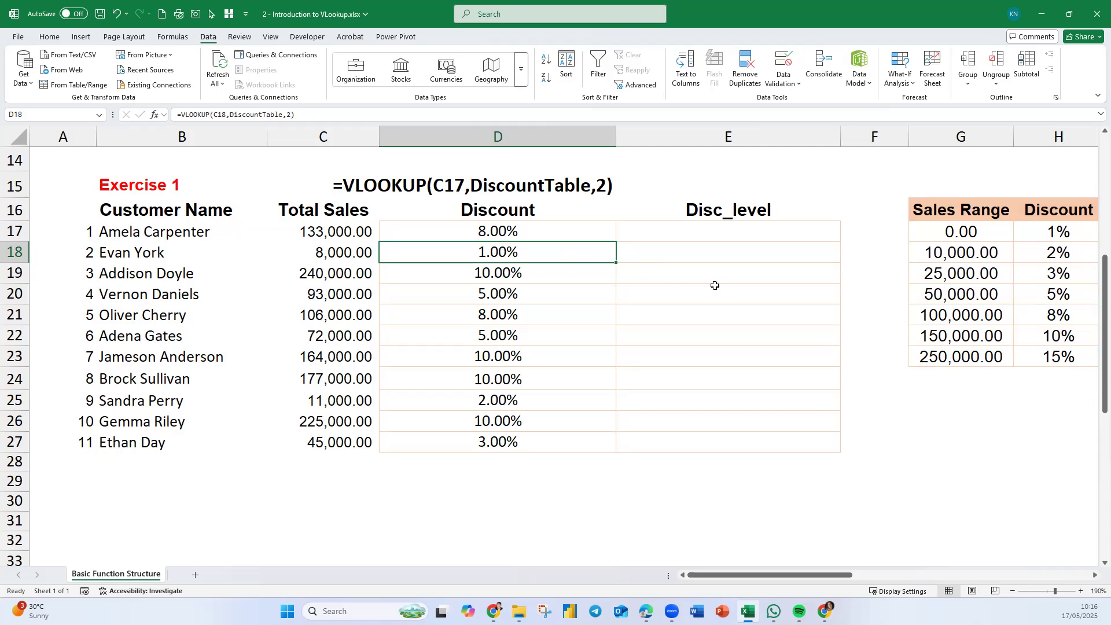
{"action": "left_click_drag", "start_coordinate": [837, 576], "coordinate": [865, 575]}
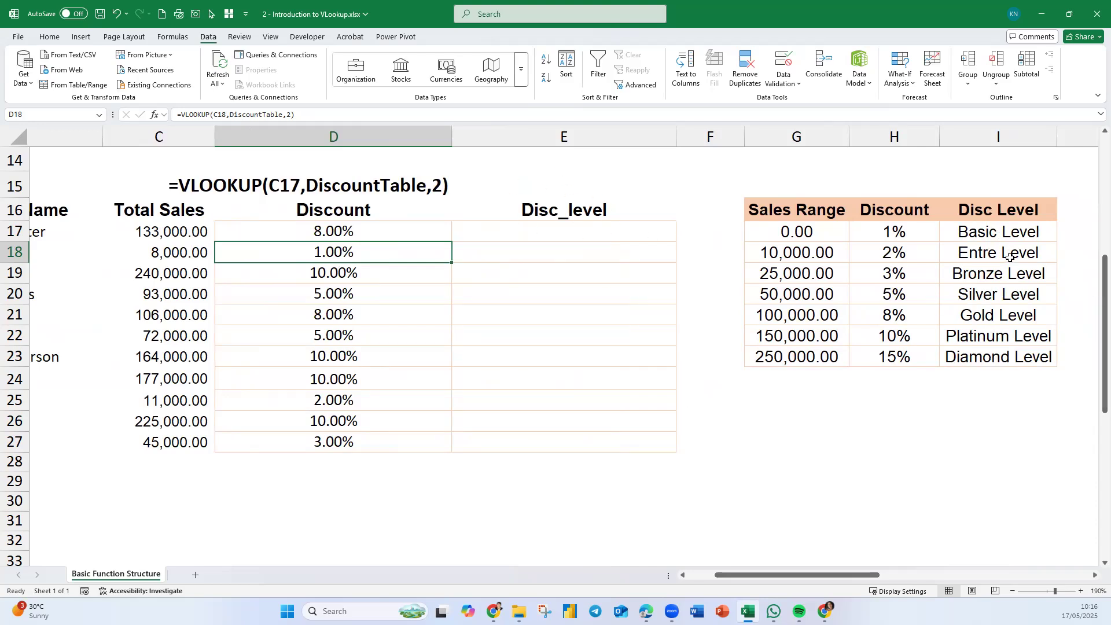
{"action": "double_click", "coordinate": [510, 228]}
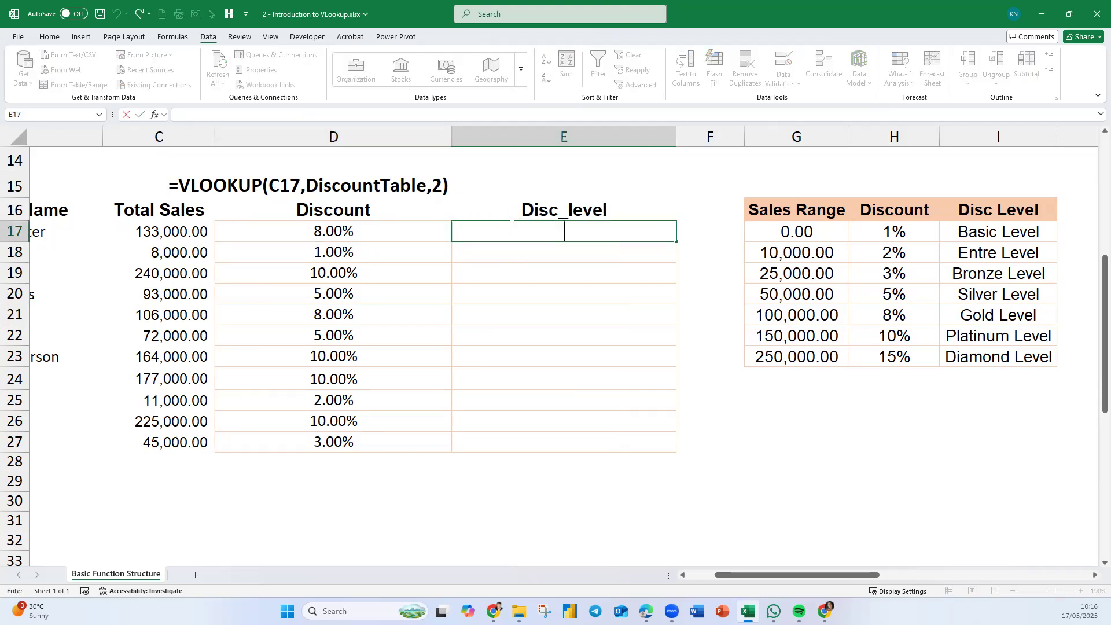
{"action": "key", "text": "ctrl+v"}
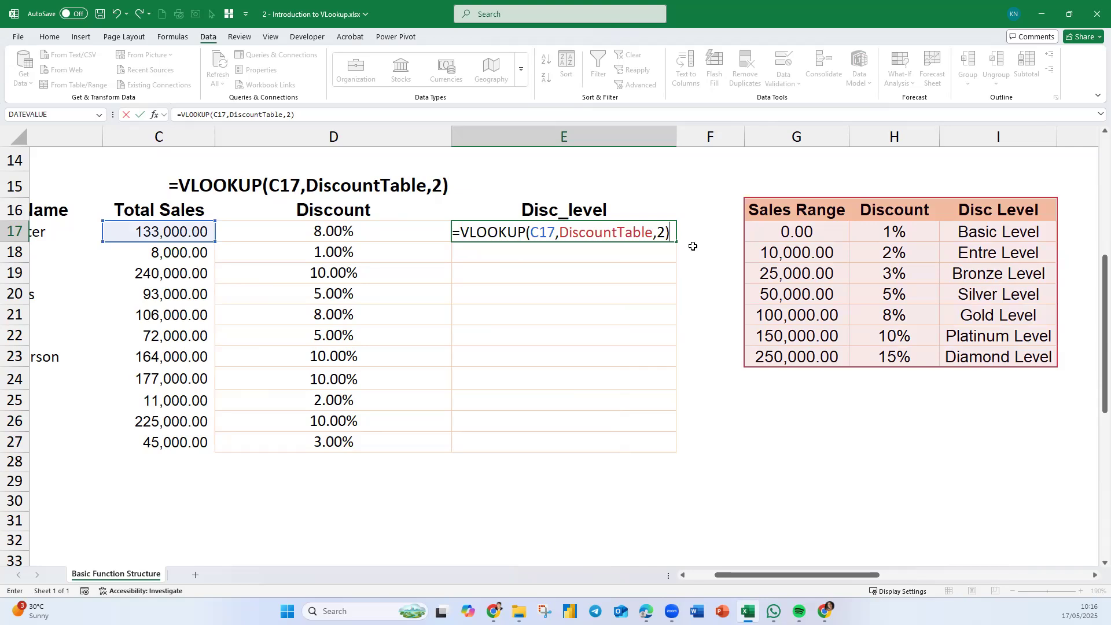
{"action": "double_click", "coordinate": [663, 232]}
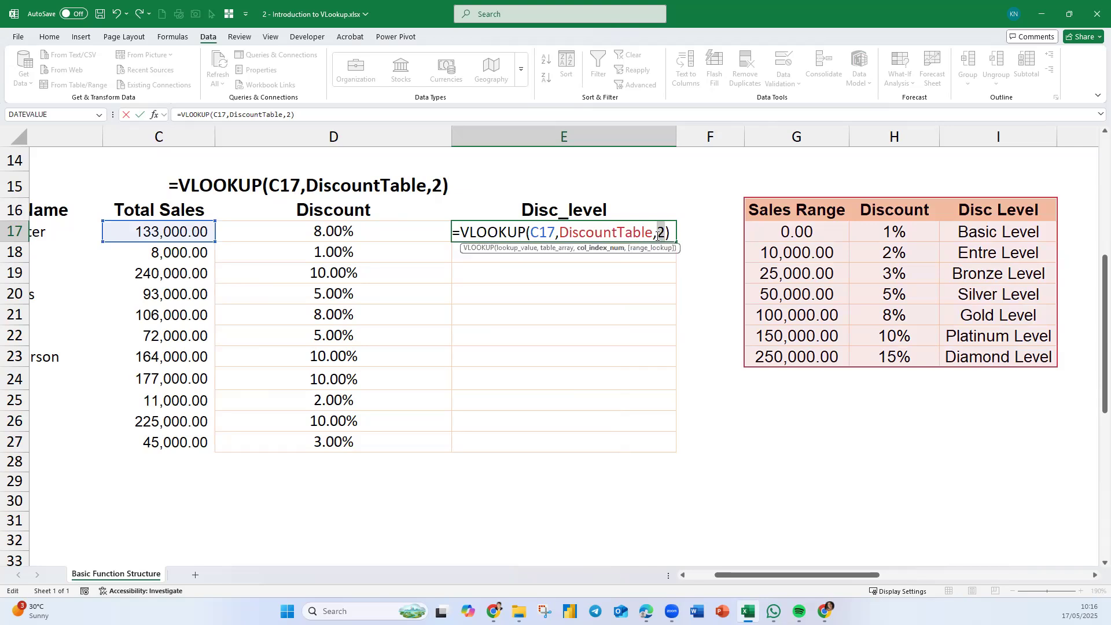
{"action": "type", "text": "3"}
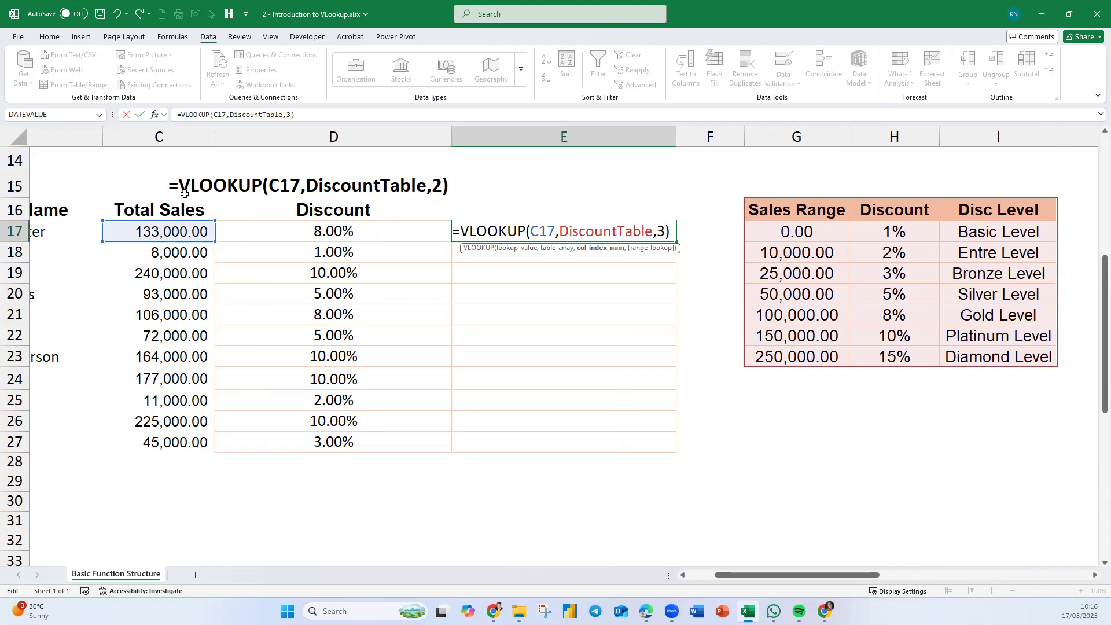
{"action": "key", "text": "Return"}
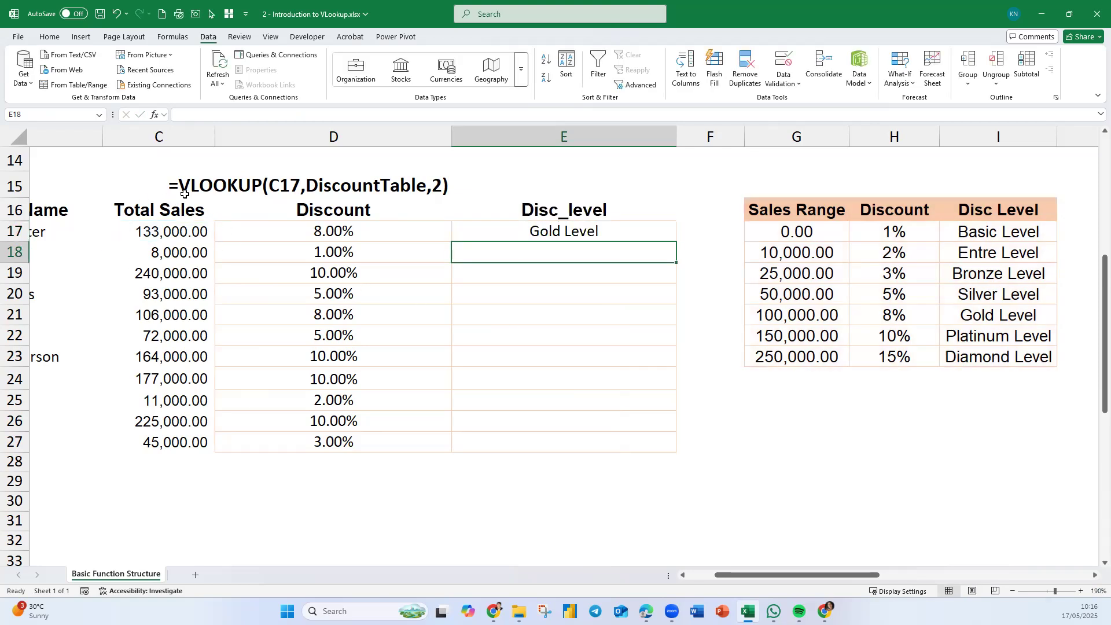
{"action": "left_click", "coordinate": [661, 236]}
{"action": "double_click", "coordinate": [674, 240]}
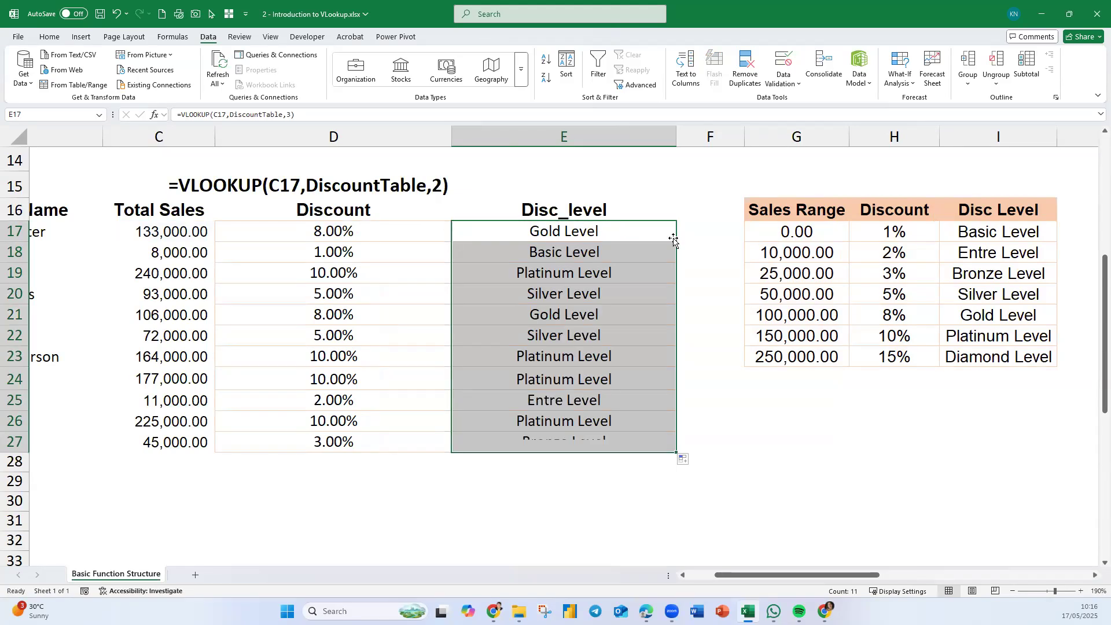
- Extend D15's formula-text display across to E15 and left-align the E15 text
{"action": "left_click", "coordinate": [429, 185]}
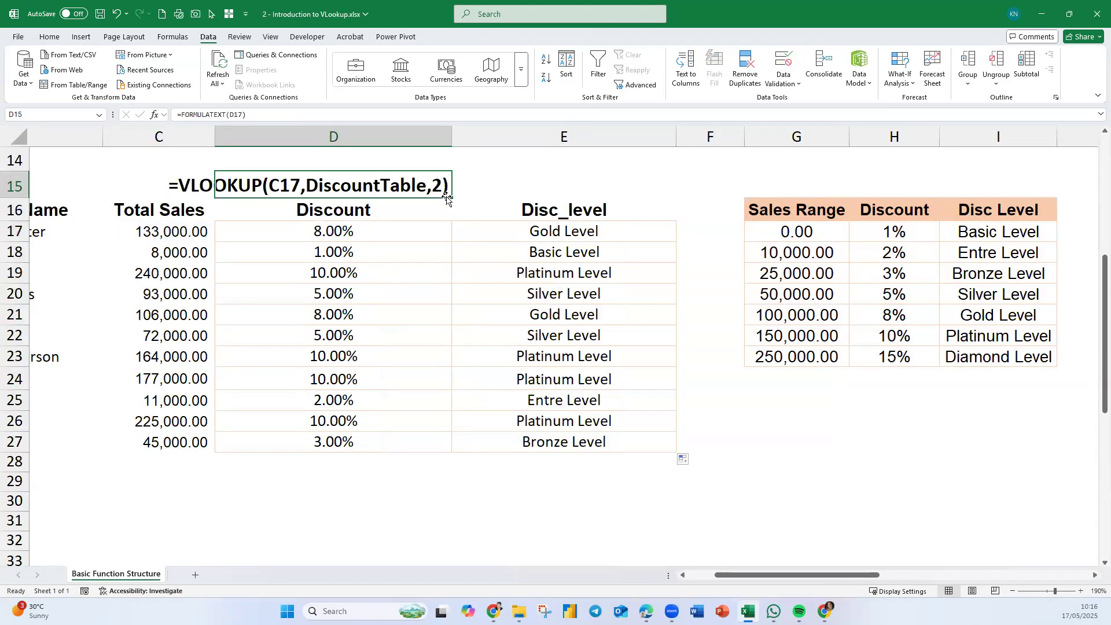
{"action": "left_click_drag", "start_coordinate": [503, 198], "coordinate": [642, 205]}
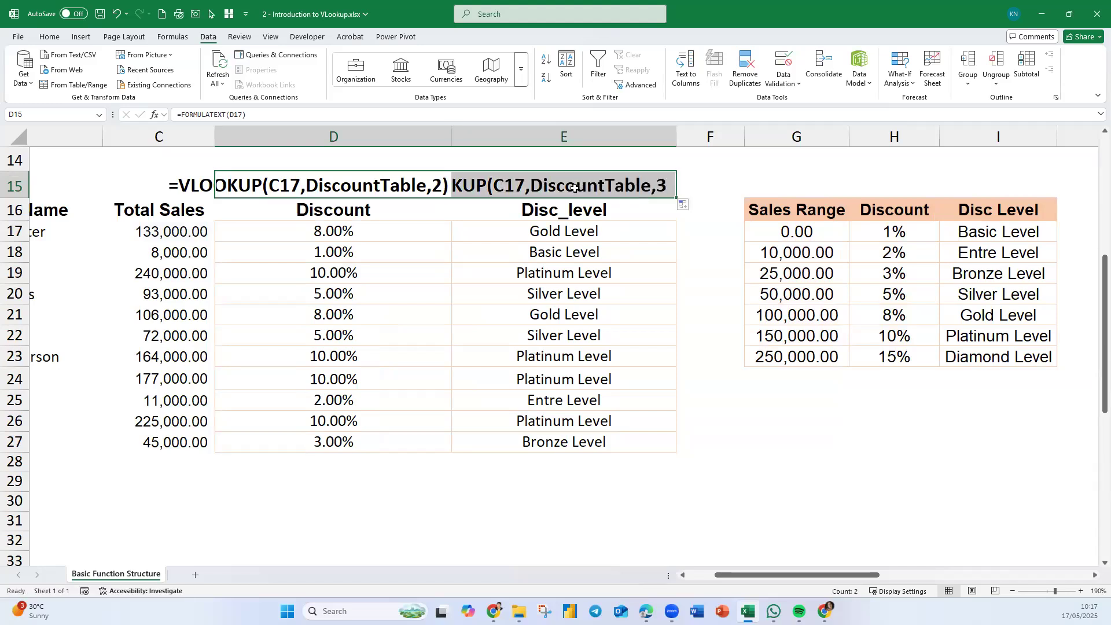
{"action": "left_click", "coordinate": [574, 187]}
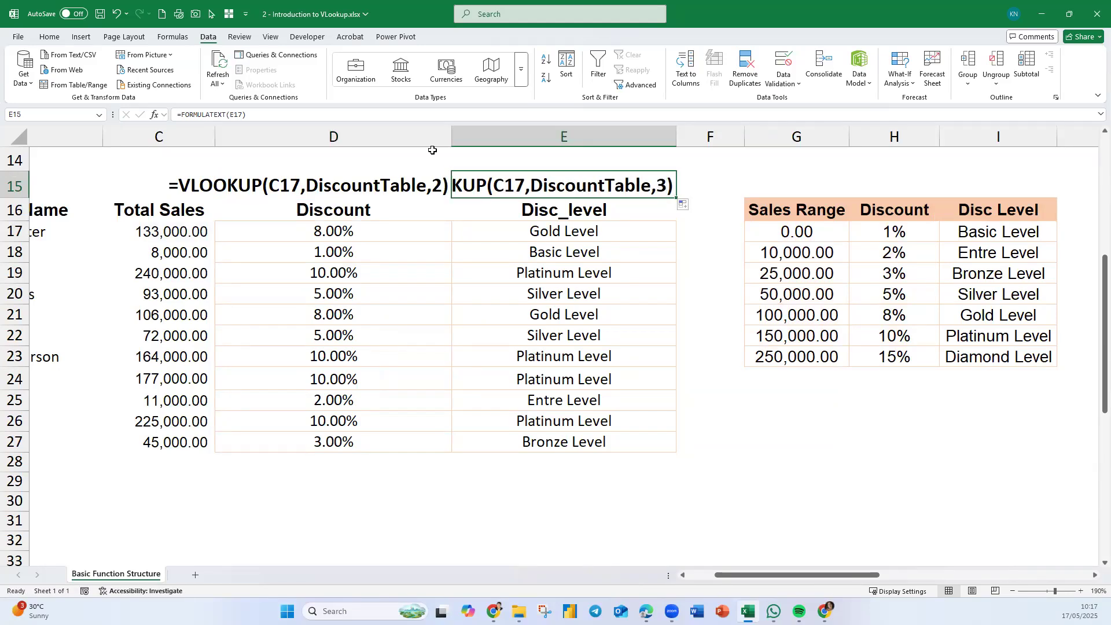
{"action": "left_click", "coordinate": [50, 37]}
{"action": "left_click", "coordinate": [254, 79]}
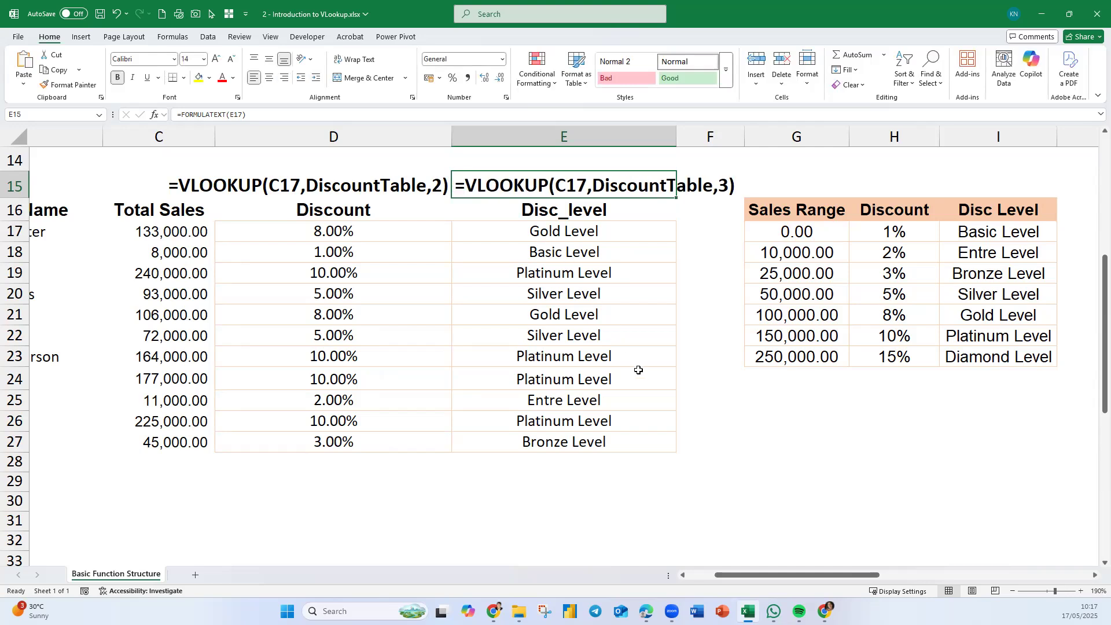
- Color the text of E15 and E17 red
{"action": "left_click", "coordinate": [659, 376]}
{"action": "left_click", "coordinate": [618, 234]}
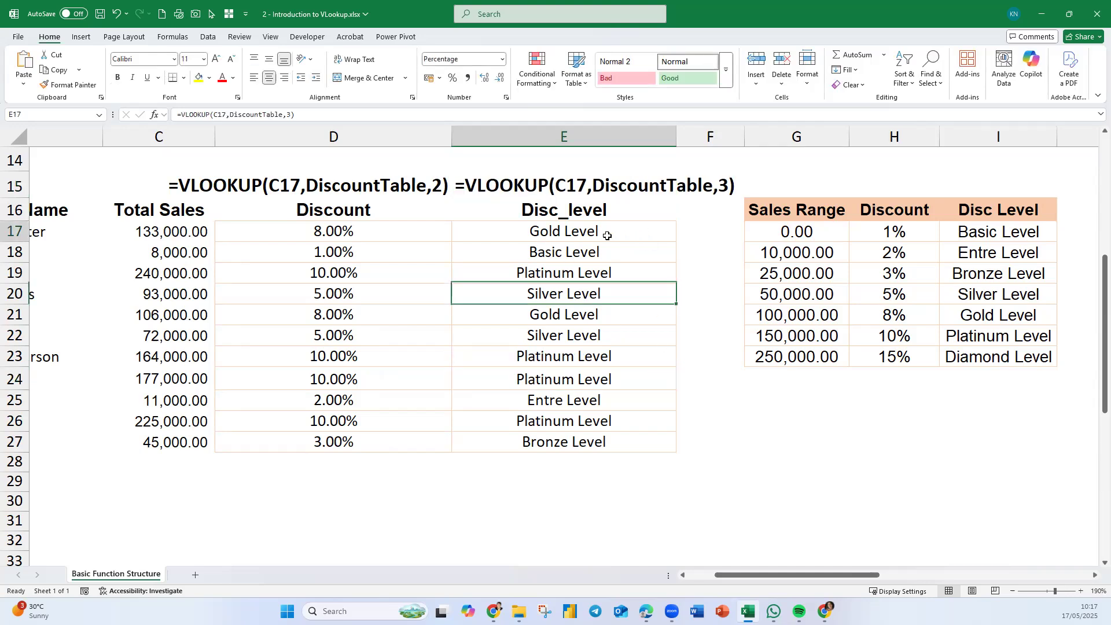
{"action": "left_click", "coordinate": [639, 190], "text": "ctrl"}
{"action": "left_click", "coordinate": [222, 78]}
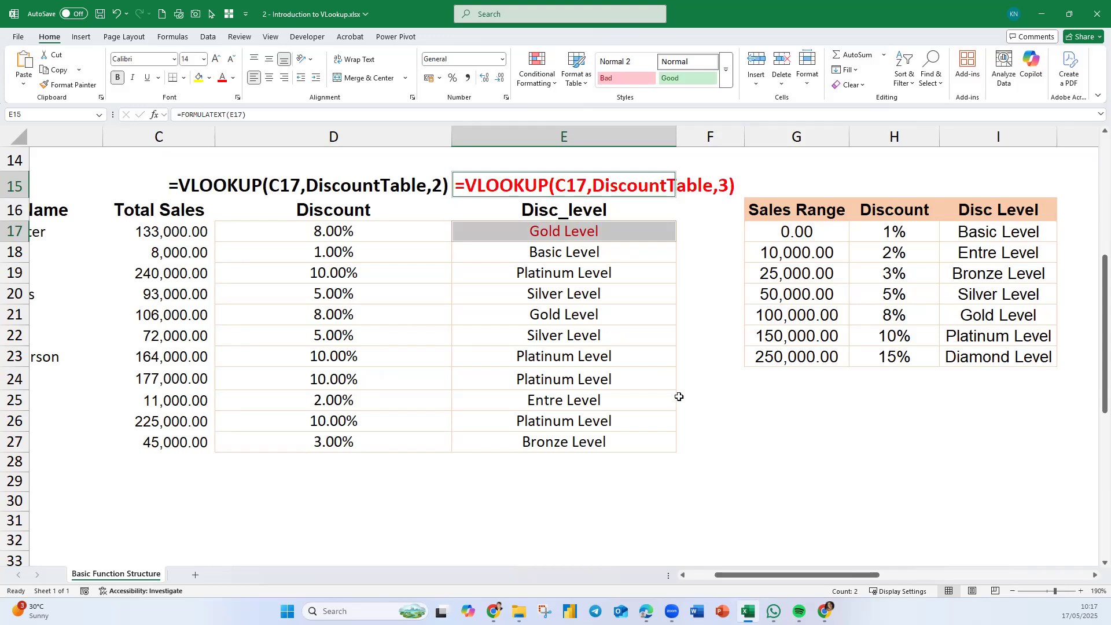
{"action": "left_click", "coordinate": [729, 480]}
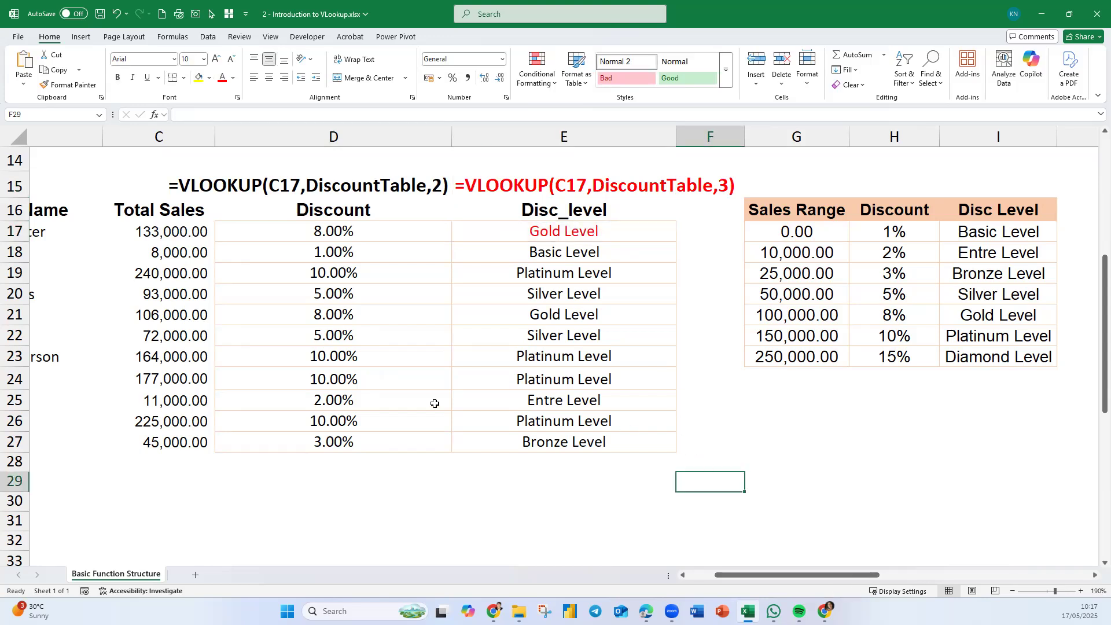
- Name the horizontal discount table G37:N39 in Exercise 2 as DiscountTableH
{"action": "scroll", "coordinate": [404, 409], "scroll_direction": "down", "scroll_amount": 3, "text": "ctrl"}
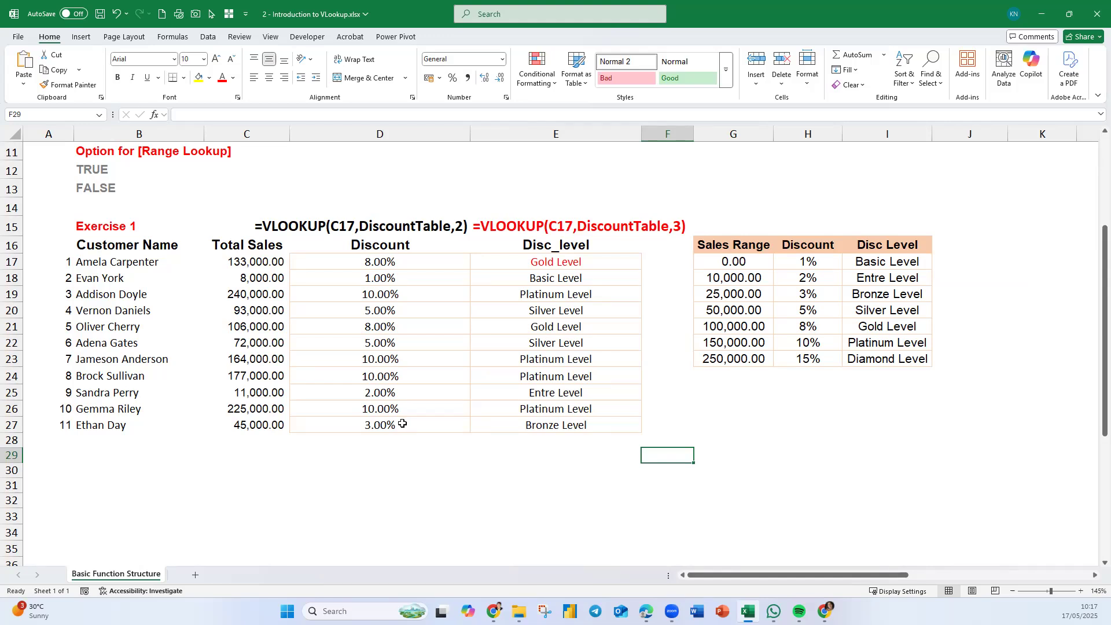
{"action": "scroll", "coordinate": [403, 424], "scroll_direction": "down", "scroll_amount": 7}
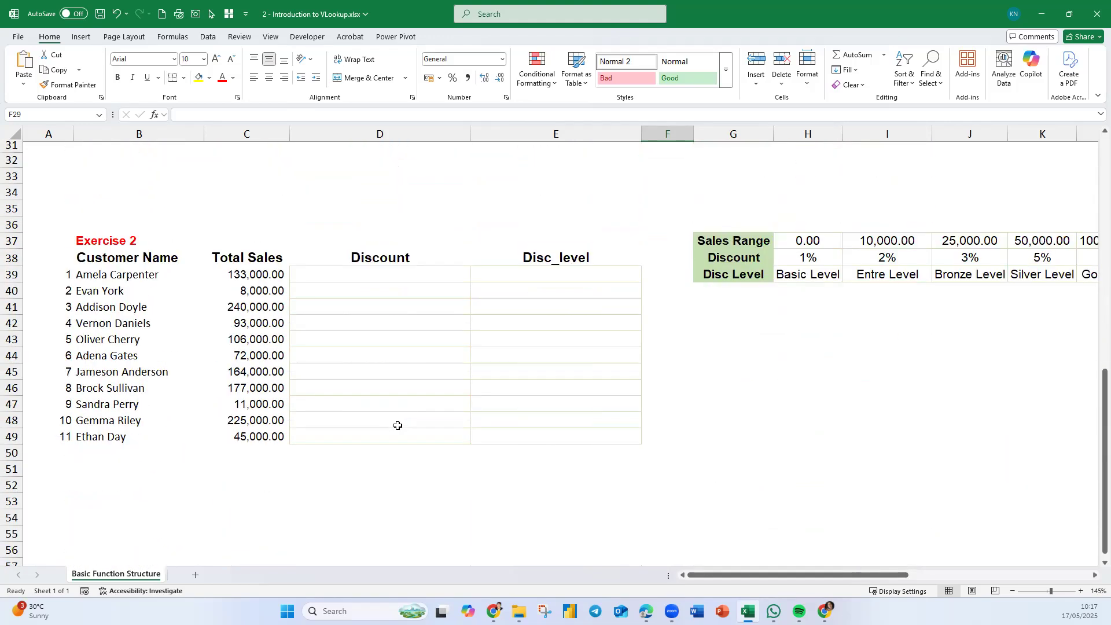
{"action": "scroll", "coordinate": [397, 426], "scroll_direction": "down", "scroll_amount": 1}
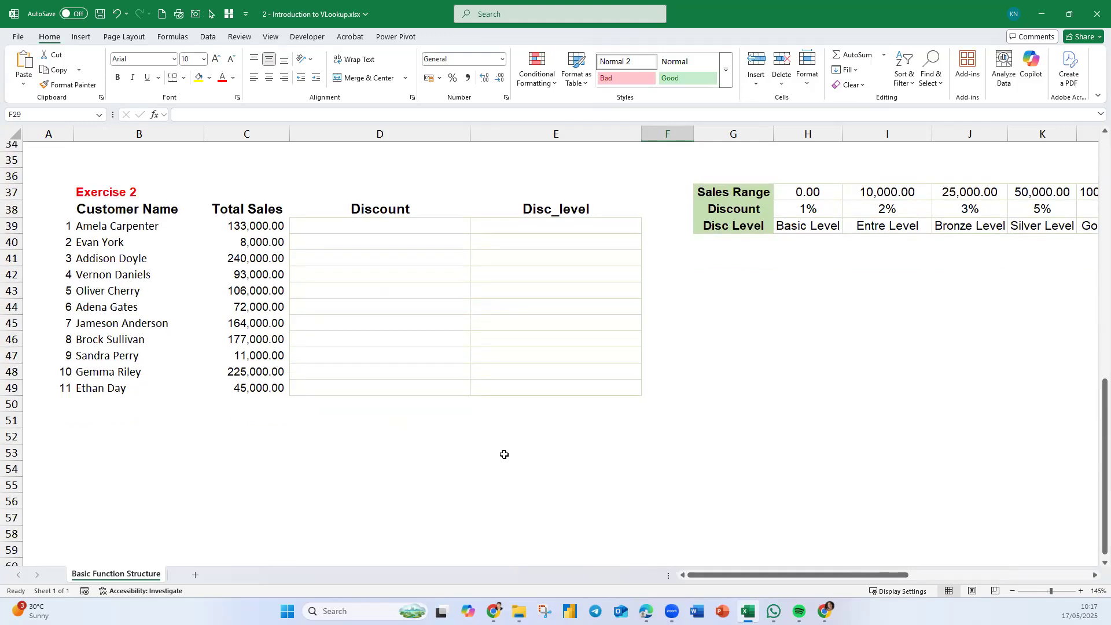
{"action": "left_click_drag", "start_coordinate": [756, 192], "coordinate": [830, 227]}
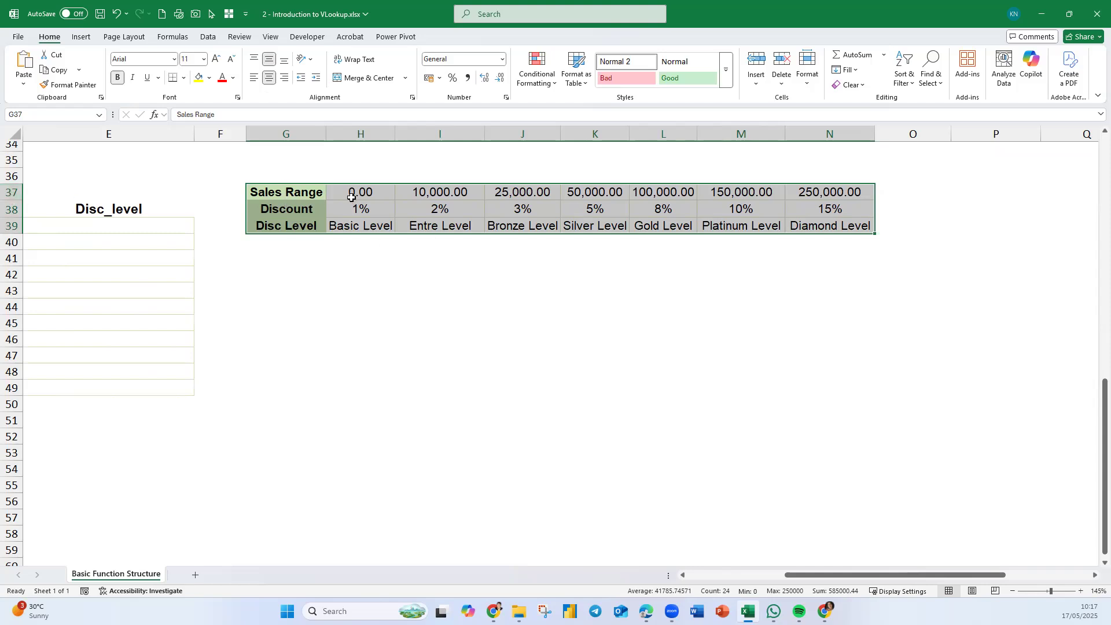
{"action": "left_click", "coordinate": [30, 115]}
{"action": "type", "text": "Dis"}
{"action": "key", "text": "Return"}
- Examine Exercise 2's horizontal discount table against Exercise 1's vertical table
{"action": "left_click_drag", "start_coordinate": [810, 576], "coordinate": [764, 588]}
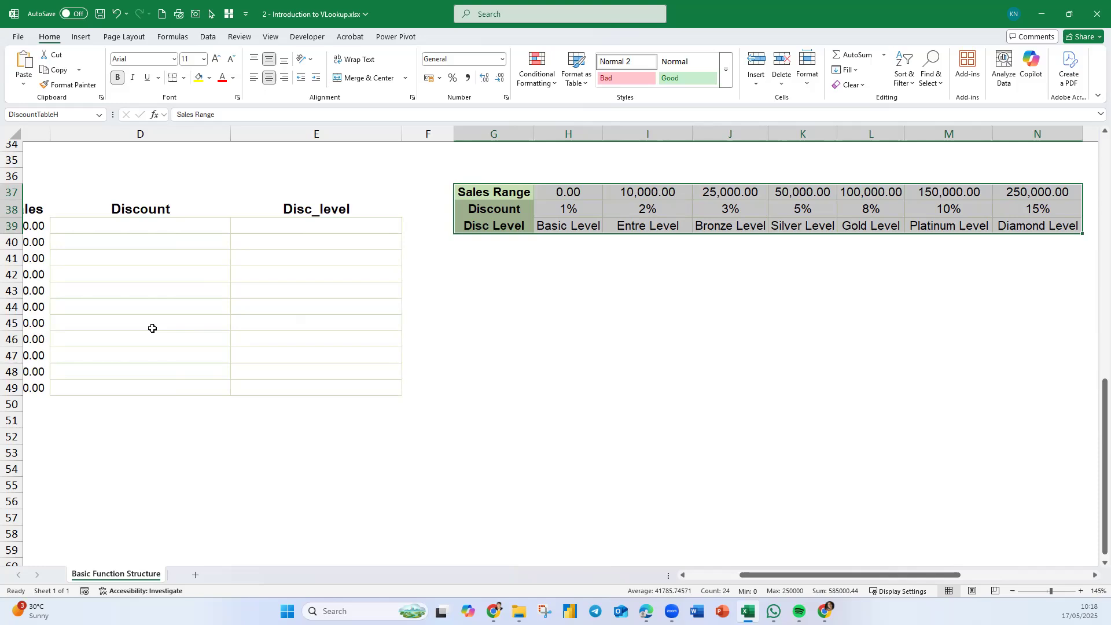
{"action": "scroll", "coordinate": [154, 324], "scroll_direction": "down", "scroll_amount": 1}
{"action": "left_click_drag", "start_coordinate": [748, 590], "coordinate": [735, 589]}
{"action": "scroll", "coordinate": [723, 501], "scroll_direction": "down", "scroll_amount": 1}
{"action": "scroll", "coordinate": [723, 501], "scroll_direction": "down", "scroll_amount": 3}
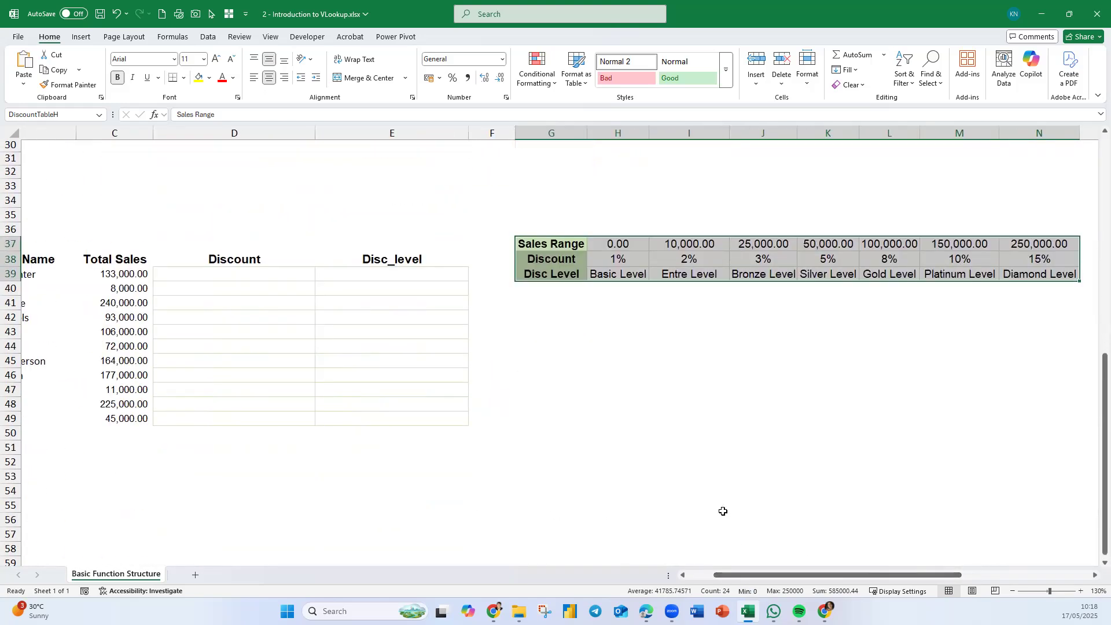
{"action": "left_click", "coordinate": [186, 230]}
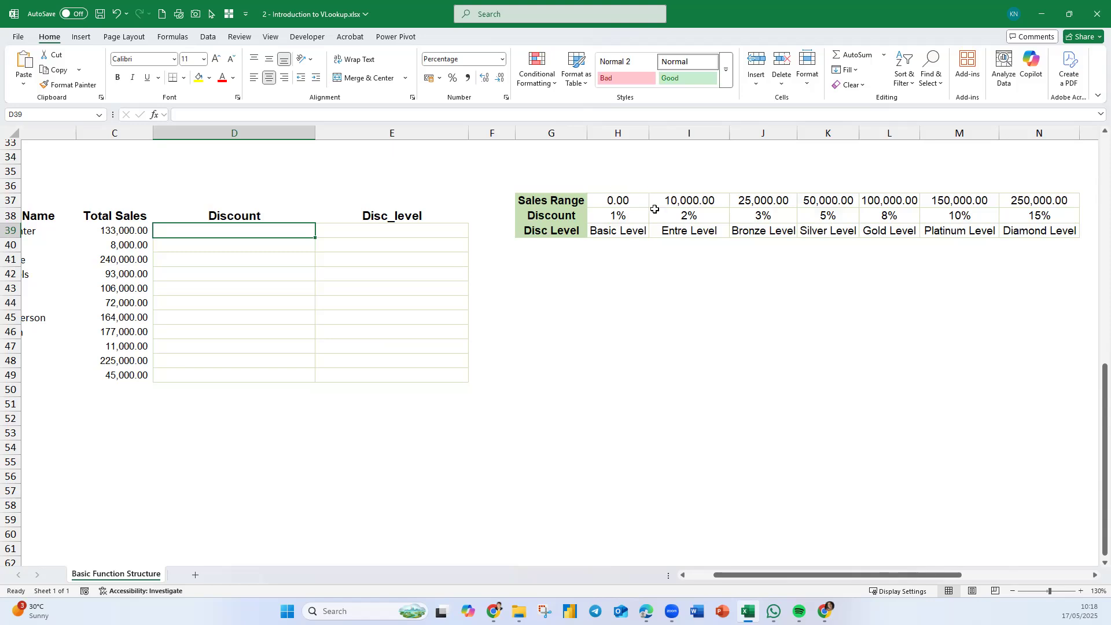
{"action": "scroll", "coordinate": [611, 250], "scroll_direction": "up", "scroll_amount": 5}
{"action": "scroll", "coordinate": [612, 250], "scroll_direction": "up", "scroll_amount": 3}
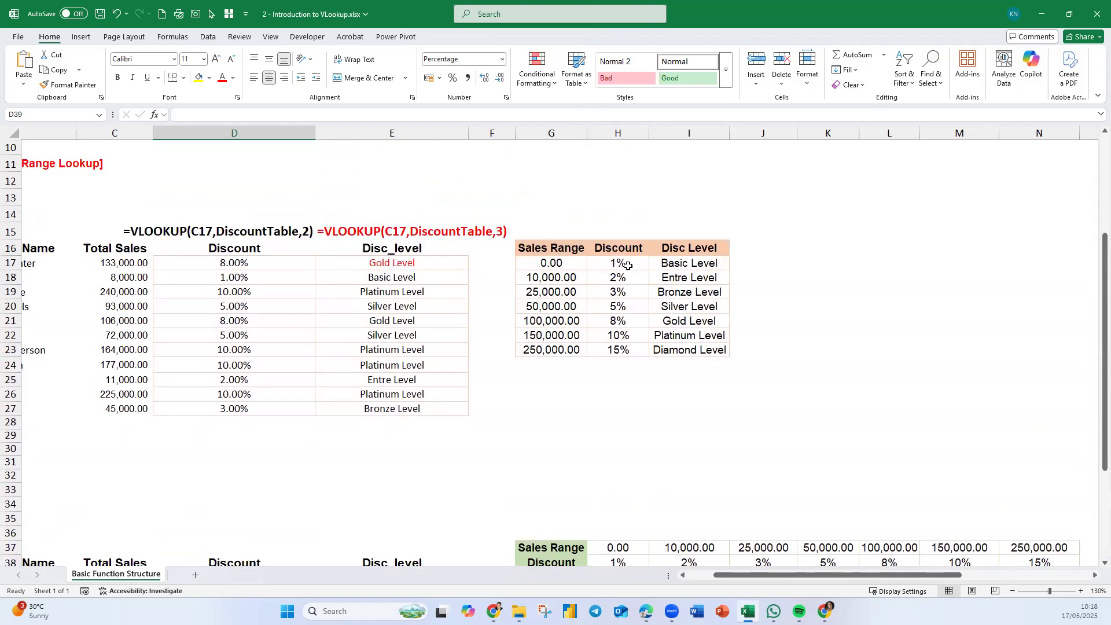
{"action": "scroll", "coordinate": [594, 412], "scroll_direction": "down", "scroll_amount": 9}
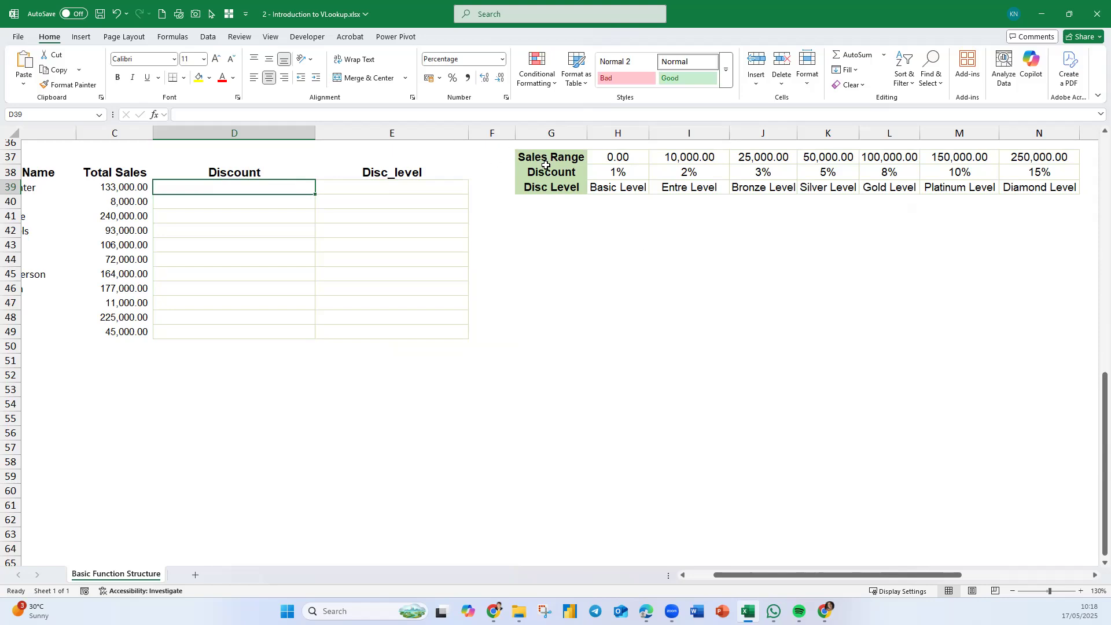
{"action": "left_click_drag", "start_coordinate": [559, 158], "coordinate": [1074, 189]}
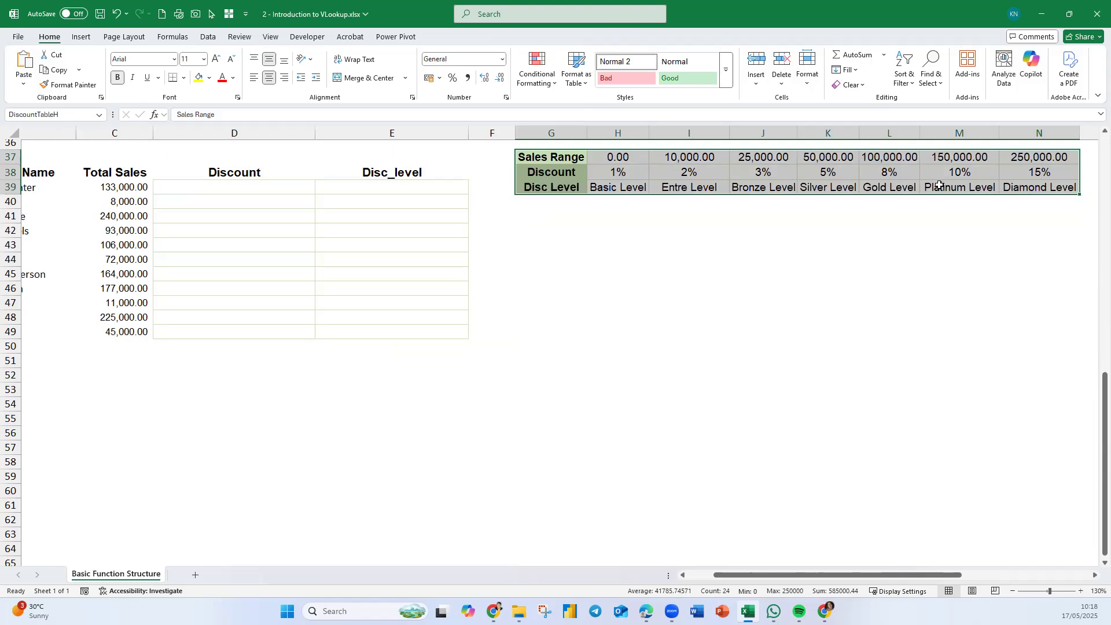
- Enter an approximate-match HLOOKUP in D39 returning row 2 of DiscountTableH for the sales value in C39
{"action": "left_click", "coordinate": [247, 190]}
{"action": "type", "text": "="}
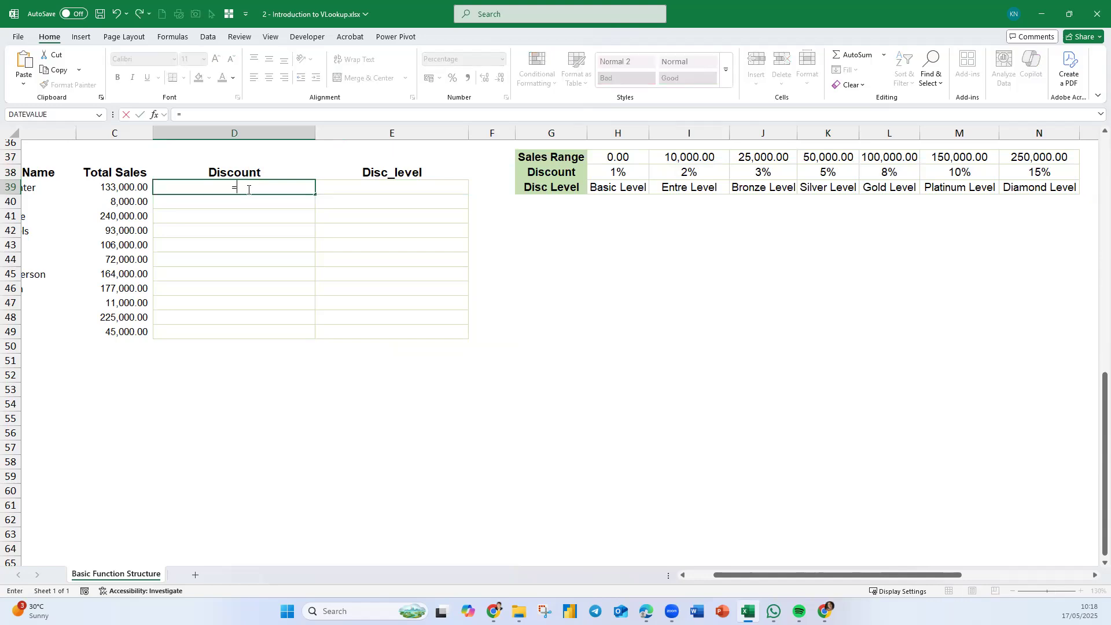
{"action": "type", "text": "h"}
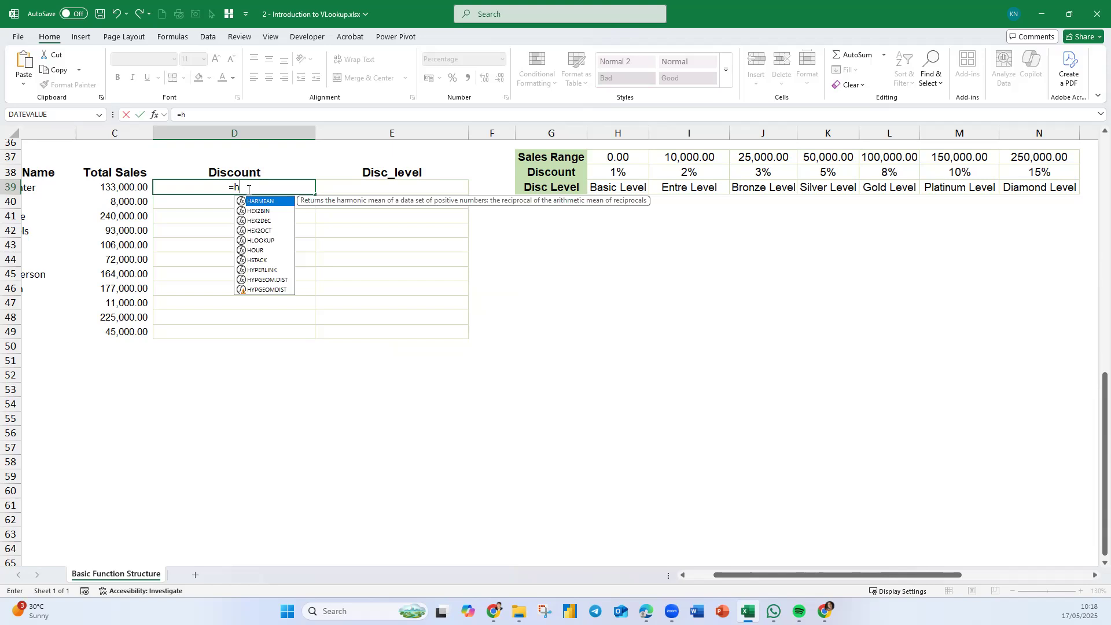
{"action": "type", "text": "l"}
{"action": "key", "text": "Tab"}
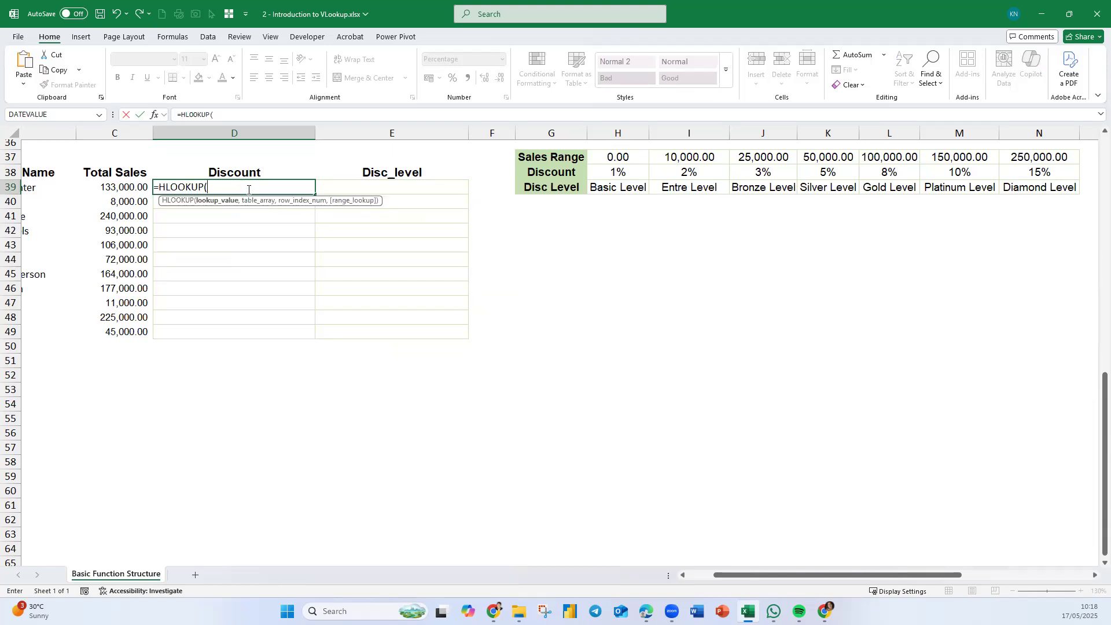
{"action": "left_click", "coordinate": [107, 186]}
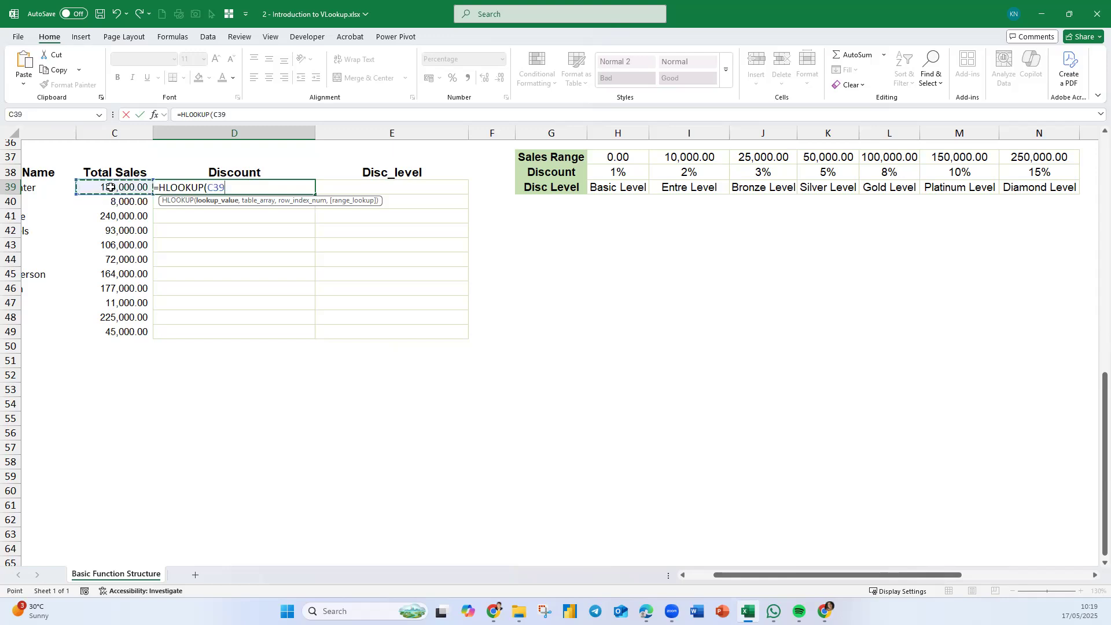
{"action": "type", "text": ","}
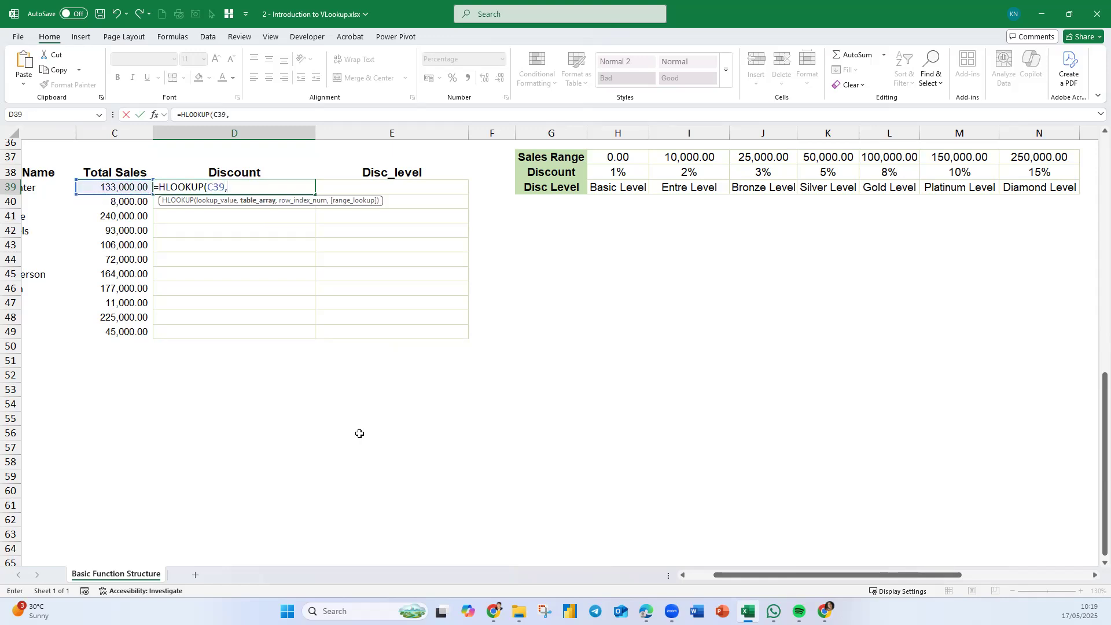
{"action": "type", "text": "dis"}
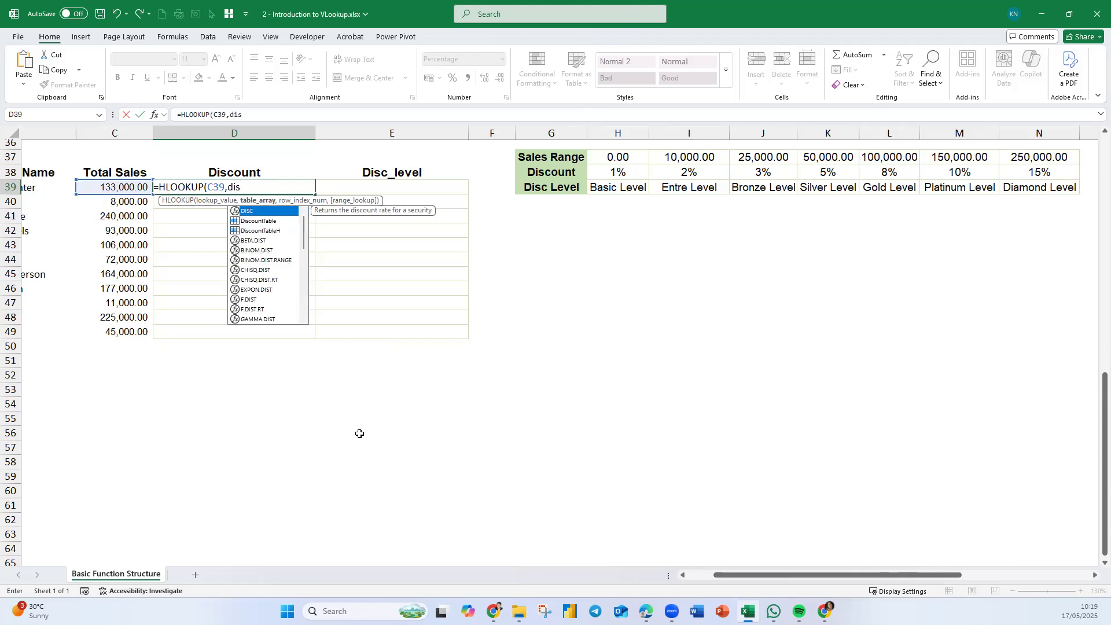
{"action": "key", "text": "Down"}
{"action": "key", "text": "Down"}
{"action": "key", "text": "Tab"}
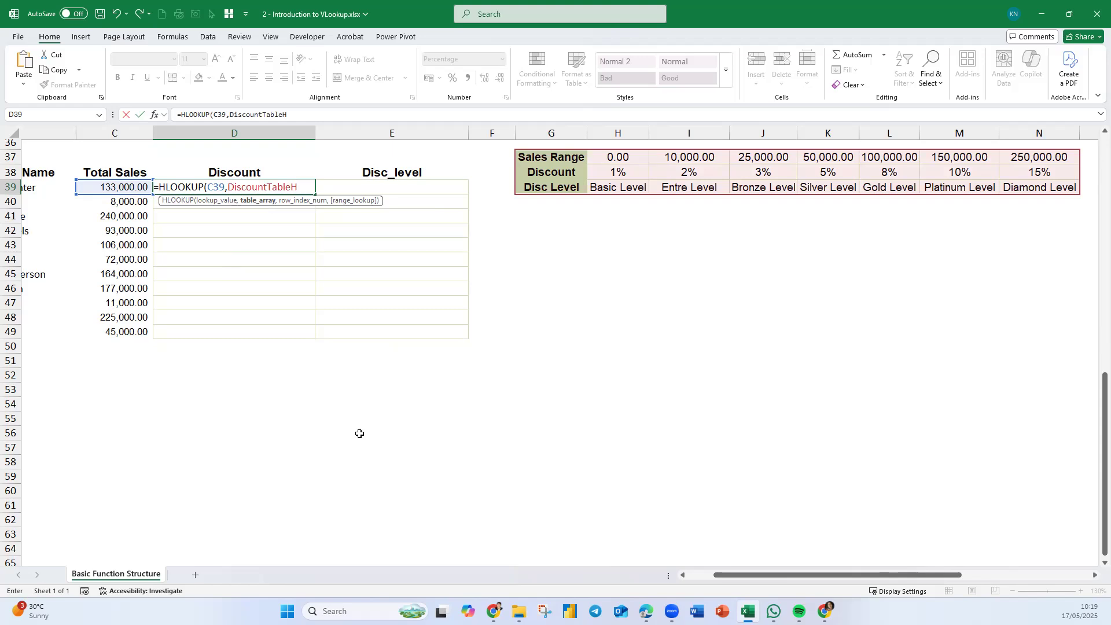
{"action": "type", "text": ","}
{"action": "type", "text": "2"}
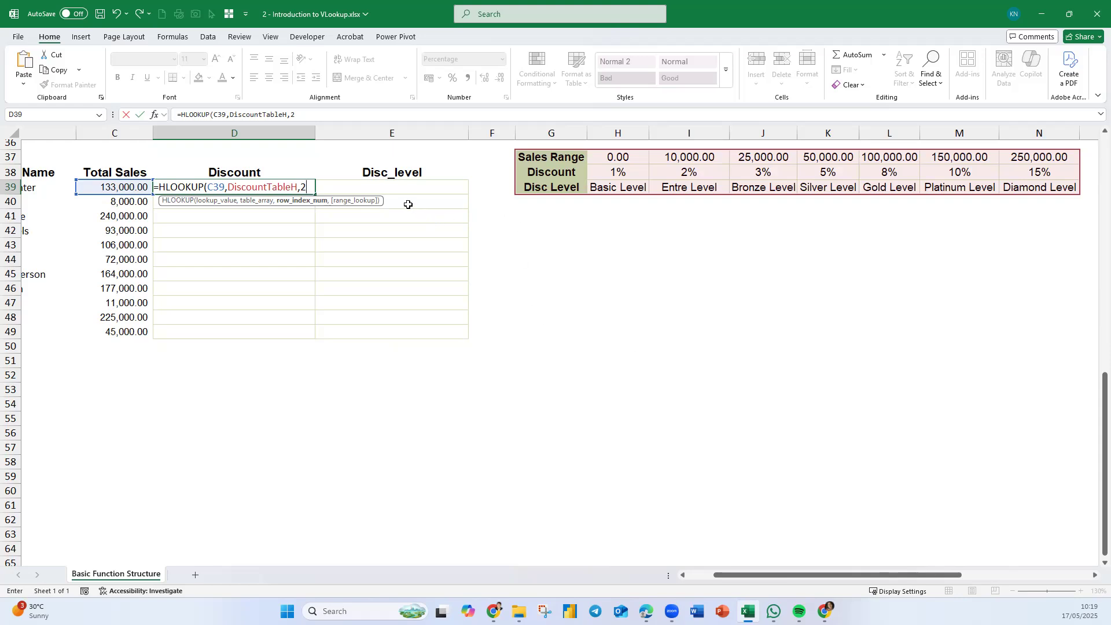
{"action": "type", "text": ","}
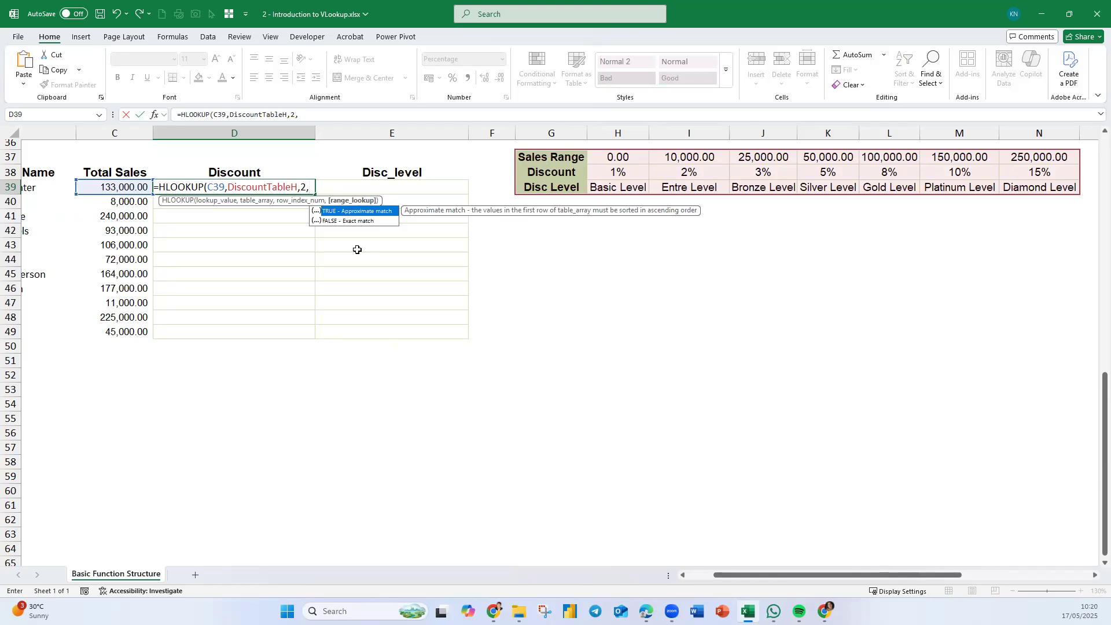
{"action": "key", "text": "BackSpace"}
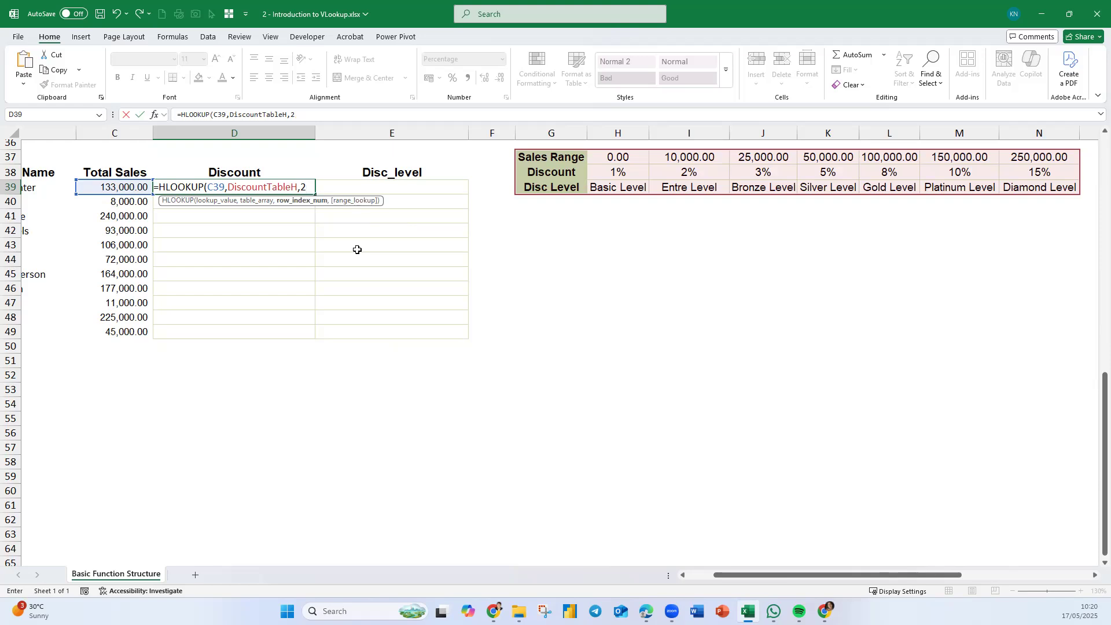
{"action": "key", "text": "Return"}
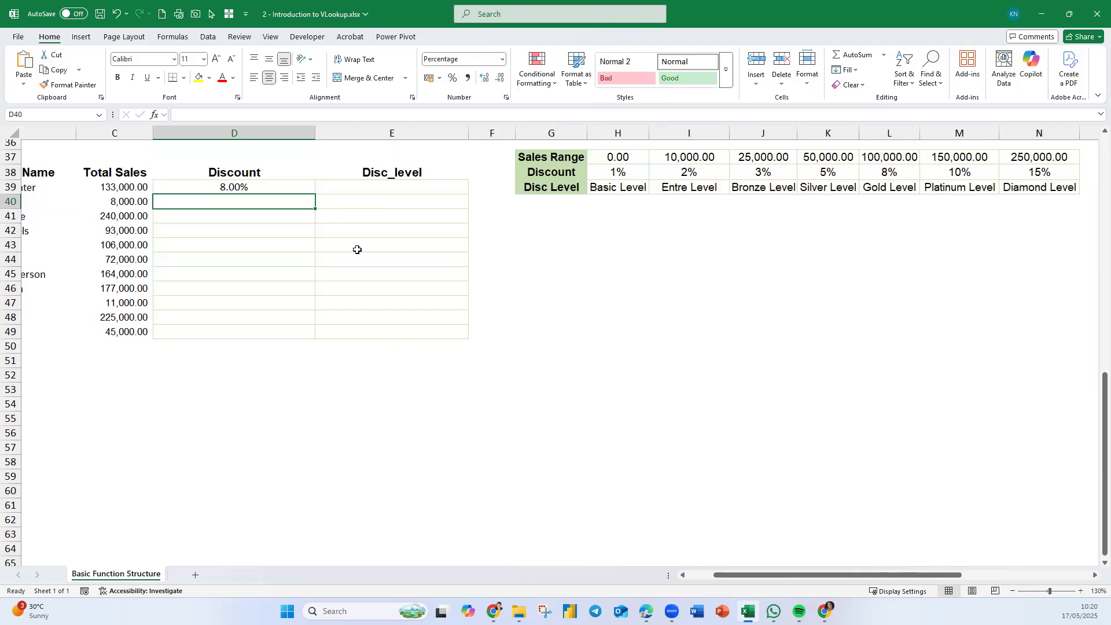
- Copy D39's HLOOKUP formula into E39 and change its row index to 3 for the discount level
{"action": "left_click", "coordinate": [291, 187]}
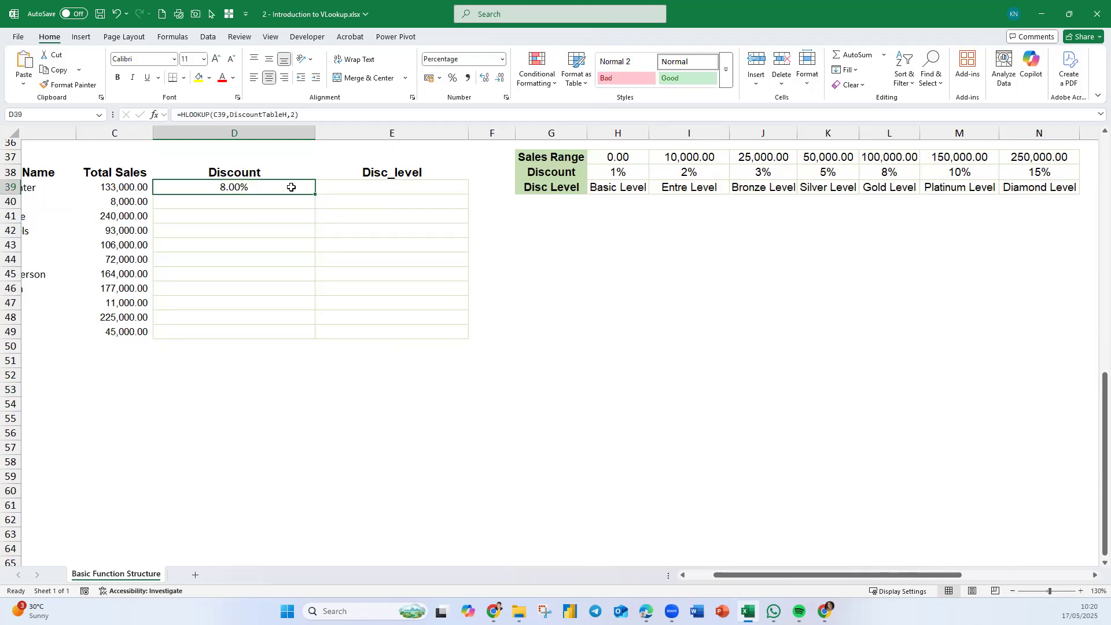
{"action": "double_click", "coordinate": [291, 186]}
{"action": "left_click_drag", "start_coordinate": [310, 188], "coordinate": [101, 193]}
{"action": "key", "text": "ctrl+c"}
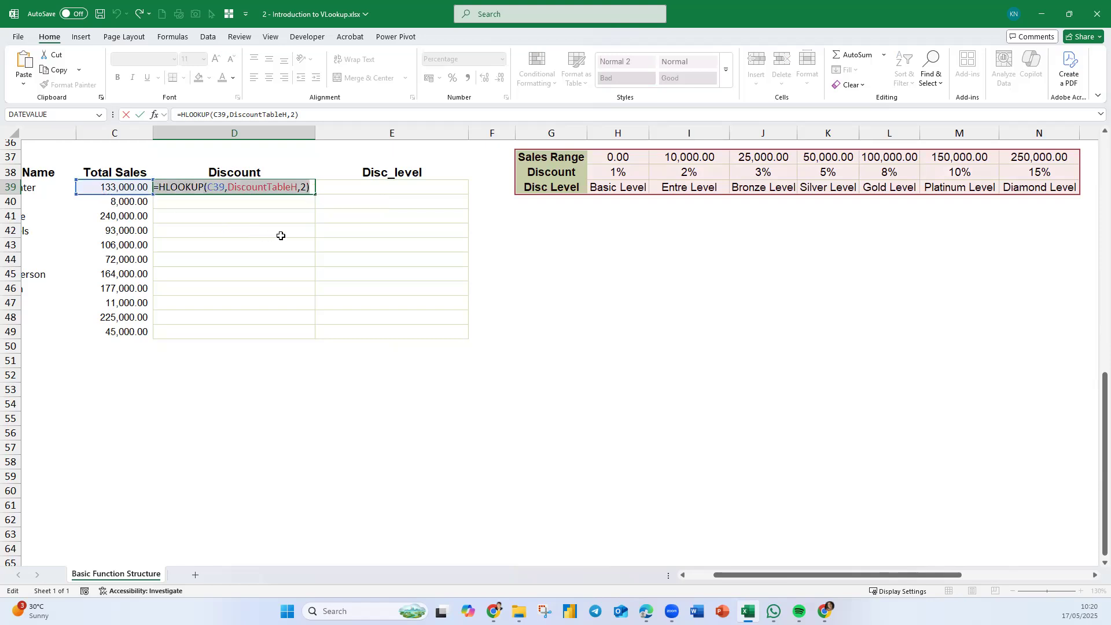
{"action": "key", "text": "Return"}
{"action": "double_click", "coordinate": [418, 185]}
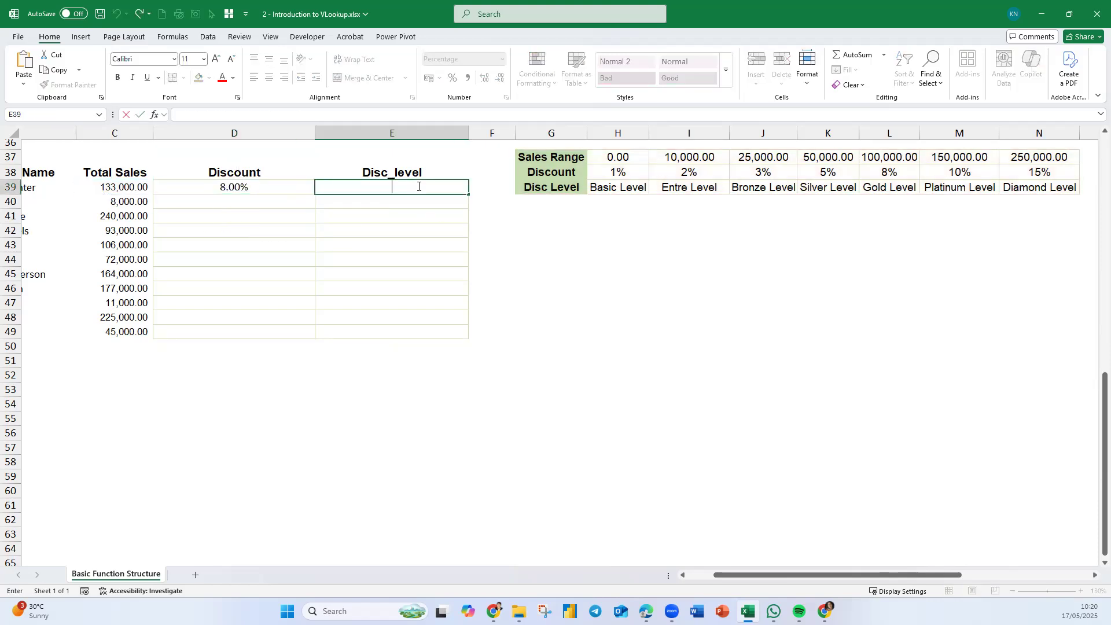
{"action": "key", "text": "ctrl+v"}
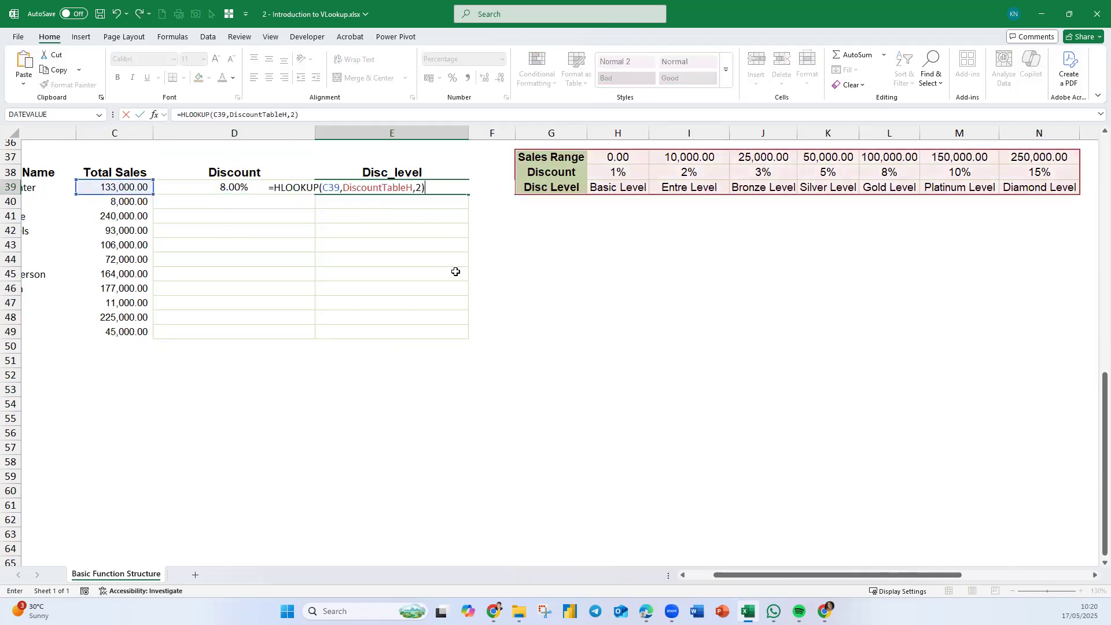
{"action": "left_click", "coordinate": [414, 187]}
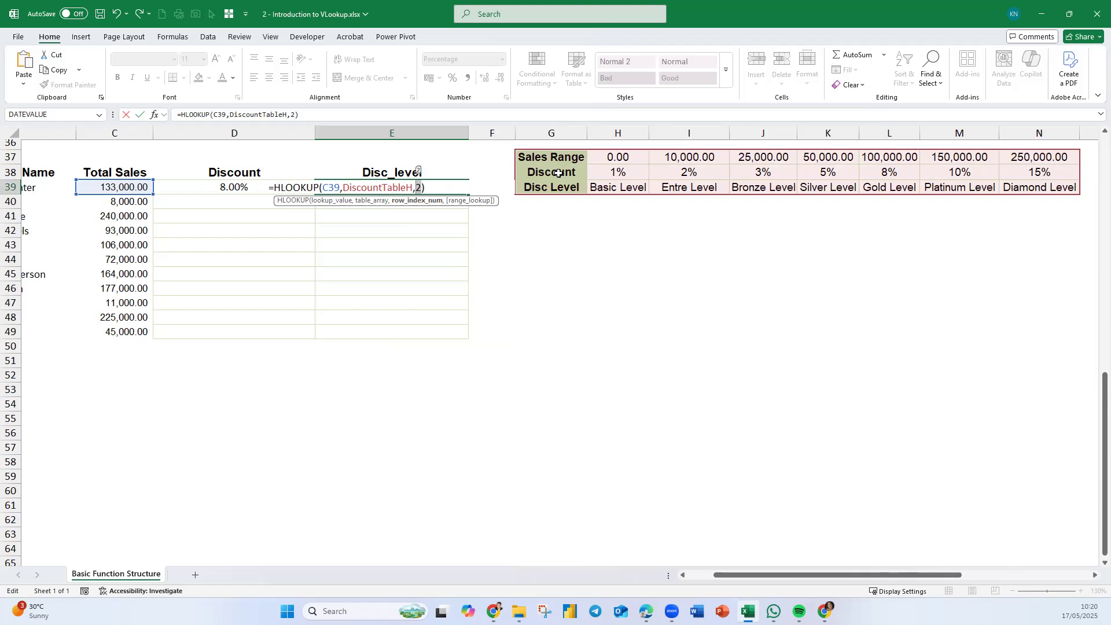
{"action": "type", "text": "3"}
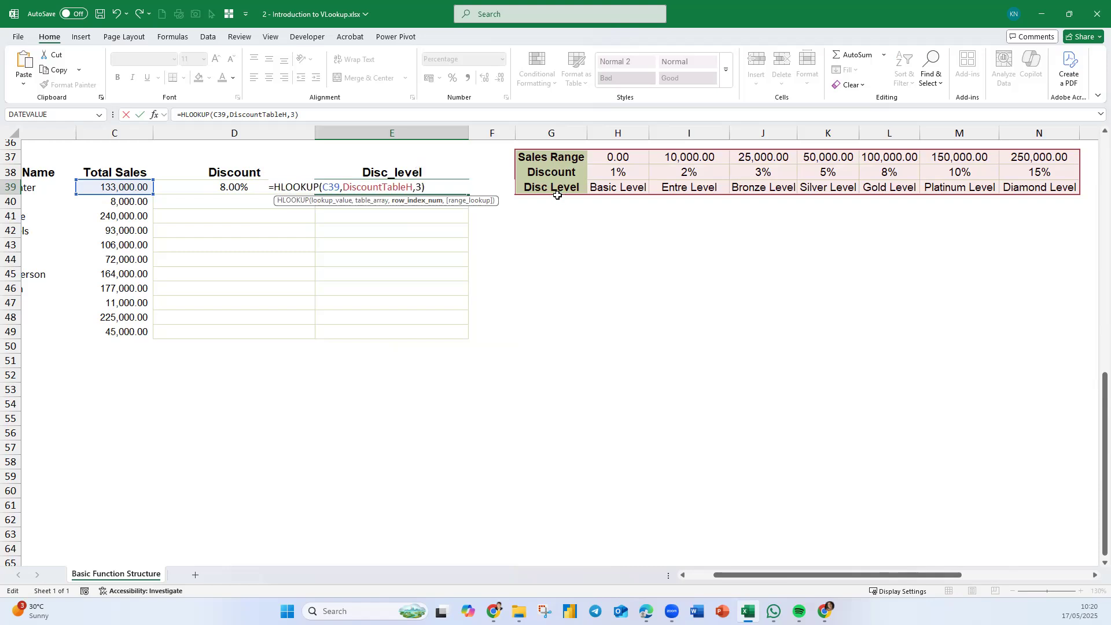
{"action": "key", "text": "Return"}
- Fill the D39:E39 lookup formulas down through row 49
{"action": "left_click_drag", "start_coordinate": [280, 185], "coordinate": [447, 339]}
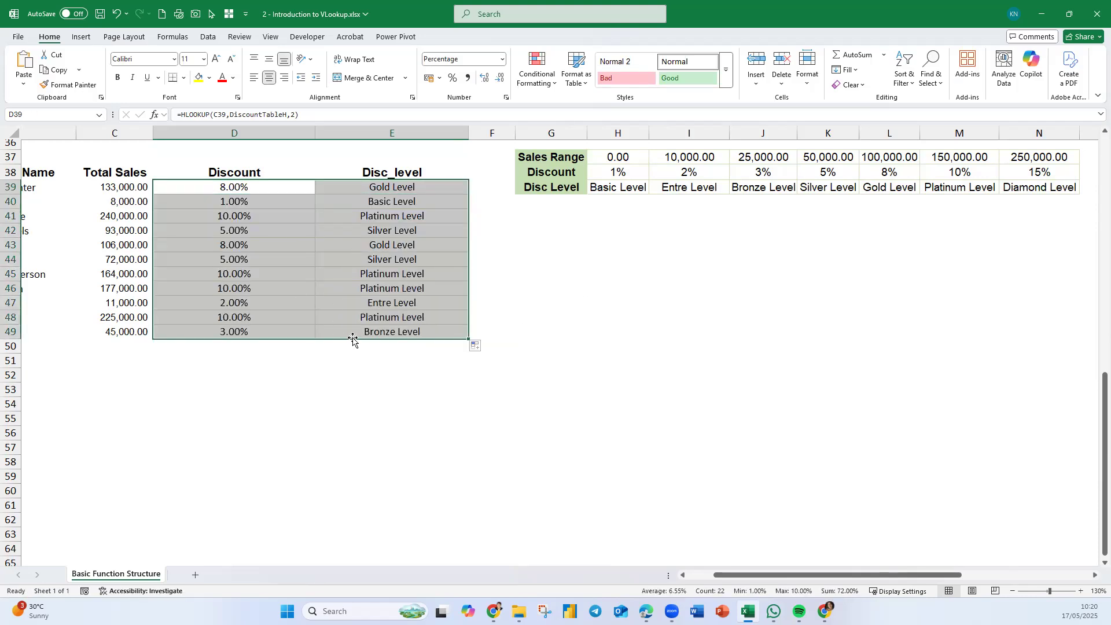
{"action": "scroll", "coordinate": [352, 340], "scroll_direction": "up", "scroll_amount": 8}
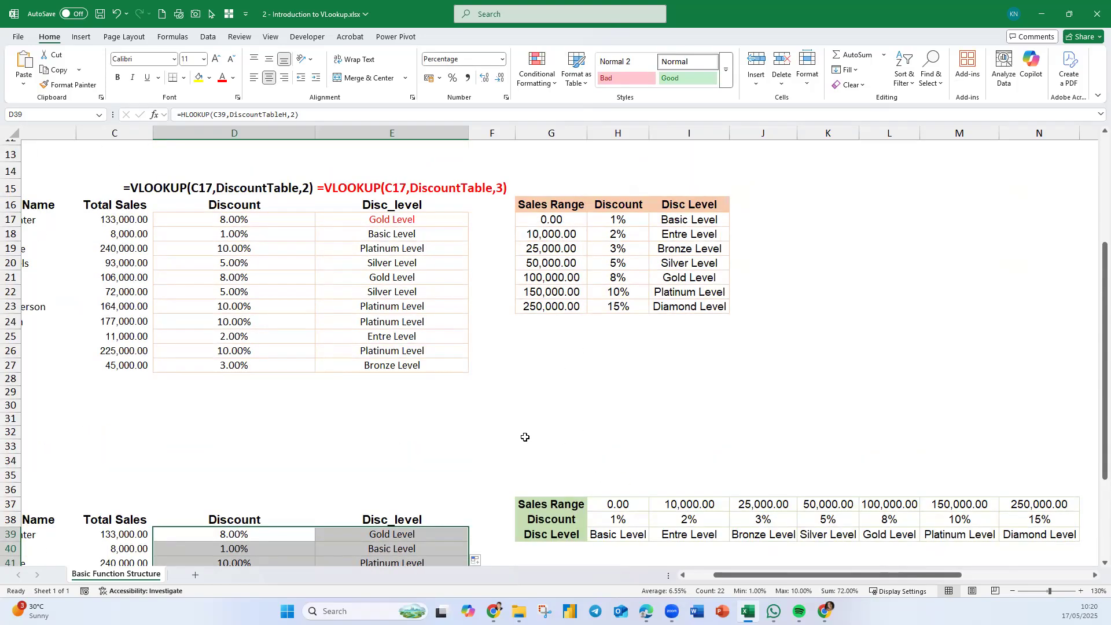
{"action": "scroll", "coordinate": [405, 479], "scroll_direction": "down", "scroll_amount": 3}
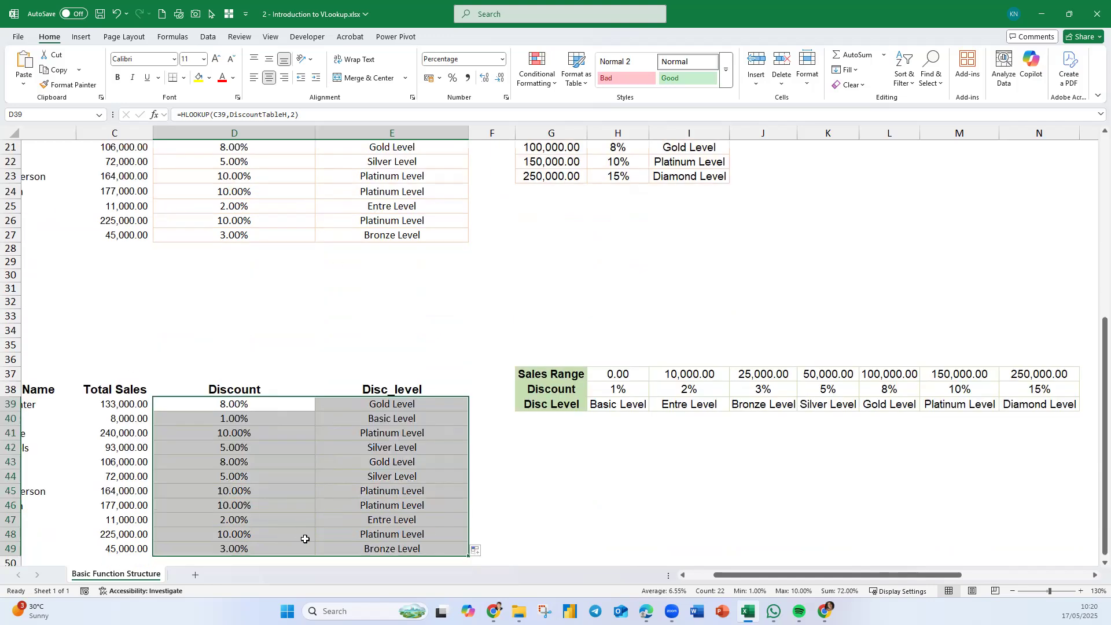
- Show D39's formula as text in D37 using FORMULATEXT
{"action": "left_click", "coordinate": [218, 375]}
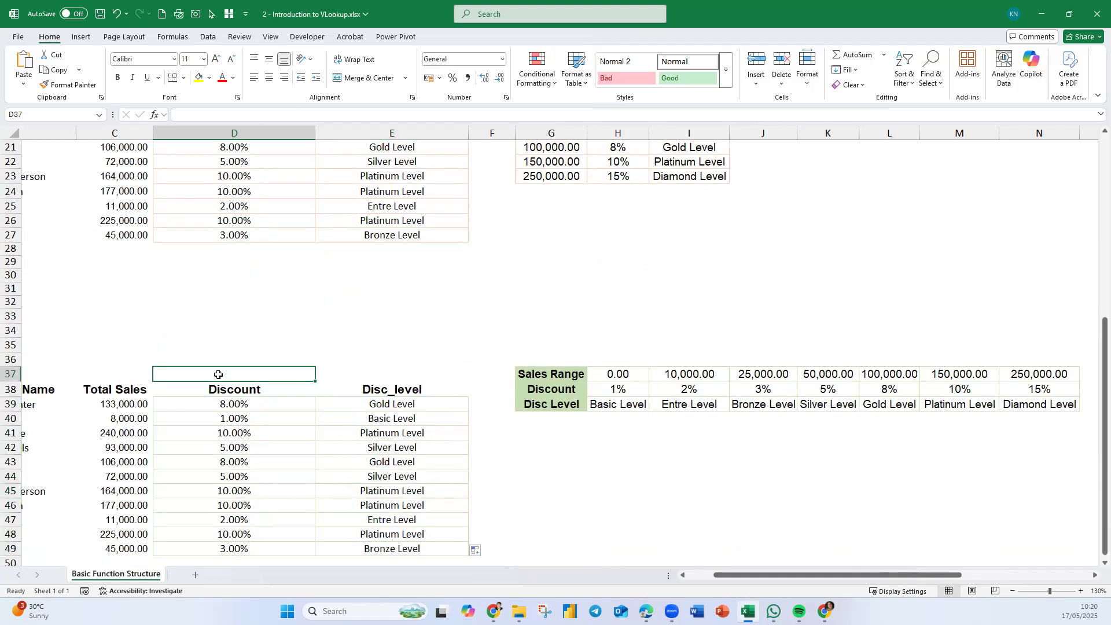
{"action": "type", "text": "=fomr"}
{"action": "key", "text": "BackSpace"}
{"action": "key", "text": "BackSpace"}
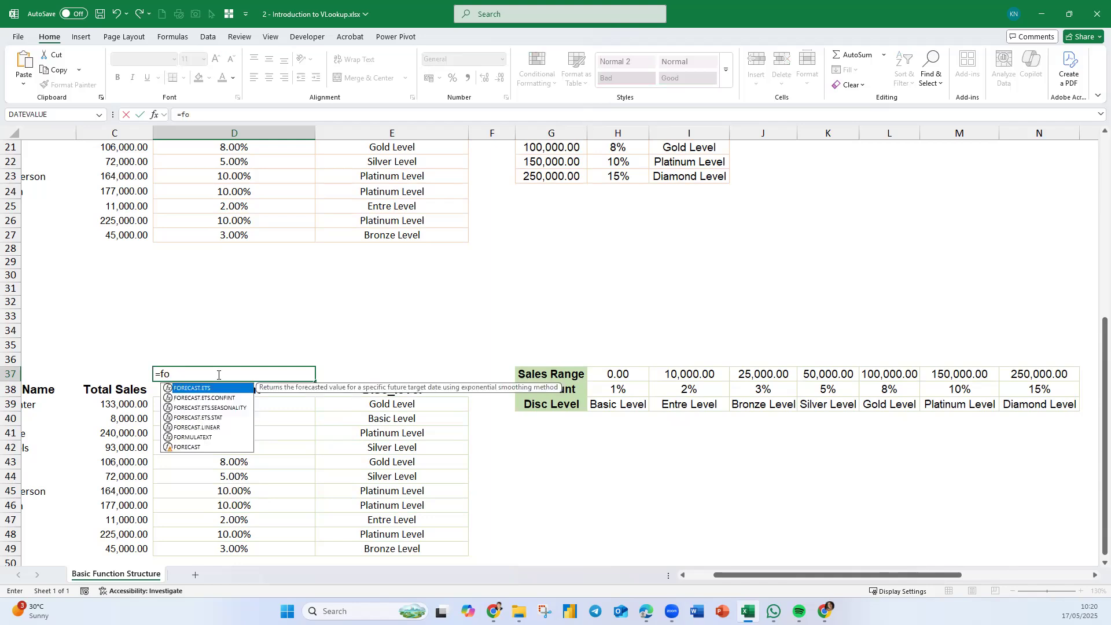
{"action": "type", "text": "rm"}
{"action": "key", "text": "Tab"}
{"action": "type", "text": "D39"}
{"action": "key", "text": "Return"}
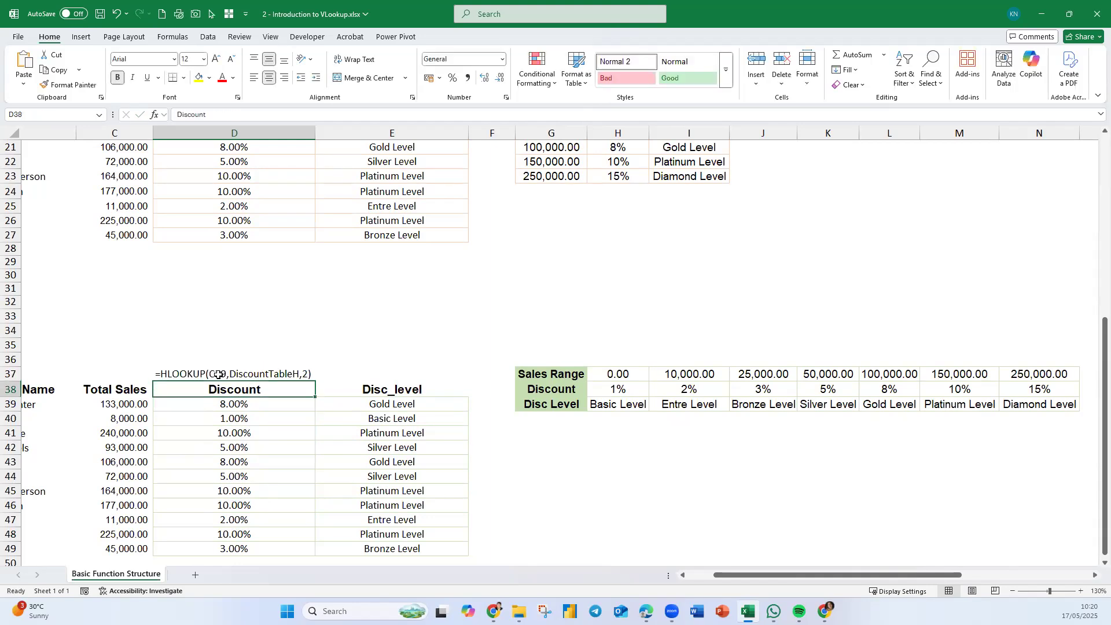
- Extend D37's formula-text display across to E37 and color the text of D37 and D39 red
{"action": "left_click", "coordinate": [269, 370]}
{"action": "left_click_drag", "start_coordinate": [317, 382], "coordinate": [370, 394]}
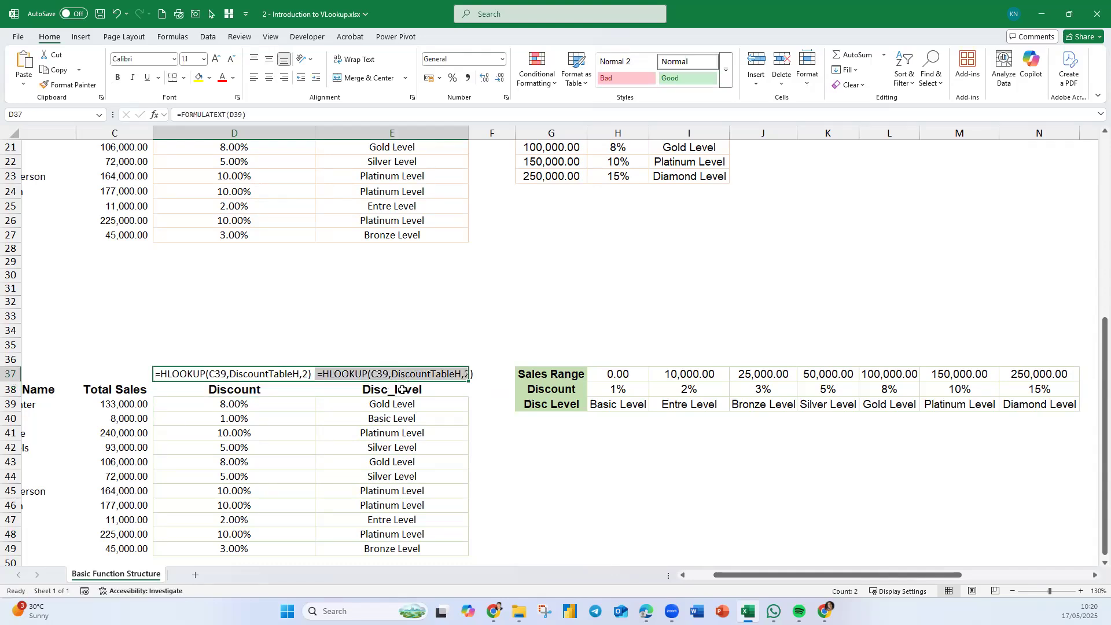
{"action": "left_click", "coordinate": [263, 404]}
{"action": "left_click", "coordinate": [226, 81]}
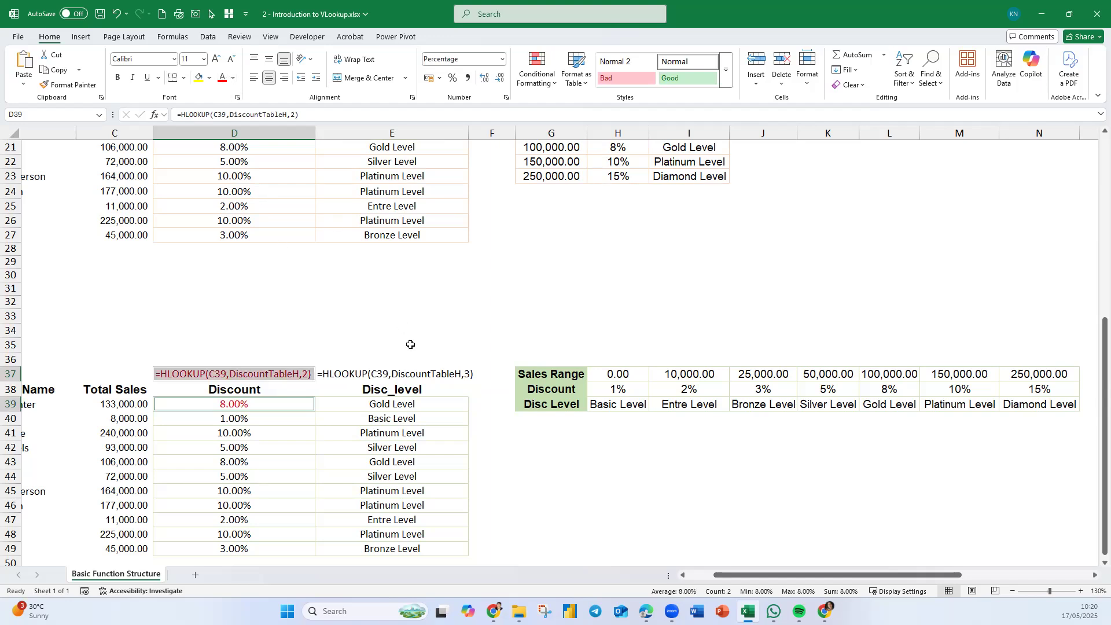
- Enlarge D37's font to 14 pt and right-align it
{"action": "left_click", "coordinate": [289, 356]}
{"action": "left_click", "coordinate": [289, 376]}
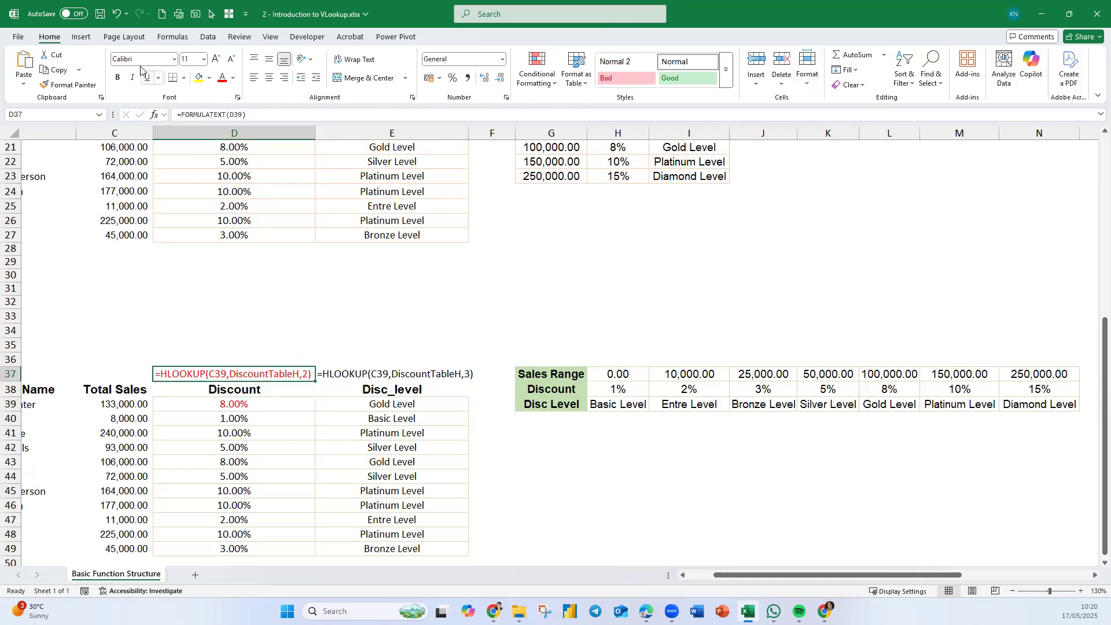
{"action": "left_click", "coordinate": [219, 60]}
{"action": "left_click", "coordinate": [219, 59]}
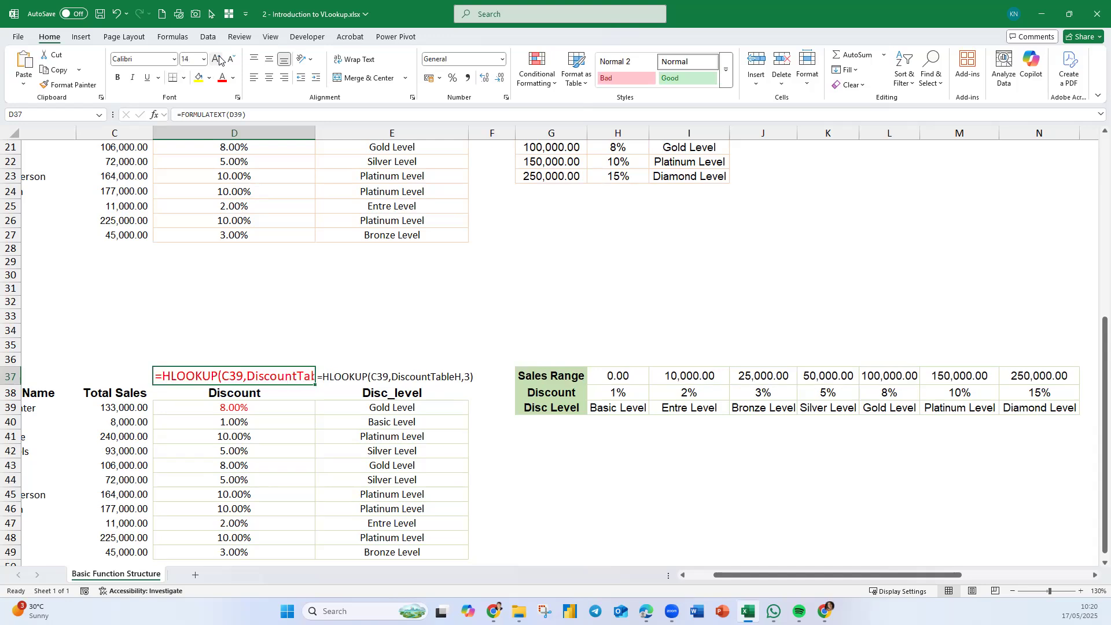
{"action": "left_click", "coordinate": [284, 78]}
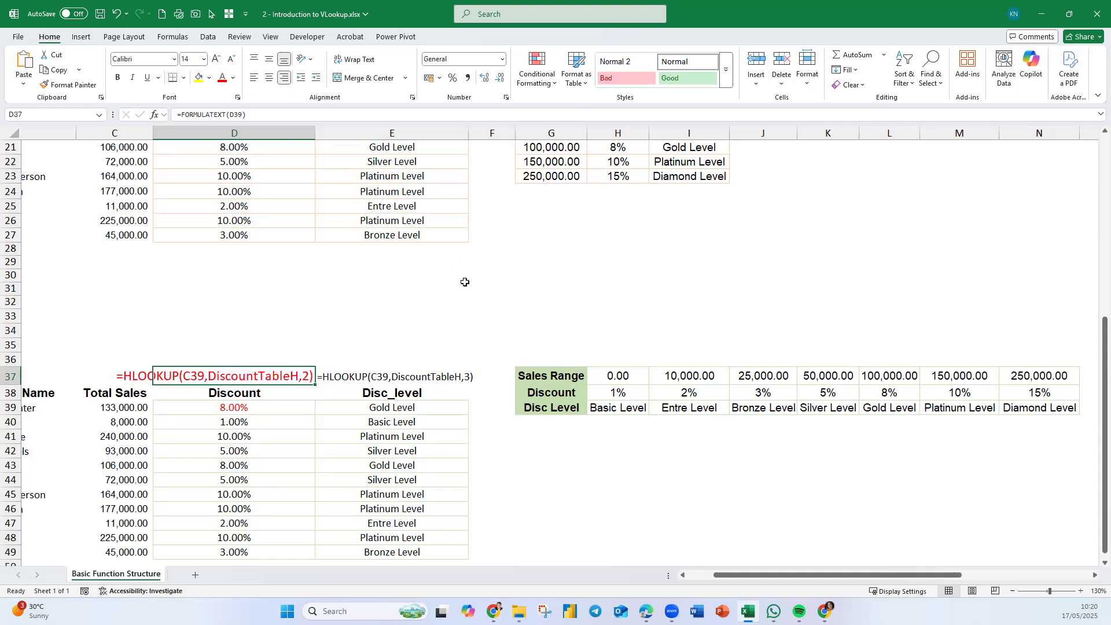
{"action": "left_click", "coordinate": [464, 287]}
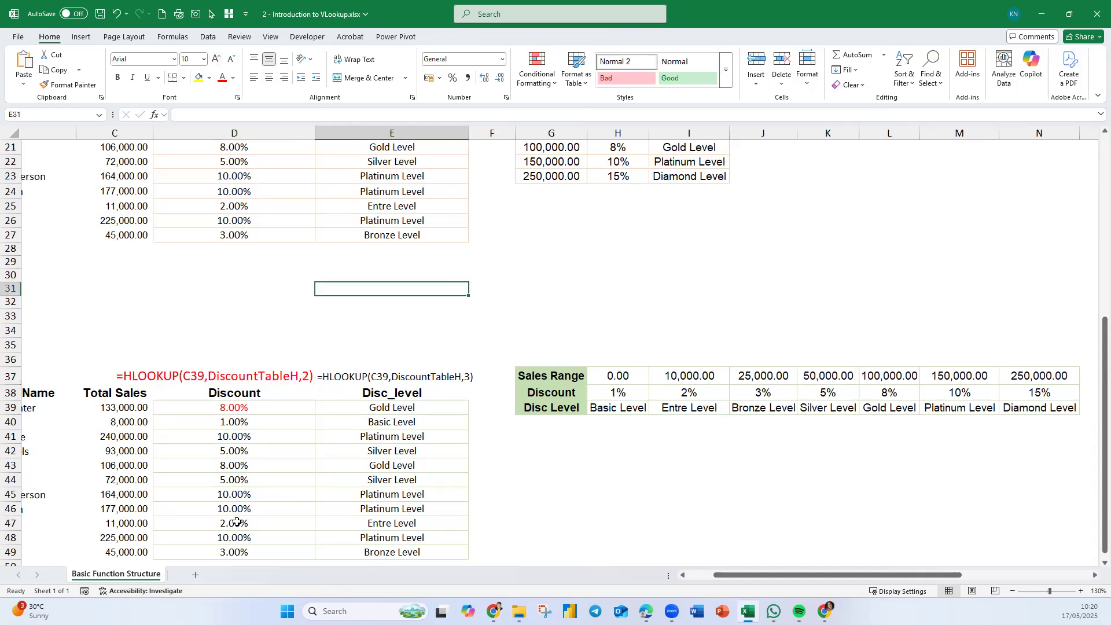
- Compare Exercise 2's HLOOKUP results with Exercise 1's VLOOKUP results
{"action": "scroll", "coordinate": [235, 482], "scroll_direction": "up", "scroll_amount": 2}
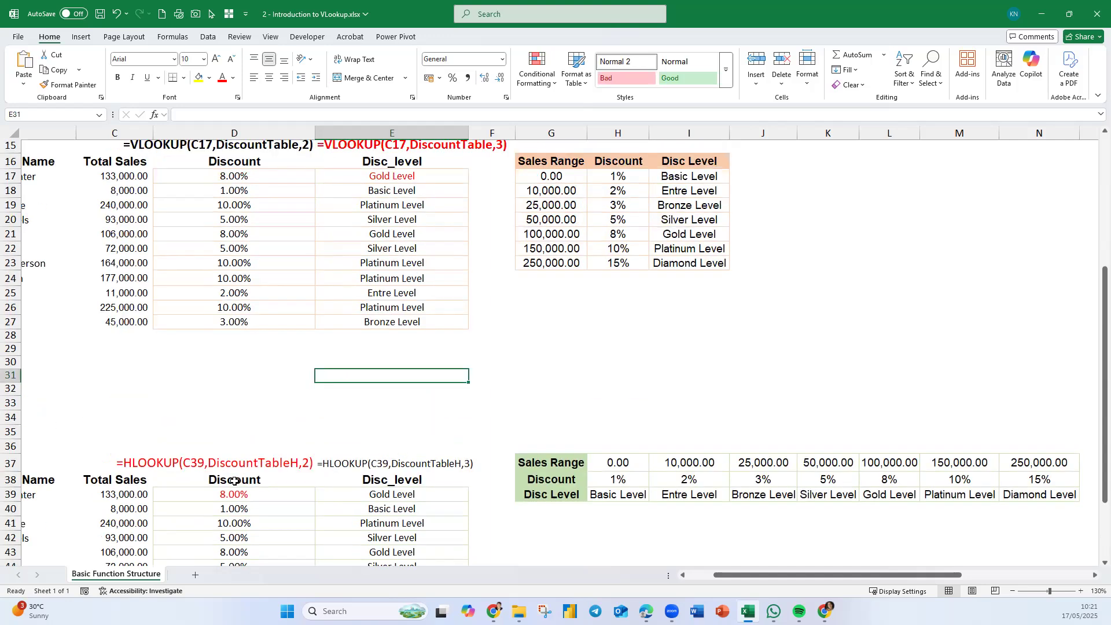
{"action": "scroll", "coordinate": [273, 250], "scroll_direction": "up", "scroll_amount": 1}
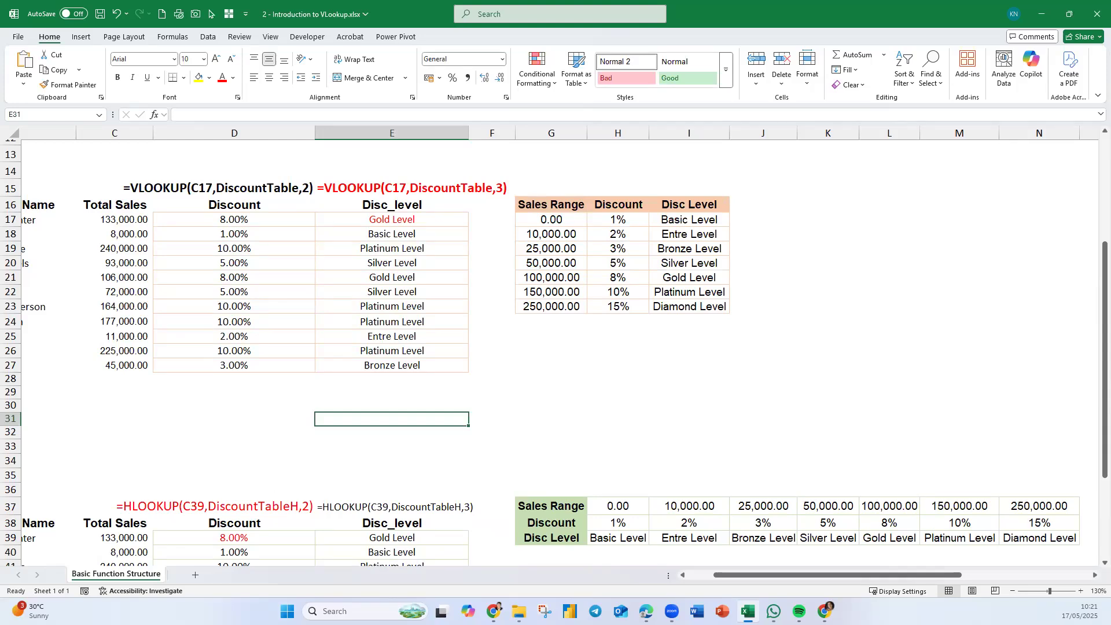
{"action": "key", "text": "alt+Tab"}
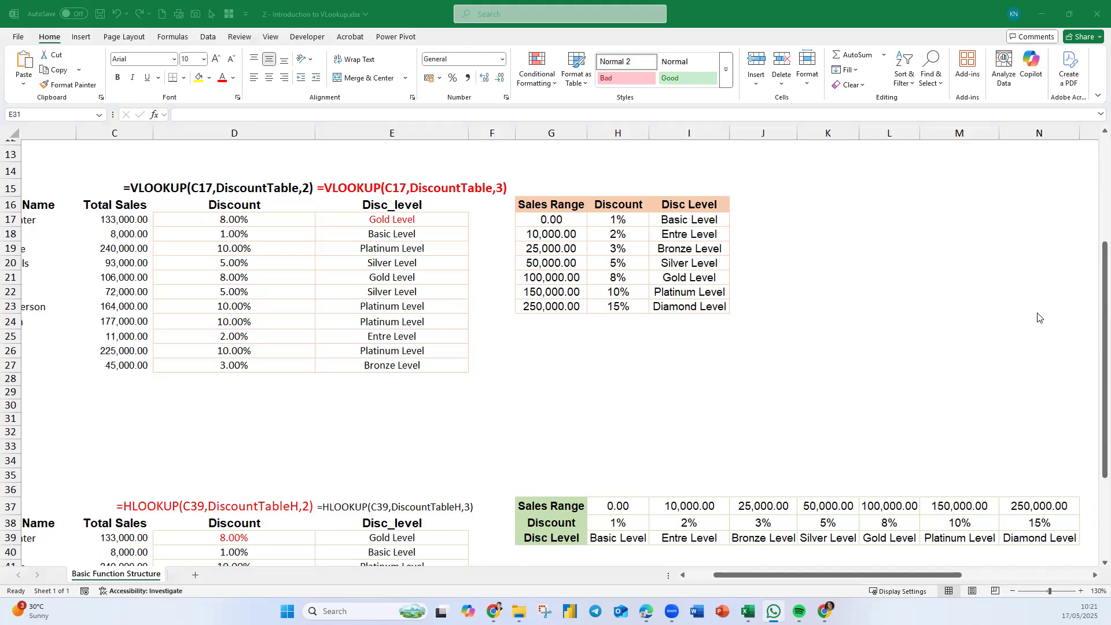
{"action": "left_click", "coordinate": [470, 424]}
{"action": "scroll", "coordinate": [553, 409], "scroll_direction": "up", "scroll_amount": 2}
{"action": "scroll", "coordinate": [554, 409], "scroll_direction": "down", "scroll_amount": 3}
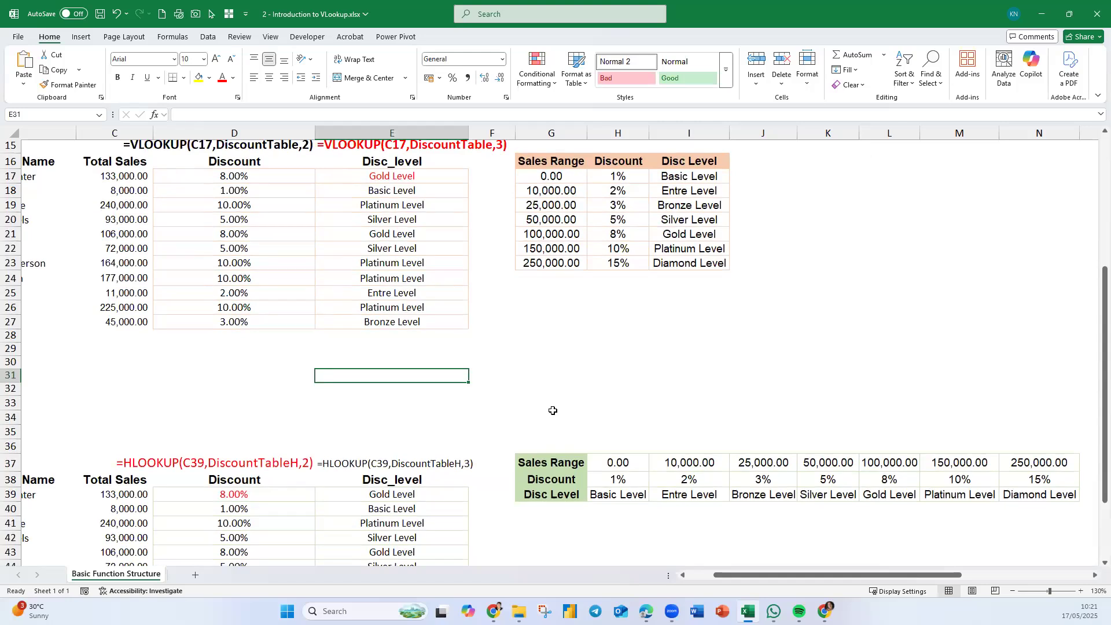
{"action": "scroll", "coordinate": [592, 411], "scroll_direction": "up", "scroll_amount": 1}
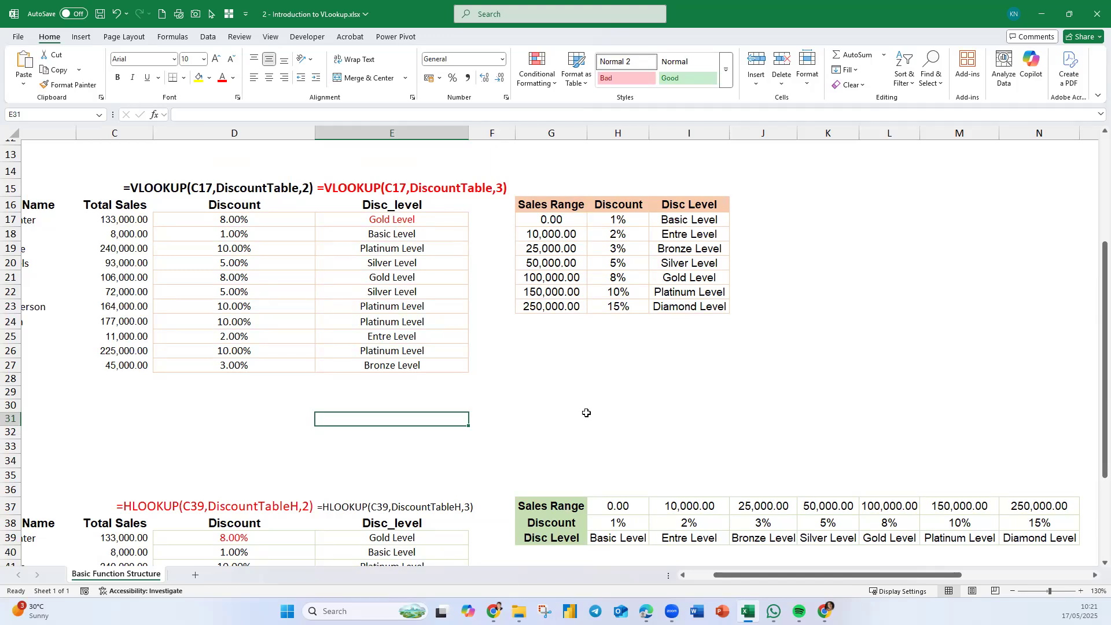
{"action": "left_click", "coordinate": [831, 338]}
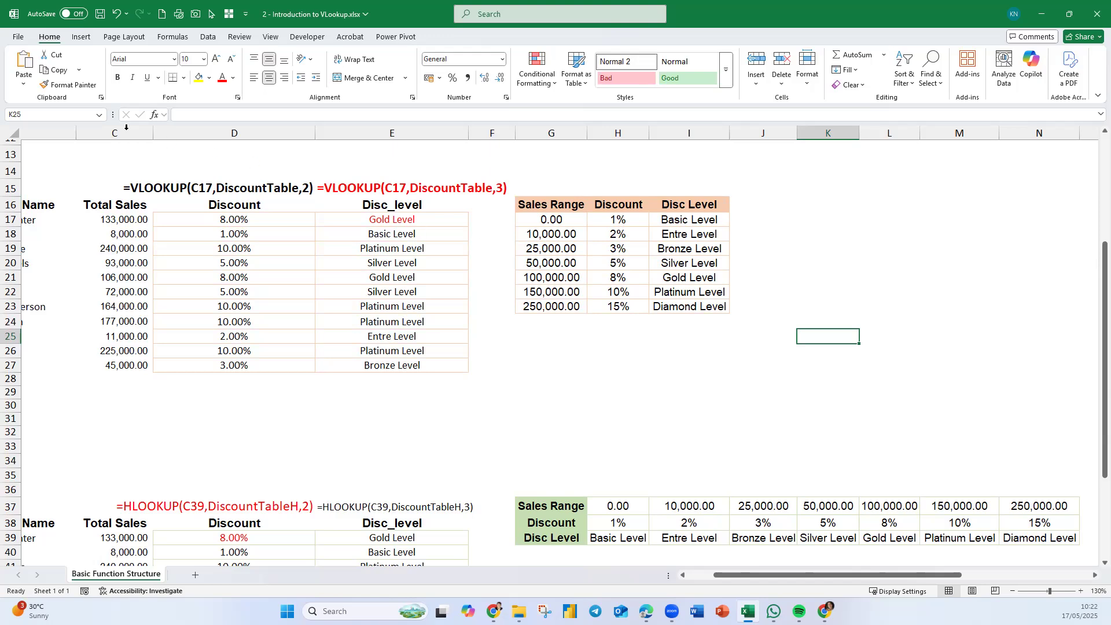
- Save the workbook as "2 - Introduction to VLookup - Done" in the same folder and close it
{"action": "left_click", "coordinate": [18, 36]}
{"action": "left_click", "coordinate": [46, 195]}
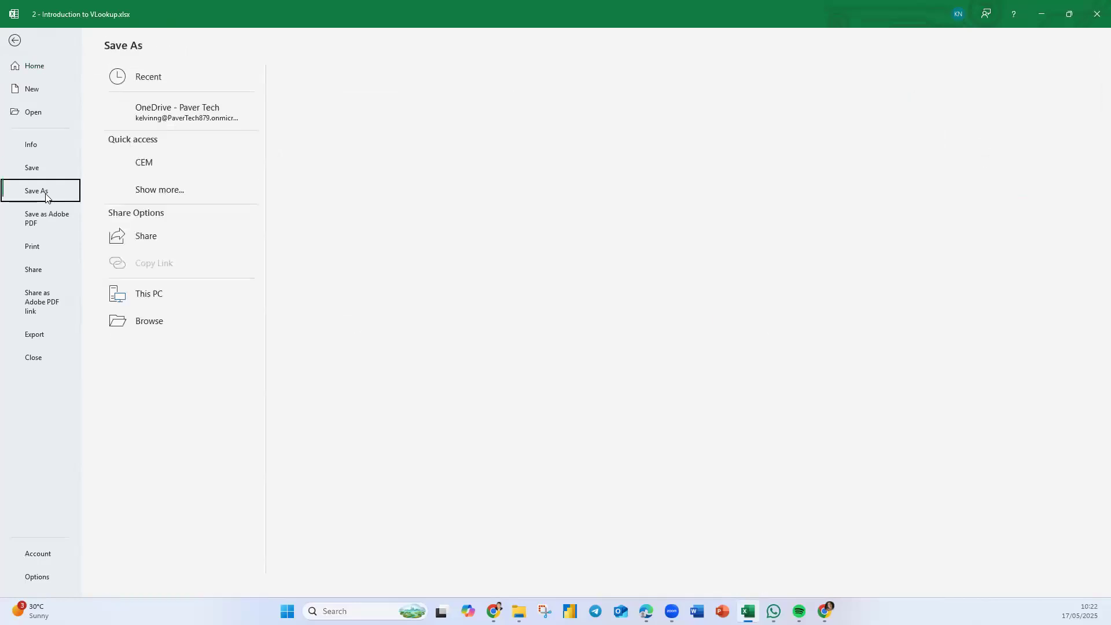
{"action": "left_click", "coordinate": [402, 88]}
{"action": "left_click", "coordinate": [402, 89]}
{"action": "type", "text": "- Done"}
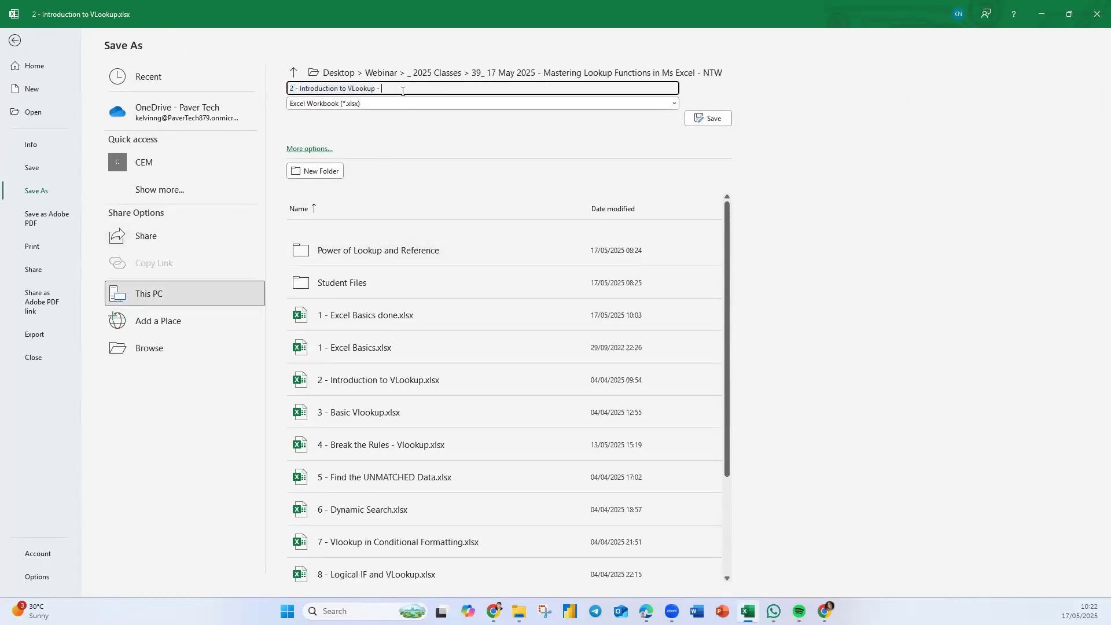
{"action": "left_click", "coordinate": [718, 117]}
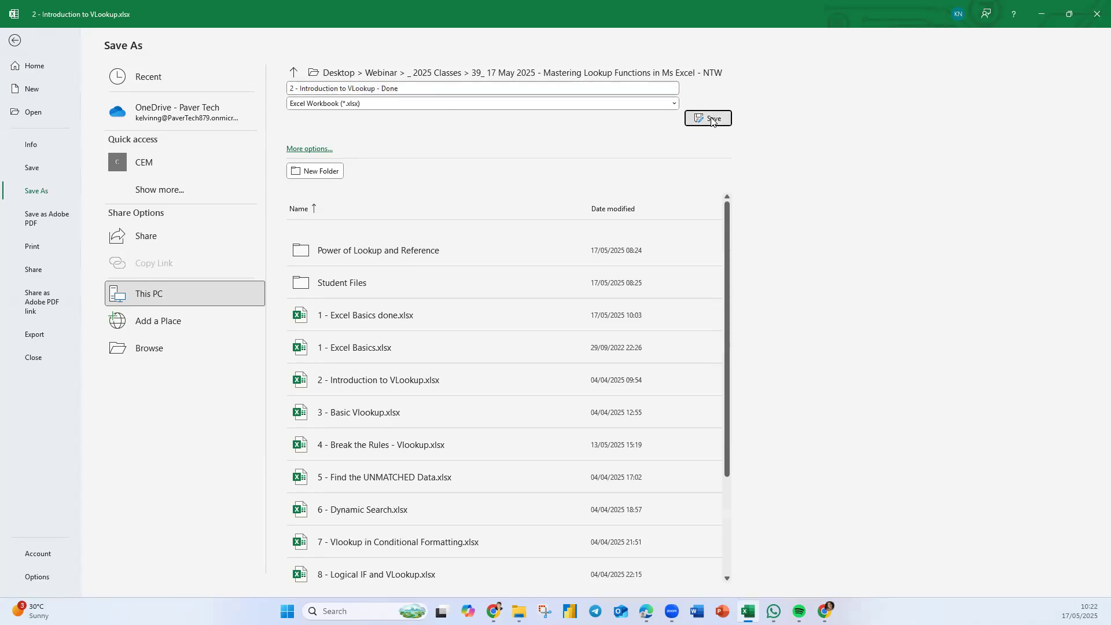
{"action": "left_click", "coordinate": [1095, 15]}
- Open the workbook 3 - Basic Vlookup.xlsx from the class folder
{"action": "left_click_drag", "start_coordinate": [354, 269], "coordinate": [608, 624]}
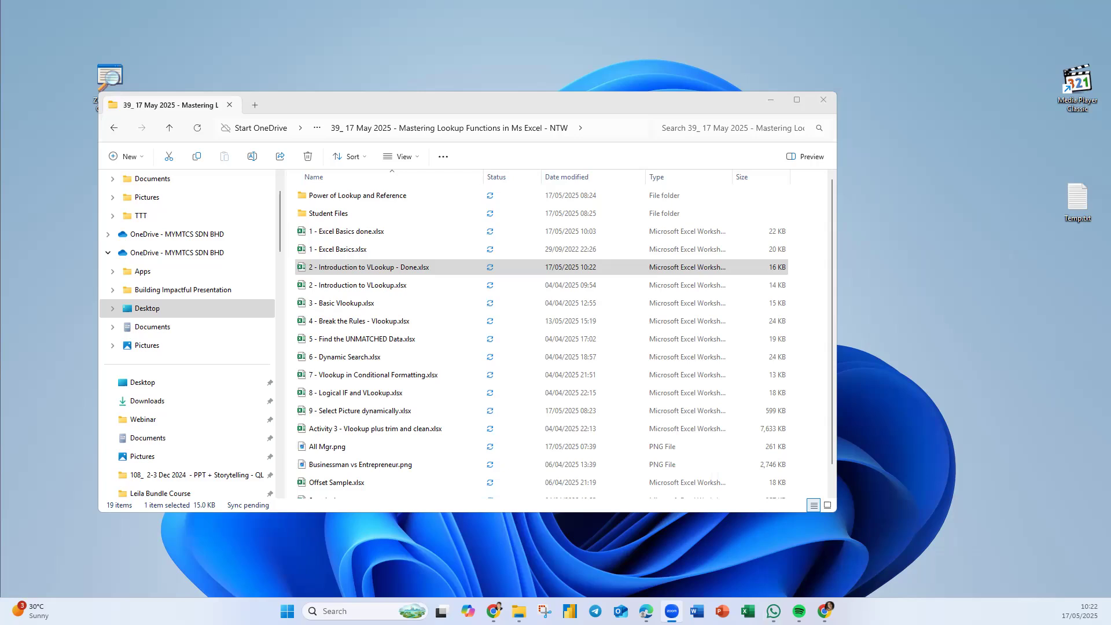
{"action": "left_click", "coordinate": [330, 289]}
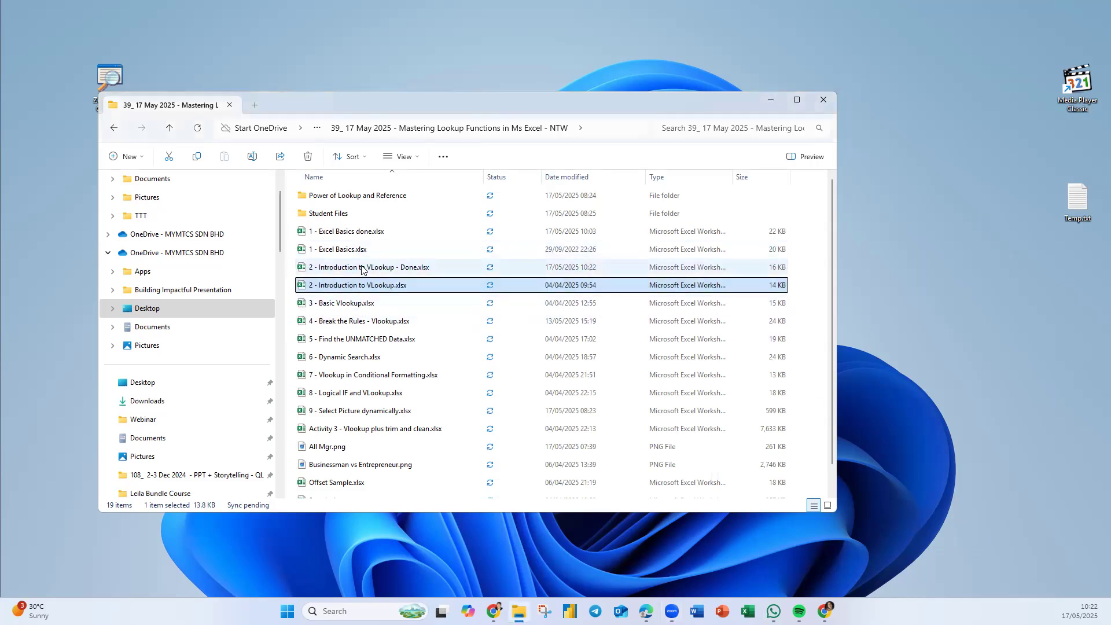
{"action": "left_click", "coordinate": [327, 305]}
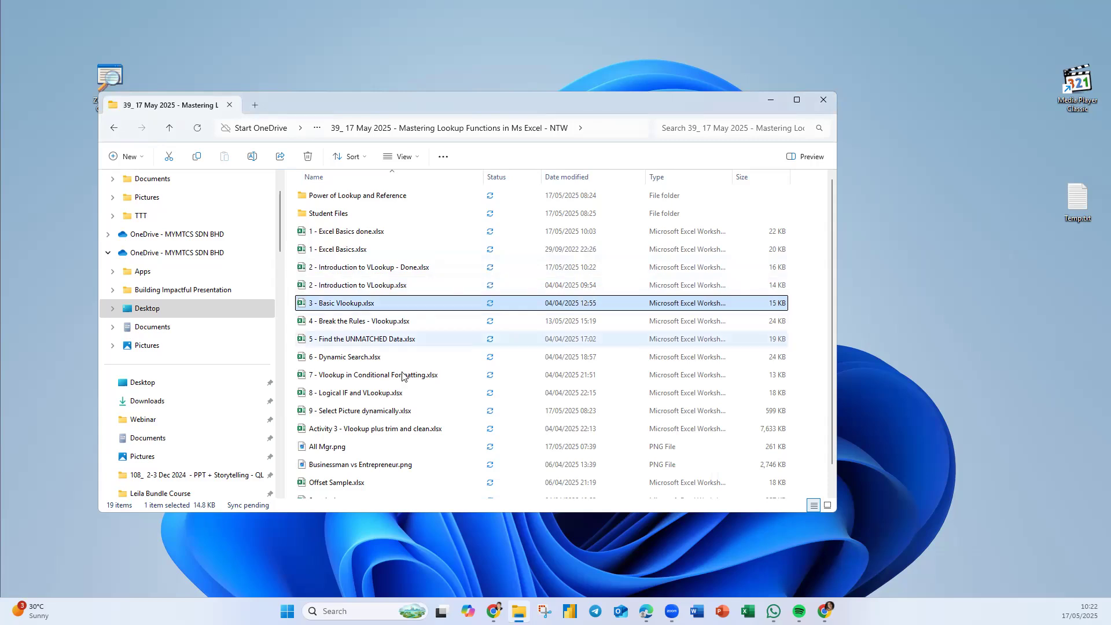
{"action": "scroll", "coordinate": [411, 399], "scroll_direction": "down", "scroll_amount": 1}
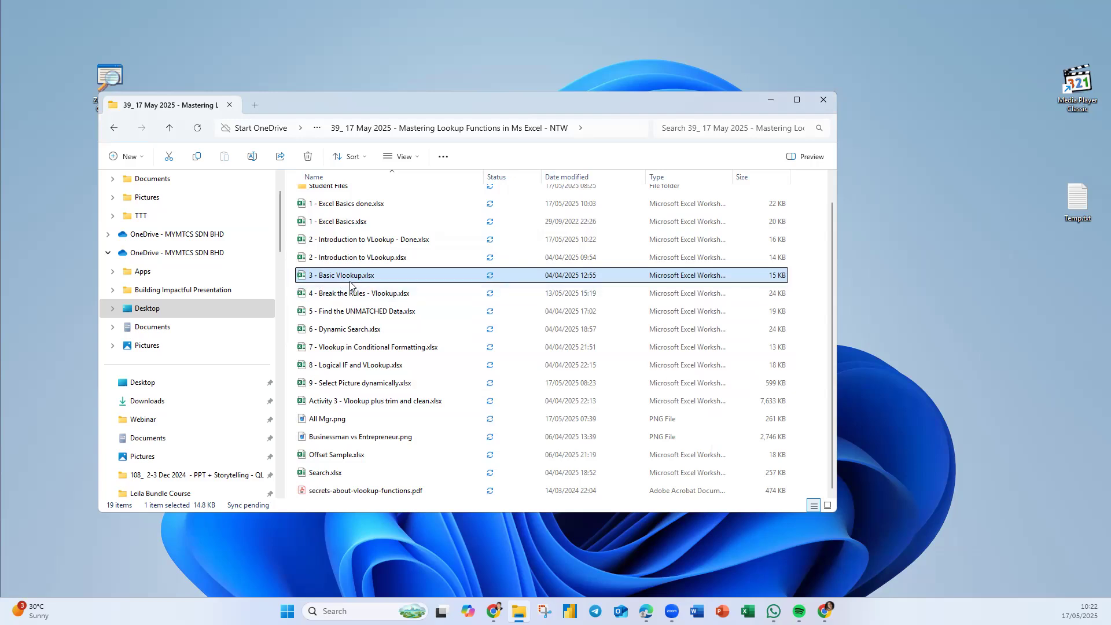
{"action": "double_click", "coordinate": [325, 281]}
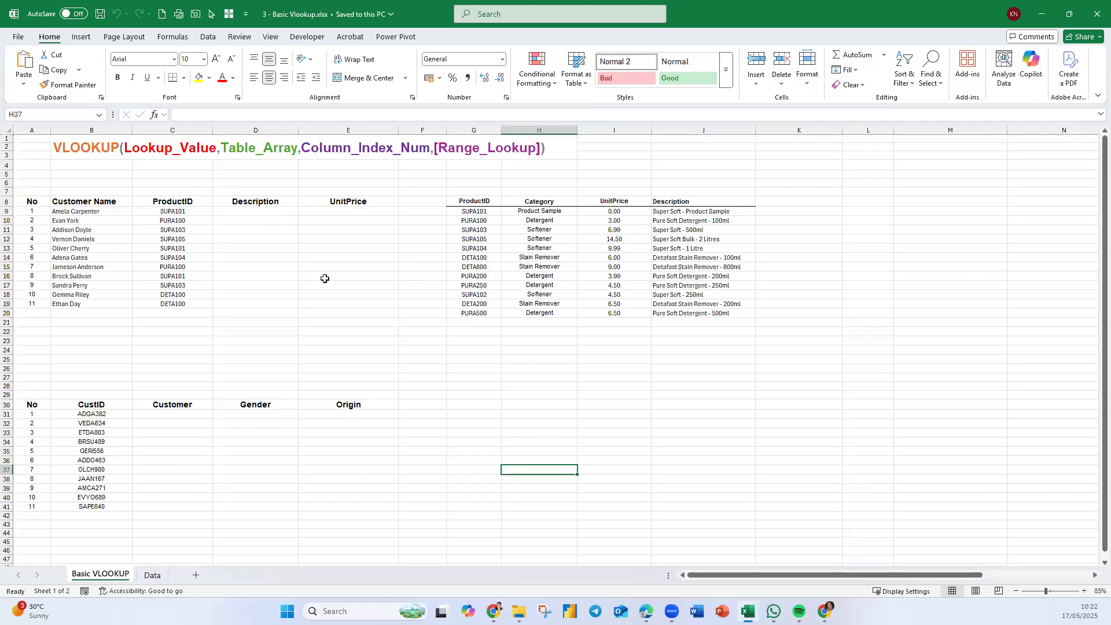
{"action": "left_click", "coordinate": [546, 451]}
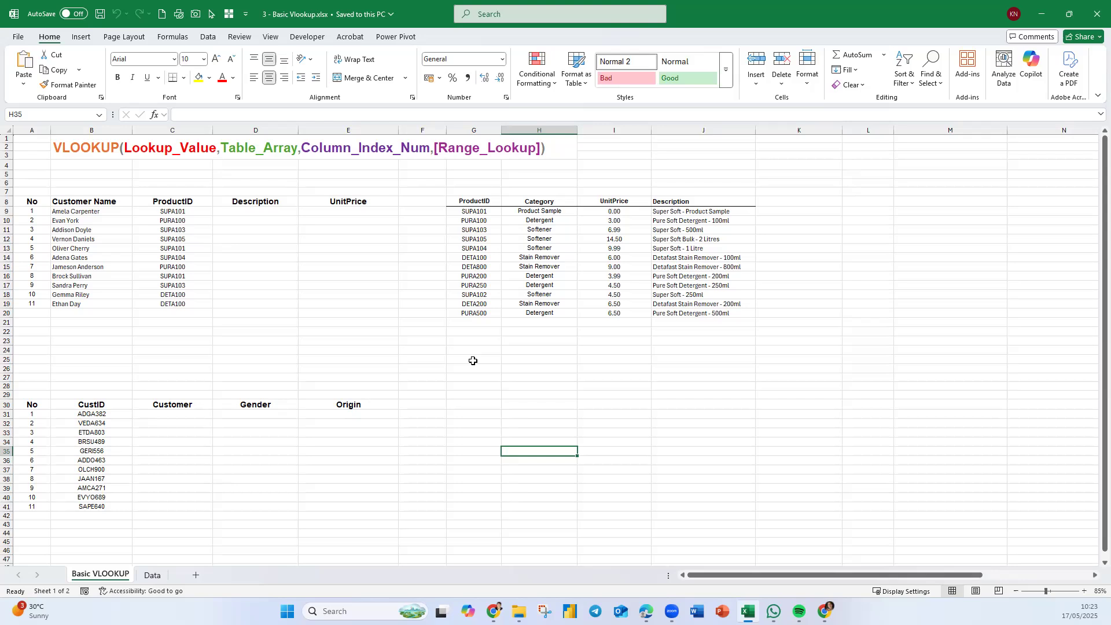
- Name the product lookup range G8:J20 as ProductTable
{"action": "left_click", "coordinate": [639, 366]}
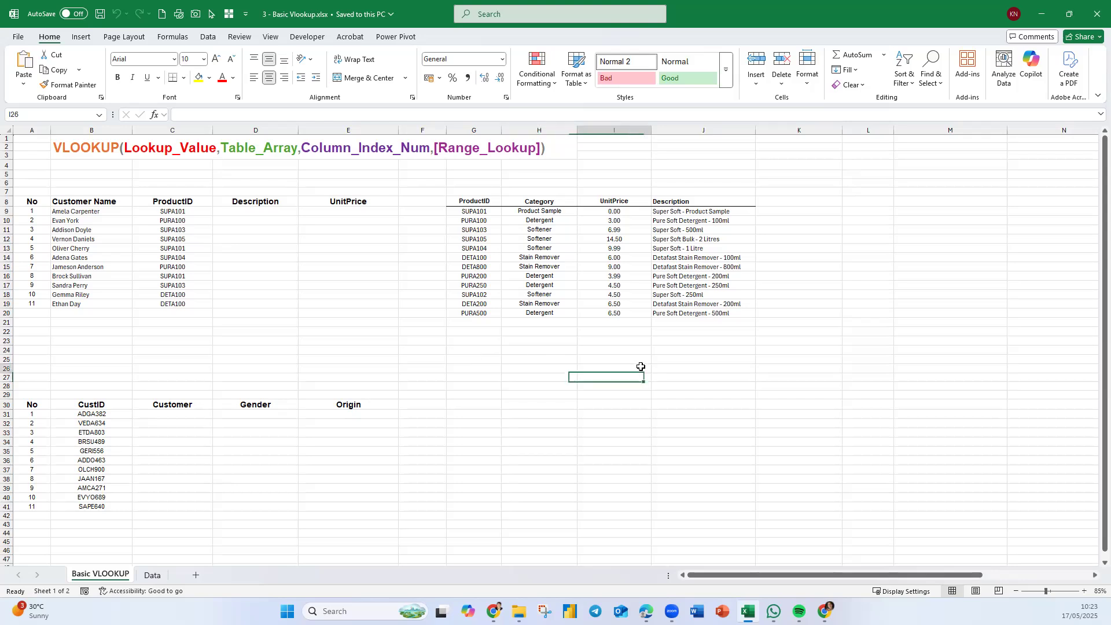
{"action": "left_click", "coordinate": [32, 199]}
{"action": "scroll", "coordinate": [43, 206], "scroll_direction": "up", "scroll_amount": 1}
{"action": "scroll", "coordinate": [43, 205], "scroll_direction": "up", "scroll_amount": 1}
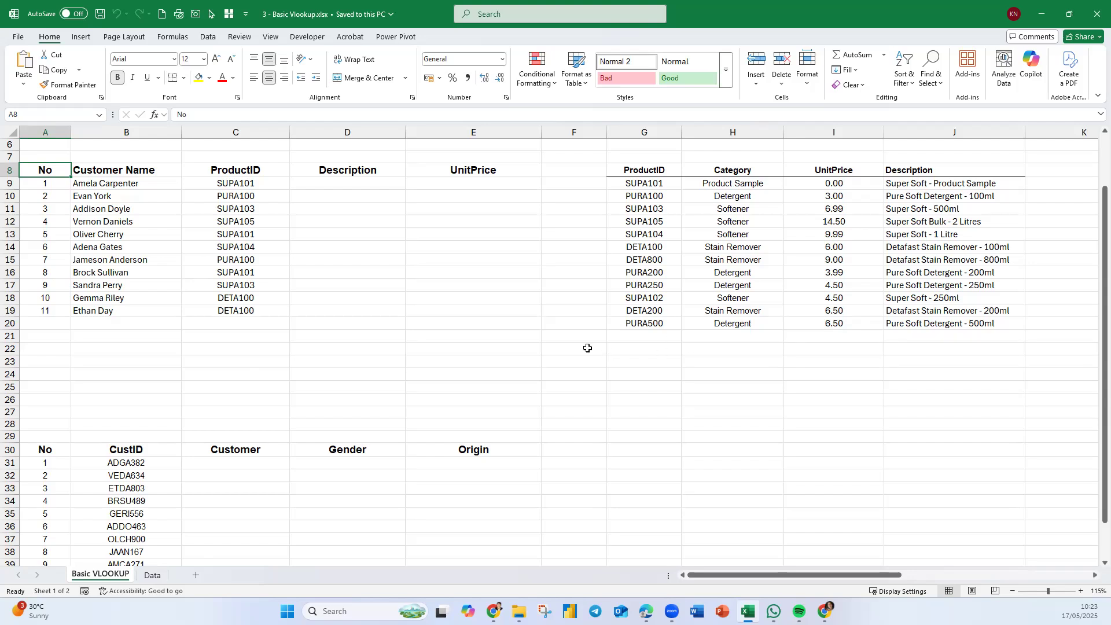
{"action": "left_click", "coordinate": [338, 183]}
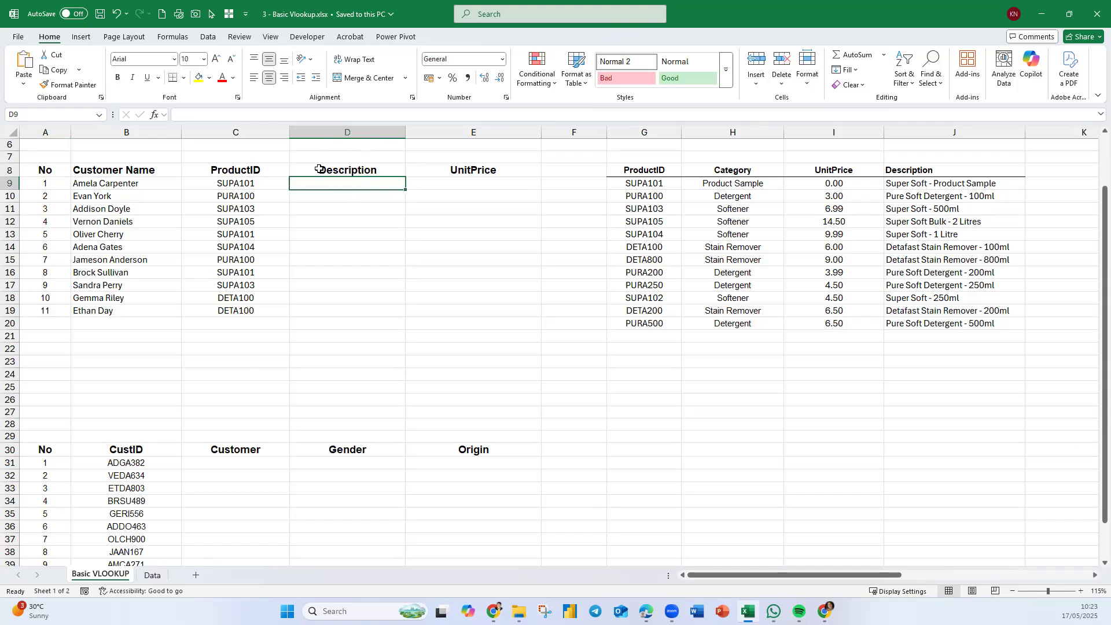
{"action": "left_click", "coordinate": [226, 183]}
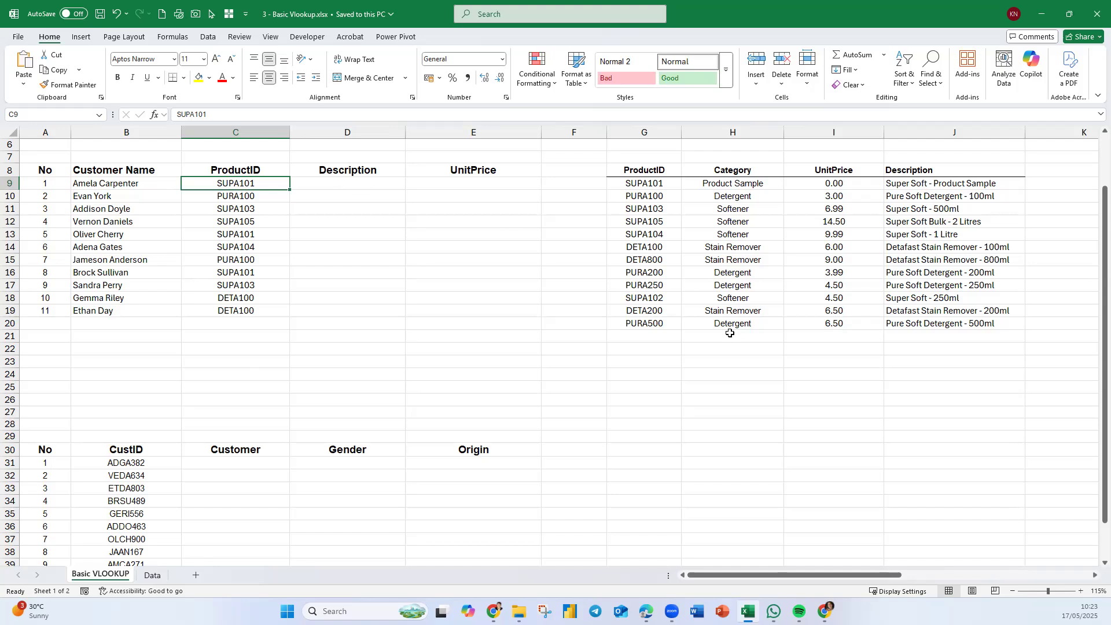
{"action": "left_click_drag", "start_coordinate": [670, 173], "coordinate": [952, 324]}
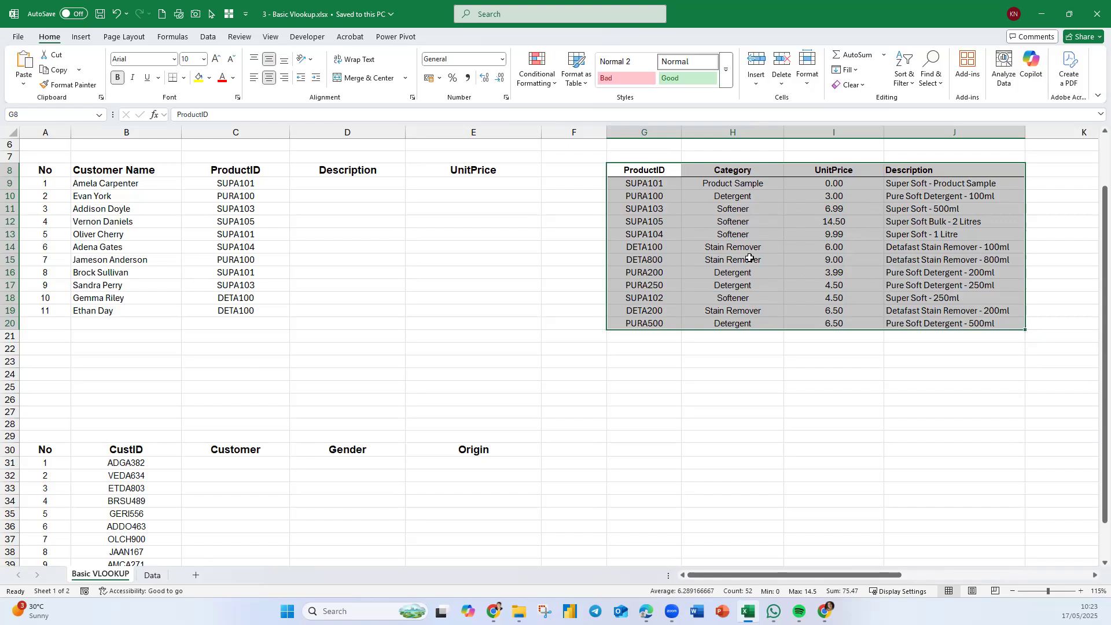
{"action": "left_click", "coordinate": [34, 114]}
{"action": "type", "text": "ProductTable"}
{"action": "key", "text": "Return"}
- Enter in D9 an exact-match VLOOKUP of C9 in Producttable returning column 4, the product description
{"action": "left_click", "coordinate": [349, 186]}
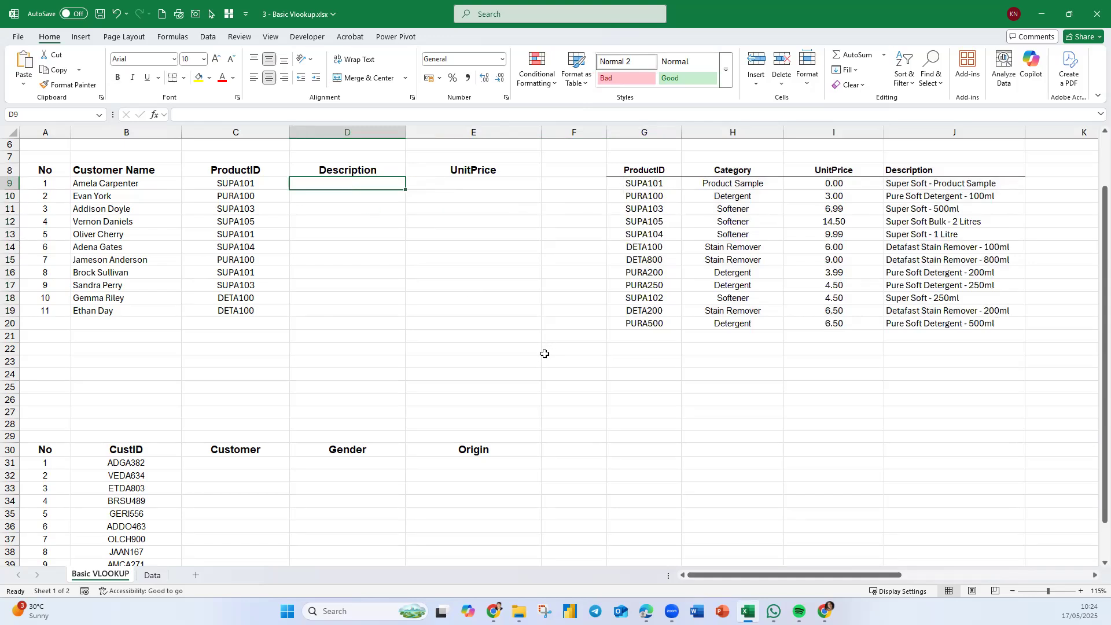
{"action": "type", "text": "=vl"}
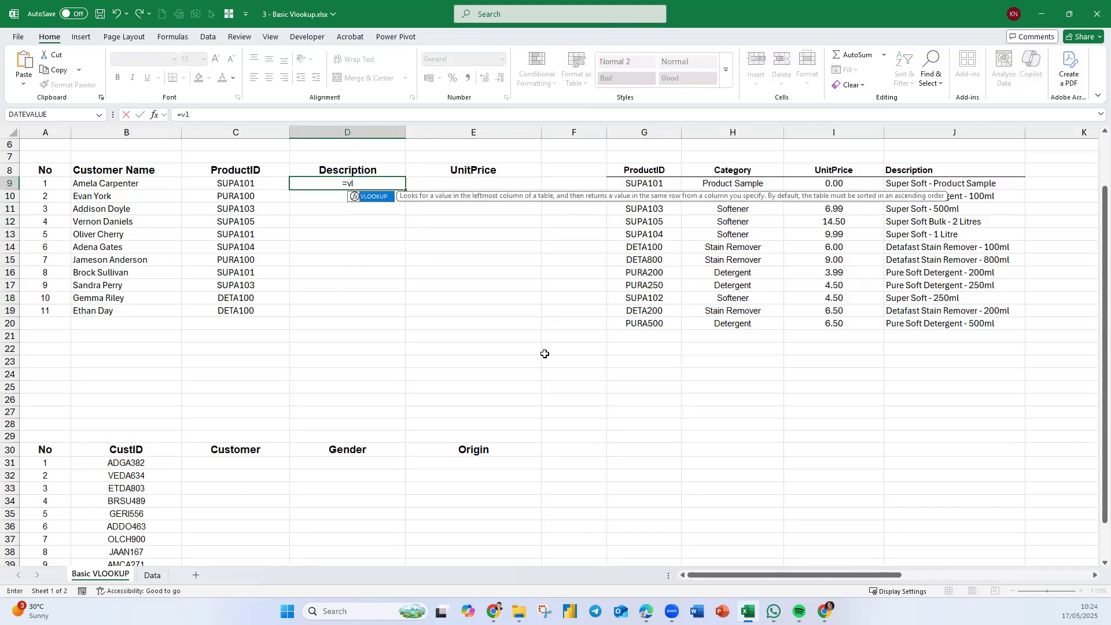
{"action": "key", "text": "Tab"}
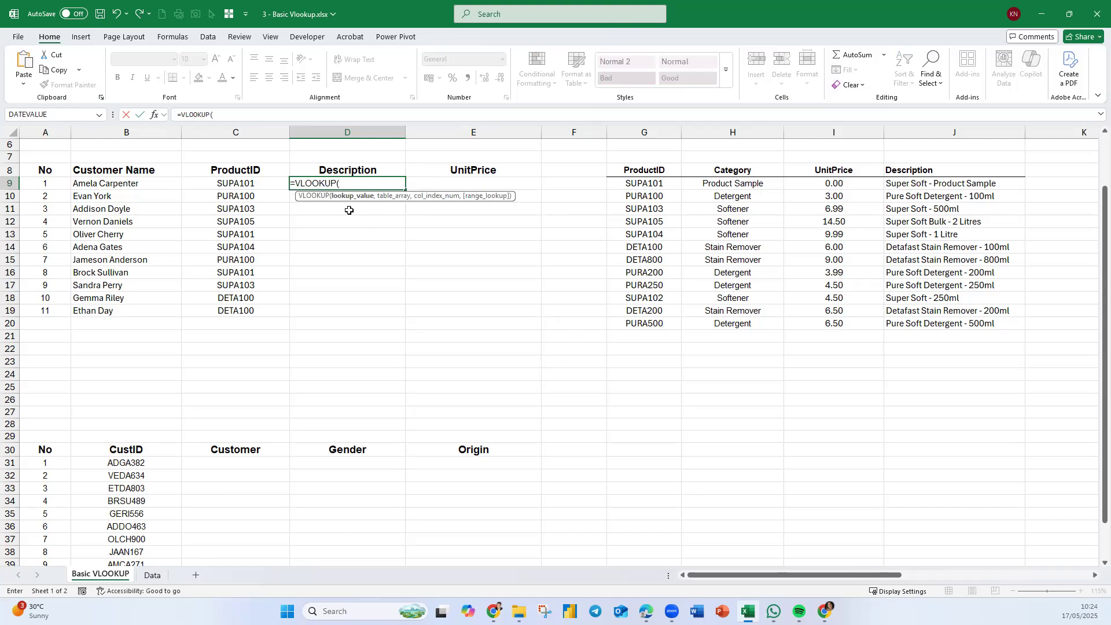
{"action": "left_click", "coordinate": [257, 184]}
{"action": "type", "text": ",prod"}
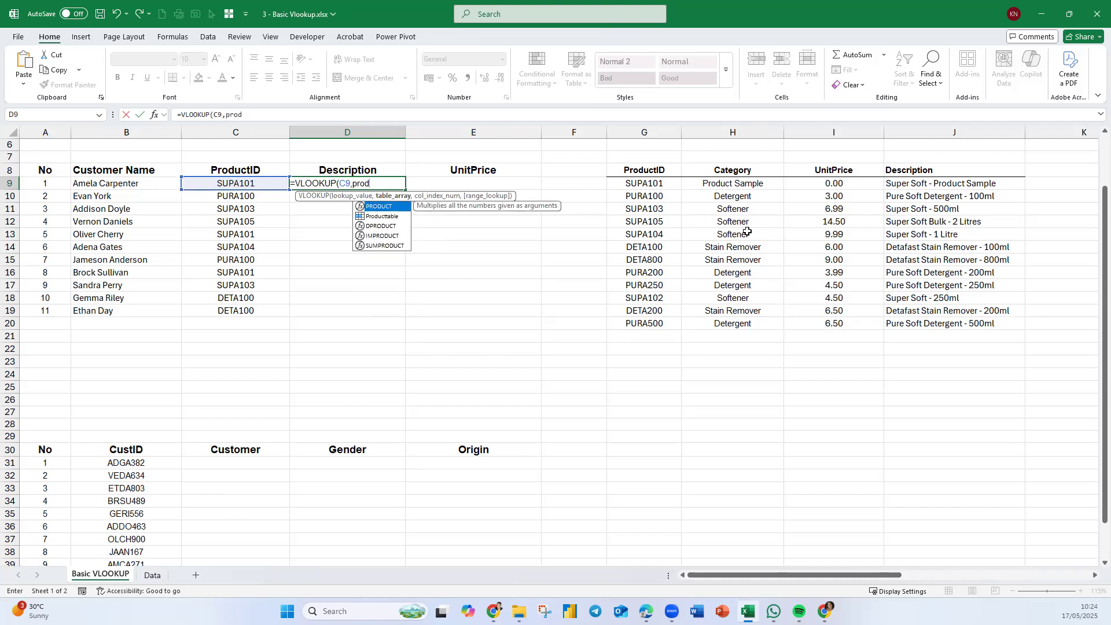
{"action": "key", "text": "Down"}
{"action": "key", "text": "Tab"}
{"action": "type", "text": ","}
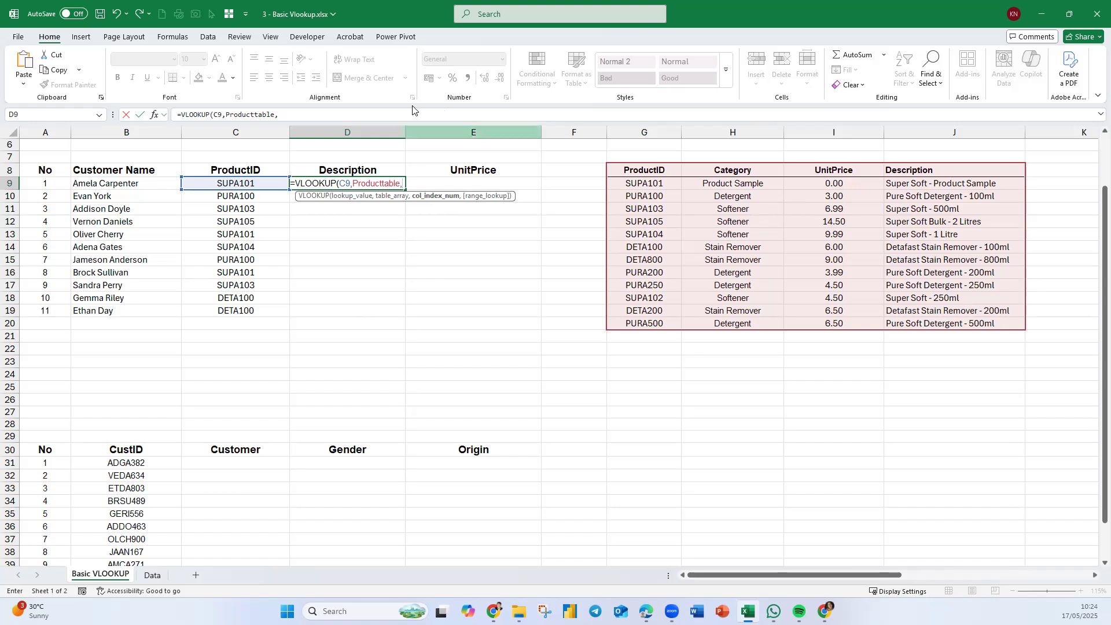
{"action": "type", "text": "4"}
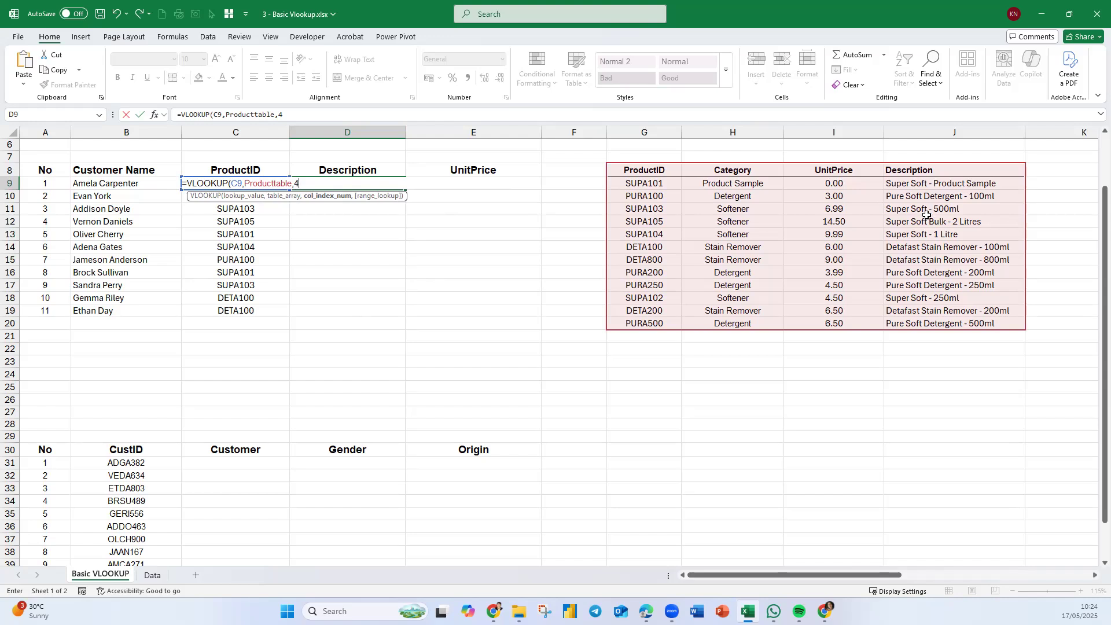
{"action": "type", "text": ","}
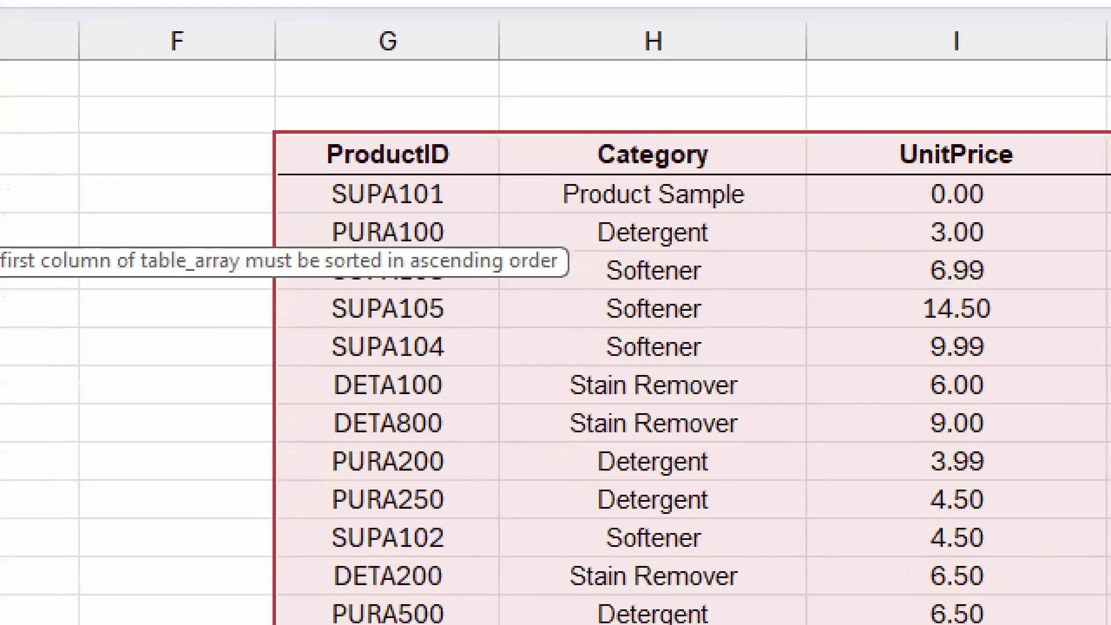
{"action": "left_click_drag", "start_coordinate": [318, 213], "coordinate": [469, 212]}
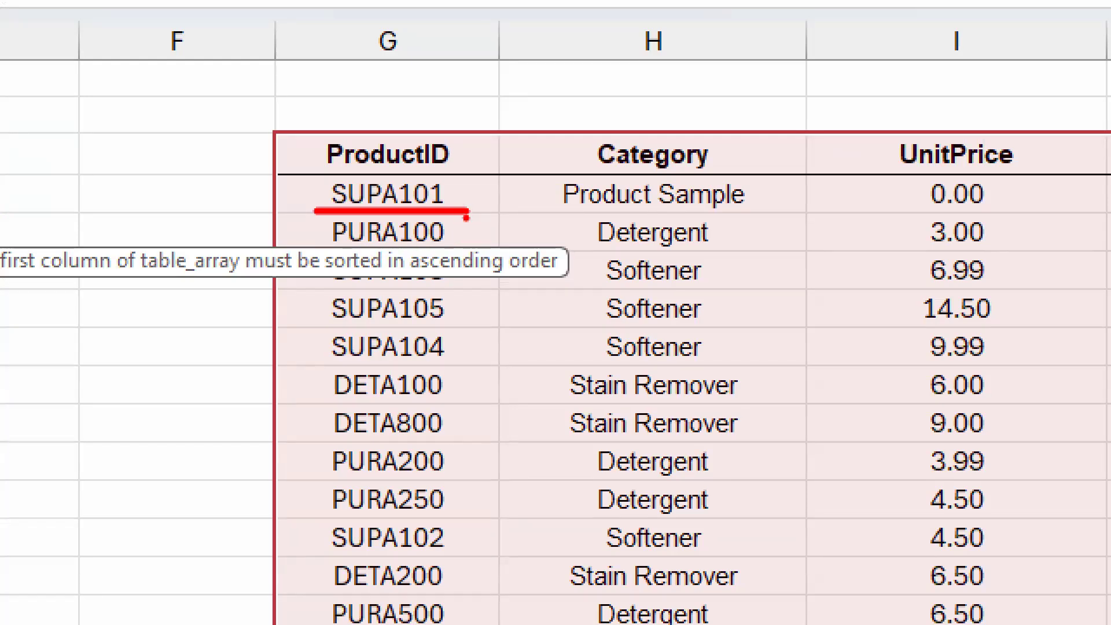
{"action": "key", "text": "Escape"}
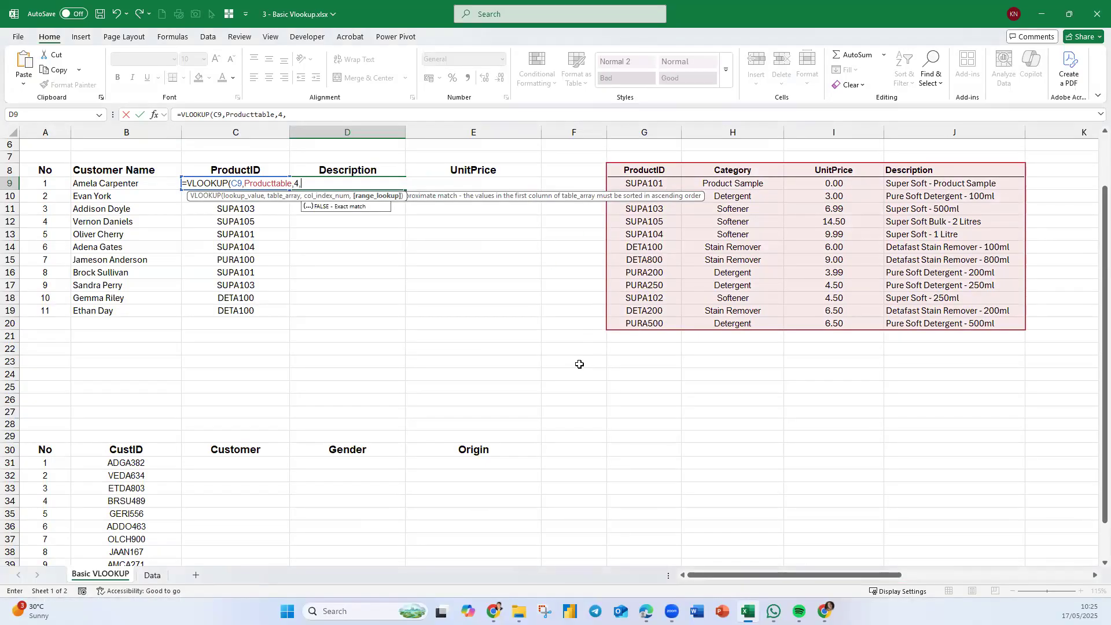
{"action": "type", "text": "f"}
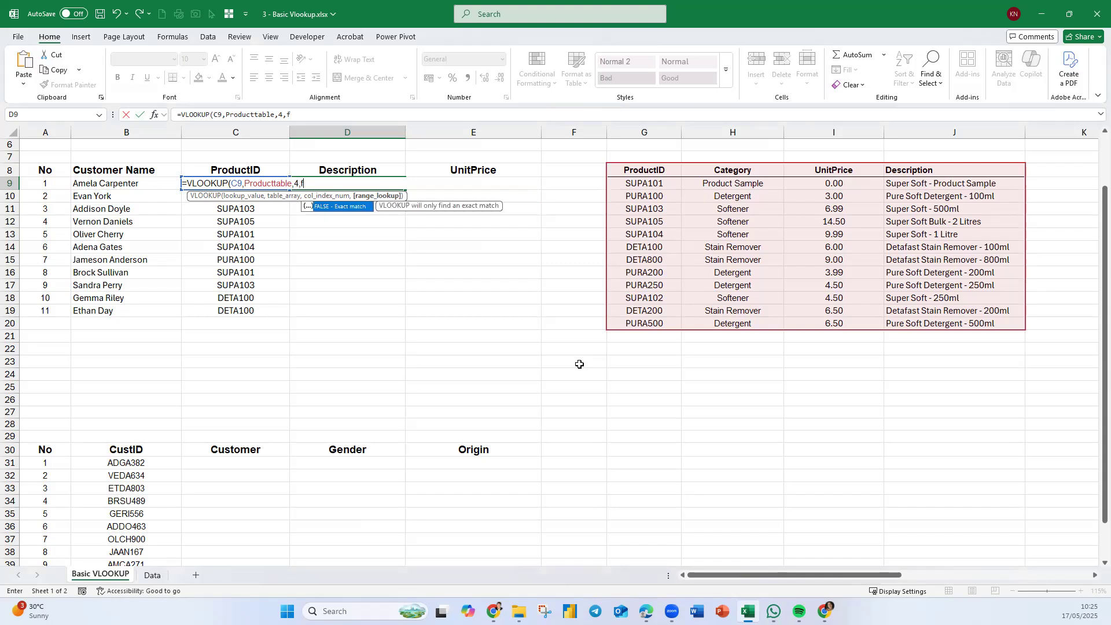
{"action": "key", "text": "Tab"}
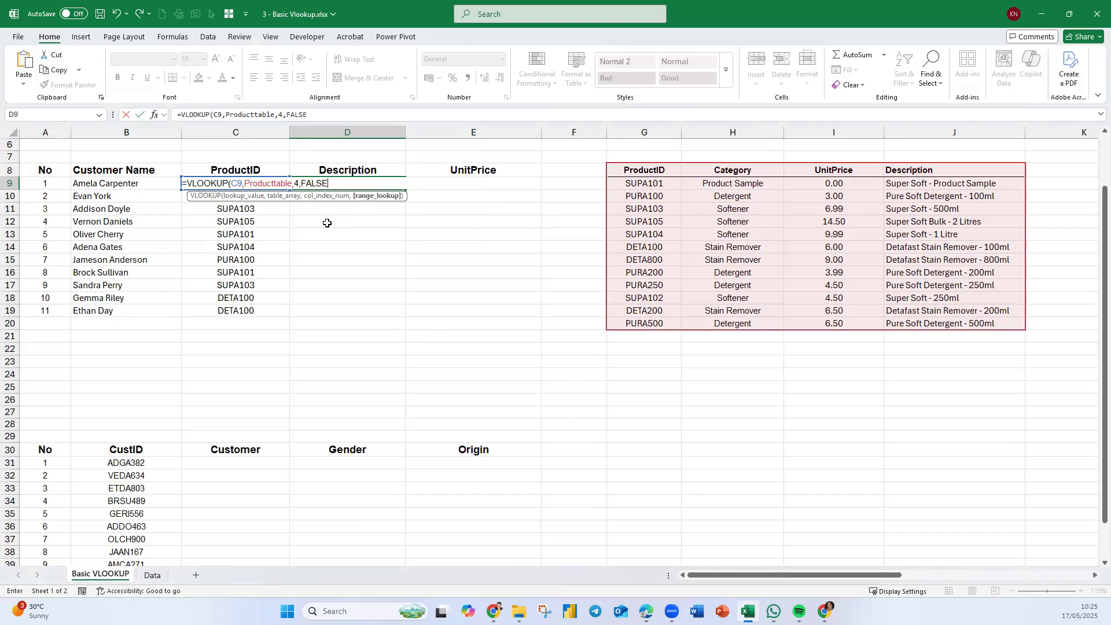
{"action": "key", "text": "ctrl+Return"}
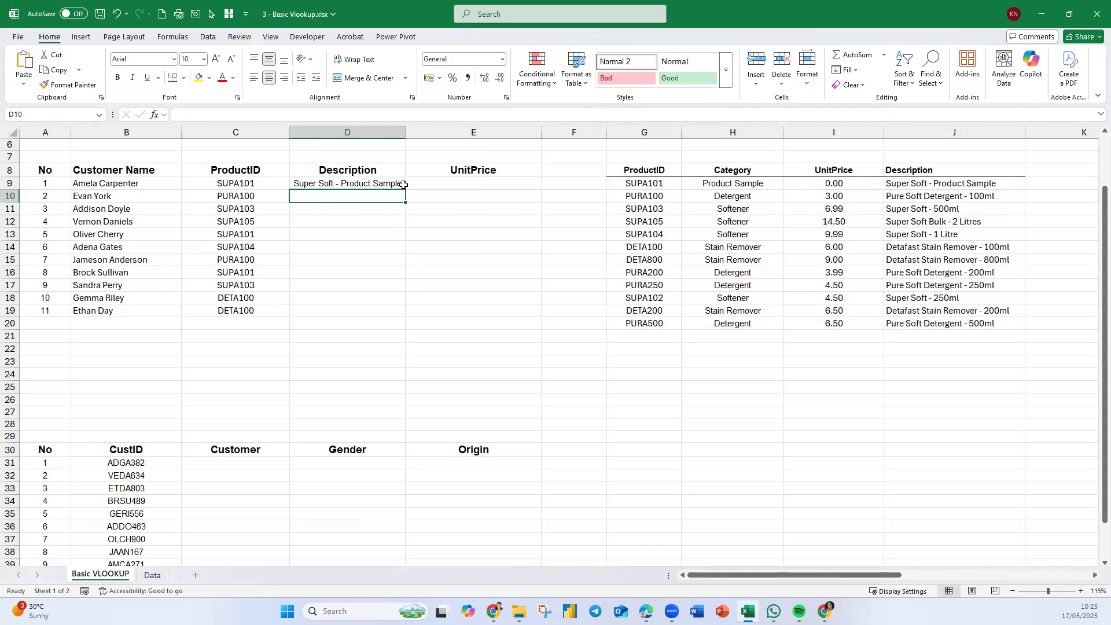
- Fill D9's description formula down to D19 and widen column D to fit
{"action": "double_click", "coordinate": [404, 187]}
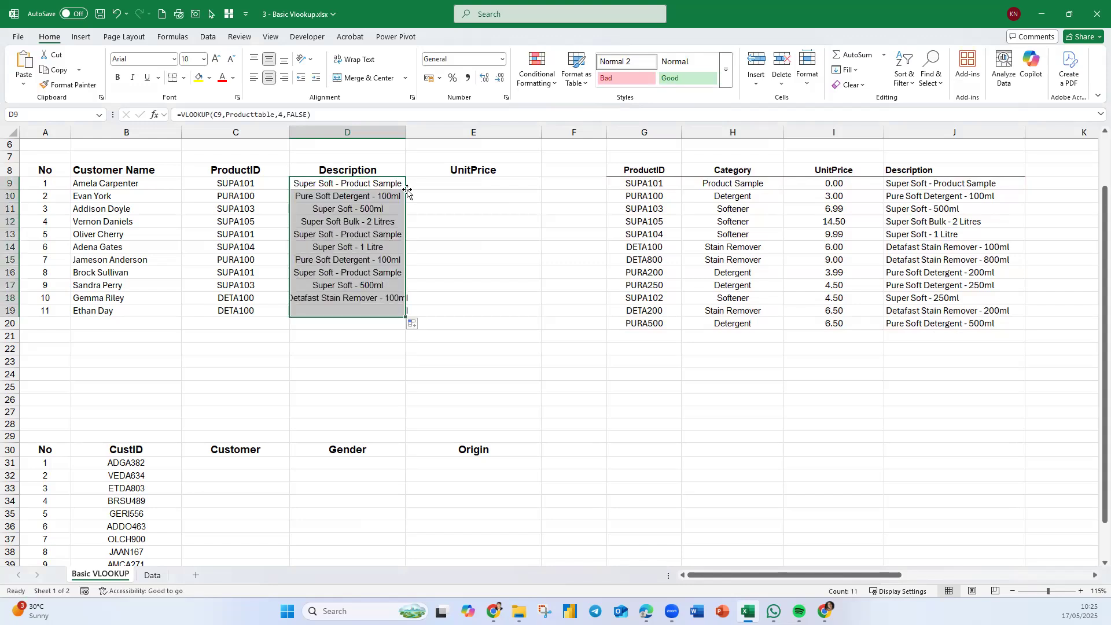
{"action": "left_click_drag", "start_coordinate": [405, 132], "coordinate": [421, 134]}
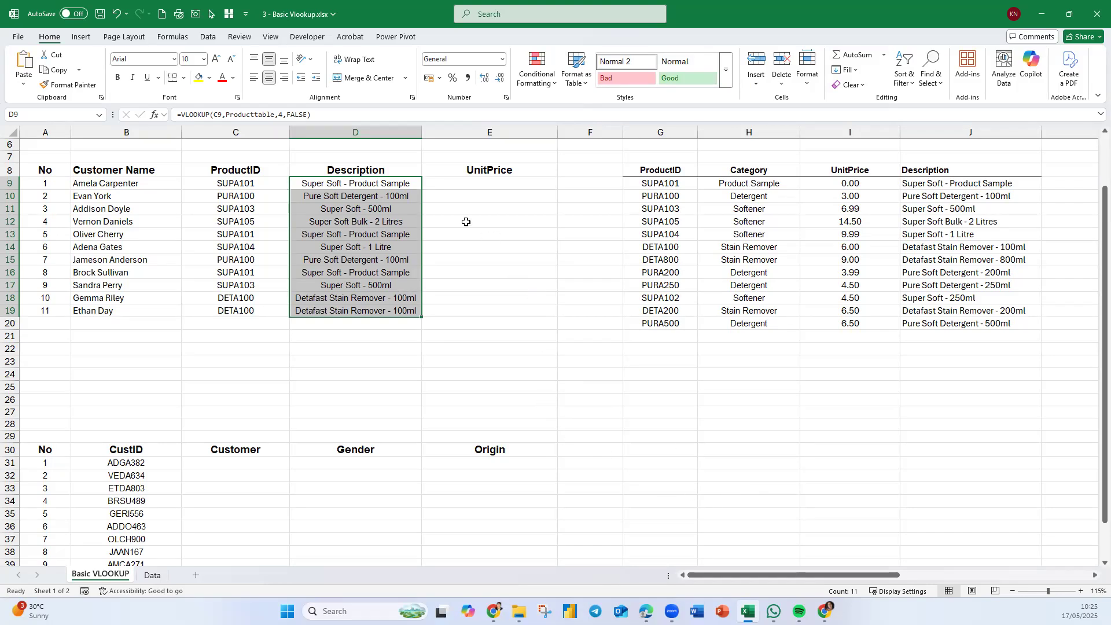
- Copy D9's formula into E9 and change its column index to 3 for the unit price
{"action": "left_click", "coordinate": [499, 184]}
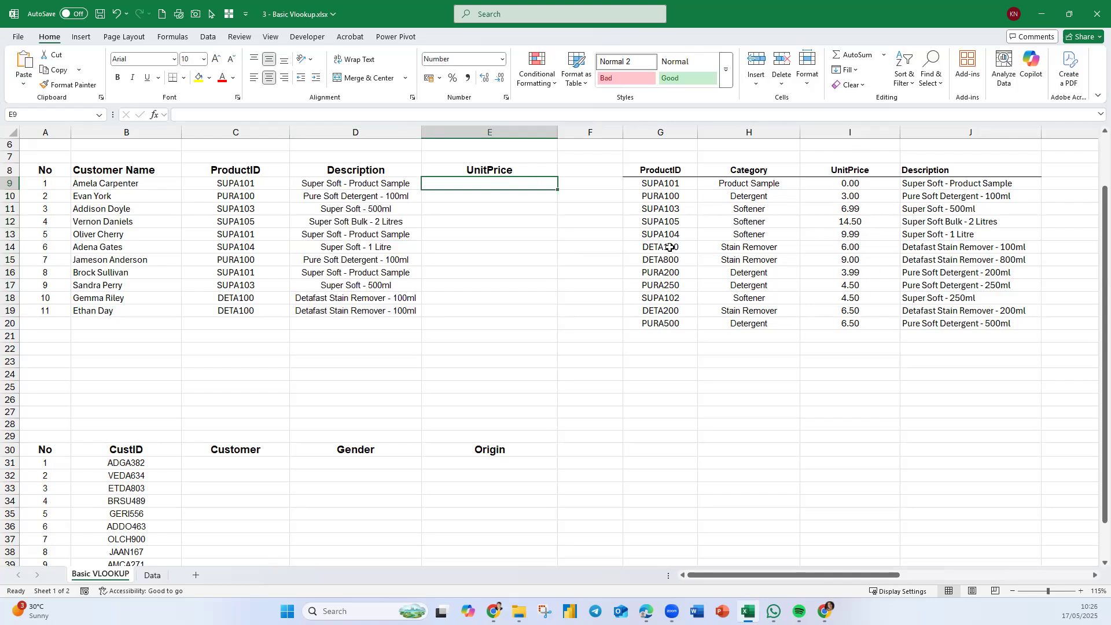
{"action": "left_click", "coordinate": [401, 183]}
{"action": "left_click_drag", "start_coordinate": [320, 115], "coordinate": [118, 111]}
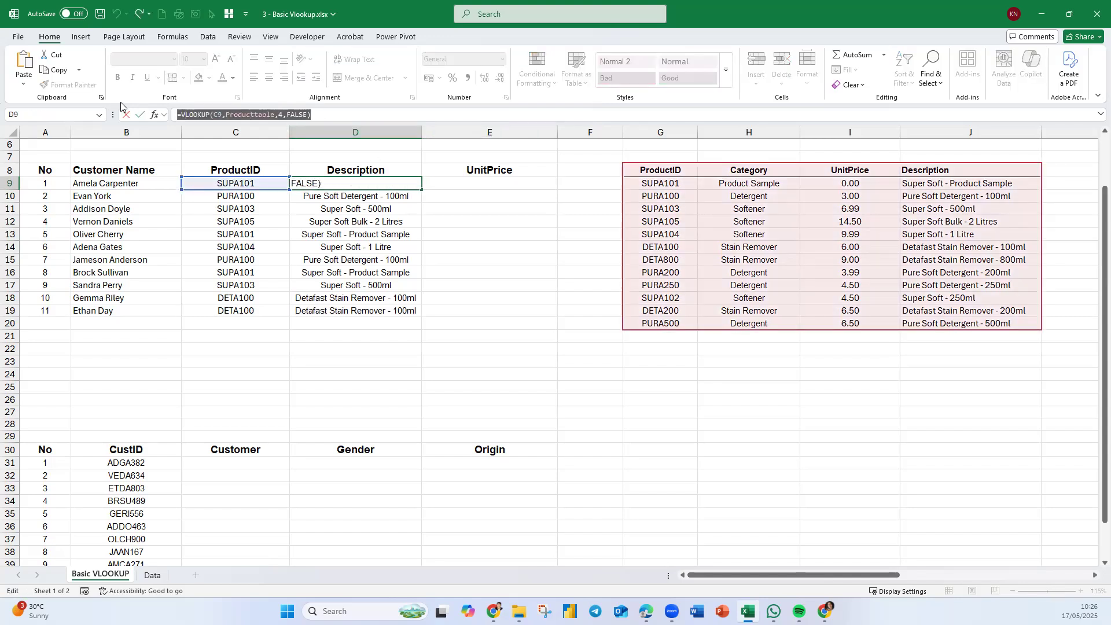
{"action": "key", "text": "Return"}
{"action": "double_click", "coordinate": [513, 183]}
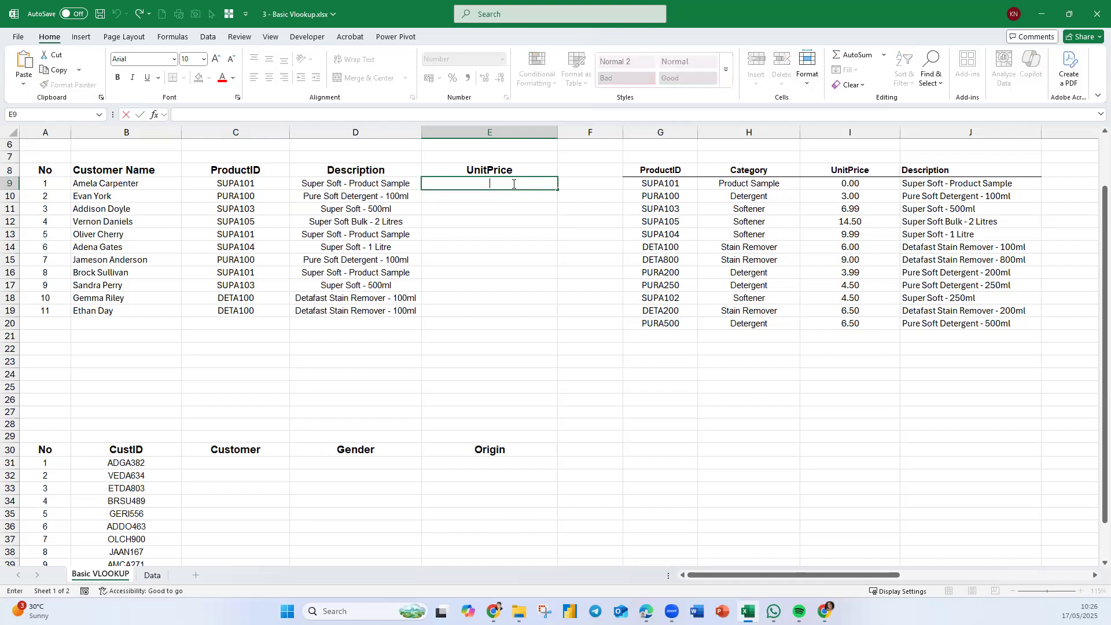
{"action": "key", "text": "ctrl+v"}
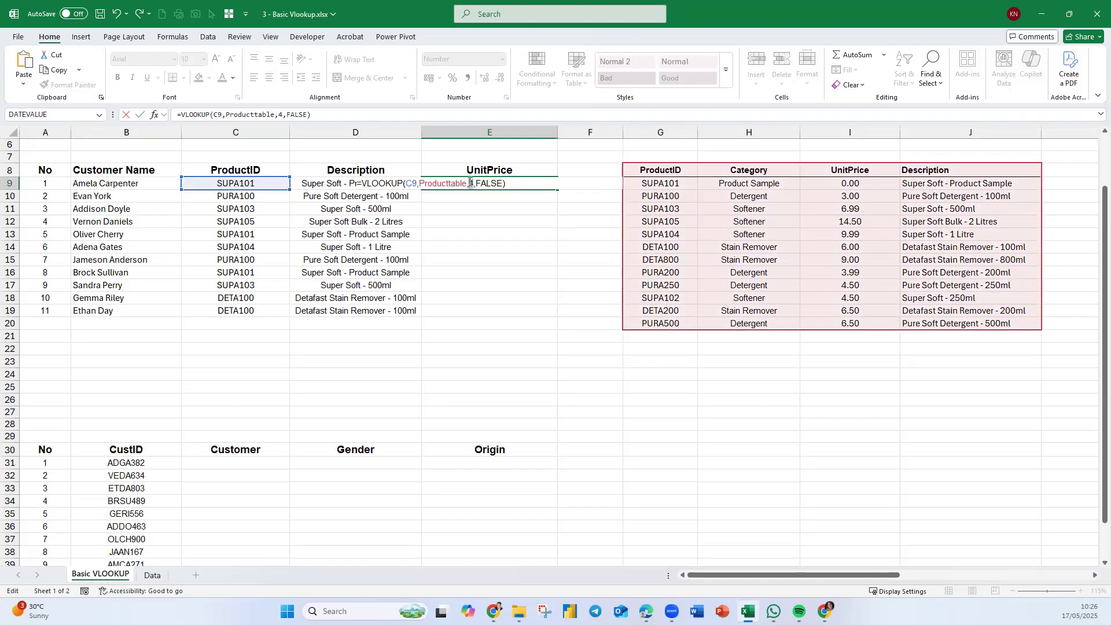
{"action": "double_click", "coordinate": [470, 183]}
{"action": "type", "text": "3"}
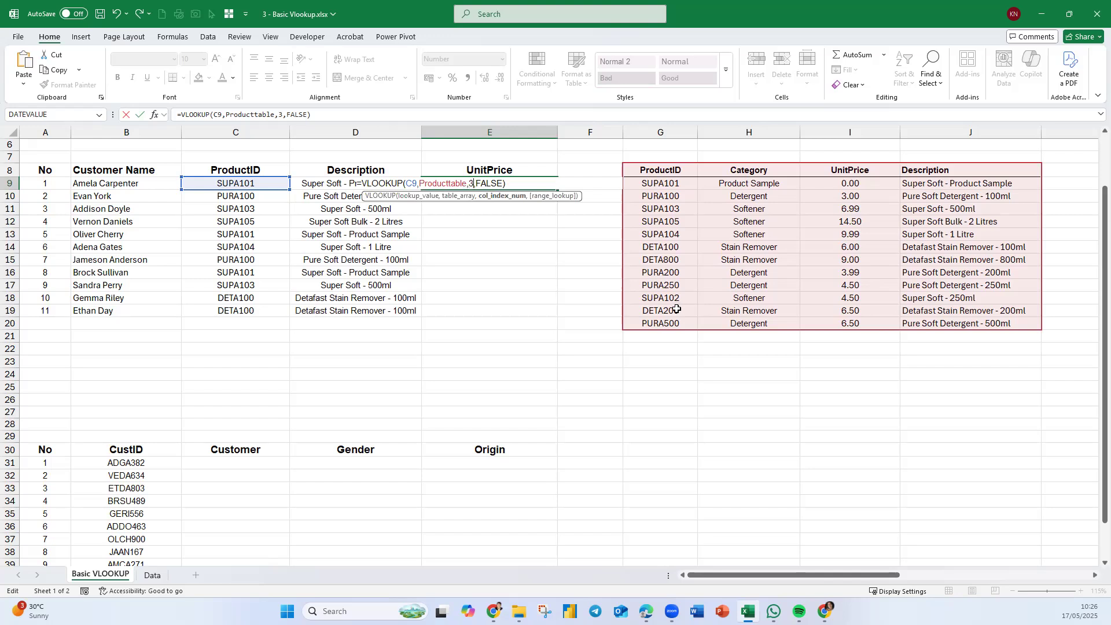
{"action": "key", "text": "Return"}
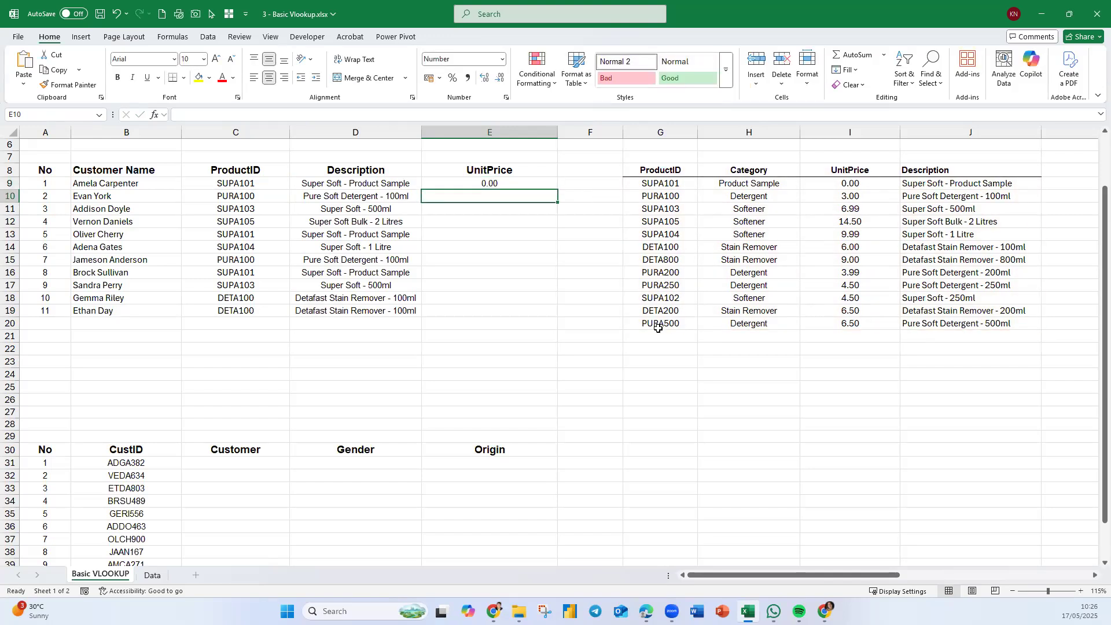
- Fill E9's unit price formula down to E19
{"action": "left_click", "coordinate": [514, 179]}
{"action": "double_click", "coordinate": [556, 190]}
{"action": "left_click_drag", "start_coordinate": [642, 412], "coordinate": [645, 400]}
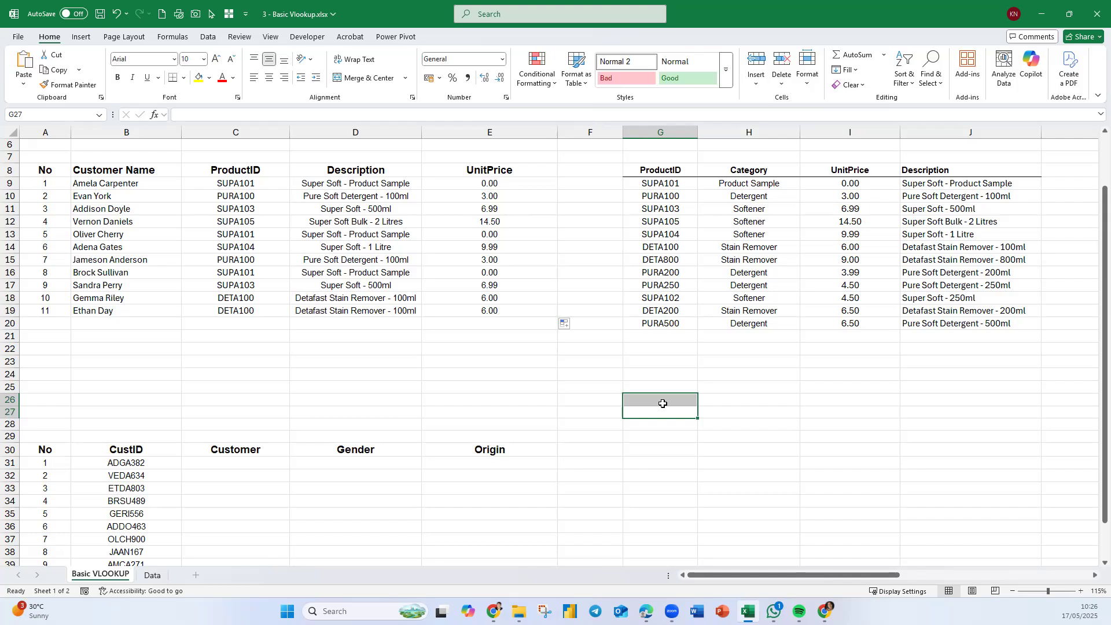
{"action": "scroll", "coordinate": [677, 498], "scroll_direction": "up", "scroll_amount": 2}
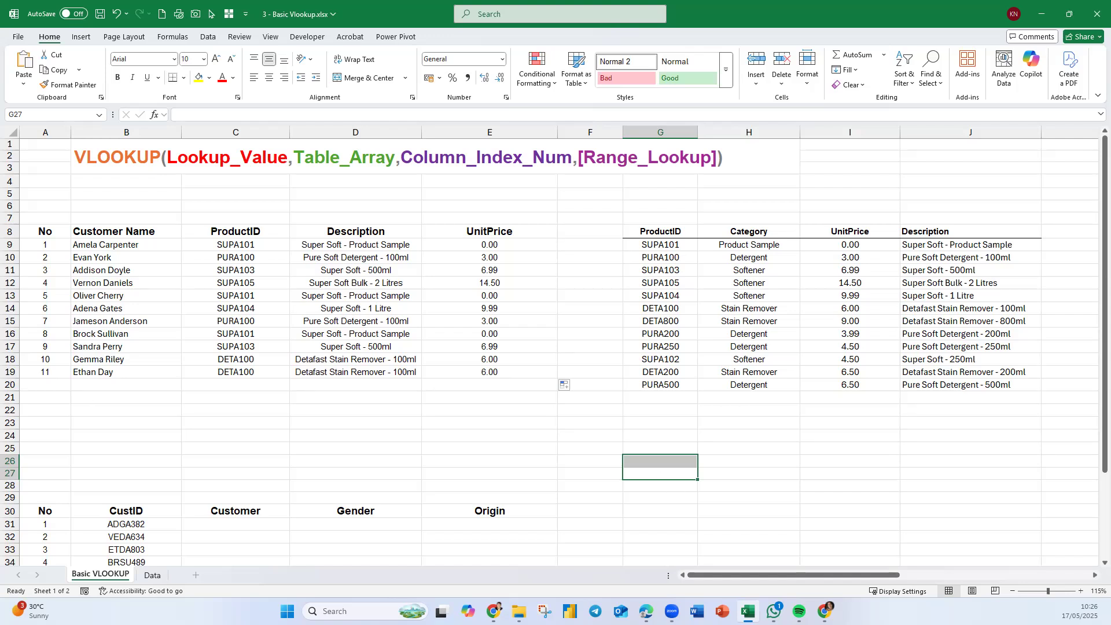
{"action": "key", "text": "alt+Tab"}
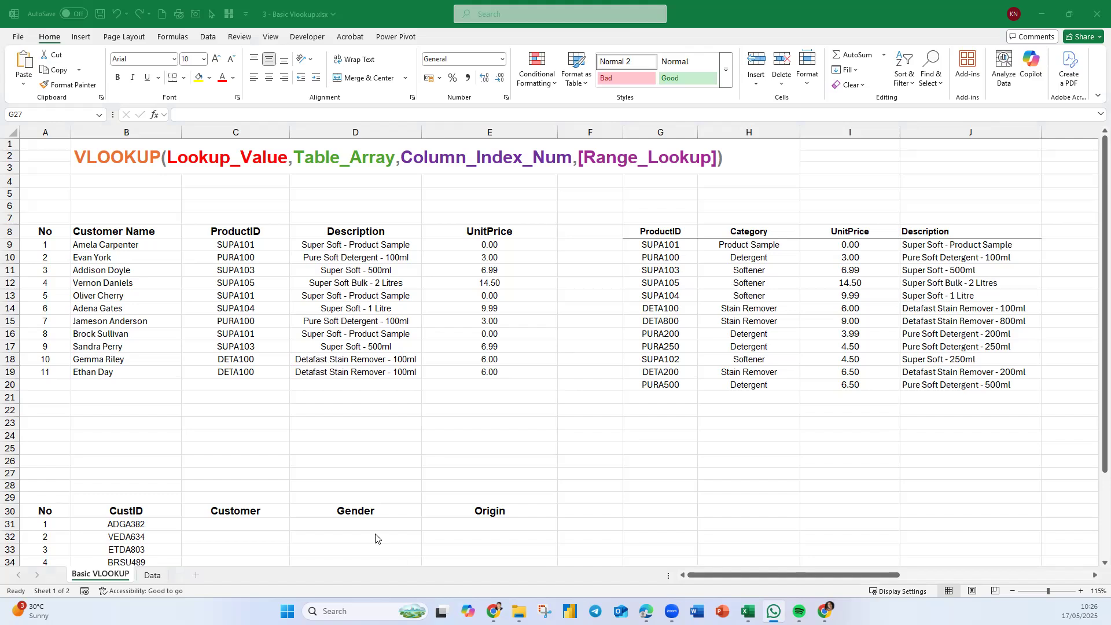
{"action": "left_click", "coordinate": [473, 397]}
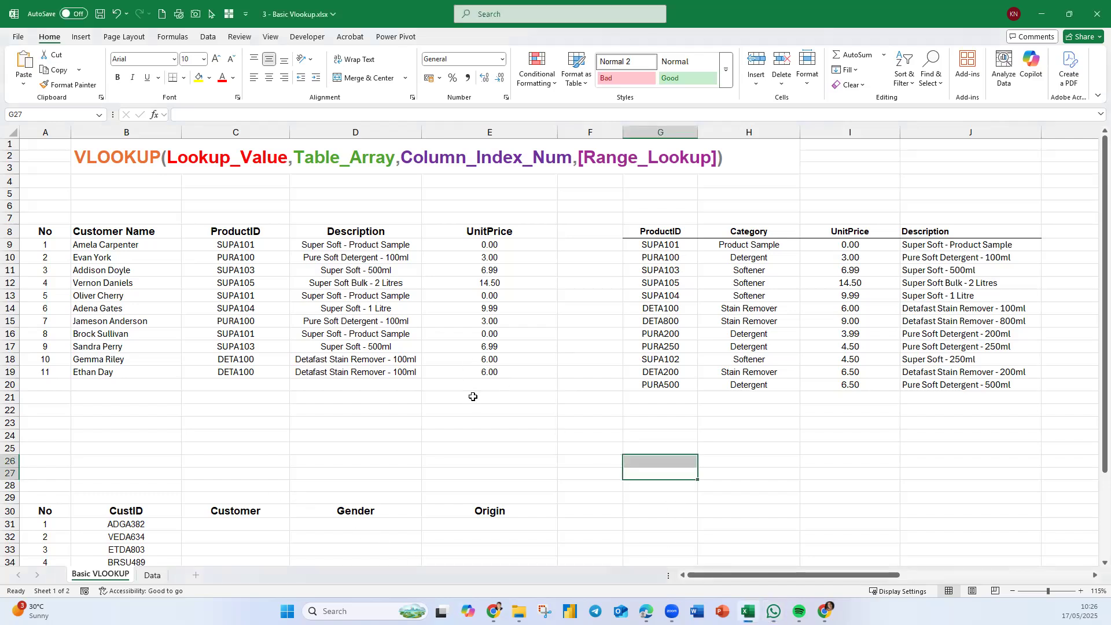
{"action": "left_click", "coordinate": [486, 419]}
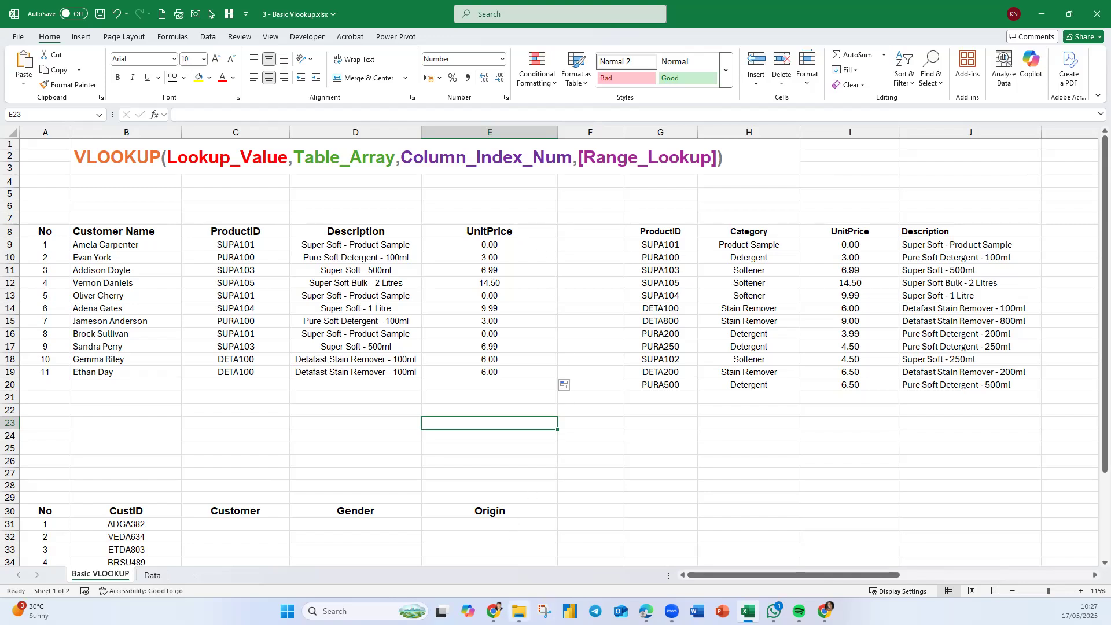
- Open the 2 - Introduction to VLookup - Done workbook and inspect the Disc_level formula in E17
{"action": "left_click", "coordinate": [518, 611]}
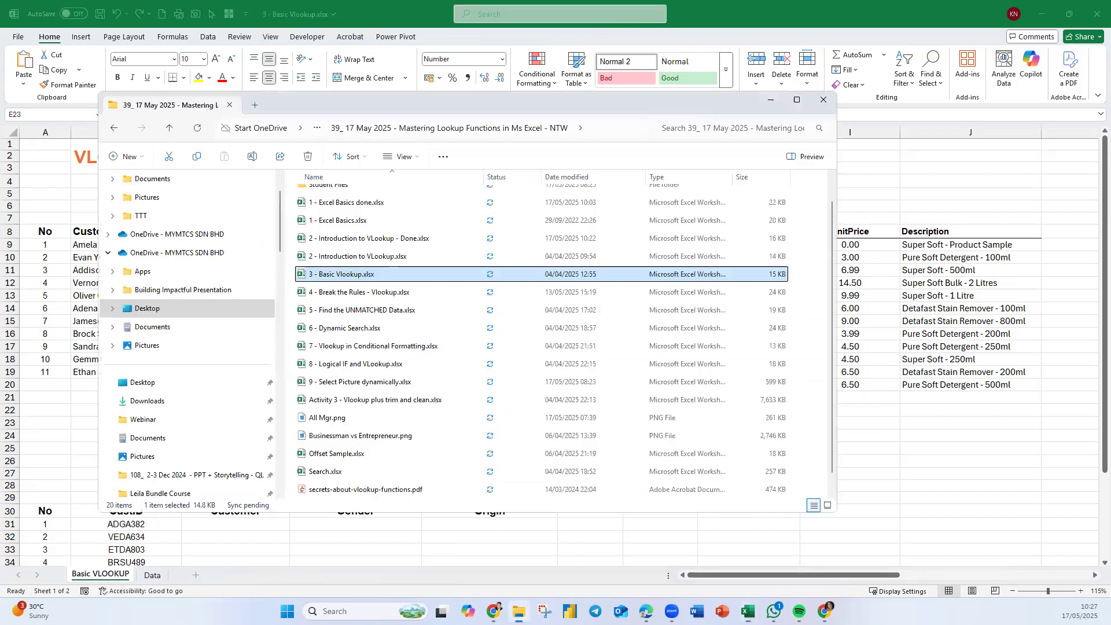
{"action": "double_click", "coordinate": [359, 238]}
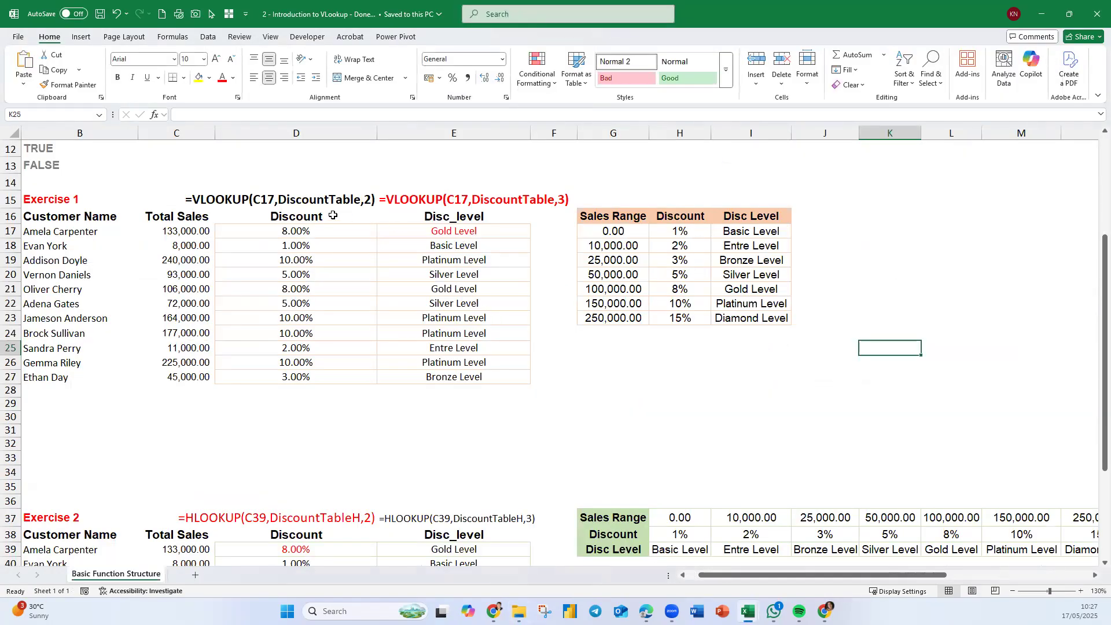
{"action": "left_click", "coordinate": [492, 243]}
{"action": "left_click", "coordinate": [496, 231]}
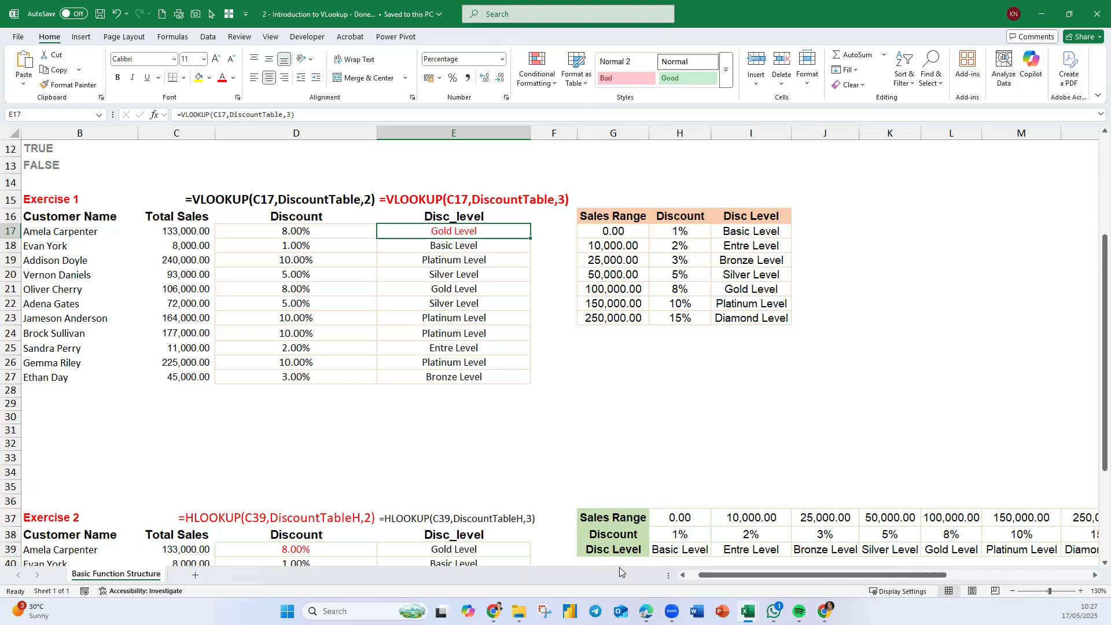
- Return to the Basic Vlookup workbook and show D9's formula as text in D7 using FORMULATEXT
{"action": "mouse_move", "coordinate": [749, 599]}
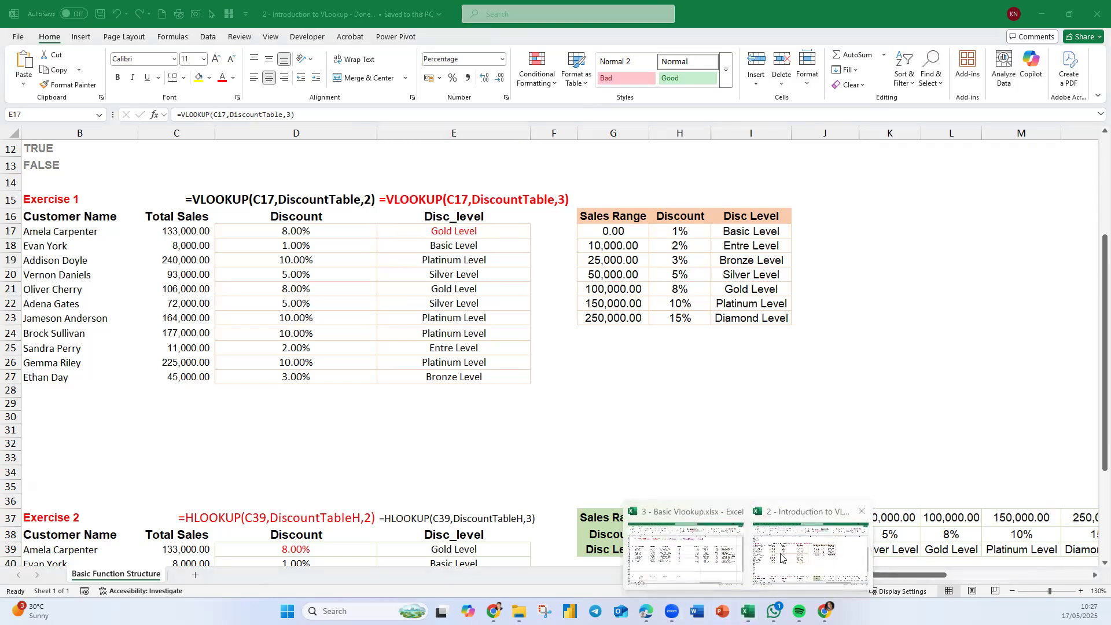
{"action": "left_click", "coordinate": [686, 549]}
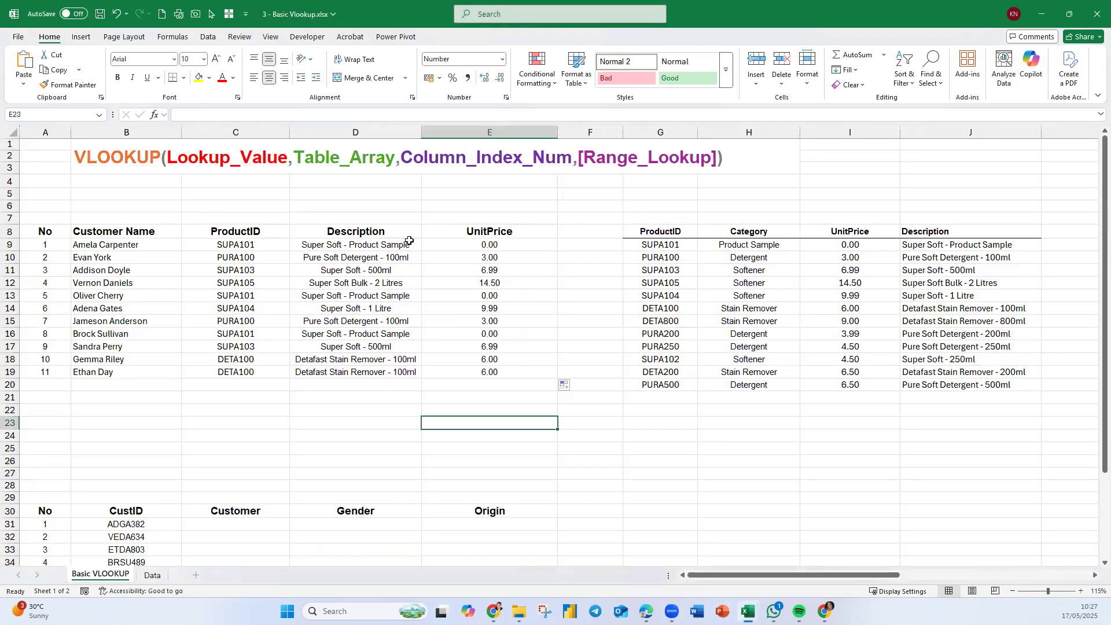
{"action": "left_click", "coordinate": [379, 213]}
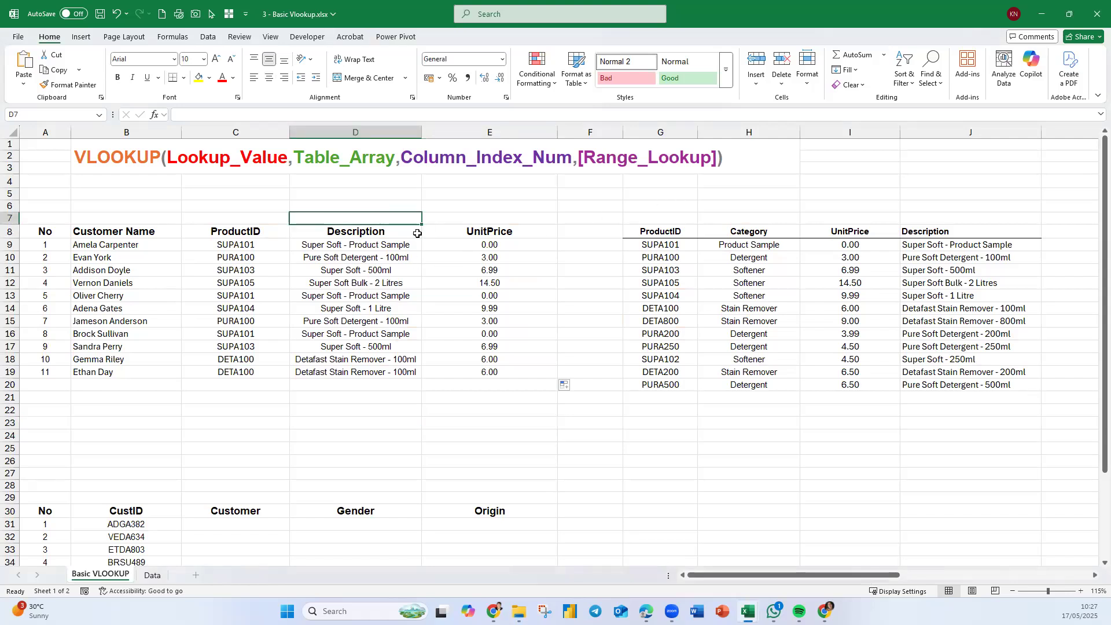
{"action": "type", "text": "=FORMULATEXT("}
{"action": "key", "text": "Down"}
{"action": "key", "text": "Down"}
{"action": "key", "text": "Return"}
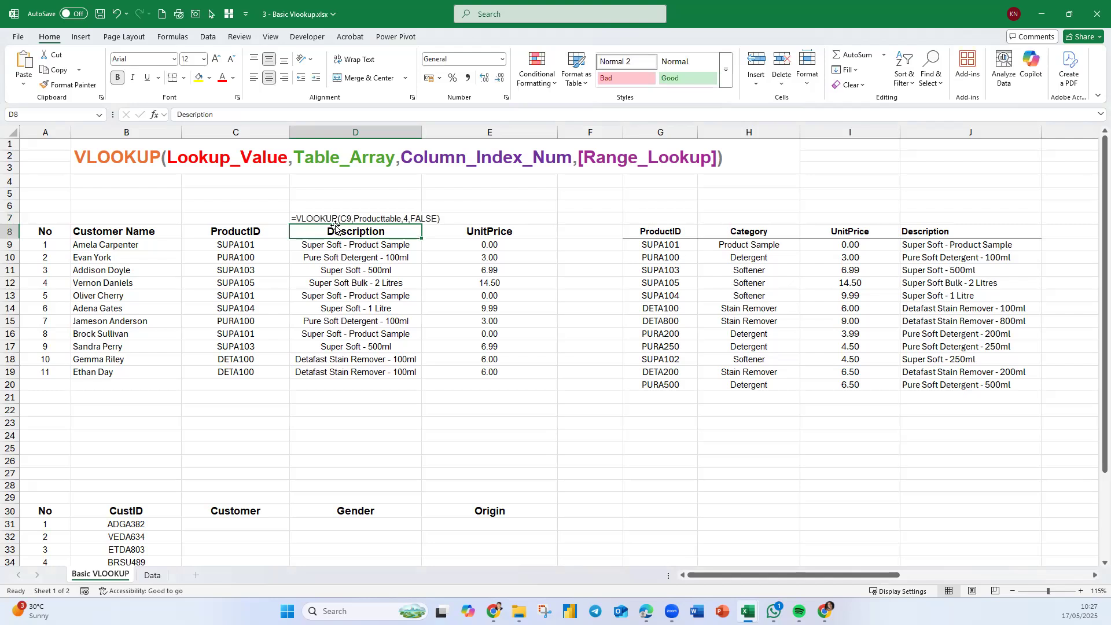
- Format D7's formula text with a larger font, red colour and right alignment
{"action": "left_click", "coordinate": [350, 213]}
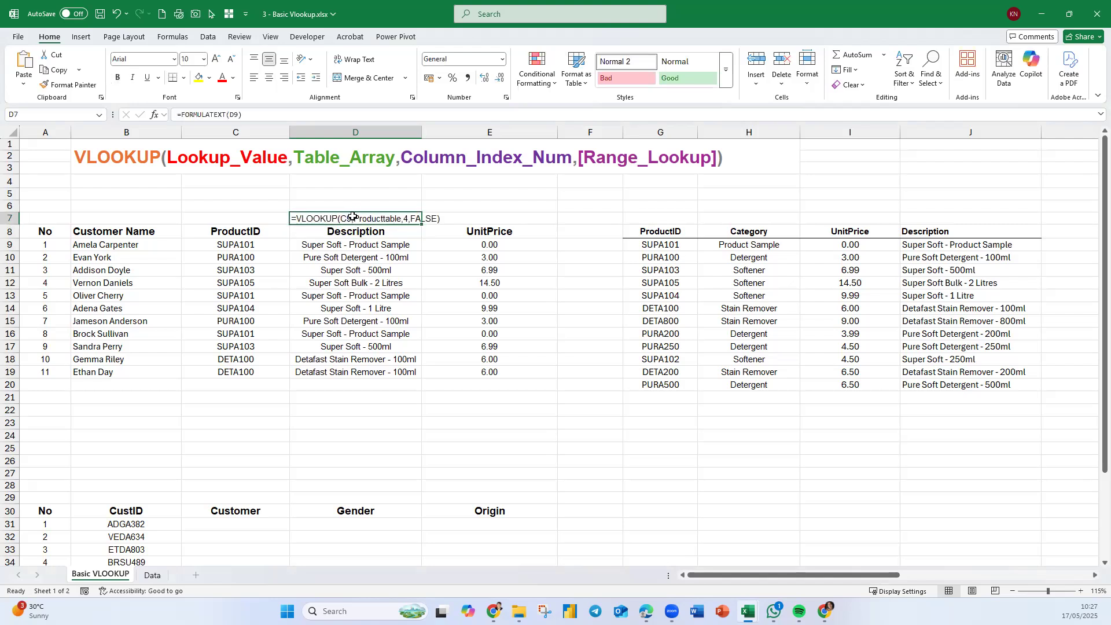
{"action": "left_click", "coordinate": [214, 60]}
{"action": "left_click", "coordinate": [222, 77]}
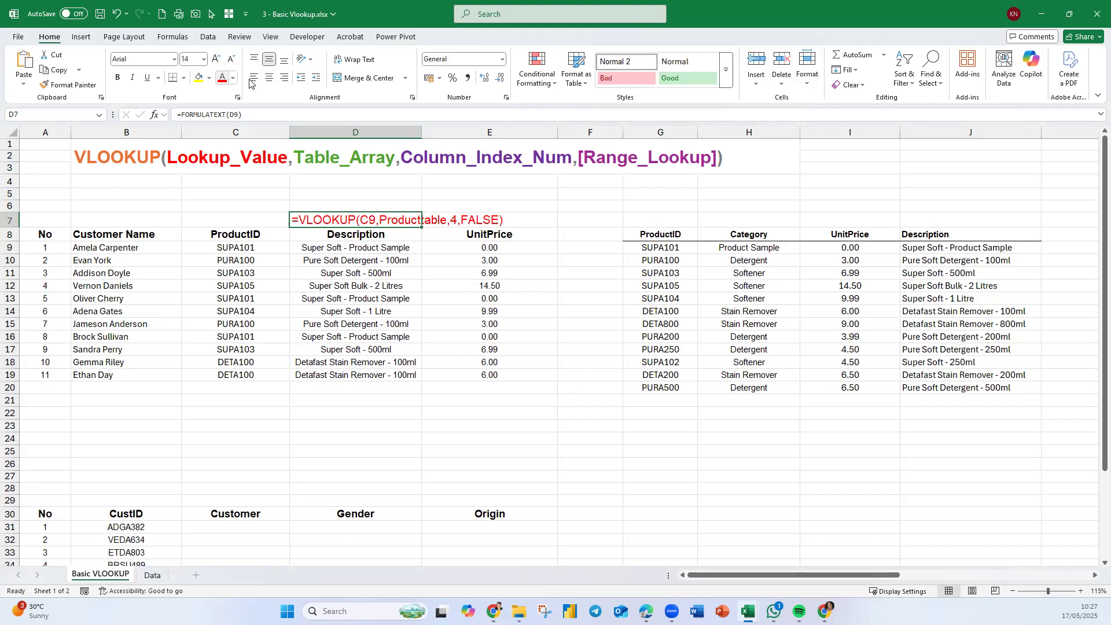
{"action": "left_click", "coordinate": [285, 78]}
{"action": "left_click", "coordinate": [456, 340]}
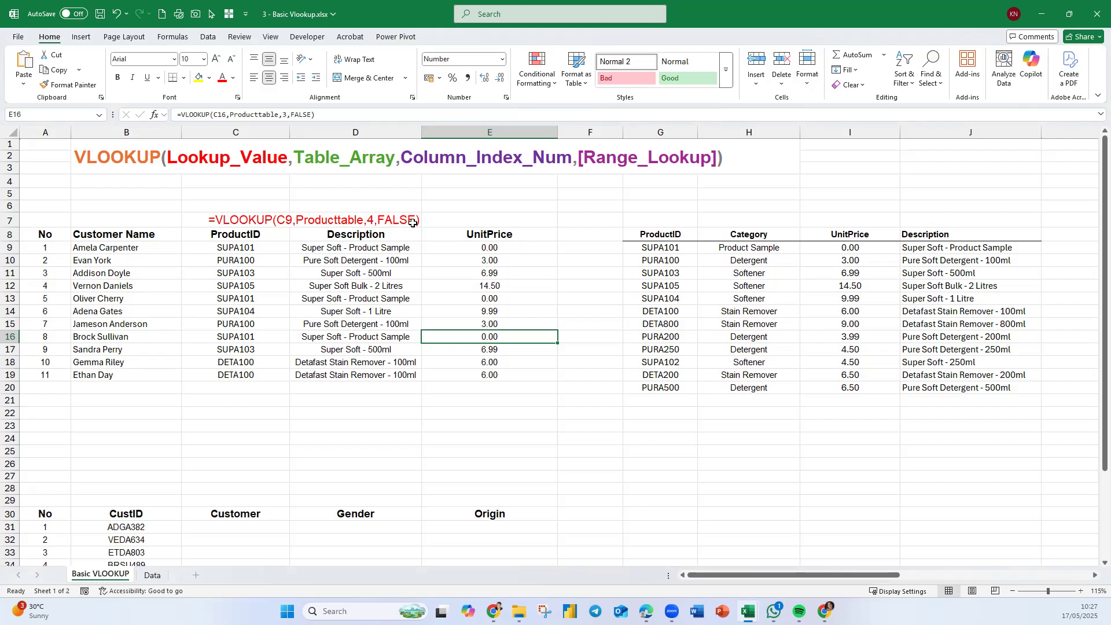
- Edit D9's VLOOKUP so its exact-match argument is 0 instead of FALSE
{"action": "left_click", "coordinate": [398, 246]}
{"action": "double_click", "coordinate": [347, 249]}
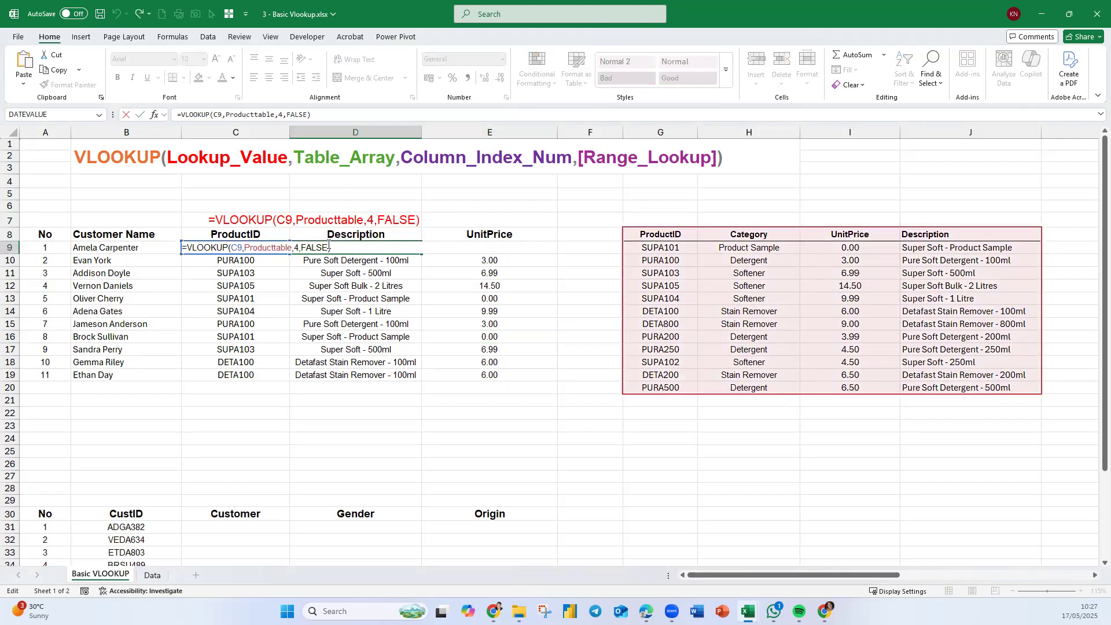
{"action": "left_click", "coordinate": [328, 247]}
{"action": "key", "text": "BackSpace"}
{"action": "key", "text": "BackSpace"}
{"action": "key", "text": "BackSpace"}
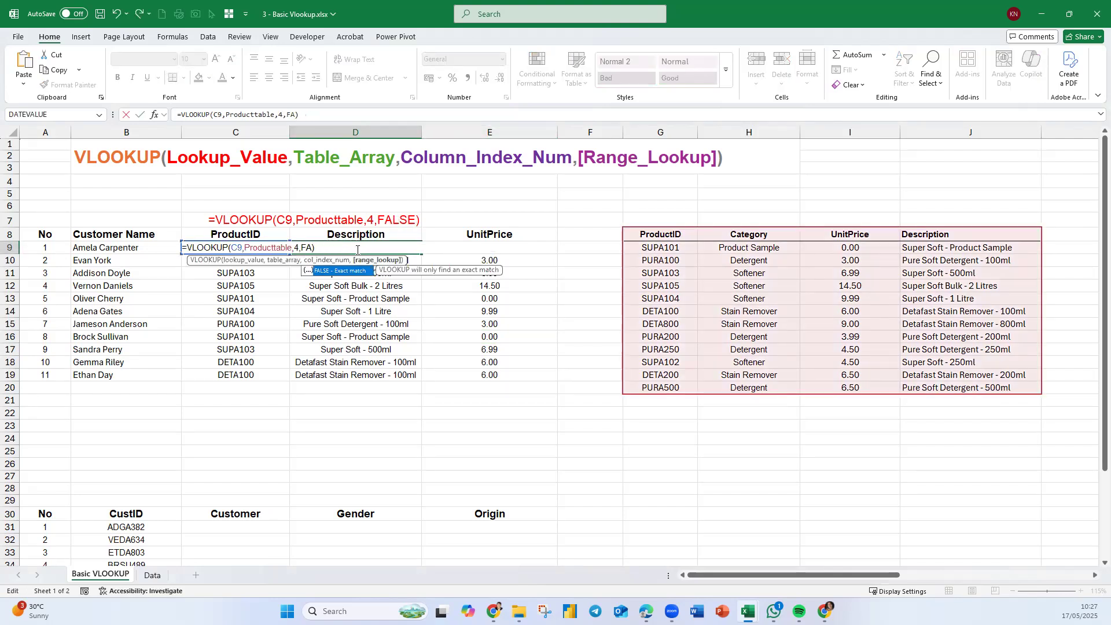
{"action": "key", "text": "BackSpace"}
{"action": "key", "text": "BackSpace"}
{"action": "type", "text": "0"}
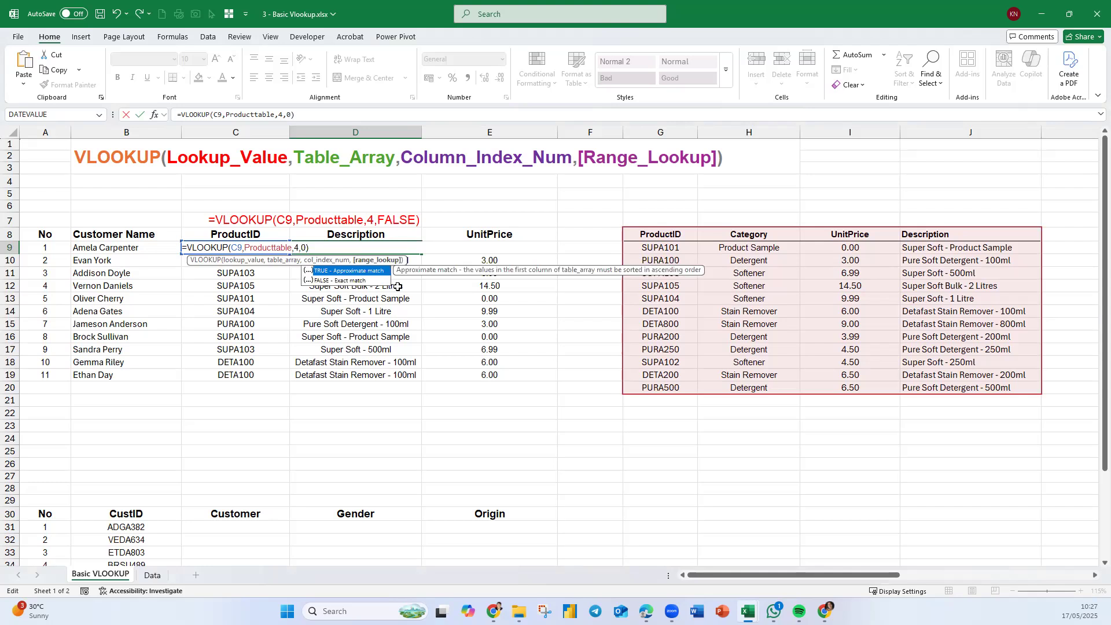
{"action": "key", "text": "Return"}
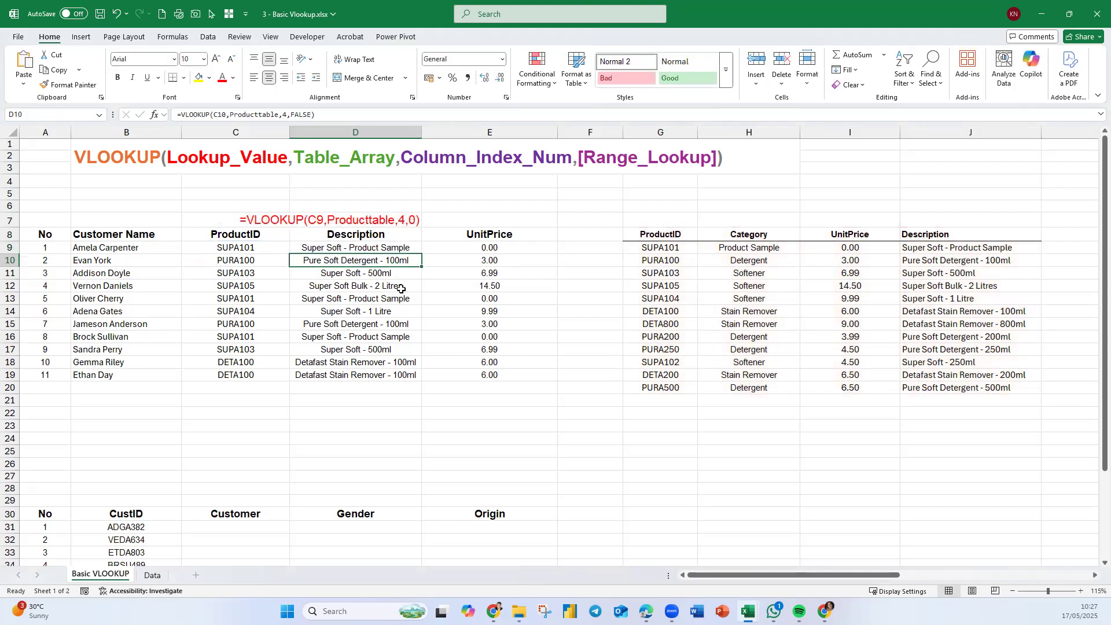
{"action": "left_click", "coordinate": [402, 250]}
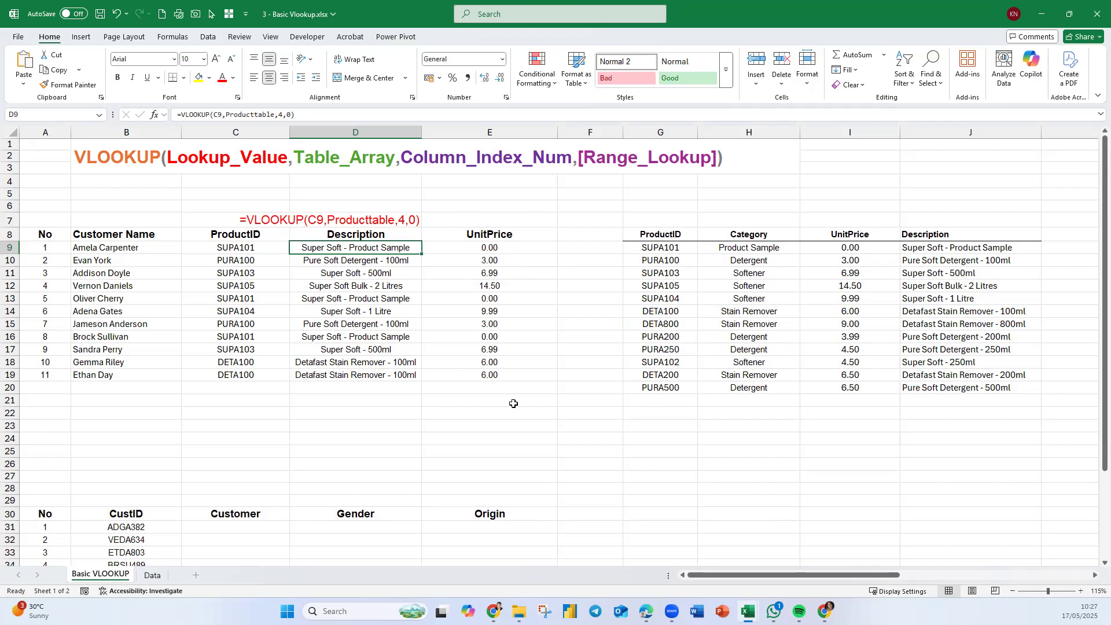
- In the Done workbook, enter 1 beside TRUE and 0 beside FALSE in C12:C13 and center them
{"action": "mouse_move", "coordinate": [747, 611]}
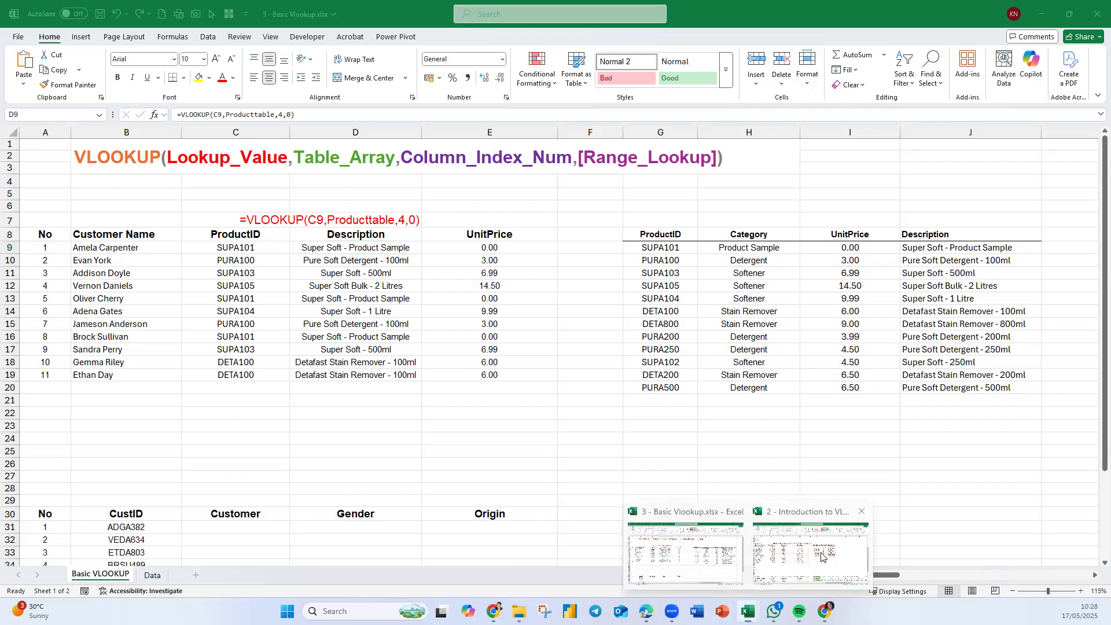
{"action": "left_click", "coordinate": [821, 558]}
{"action": "scroll", "coordinate": [120, 378], "scroll_direction": "up", "scroll_amount": 3}
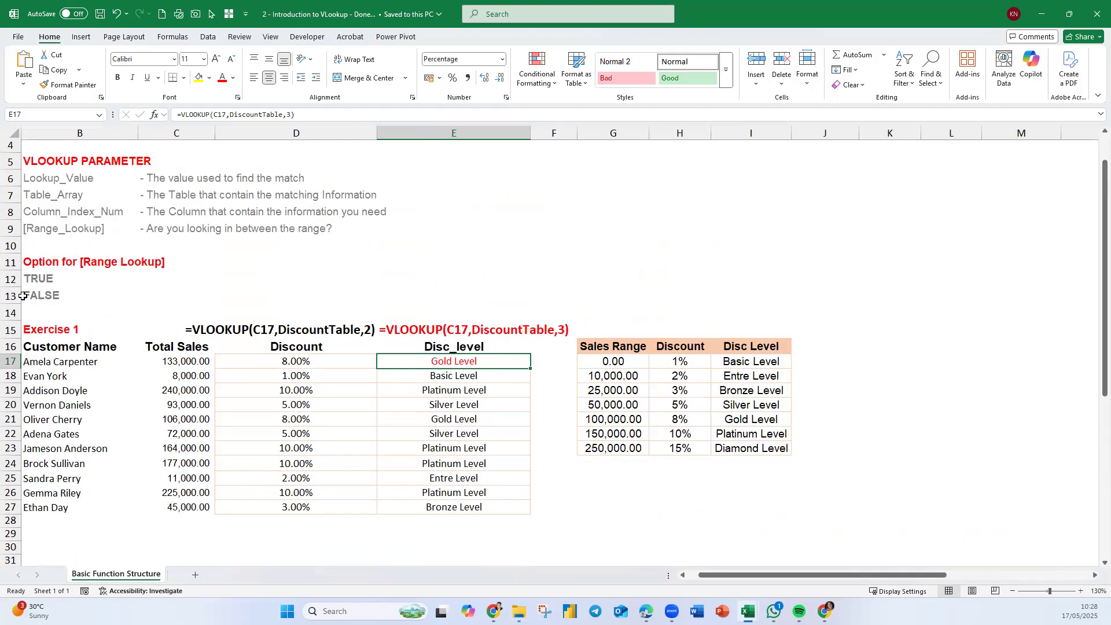
{"action": "left_click", "coordinate": [154, 283]}
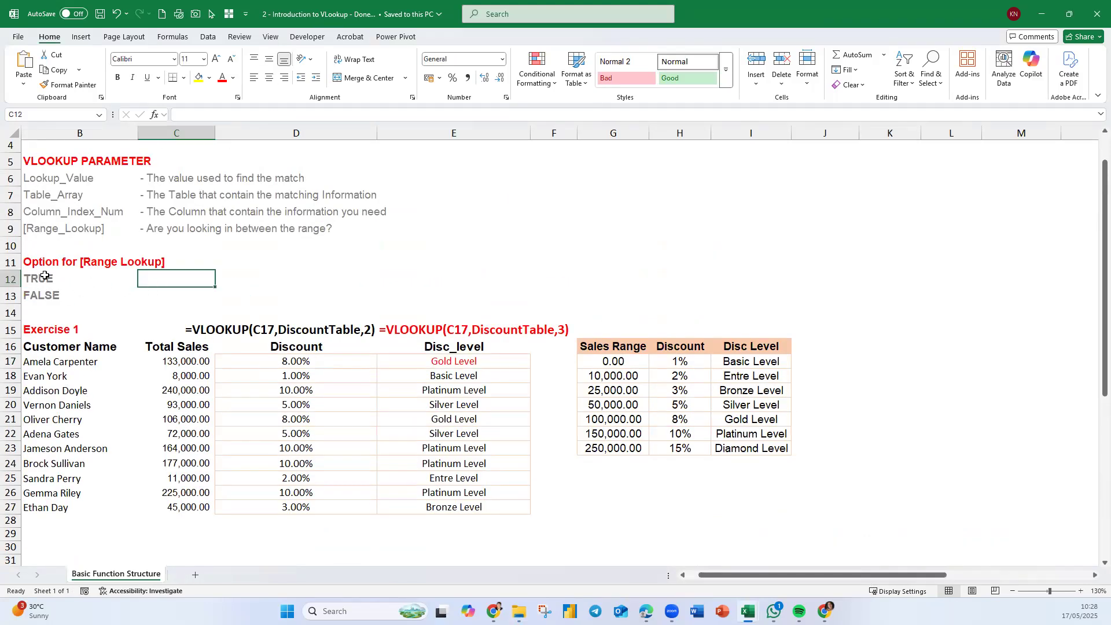
{"action": "type", "text": "1"}
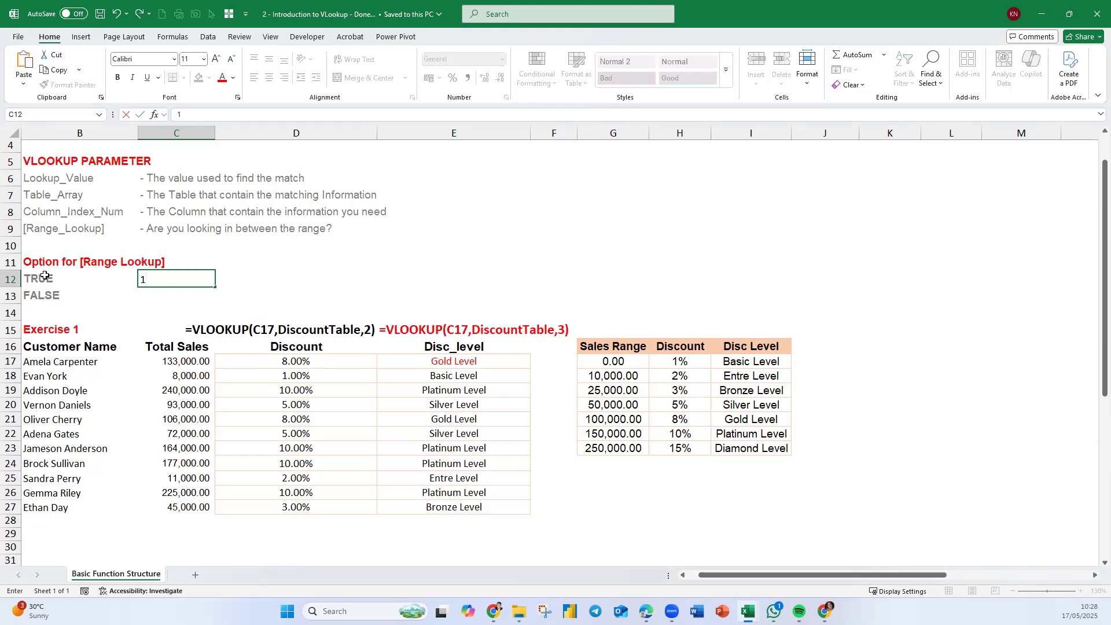
{"action": "key", "text": "Return"}
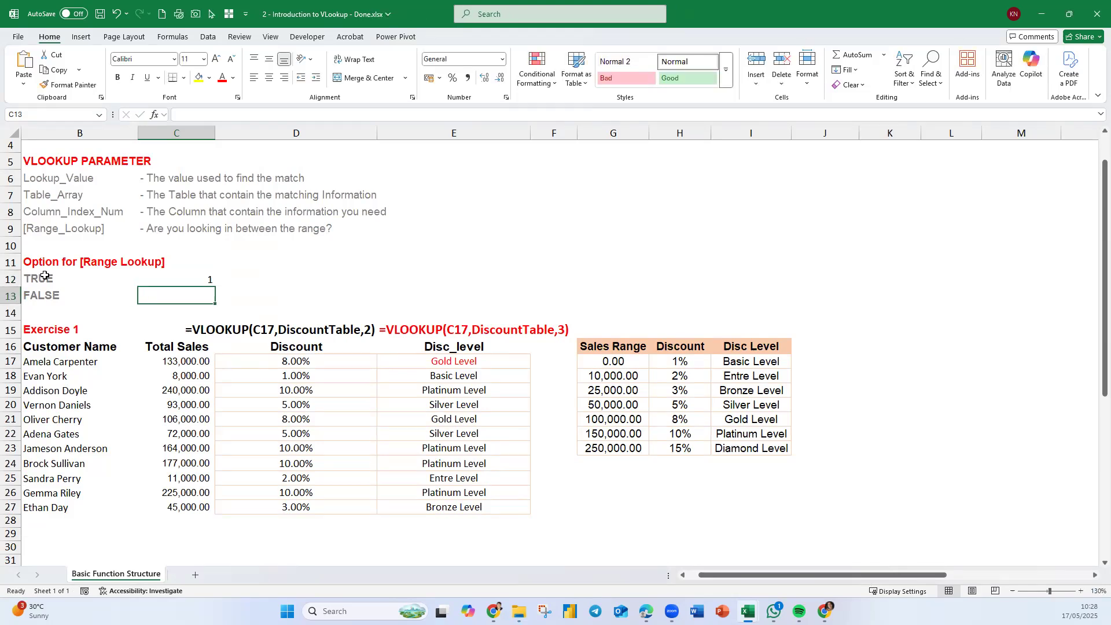
{"action": "type", "text": "0"}
{"action": "left_click", "coordinate": [254, 306]}
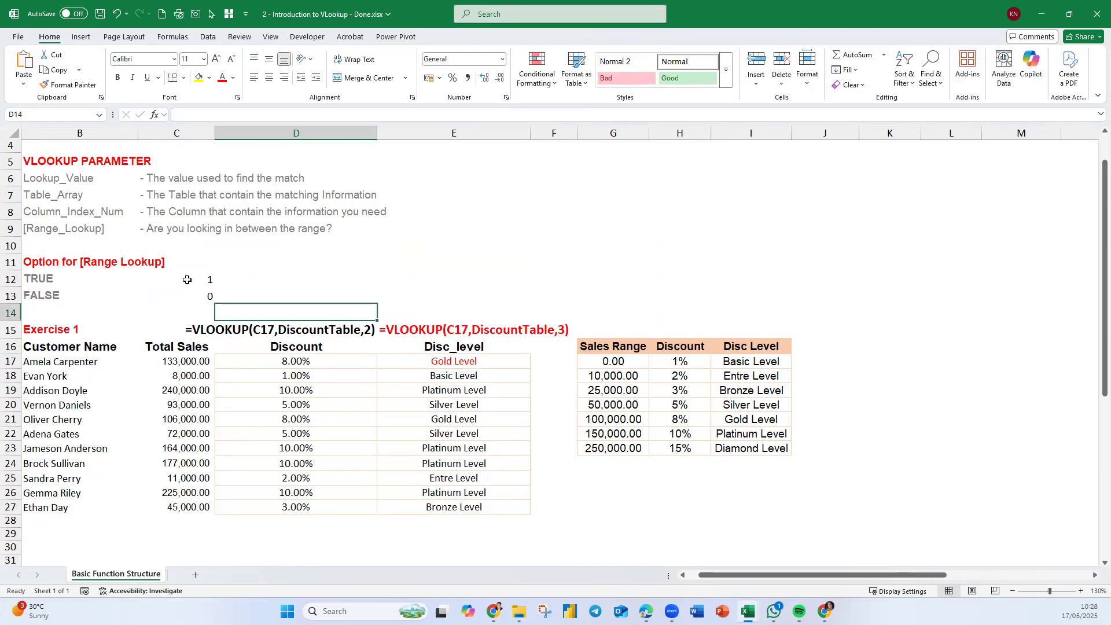
{"action": "left_click_drag", "start_coordinate": [187, 280], "coordinate": [184, 295]}
{"action": "left_click", "coordinate": [270, 81]}
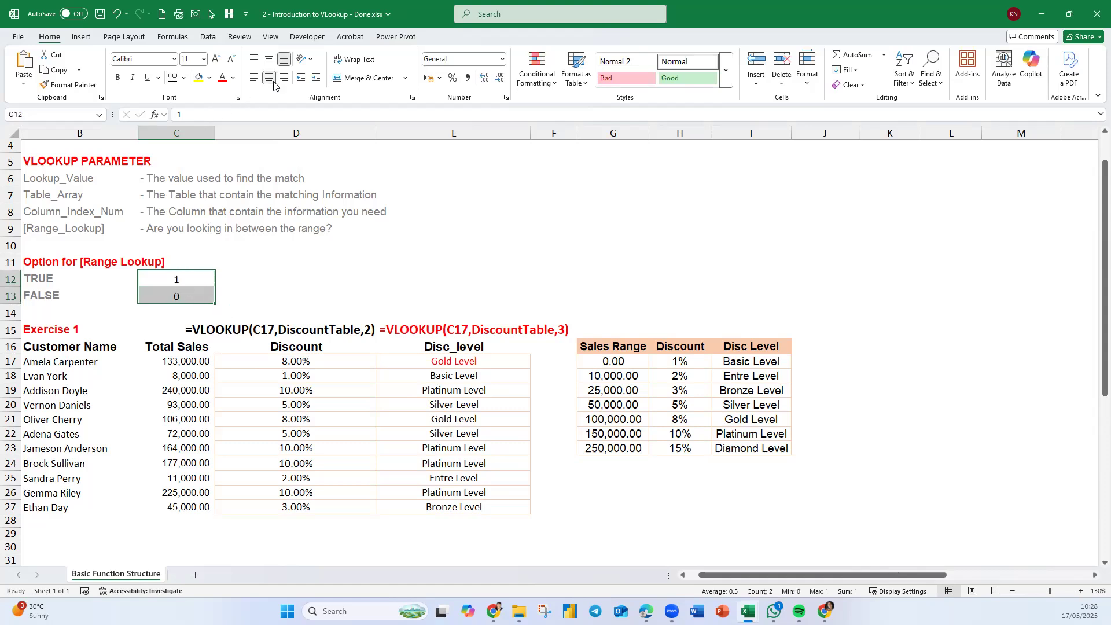
- Add 1 as the range-lookup argument to E17's VLOOKUP formula
{"action": "double_click", "coordinate": [477, 362]}
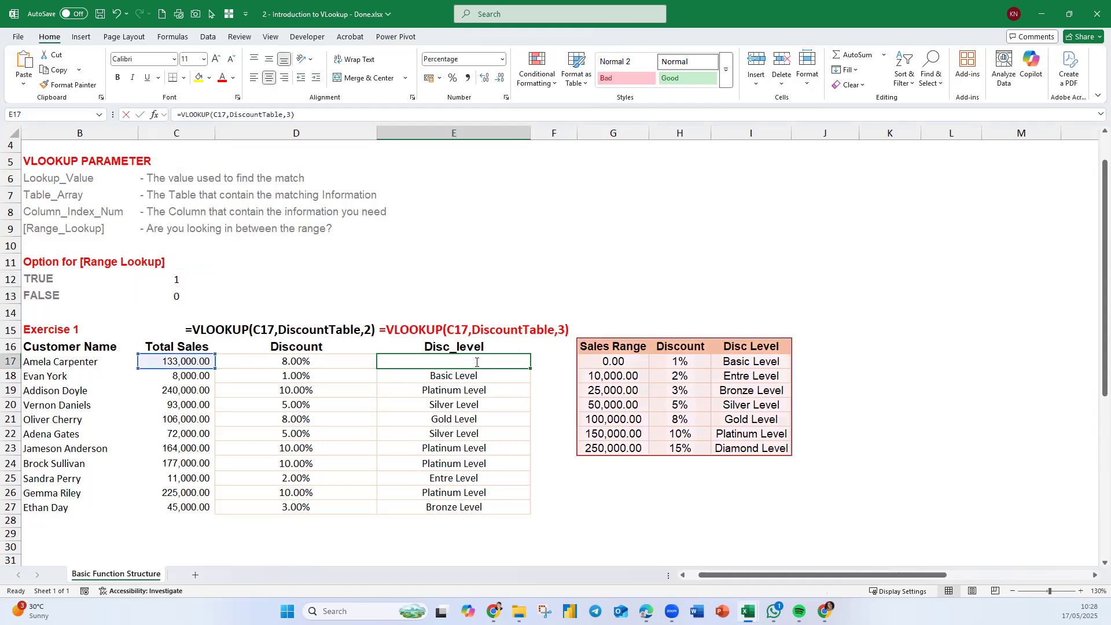
{"action": "left_click", "coordinate": [523, 362]}
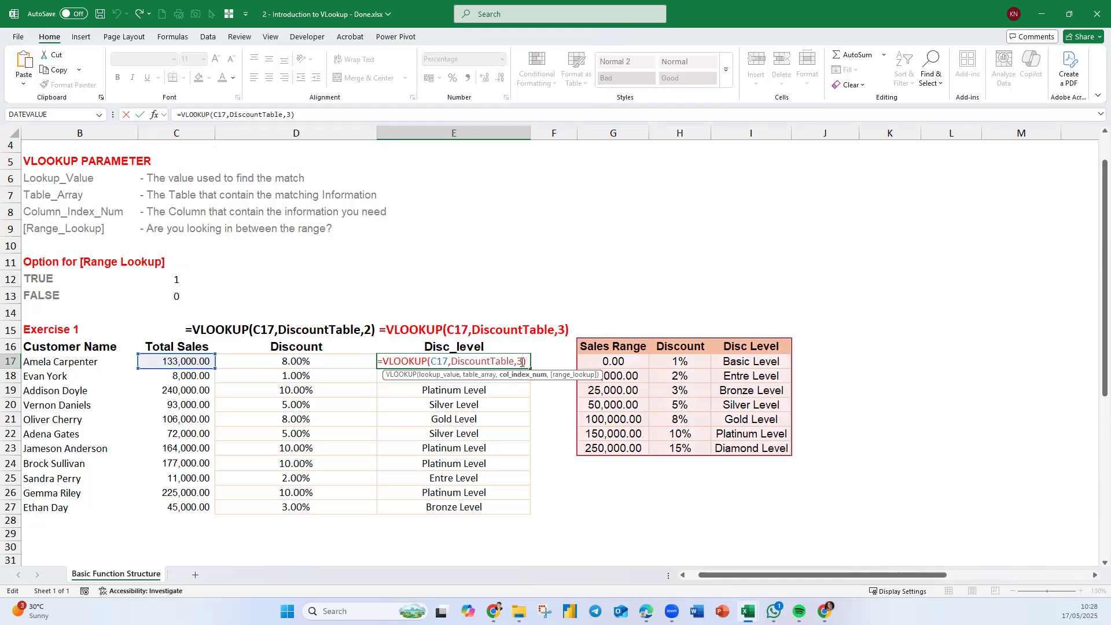
{"action": "type", "text": ",1"}
{"action": "key", "text": "Return"}
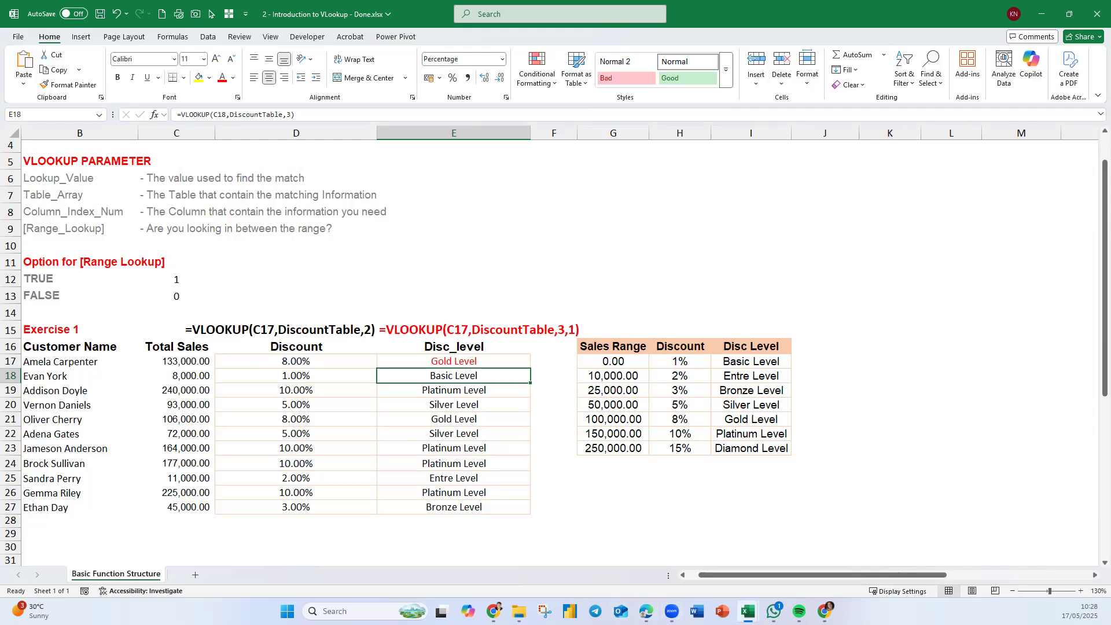
- Switch back to the Basic Vlookup workbook and fill D7's formula-text cell across into E7
{"action": "left_click", "coordinate": [747, 611]}
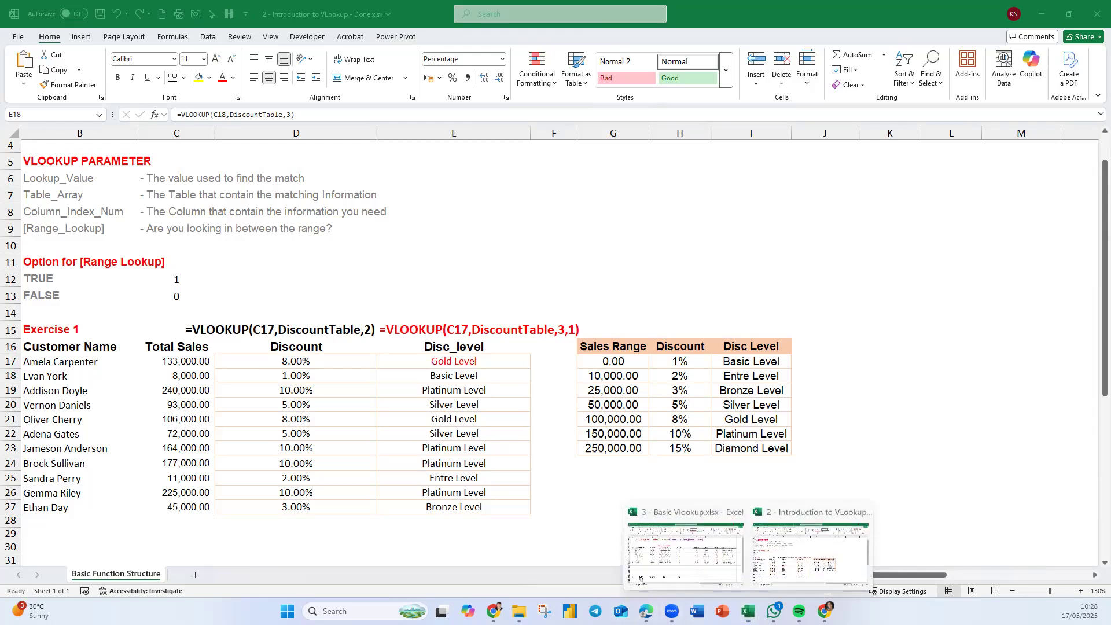
{"action": "left_click", "coordinate": [692, 560]}
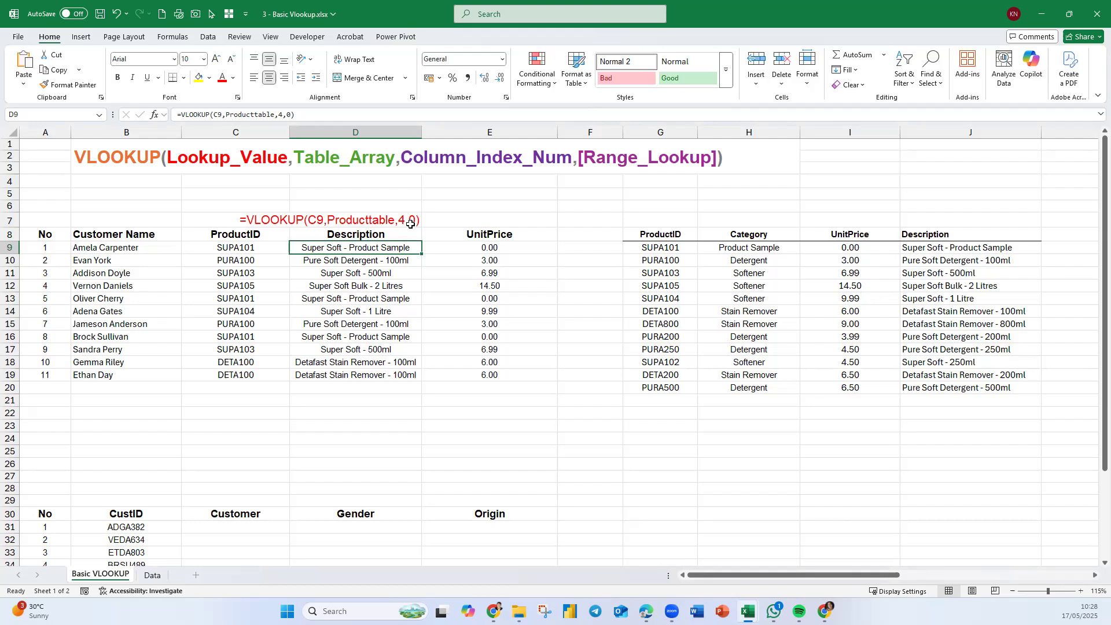
{"action": "left_click", "coordinate": [399, 271]}
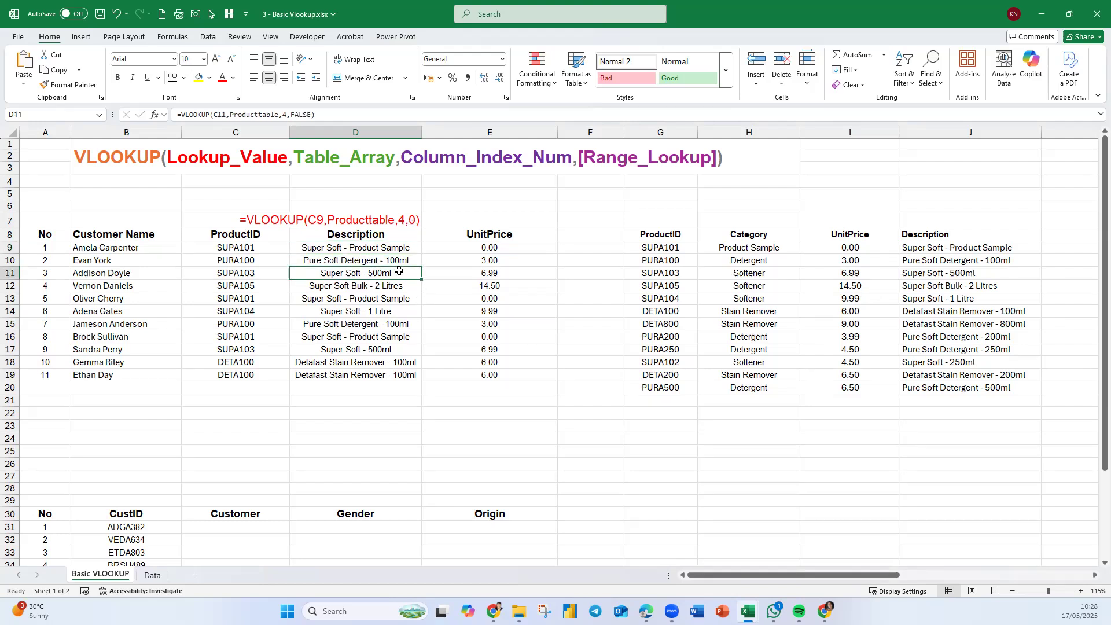
{"action": "left_click", "coordinate": [417, 221]}
{"action": "left_click_drag", "start_coordinate": [419, 228], "coordinate": [553, 227]}
- Left-align E7 and set its font colour to blue
{"action": "left_click", "coordinate": [254, 77]}
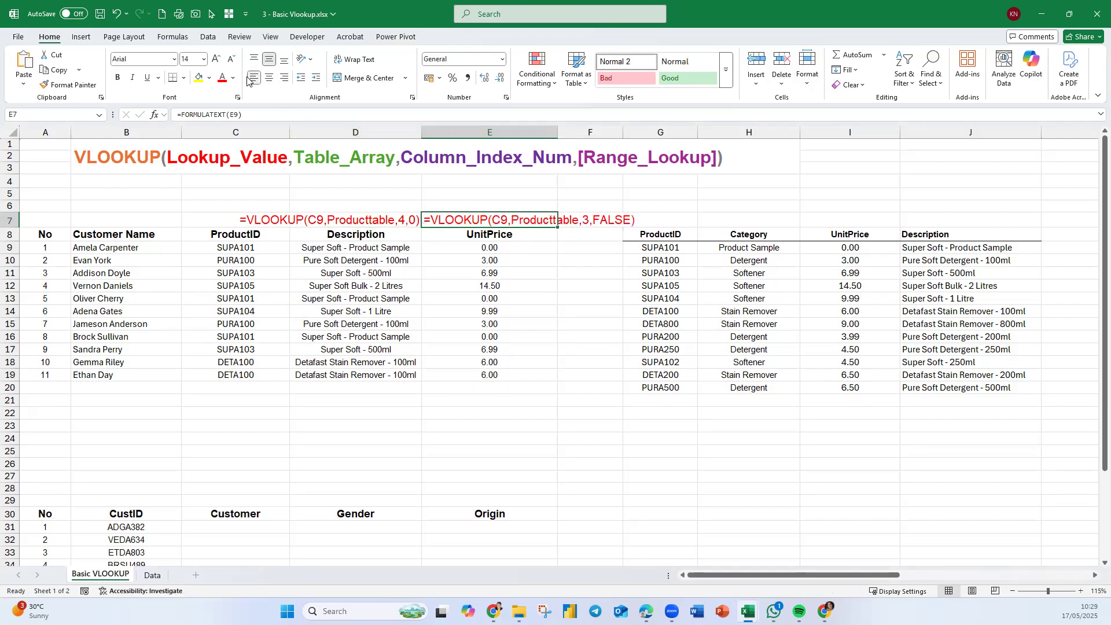
{"action": "left_click", "coordinate": [233, 81]}
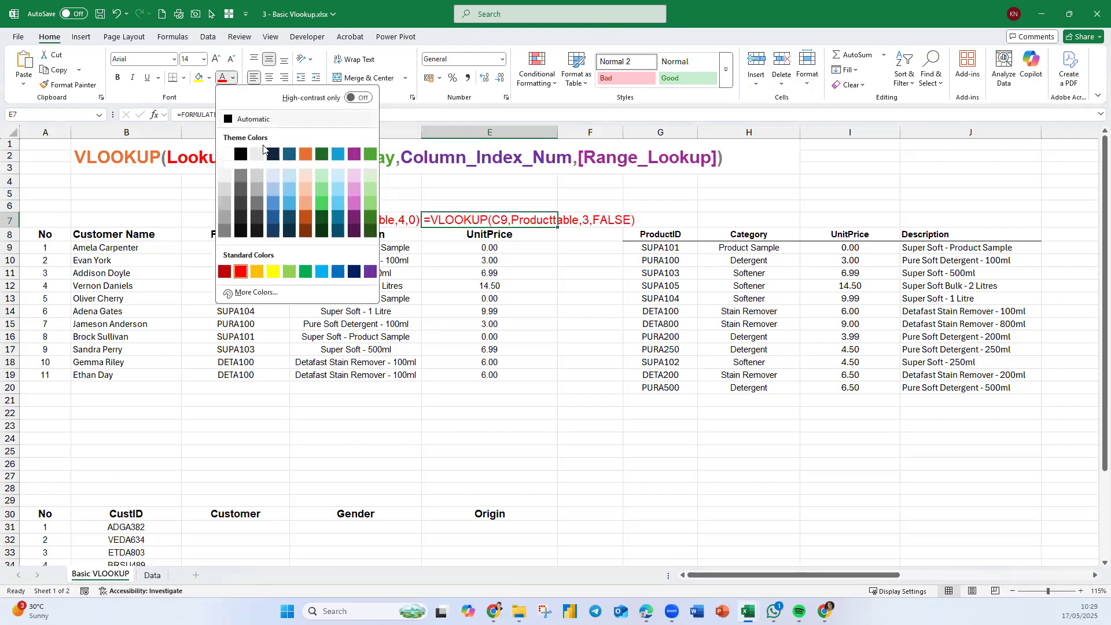
{"action": "left_click", "coordinate": [292, 159]}
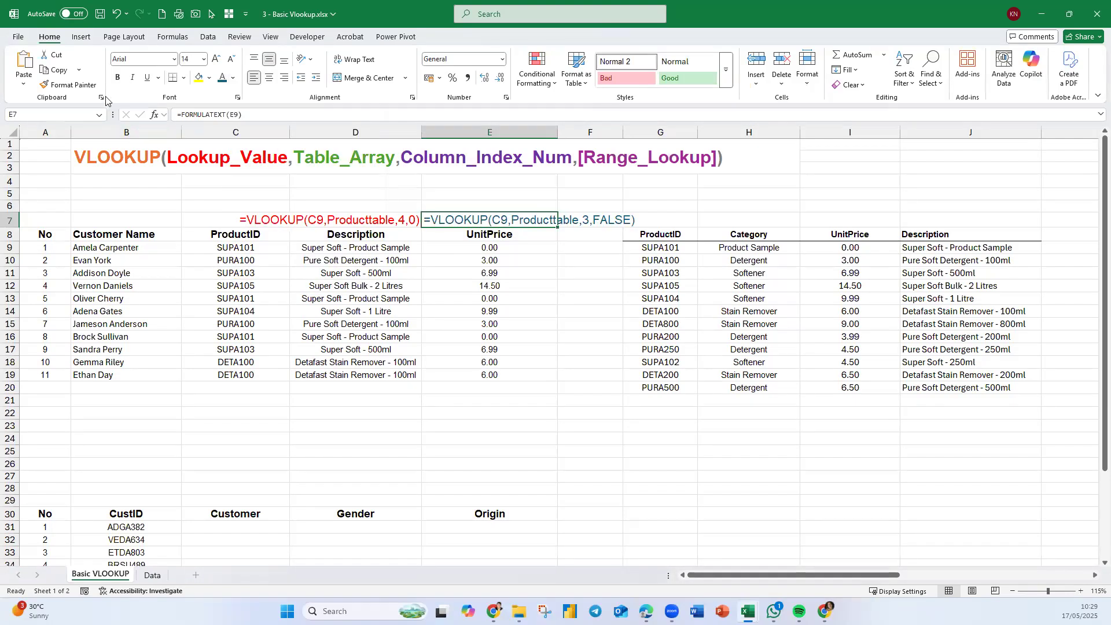
- Bold the formula text in E7 and the unit price result in E9
{"action": "left_click", "coordinate": [117, 77]}
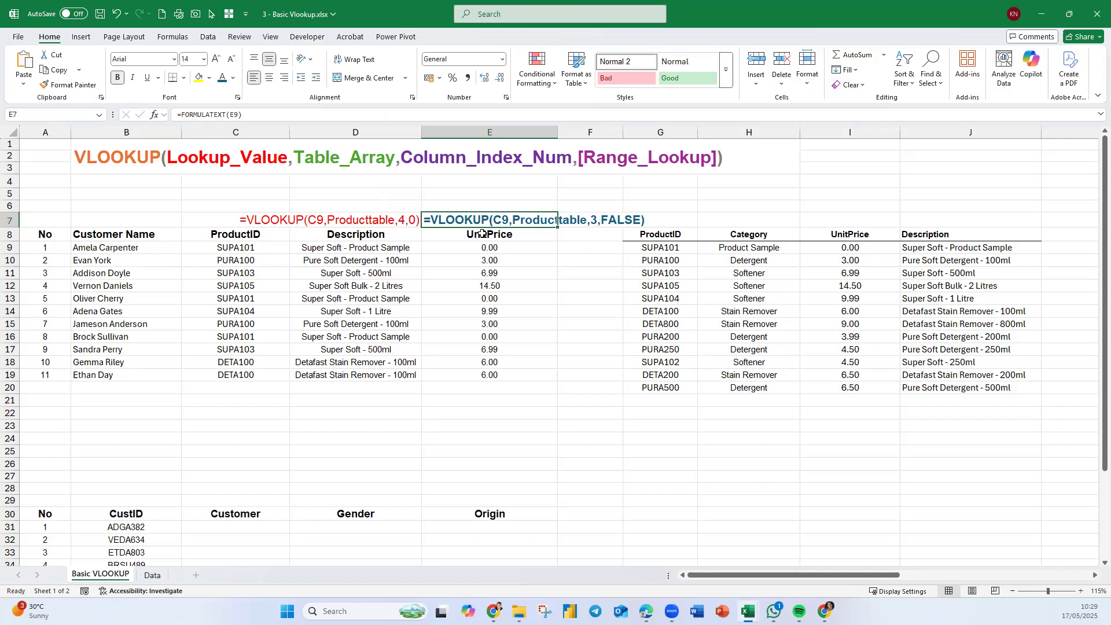
{"action": "left_click", "coordinate": [480, 247], "text": "ctrl"}
{"action": "left_click", "coordinate": [117, 77]}
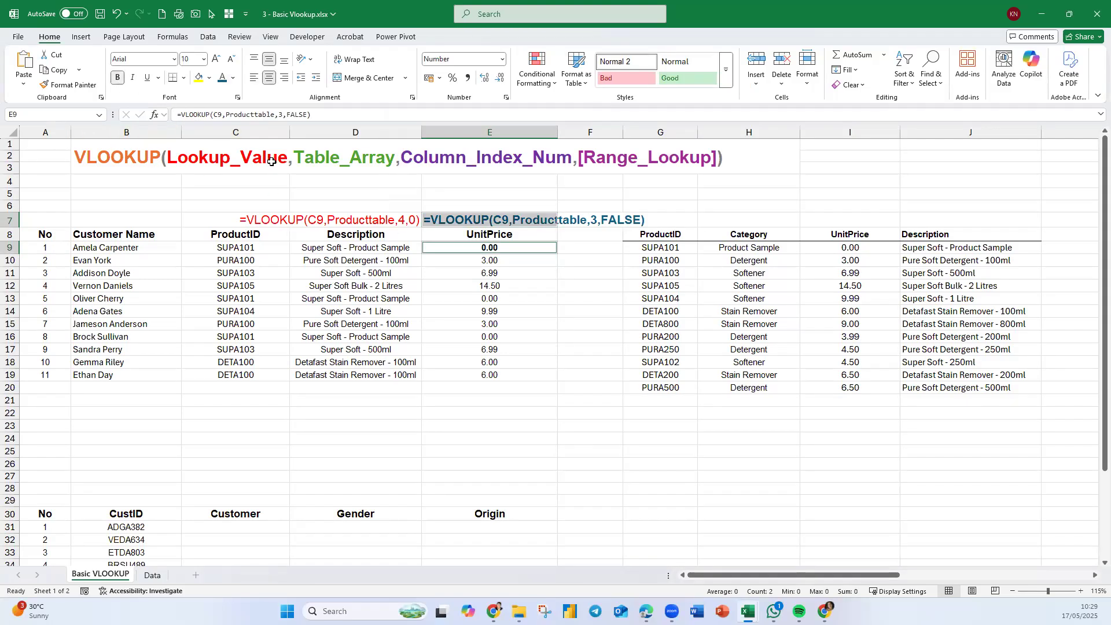
{"action": "left_click", "coordinate": [625, 399]}
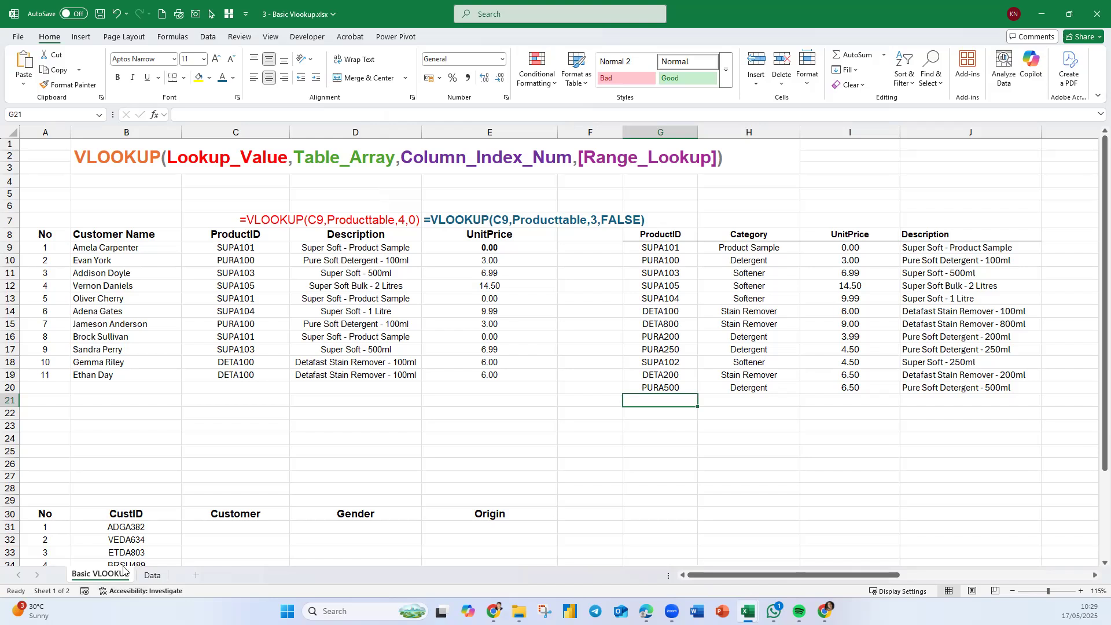
- Highlight the Producttable range and the order table to compare them, then scroll to the customer lookup section
{"action": "left_click_drag", "start_coordinate": [684, 236], "coordinate": [990, 386]}
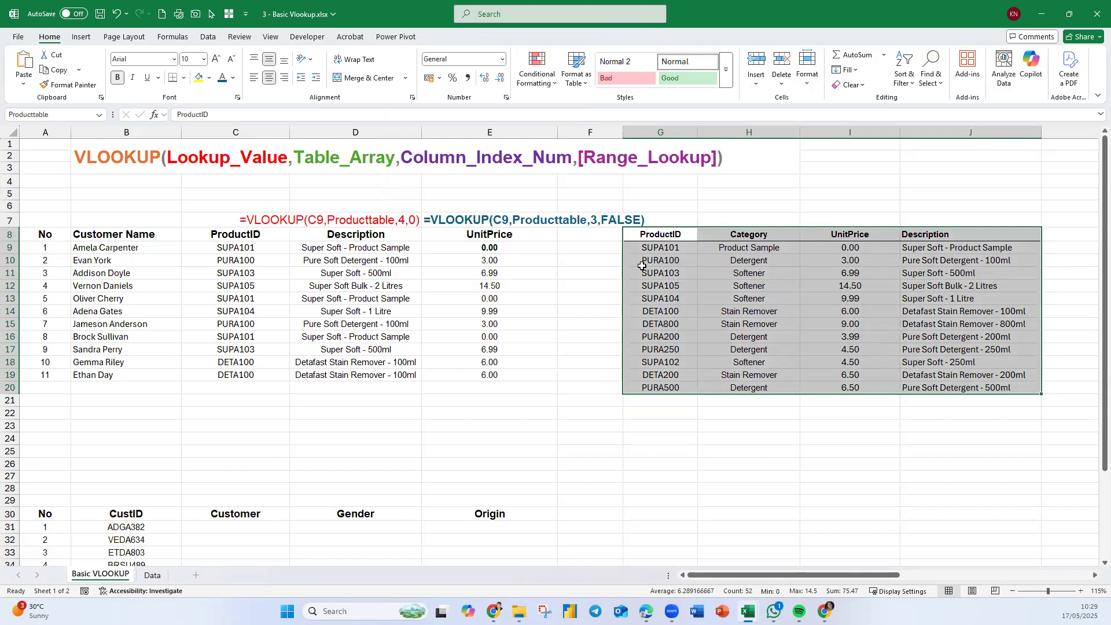
{"action": "left_click", "coordinate": [60, 234]}
{"action": "left_click_drag", "start_coordinate": [59, 234], "coordinate": [472, 372]}
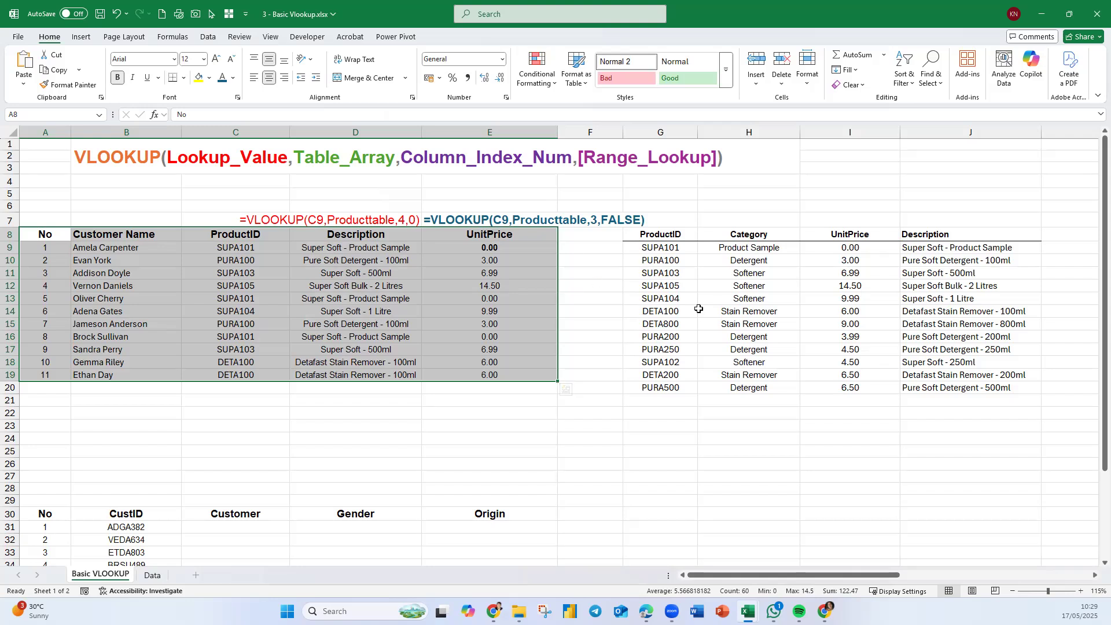
{"action": "scroll", "coordinate": [495, 302], "scroll_direction": "down", "scroll_amount": 1}
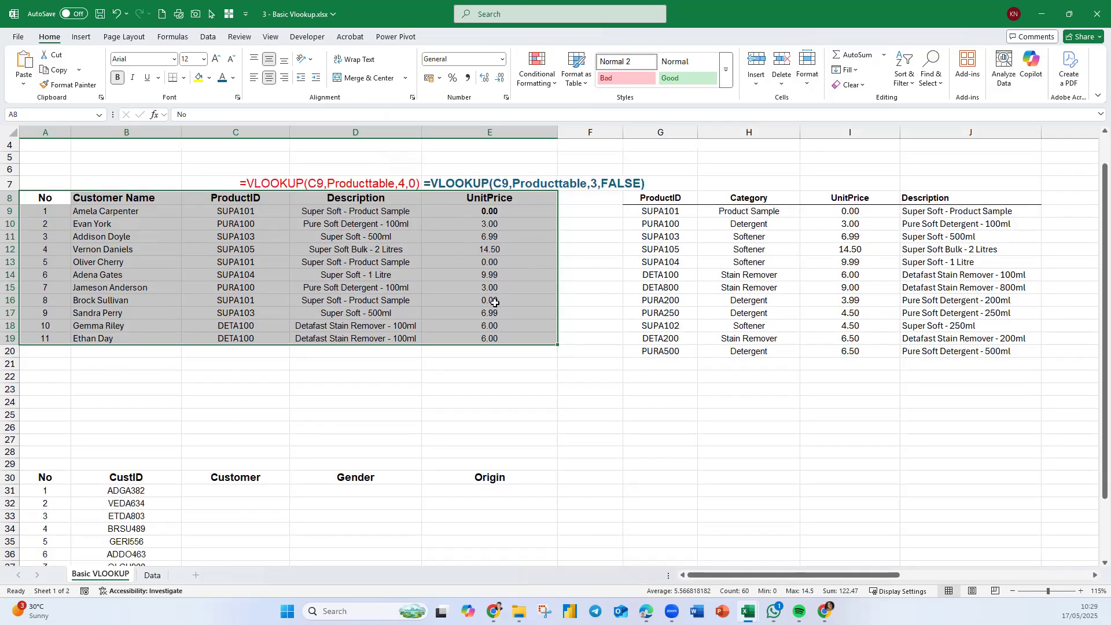
{"action": "scroll", "coordinate": [492, 302], "scroll_direction": "down", "scroll_amount": 7}
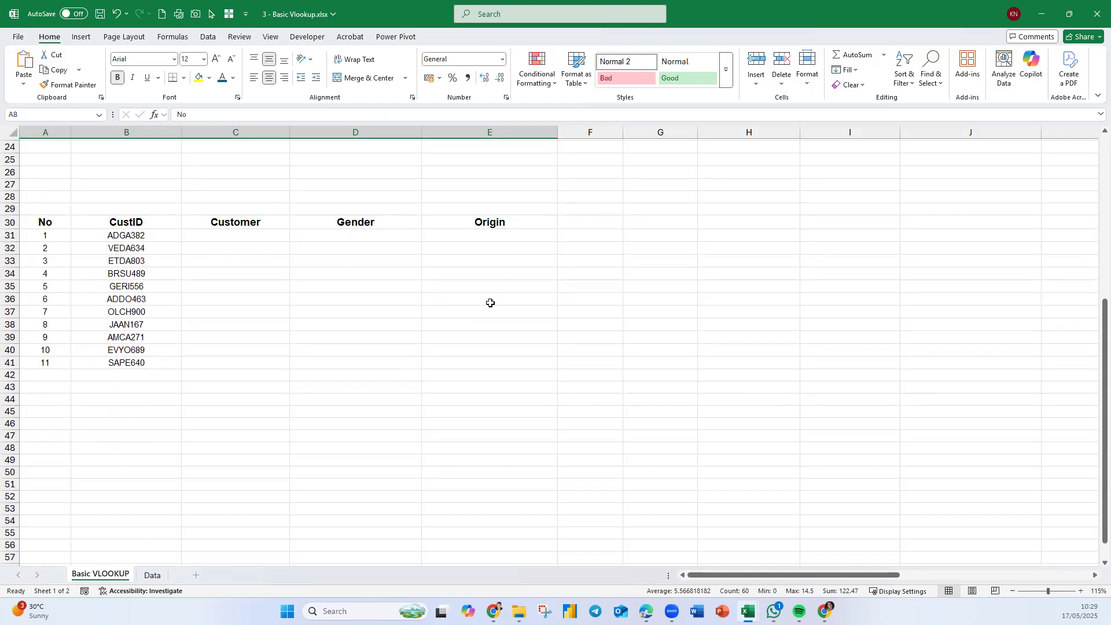
{"action": "left_click", "coordinate": [377, 362]}
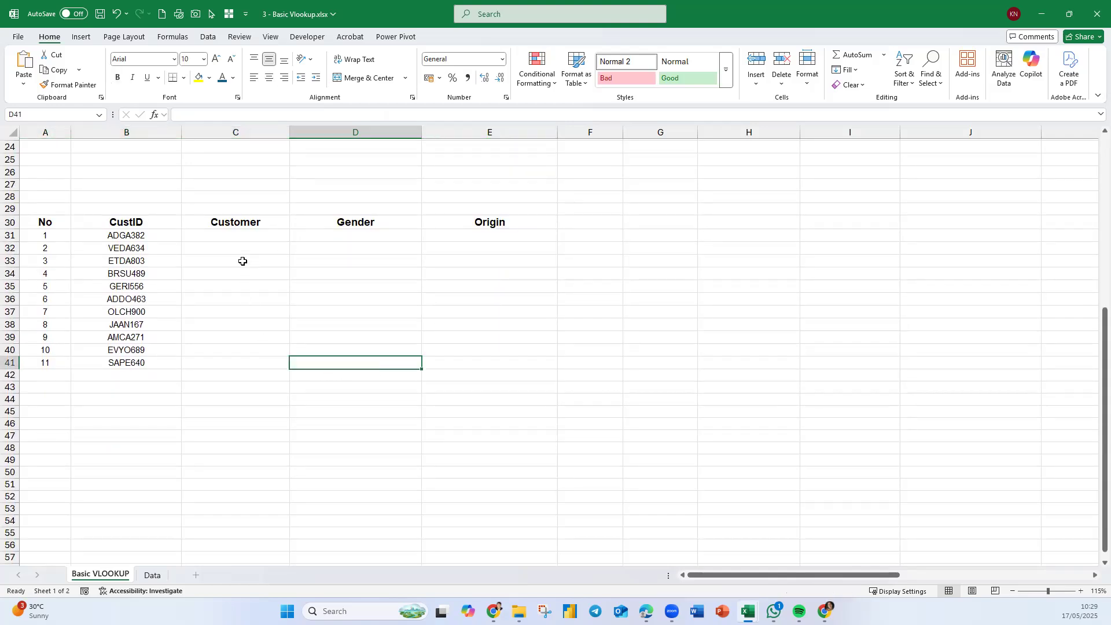
{"action": "left_click", "coordinate": [240, 237]}
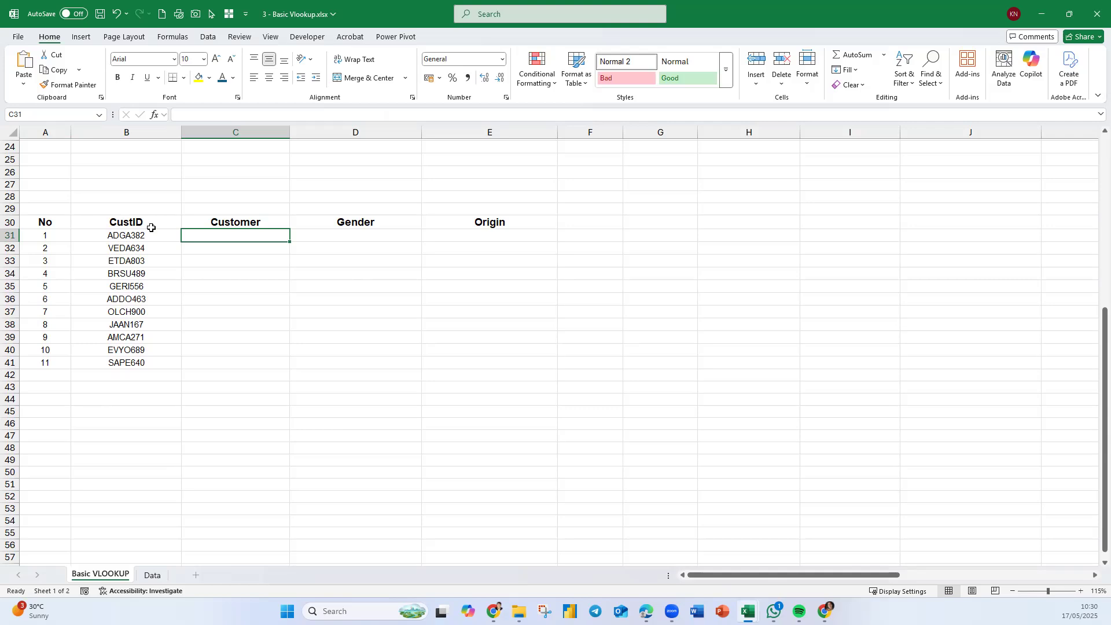
{"action": "left_click_drag", "start_coordinate": [730, 185], "coordinate": [950, 446]}
{"action": "left_click_drag", "start_coordinate": [116, 439], "coordinate": [352, 508]}
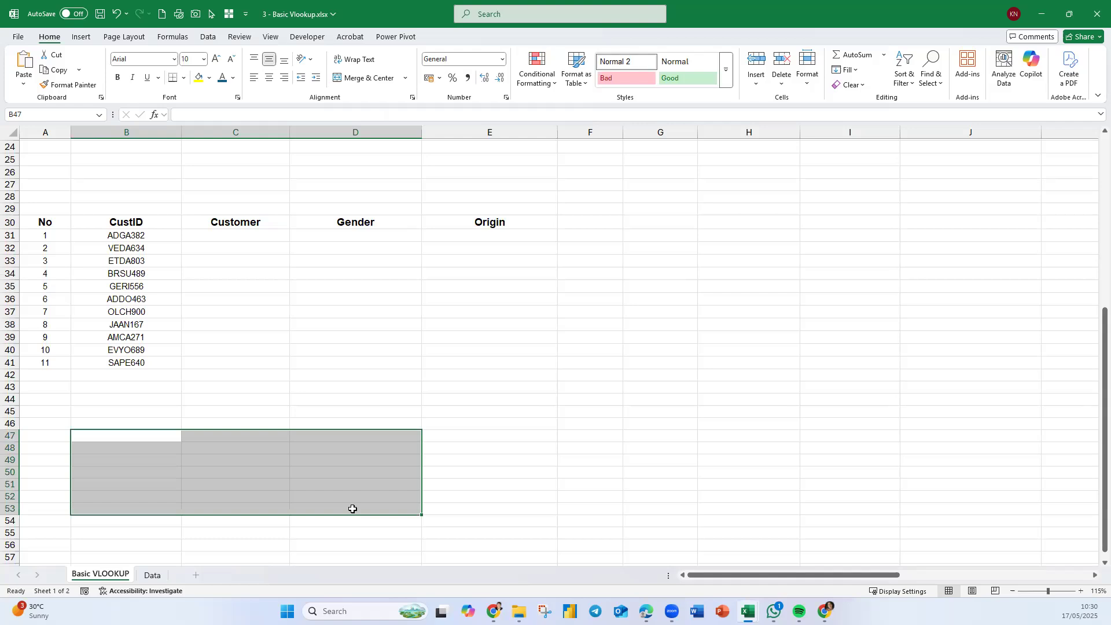
- On the Data sheet, enter 1 in B2, center it and fill a series 1 to 6 across to G2
{"action": "left_click", "coordinate": [149, 575]}
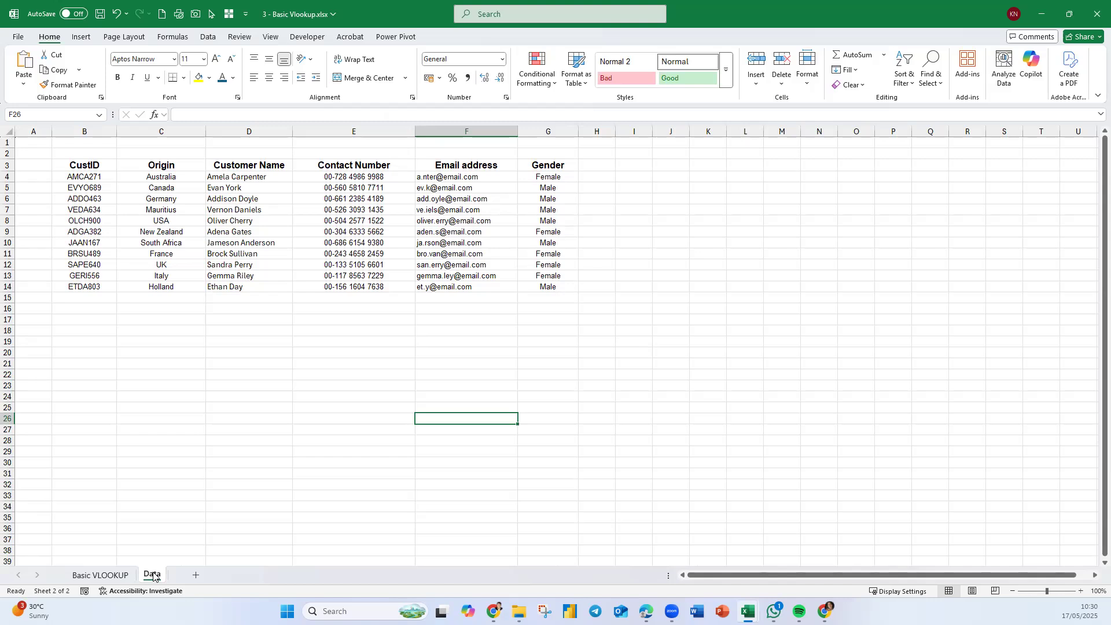
{"action": "left_click", "coordinate": [106, 153]}
{"action": "type", "text": "1"}
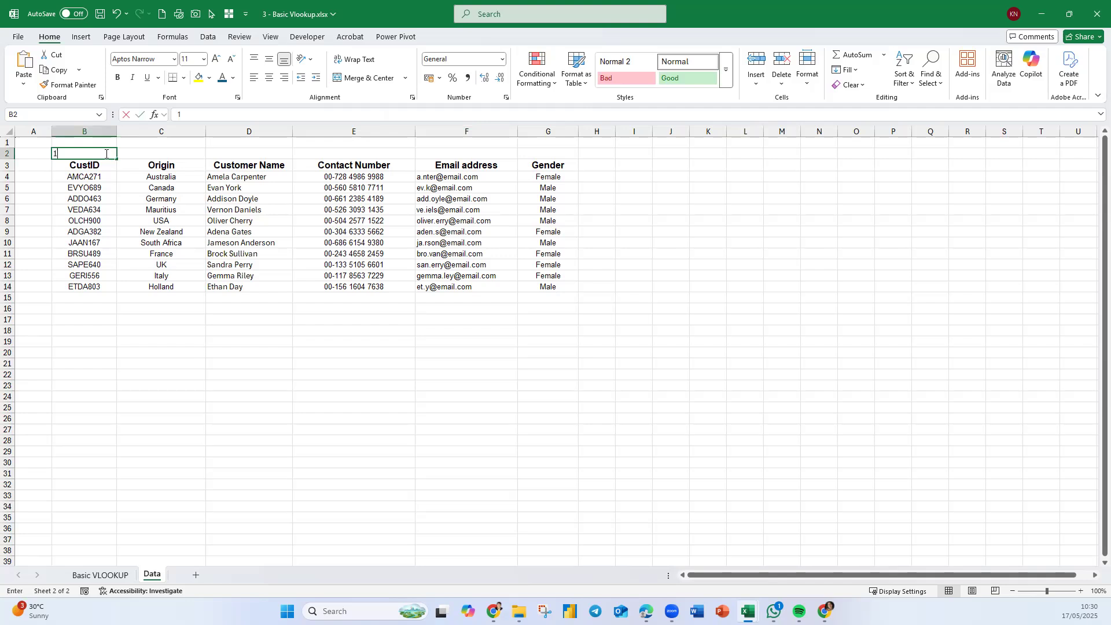
{"action": "left_click", "coordinate": [161, 285]}
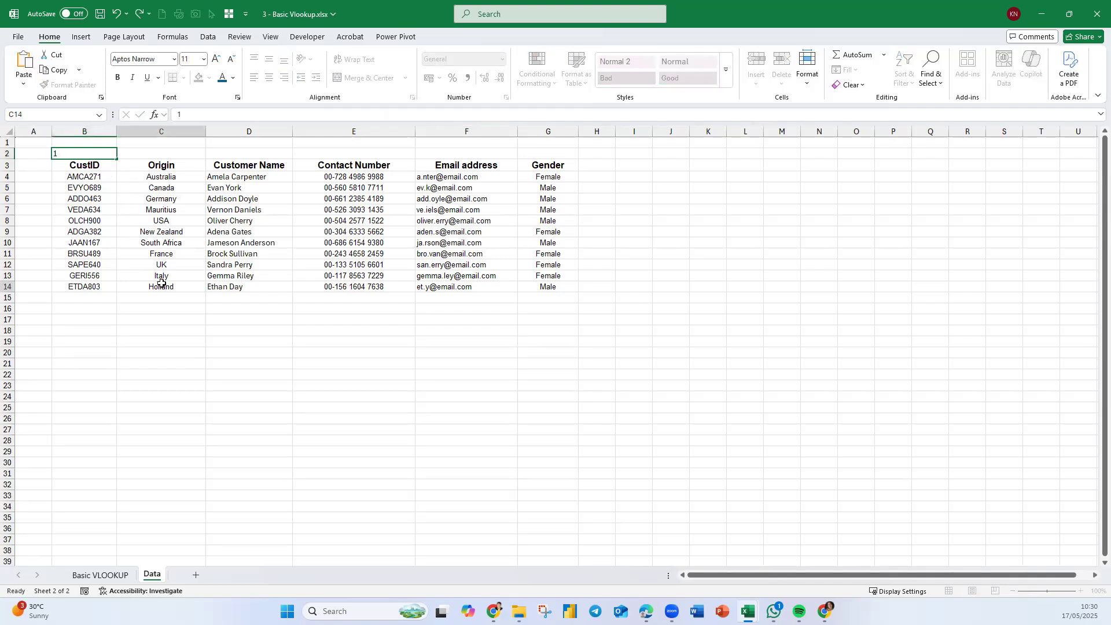
{"action": "left_click", "coordinate": [106, 151]}
{"action": "left_click", "coordinate": [269, 77]}
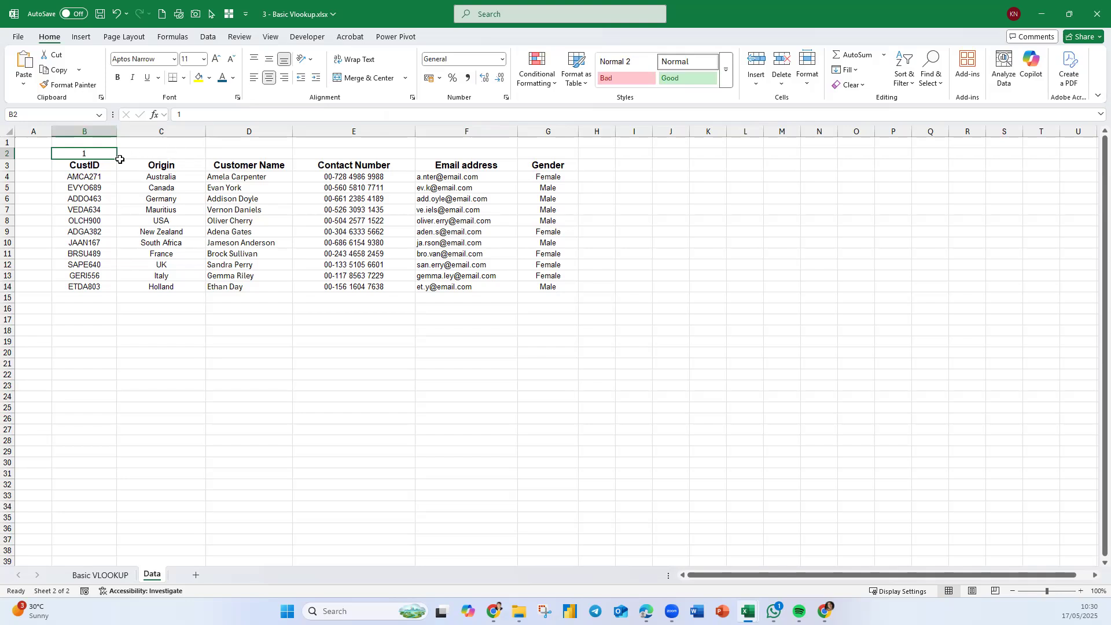
{"action": "left_click_drag", "start_coordinate": [119, 158], "coordinate": [554, 149]}
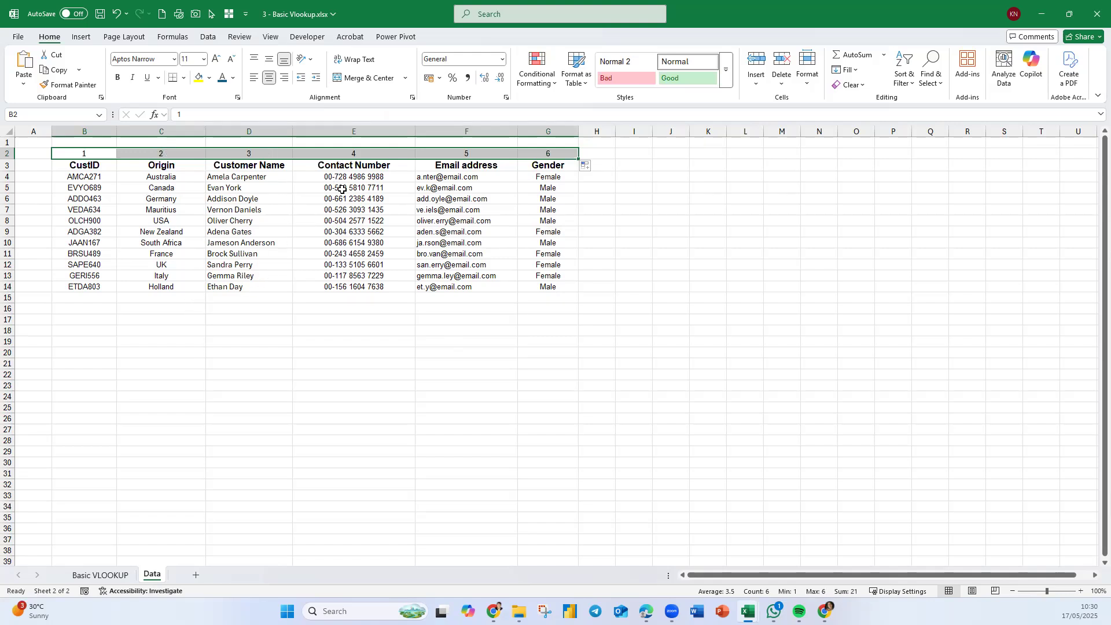
- Move the column numbers from B2:G2 up into row 1
{"action": "left_click", "coordinate": [654, 357]}
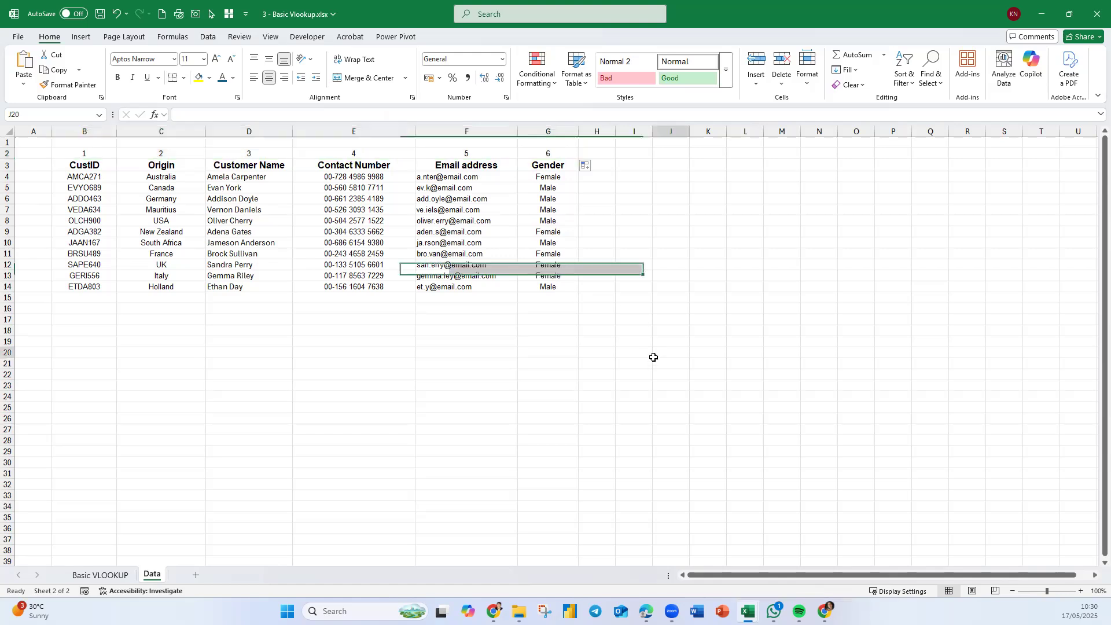
{"action": "left_click_drag", "start_coordinate": [88, 153], "coordinate": [570, 154]}
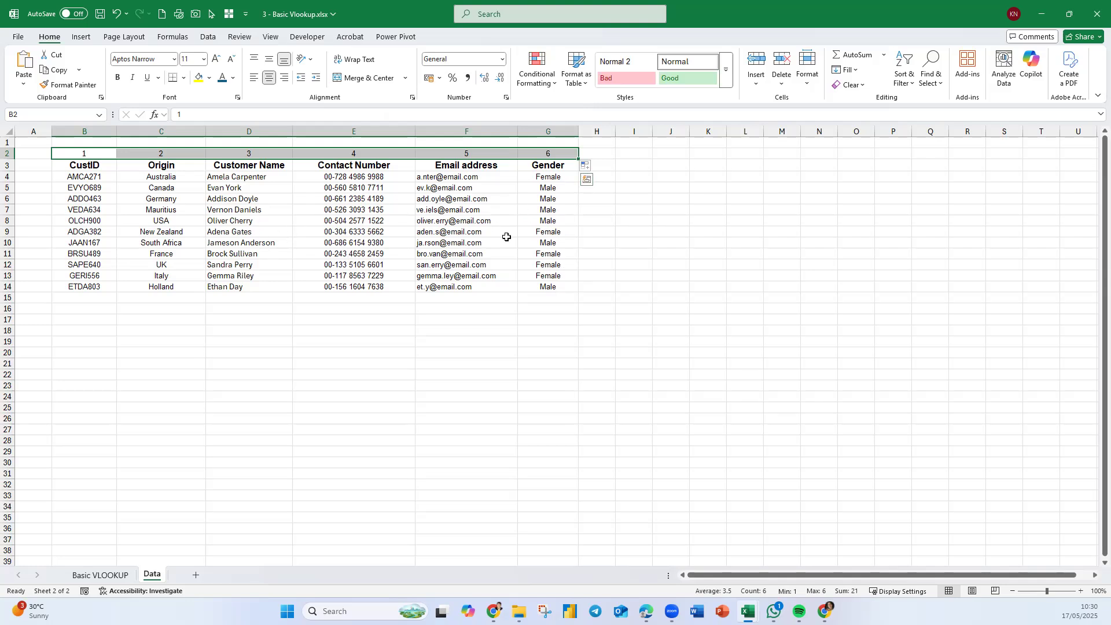
{"action": "left_click_drag", "start_coordinate": [91, 151], "coordinate": [92, 141]}
{"action": "left_click", "coordinate": [196, 208]}
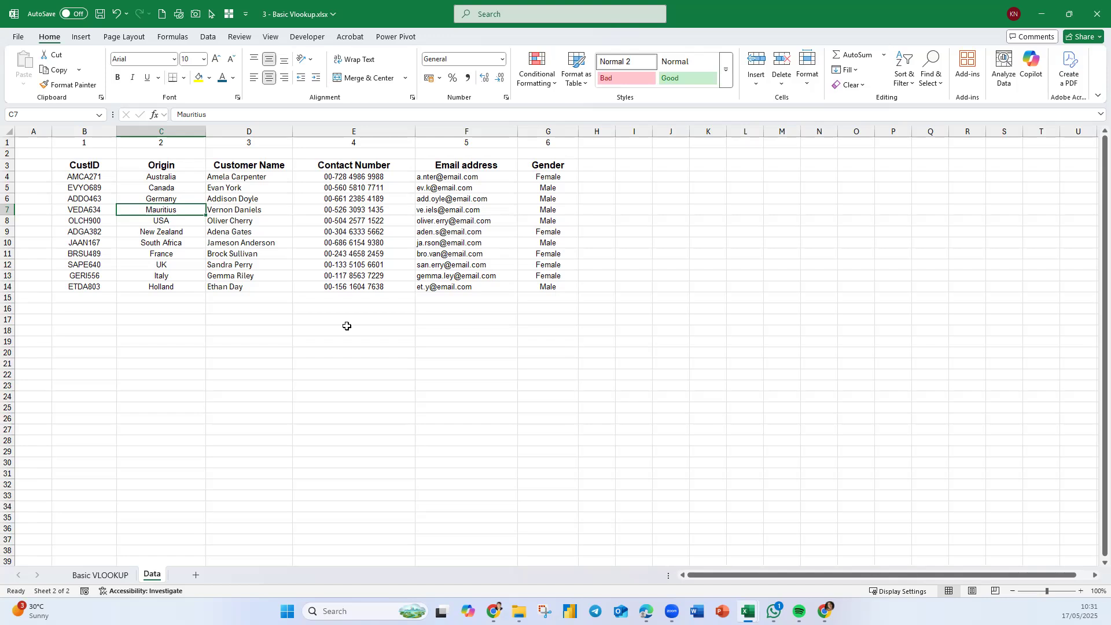
{"action": "left_click", "coordinate": [100, 574]}
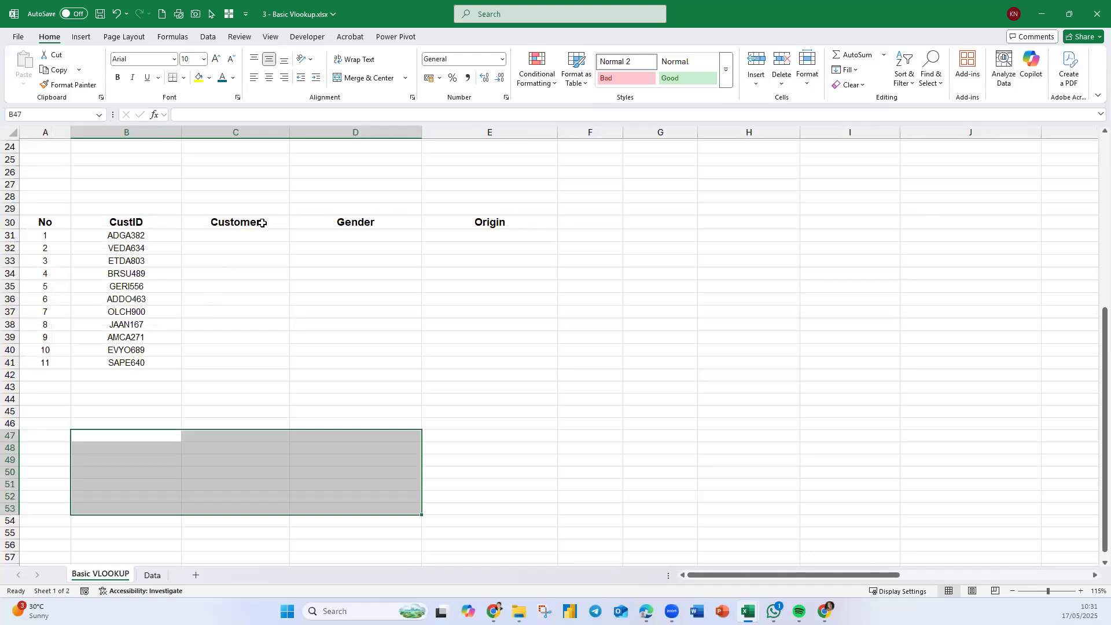
{"action": "left_click", "coordinate": [154, 575]}
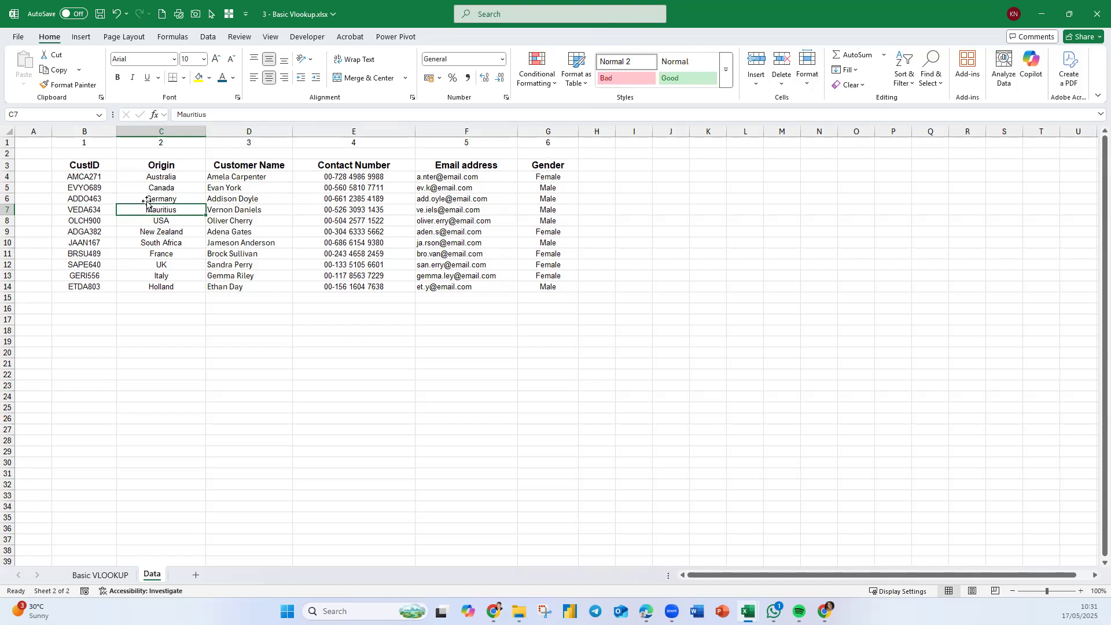
{"action": "left_click", "coordinate": [100, 575]}
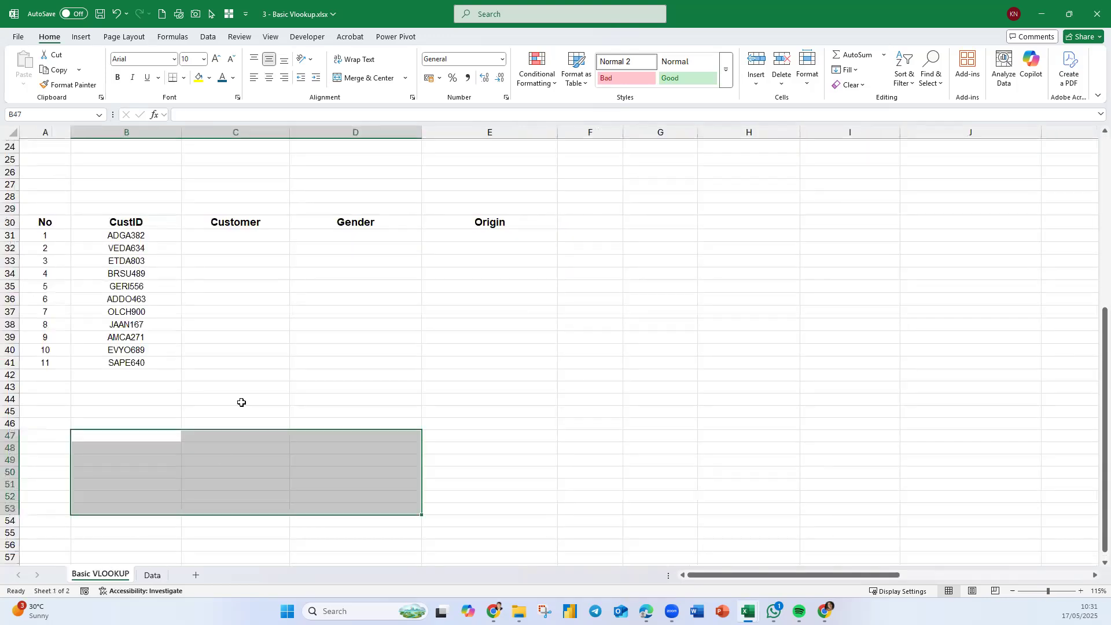
{"action": "left_click", "coordinate": [251, 232]}
- Name the customer data range B3:G14 on the Data sheet CustomerTable
{"action": "left_click", "coordinate": [152, 574]}
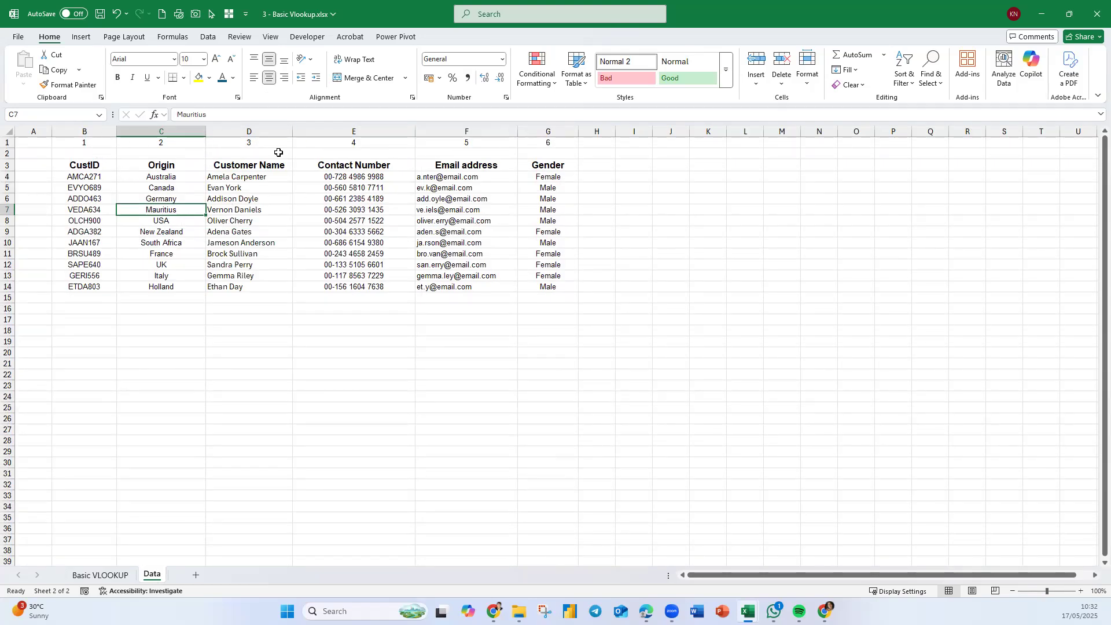
{"action": "left_click_drag", "start_coordinate": [102, 166], "coordinate": [536, 286]}
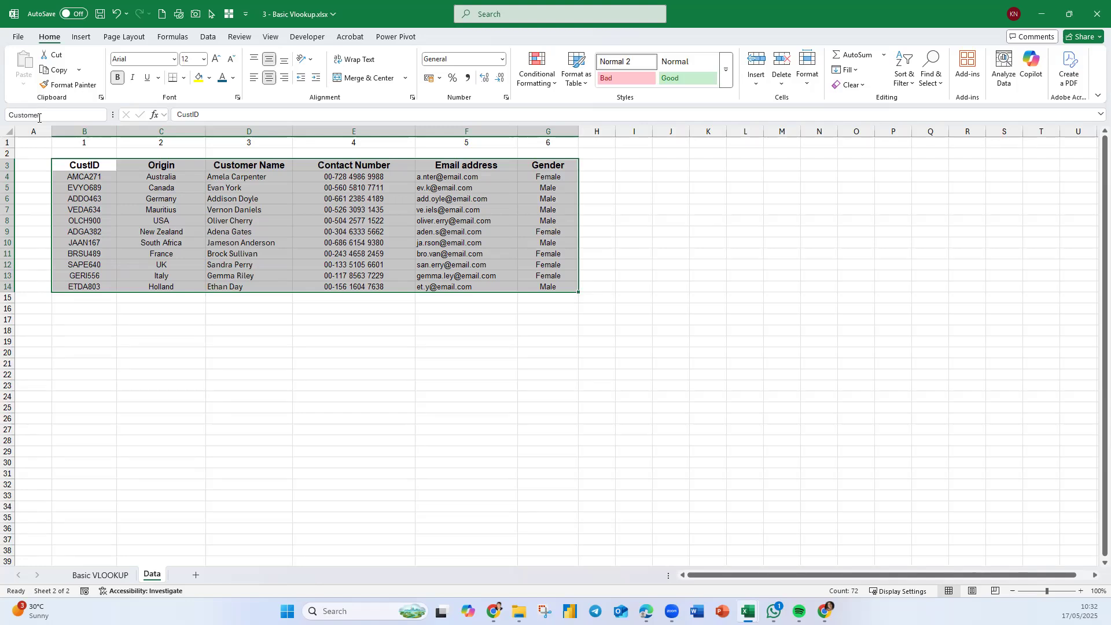
{"action": "key", "text": "Return"}
- Back on the Basic VLOOKUP sheet, enter the column numbers 3,6,2 in C25 above the Customer, Gender and Origin headings
{"action": "left_click", "coordinate": [118, 575]}
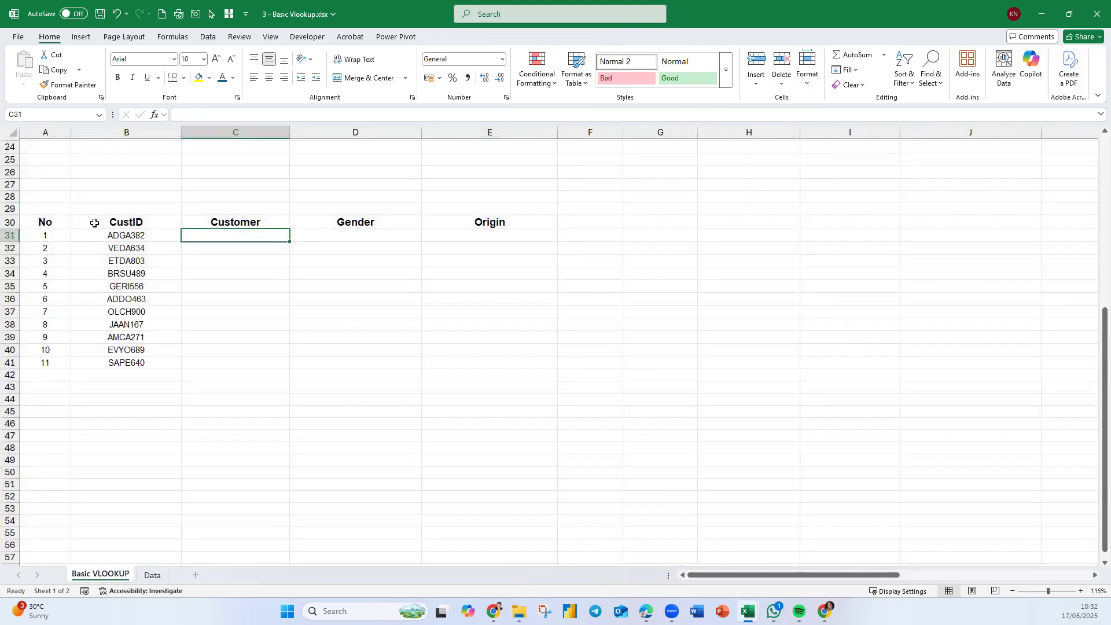
{"action": "left_click", "coordinate": [130, 236]}
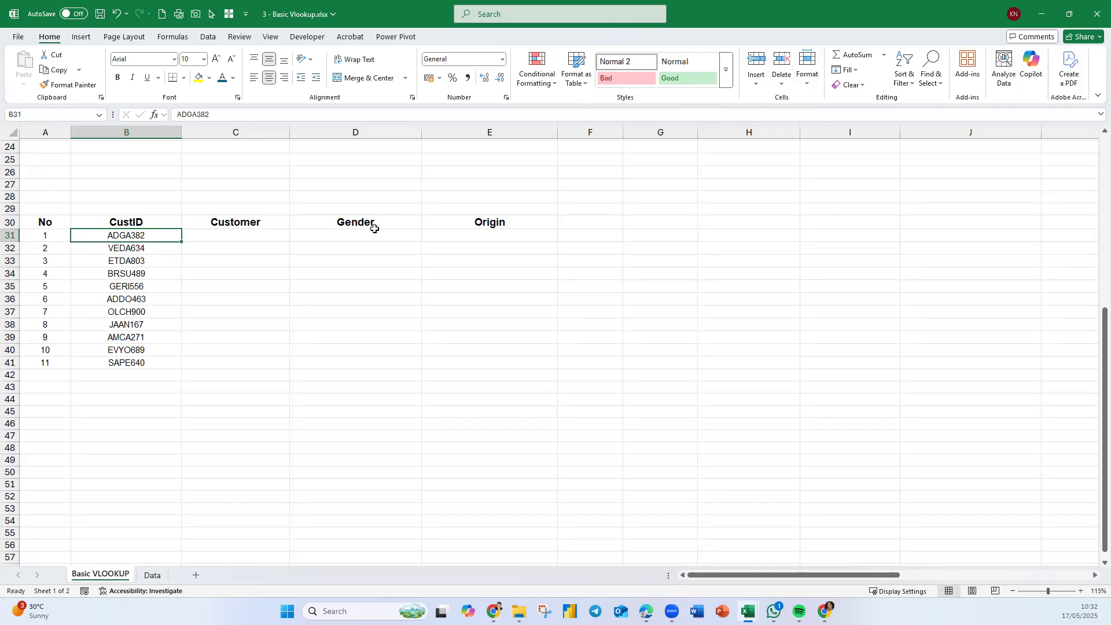
{"action": "left_click", "coordinate": [152, 575]}
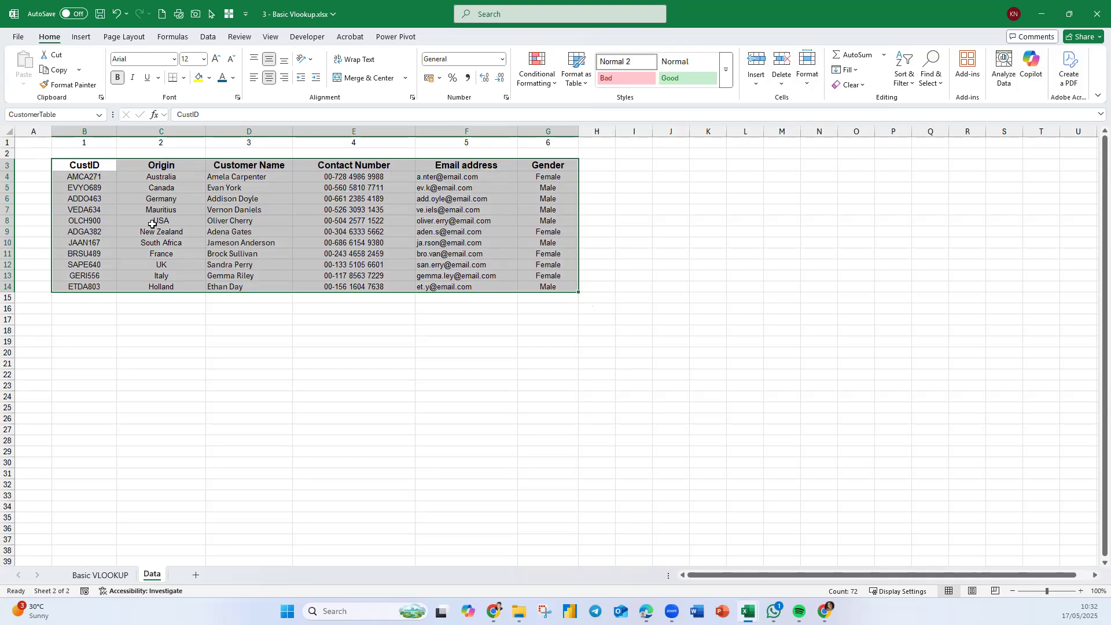
{"action": "left_click", "coordinate": [124, 575]}
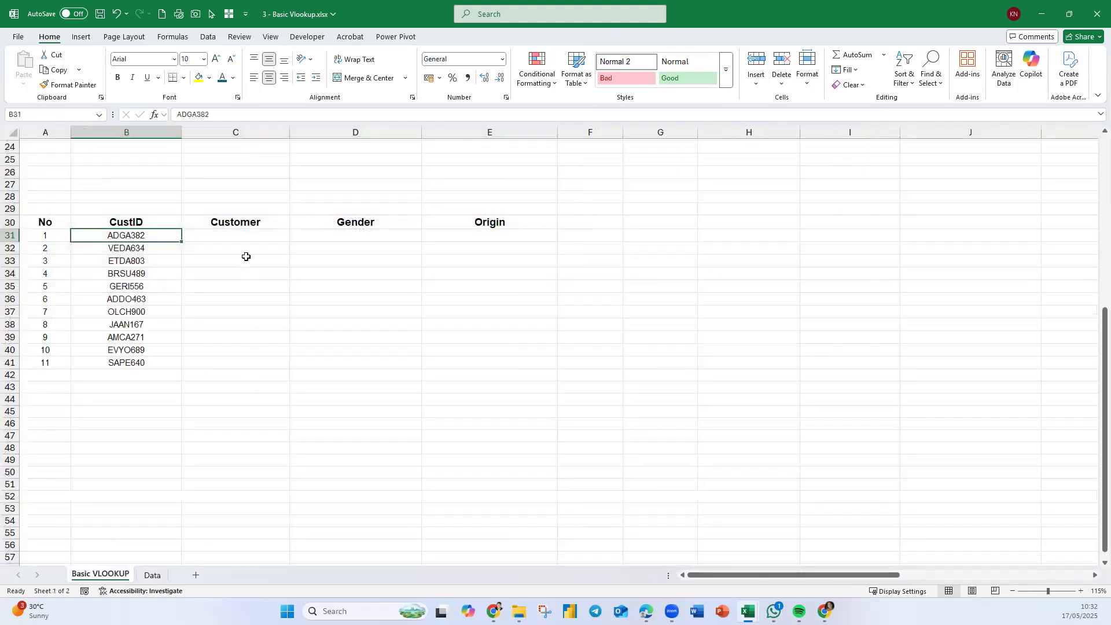
{"action": "left_click", "coordinate": [262, 157]}
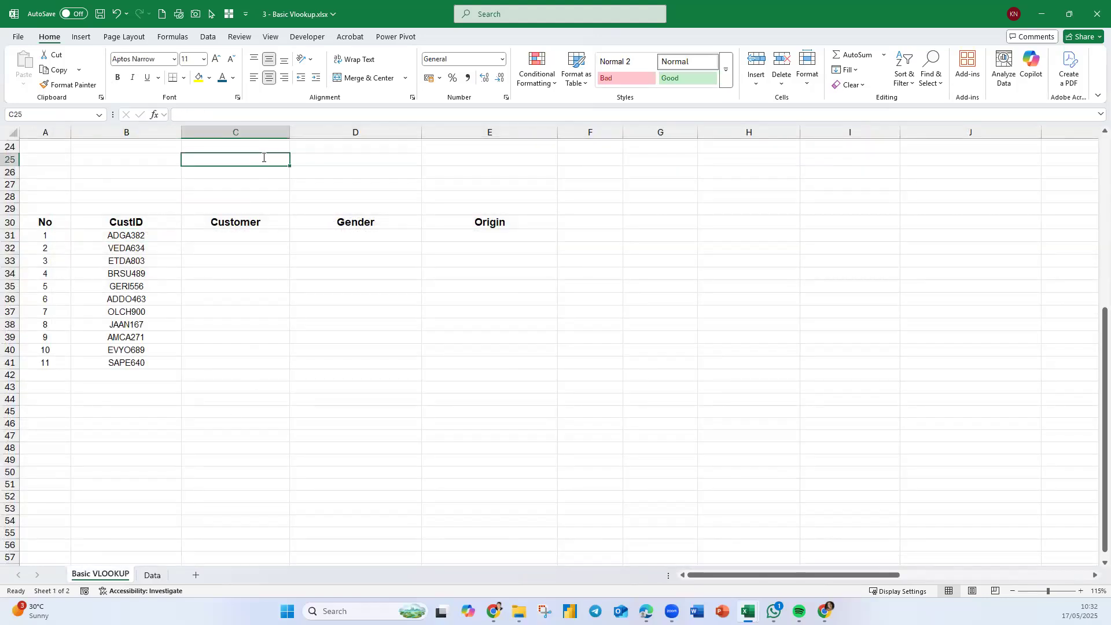
{"action": "type", "text": "3,6,2"}
{"action": "key", "text": "Return"}
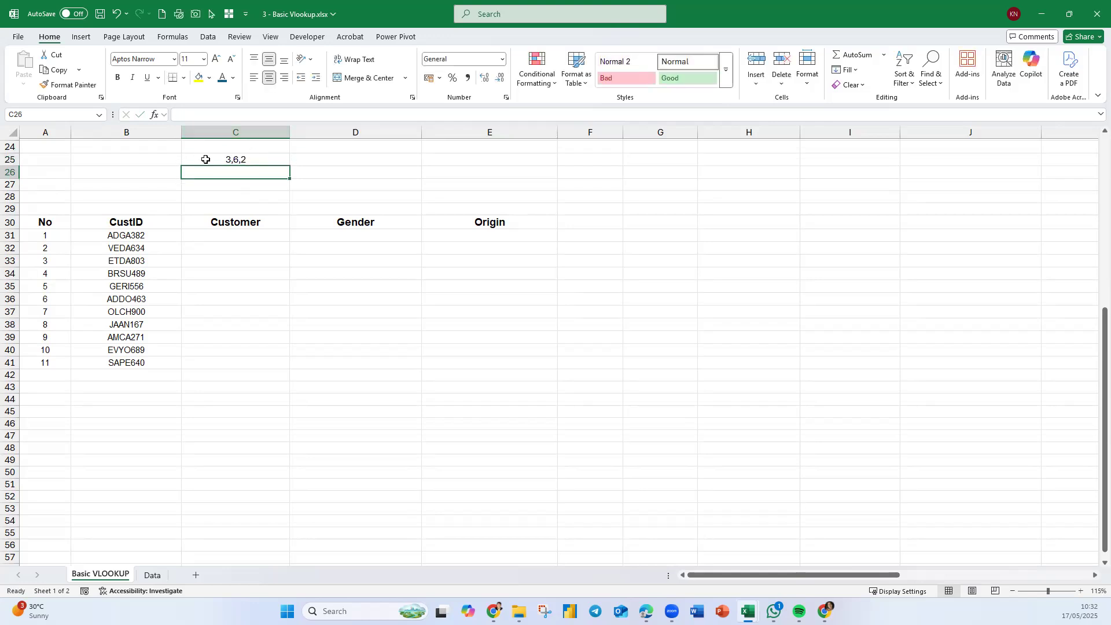
- In C31, enter an exact-match VLOOKUP of the CustID in B31 against CustomerTable returning column 3: =VLOOKUP(B31,CustomerTable,3,0)
{"action": "left_click", "coordinate": [230, 238]}
{"action": "type", "text": "="}
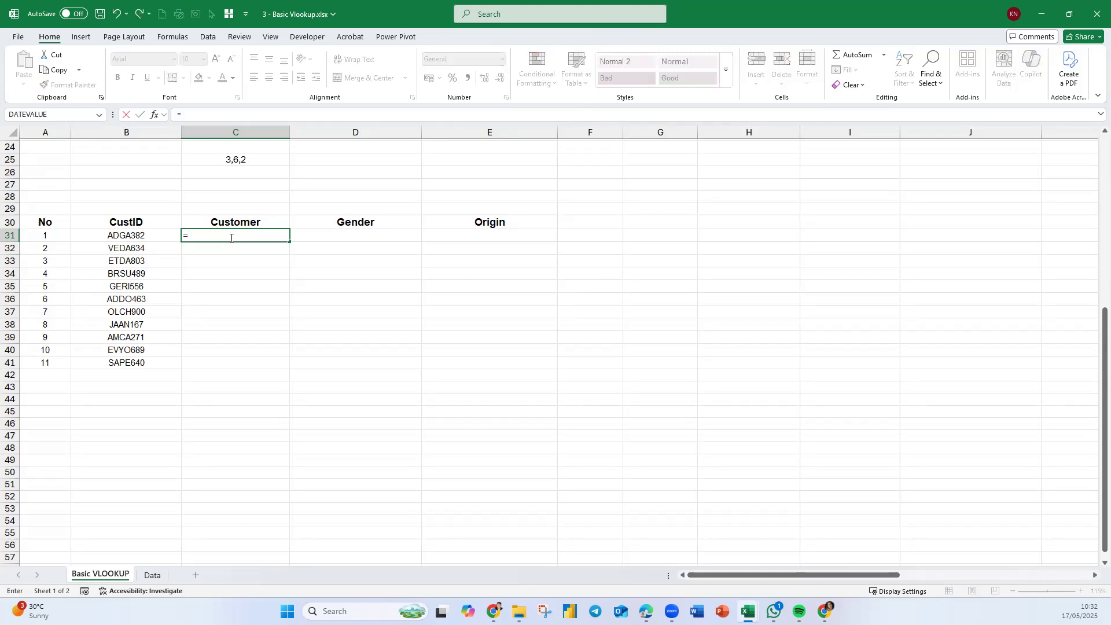
{"action": "type", "text": "vl"}
{"action": "key", "text": "Tab"}
{"action": "key", "text": "Left"}
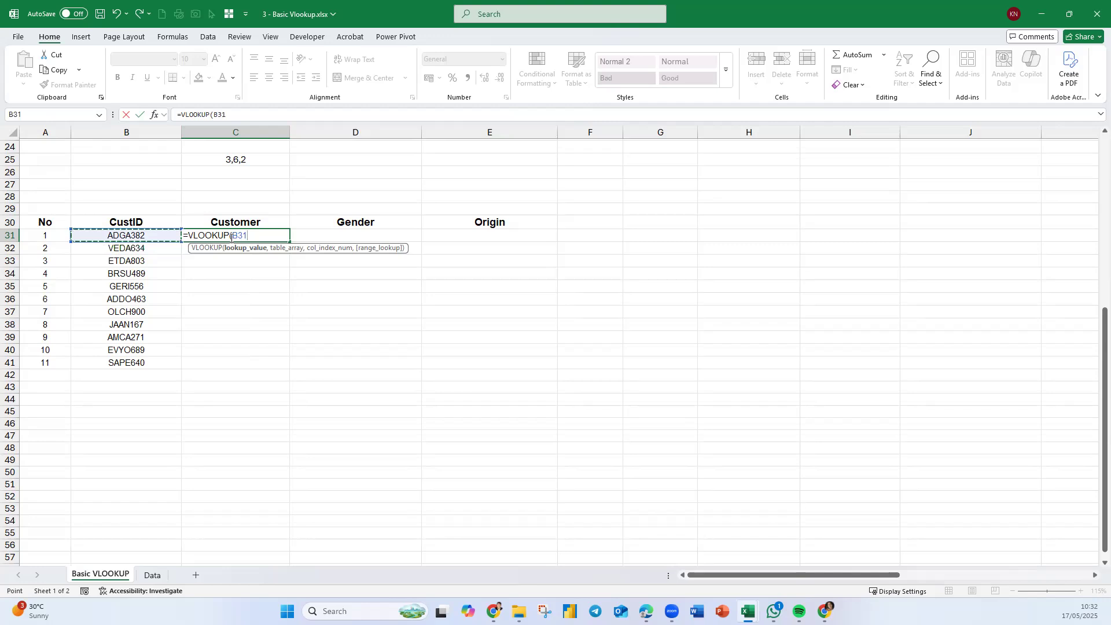
{"action": "type", "text": ","}
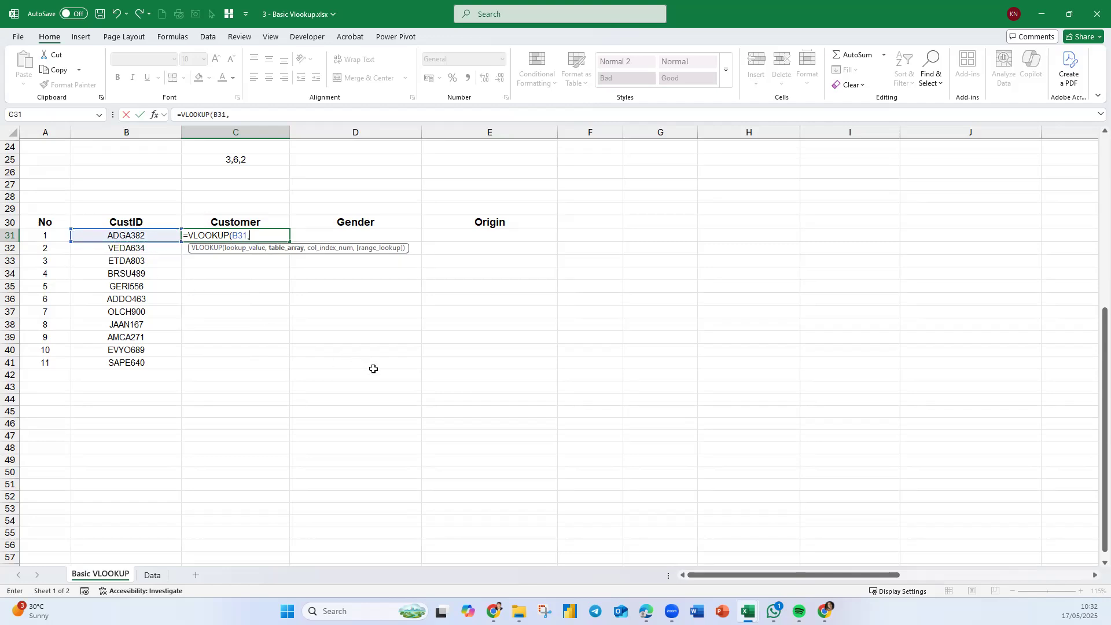
{"action": "type", "text": "c"}
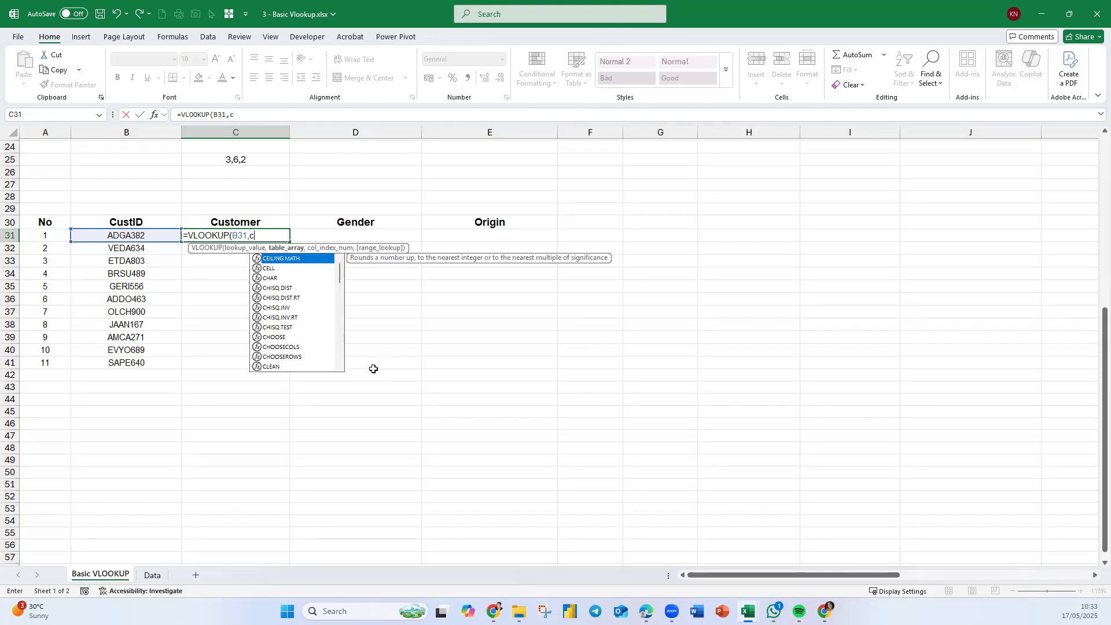
{"action": "type", "text": "us"}
{"action": "key", "text": "Tab"}
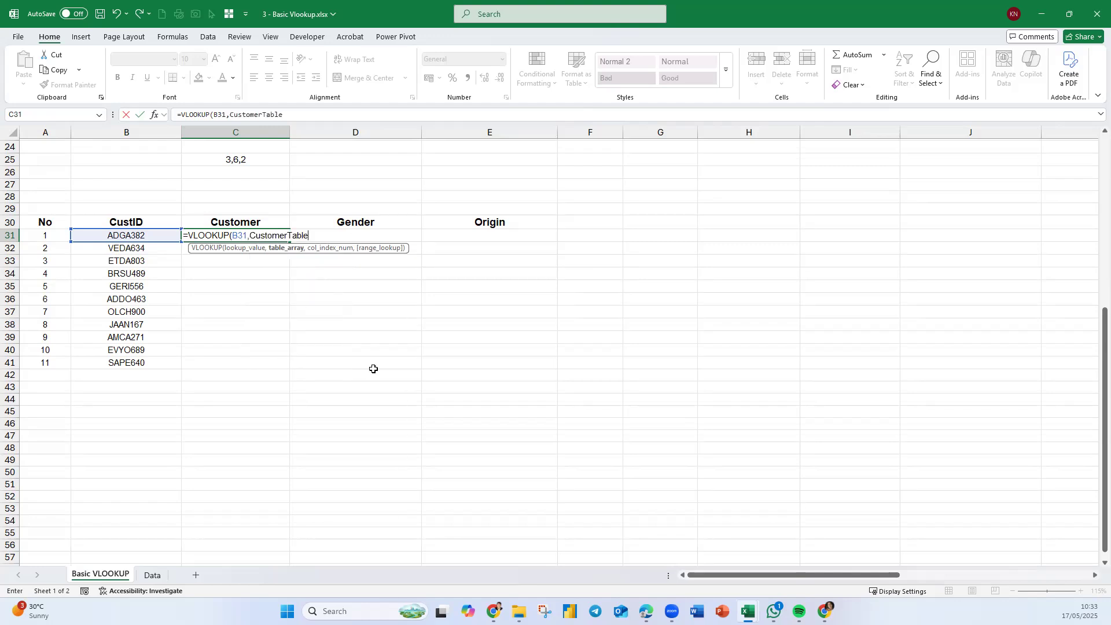
{"action": "type", "text": ",3"}
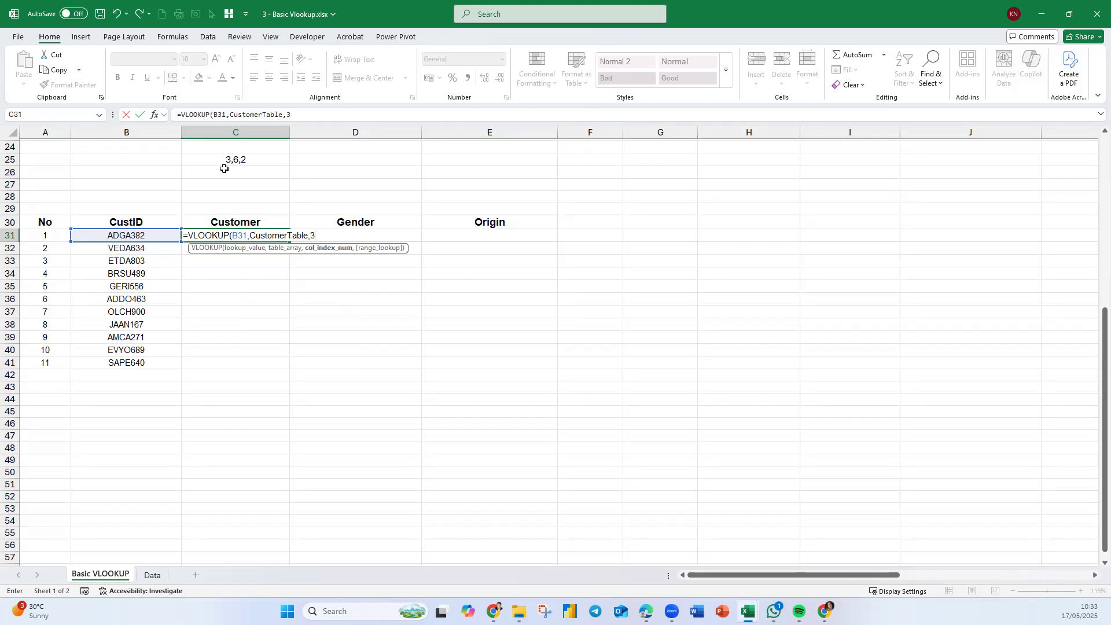
{"action": "type", "text": ","}
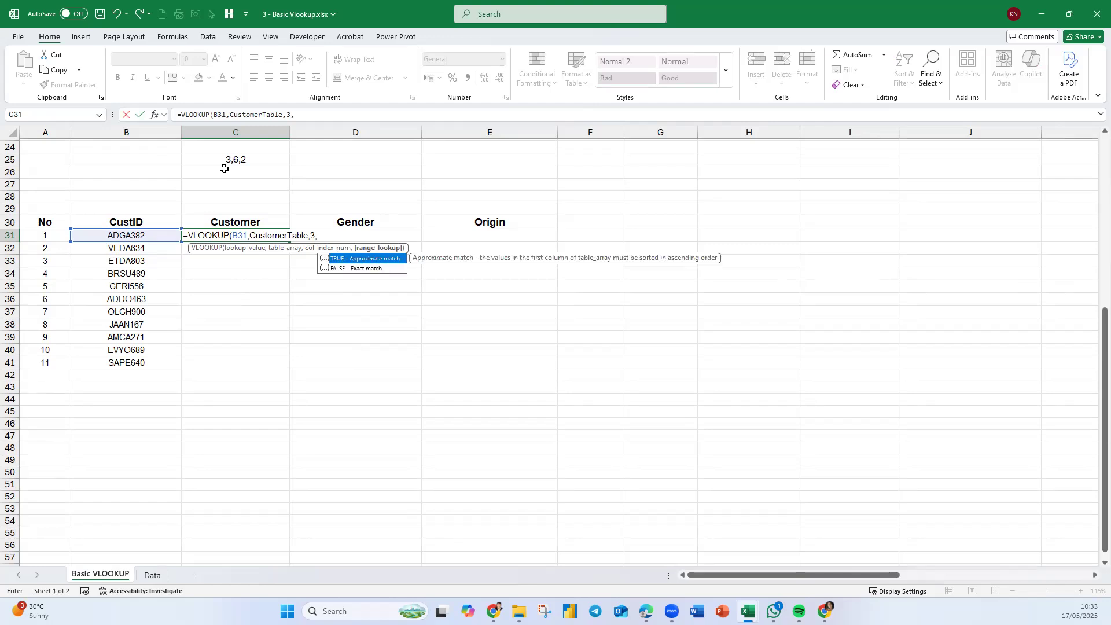
{"action": "key", "text": "Down"}
{"action": "key", "text": "Tab"}
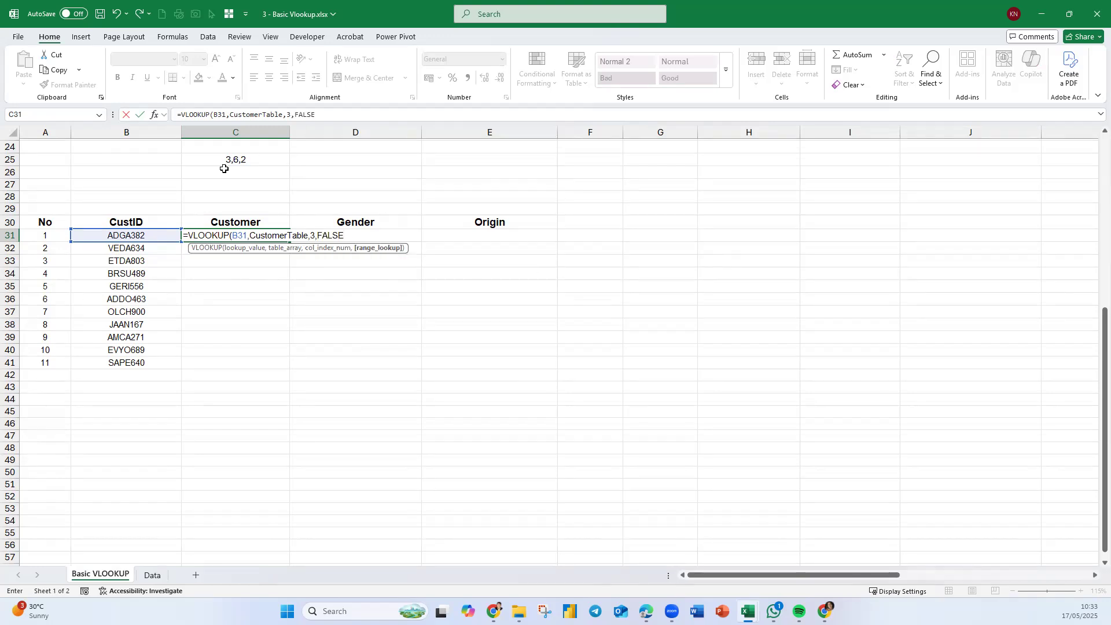
{"action": "key", "text": "BackSpace"}
{"action": "key", "text": "BackSpace"}
{"action": "key", "text": "BackSpace"}
{"action": "key", "text": "BackSpace"}
{"action": "key", "text": "BackSpace"}
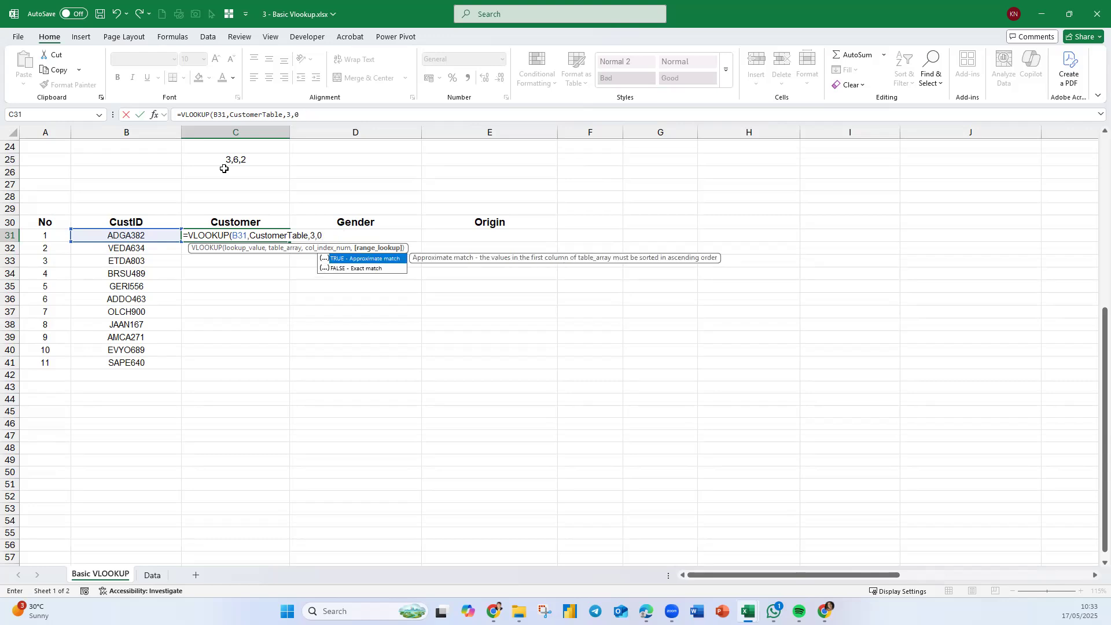
{"action": "key", "text": "Return"}
- Copy the C31 formula text into D31 and change its column number to 6 for Gender
{"action": "left_click", "coordinate": [273, 235]}
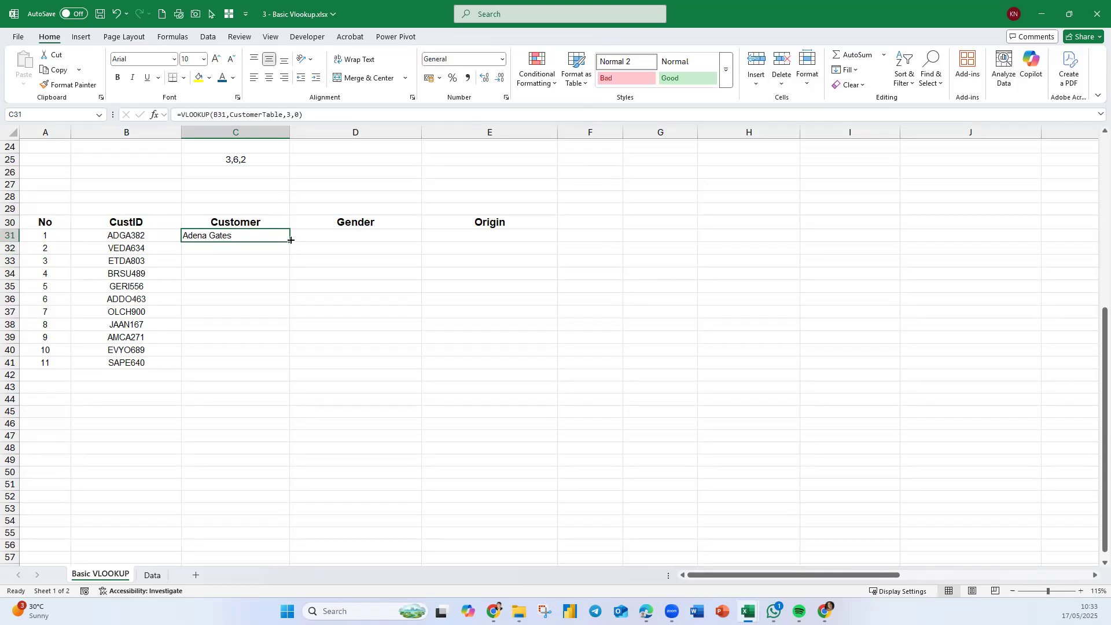
{"action": "left_click_drag", "start_coordinate": [303, 115], "coordinate": [128, 116]}
{"action": "key", "text": "ctrl+c"}
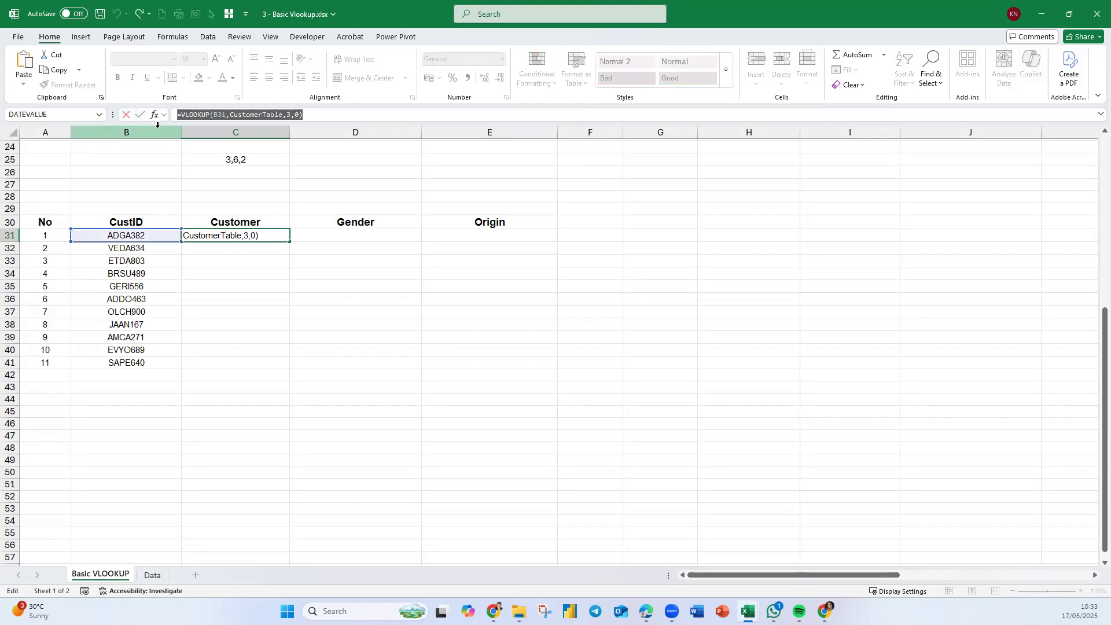
{"action": "key", "text": "Return"}
{"action": "double_click", "coordinate": [358, 234]}
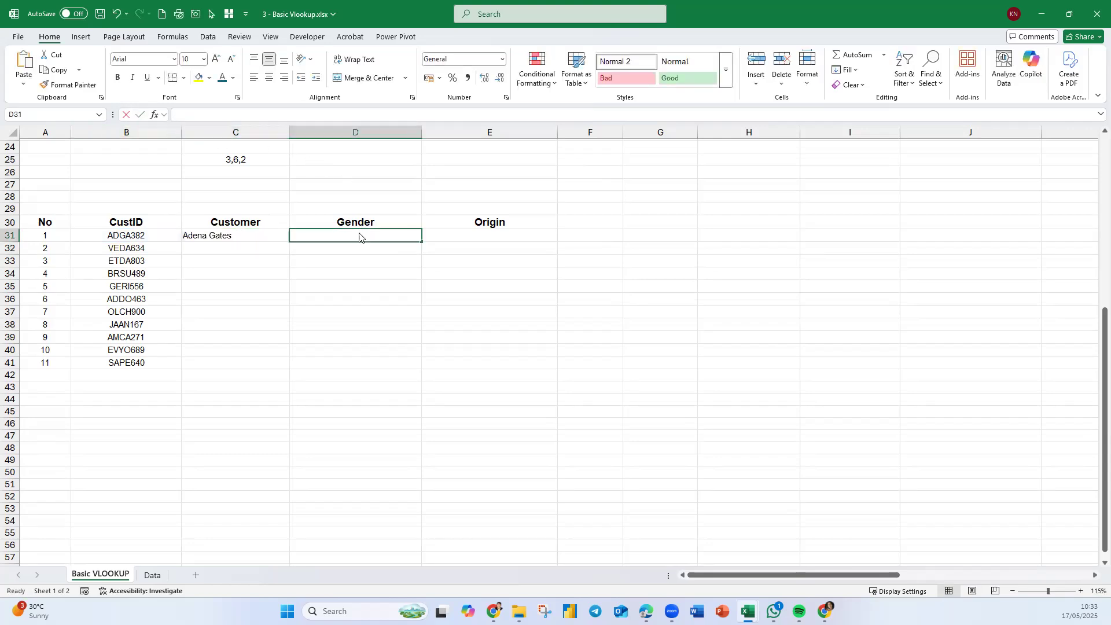
{"action": "key", "text": "ctrl+v"}
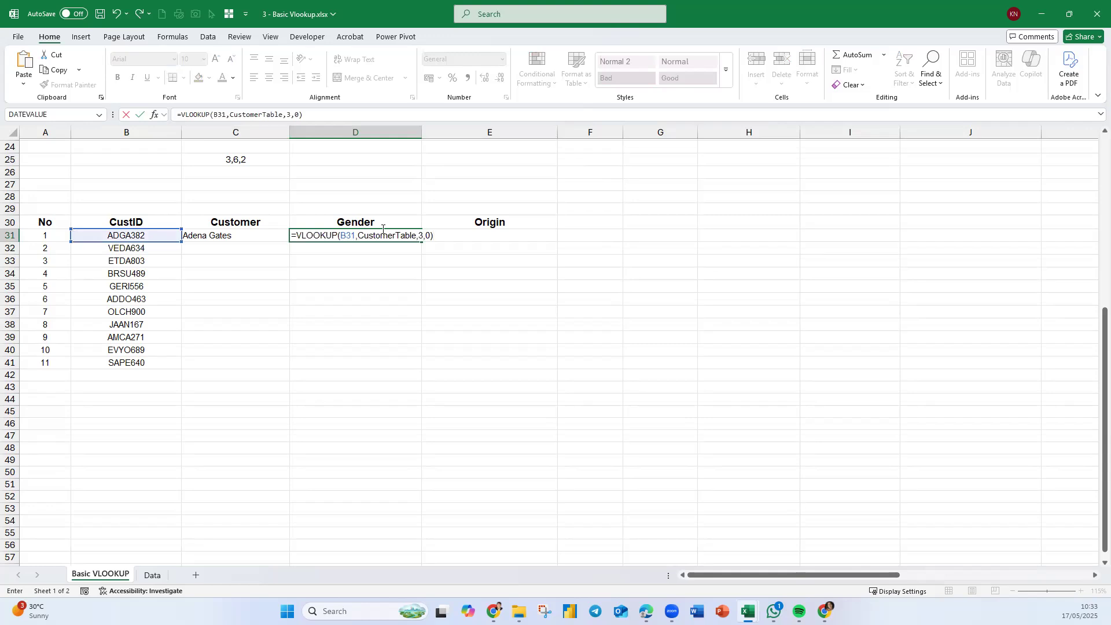
{"action": "left_click", "coordinate": [420, 236]}
{"action": "key", "text": "Return"}
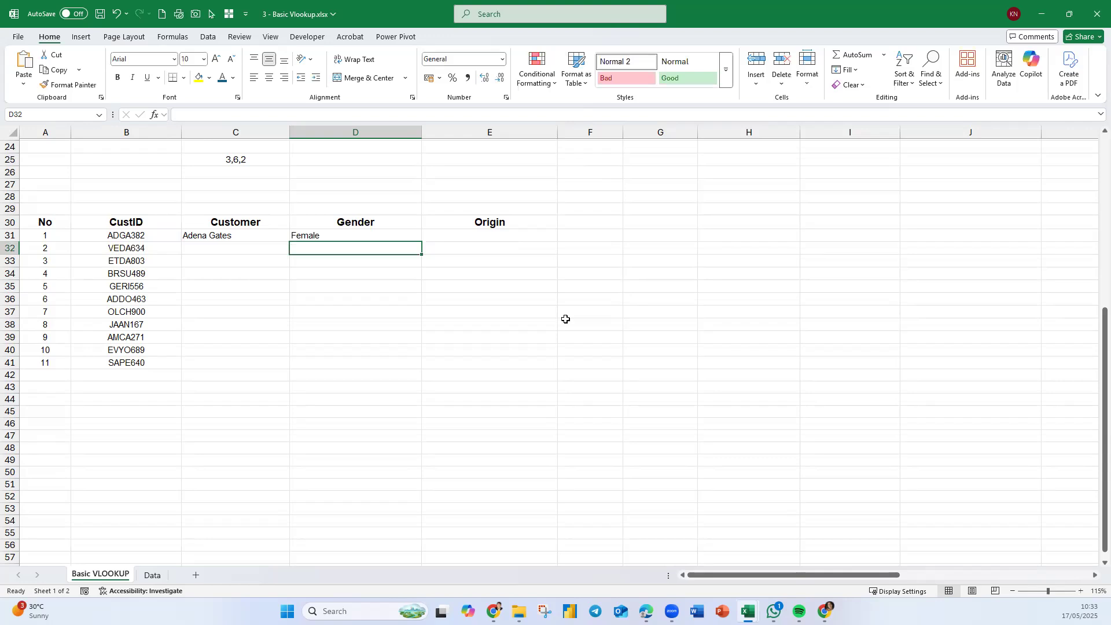
- Paste the same formula into E31 and change its column number to 2 for Origin
{"action": "left_click", "coordinate": [503, 235]}
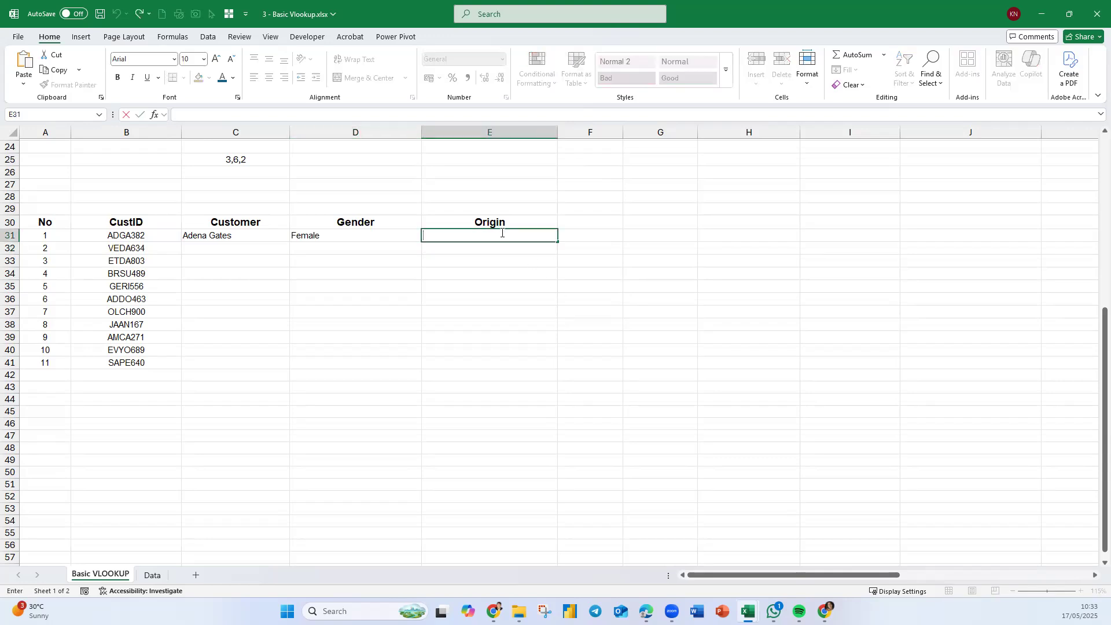
{"action": "key", "text": "ctrl+v"}
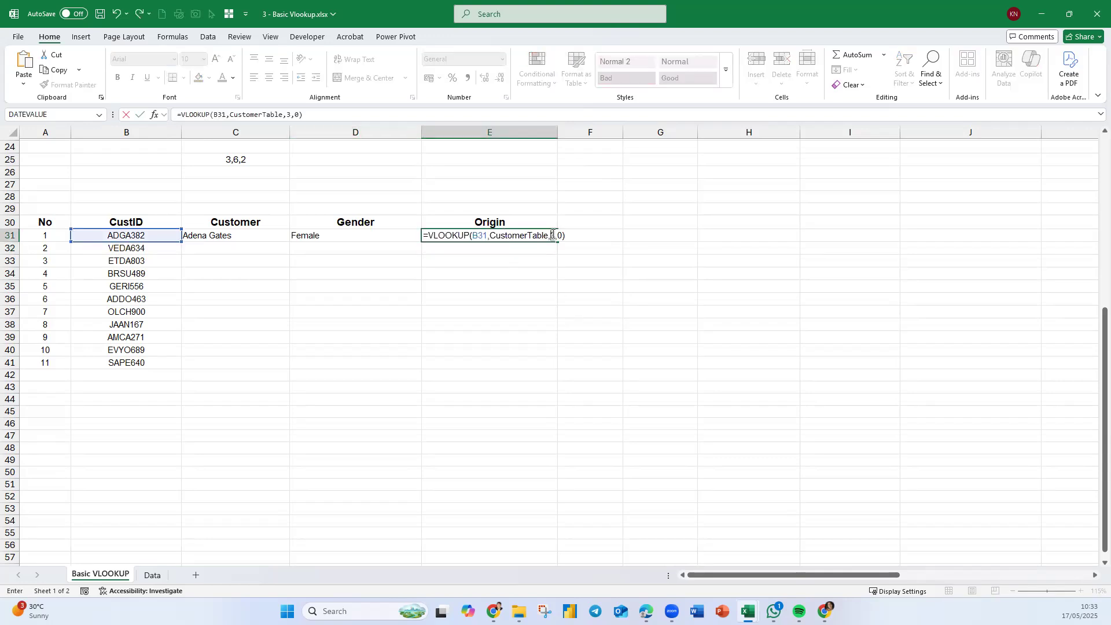
{"action": "double_click", "coordinate": [552, 235]}
{"action": "type", "text": "2"}
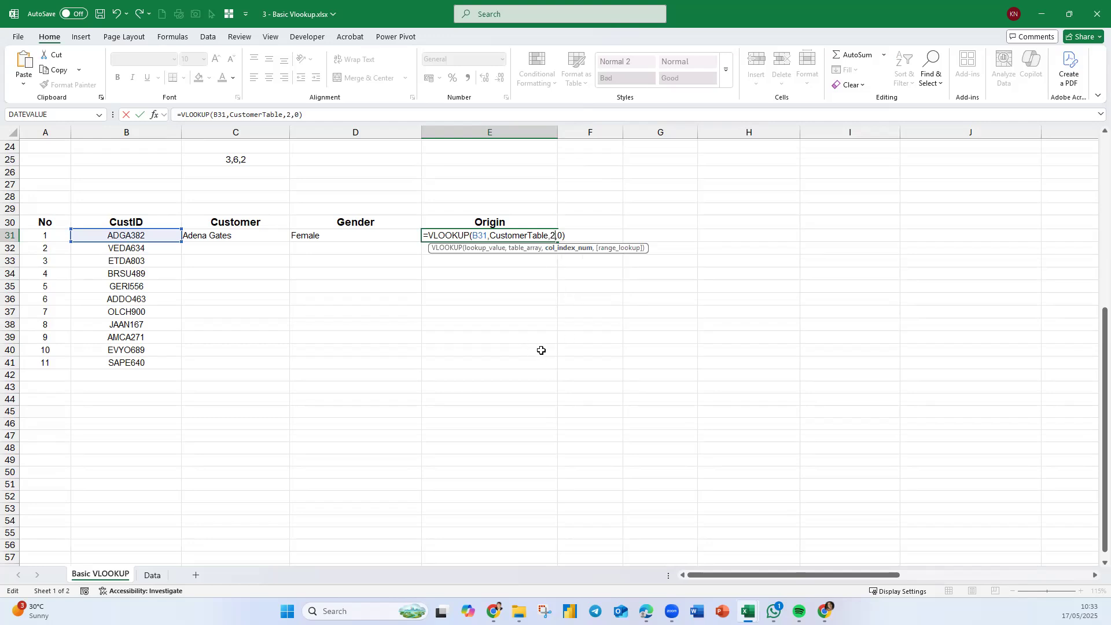
{"action": "key", "text": "Return"}
- Fill the three lookup formulas in C31:E31 down to row 41 and center the results
{"action": "left_click_drag", "start_coordinate": [239, 239], "coordinate": [523, 239]}
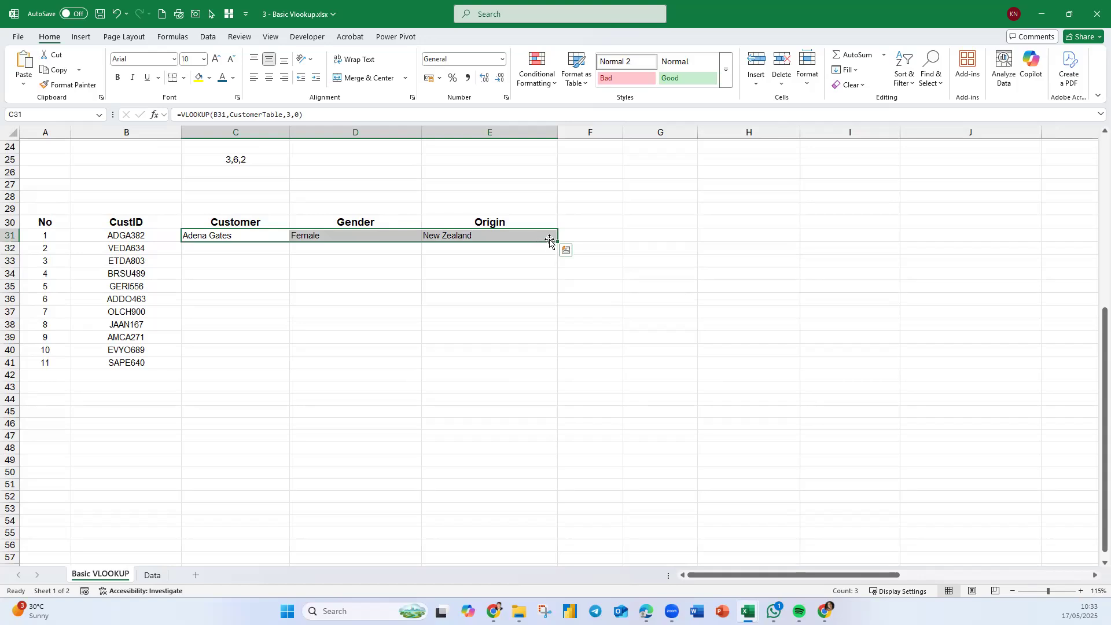
{"action": "double_click", "coordinate": [558, 241]}
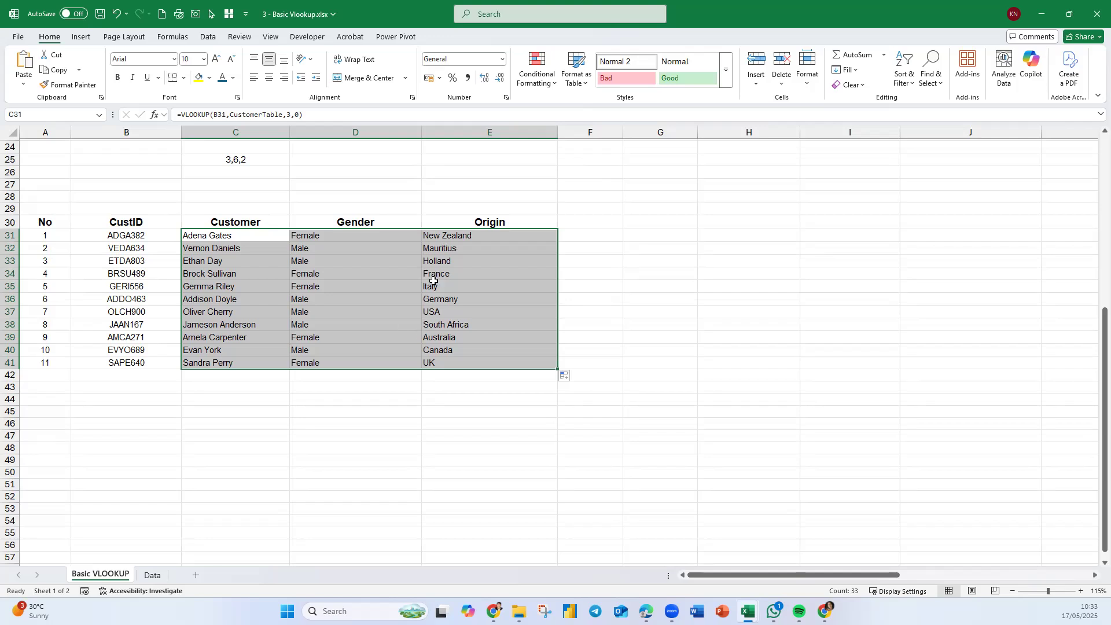
{"action": "left_click", "coordinate": [271, 83]}
{"action": "left_click_drag", "start_coordinate": [667, 399], "coordinate": [716, 421]}
{"action": "left_click", "coordinate": [716, 422]}
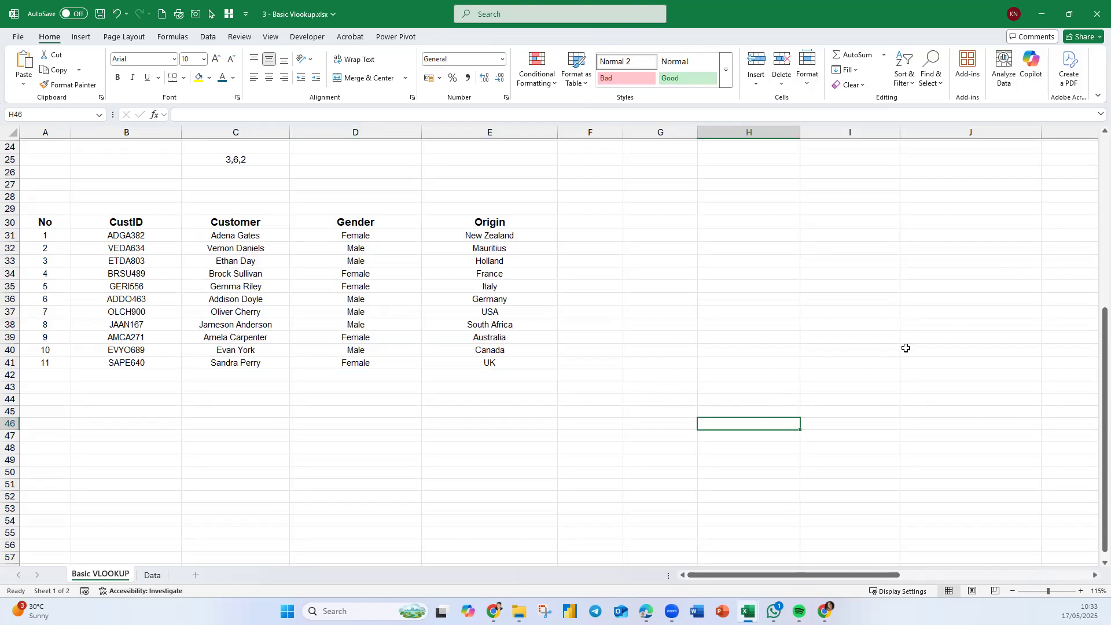
- Compare the lookup formulas in C31, D31 and E31 with the column numbers and the CustomerTable layout on the Data sheet
{"action": "left_click", "coordinate": [152, 574]}
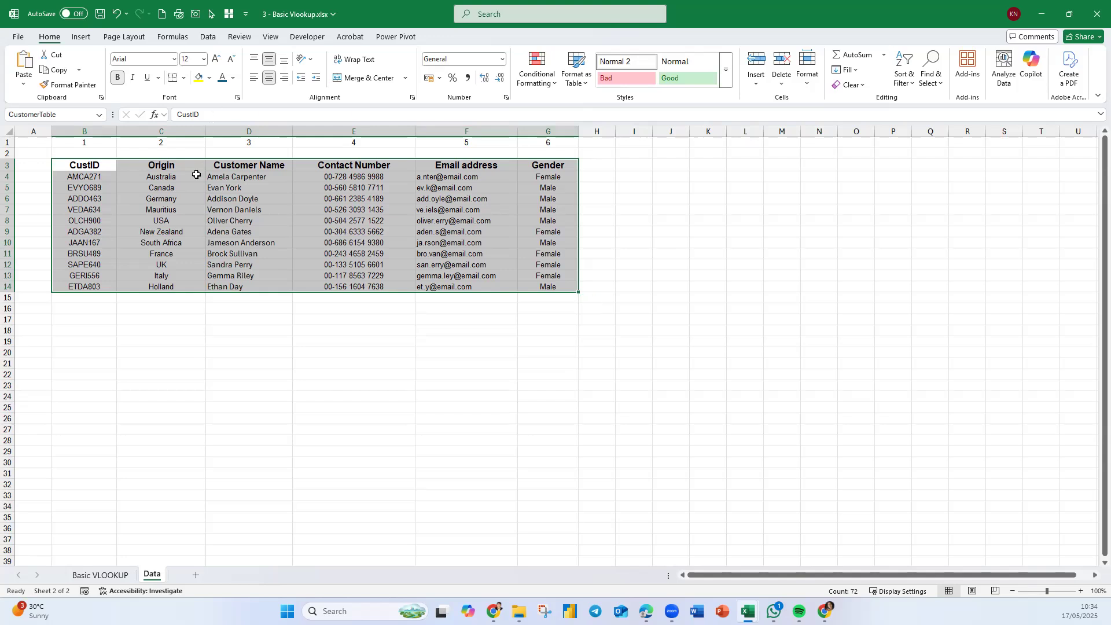
{"action": "left_click", "coordinate": [100, 575]}
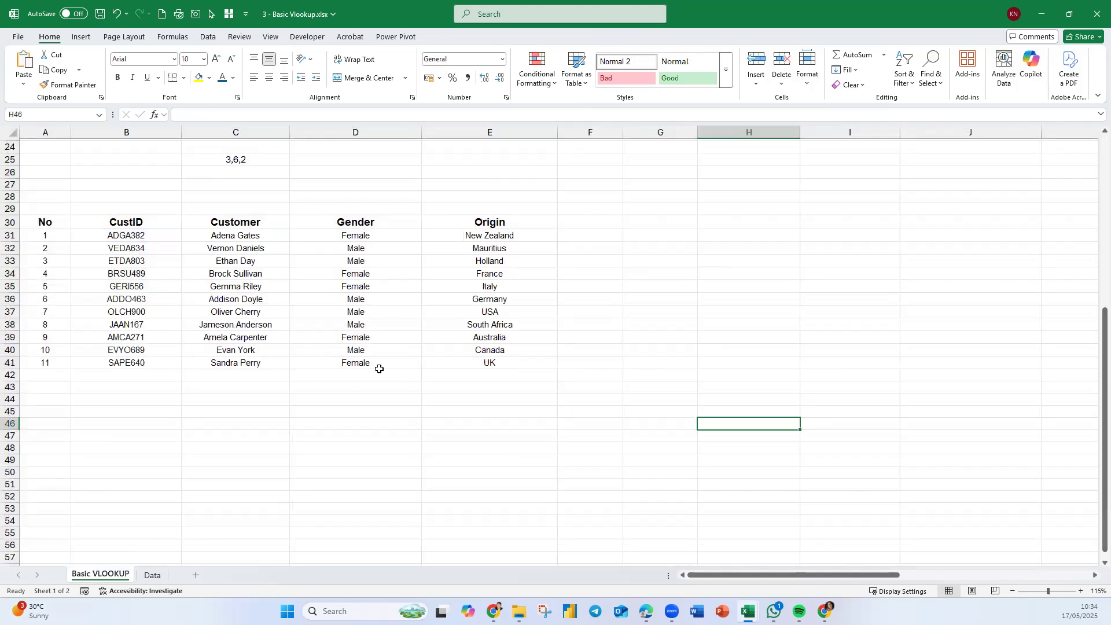
{"action": "left_click", "coordinate": [253, 162]}
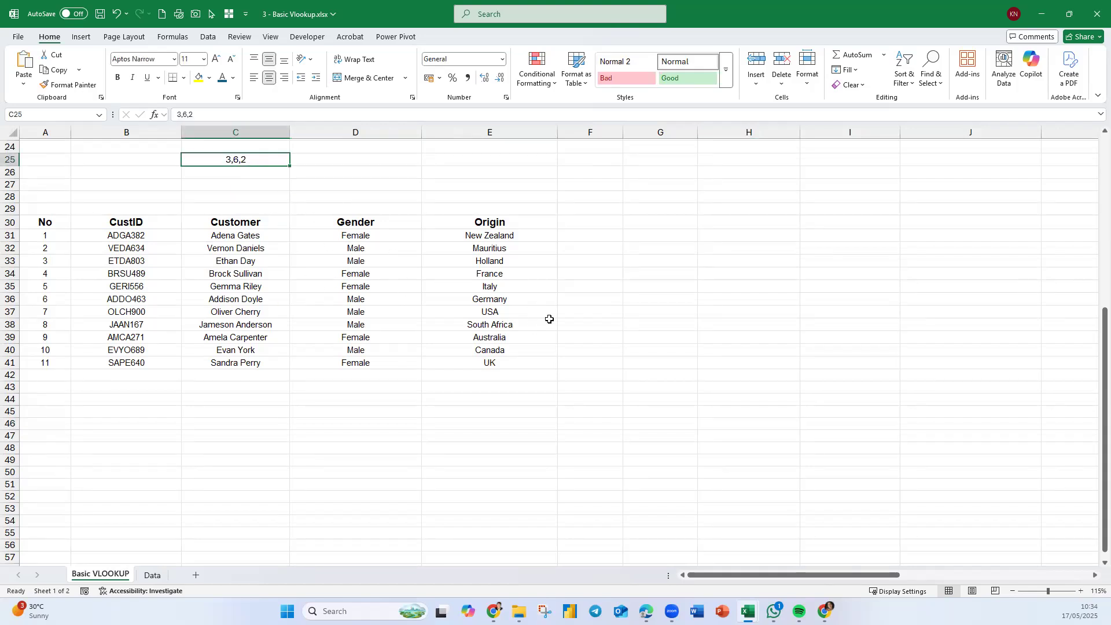
{"action": "double_click", "coordinate": [190, 232]}
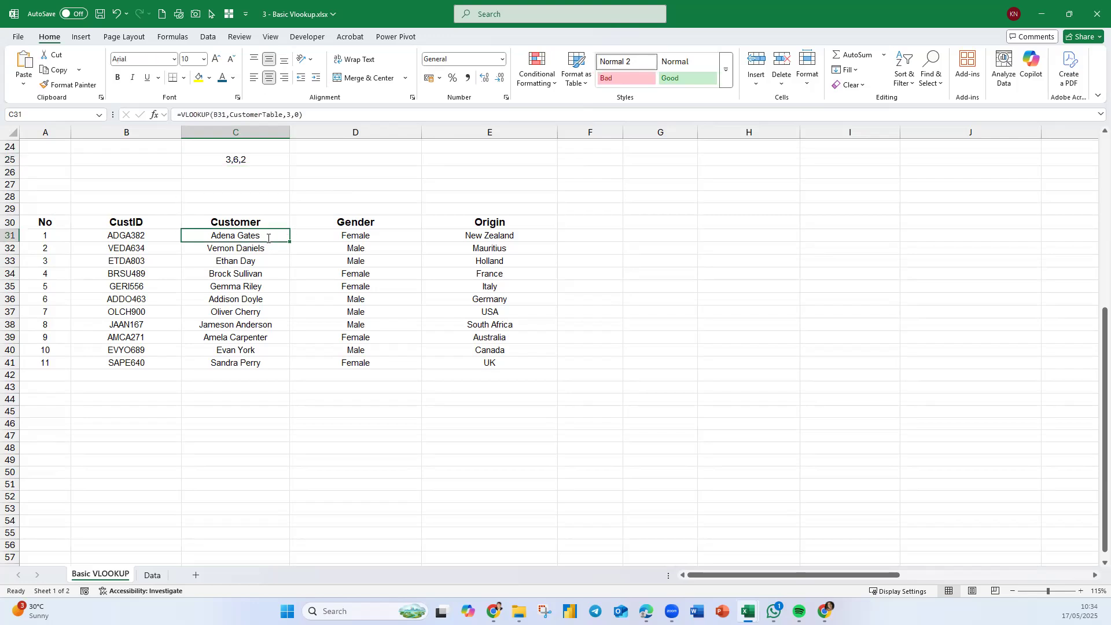
{"action": "left_click", "coordinate": [381, 235]}
{"action": "double_click", "coordinate": [332, 230]}
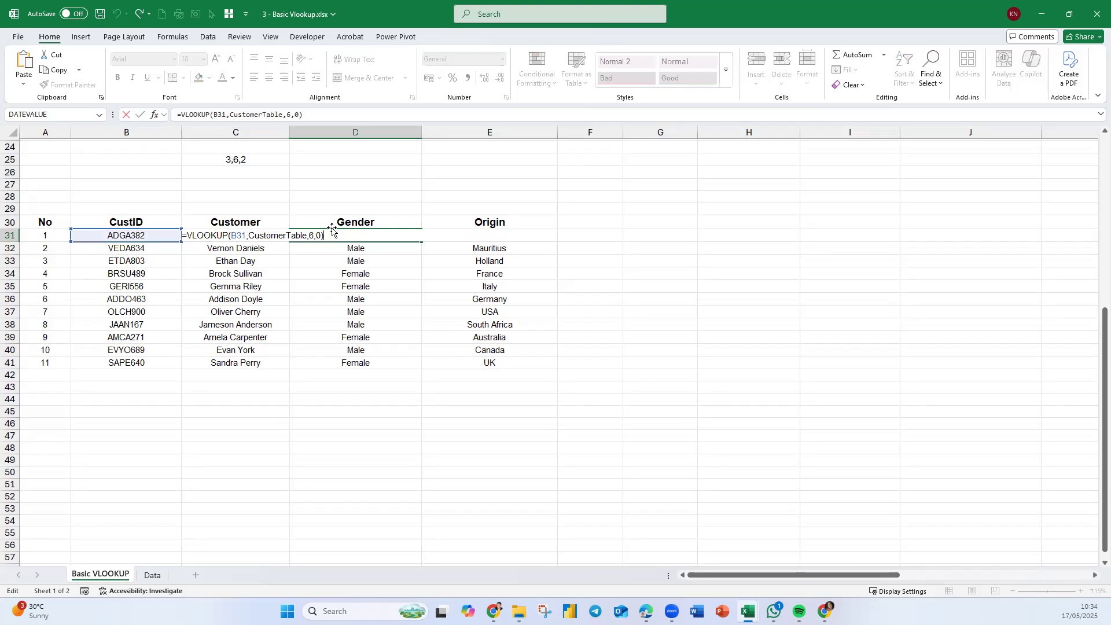
{"action": "key", "text": "Escape"}
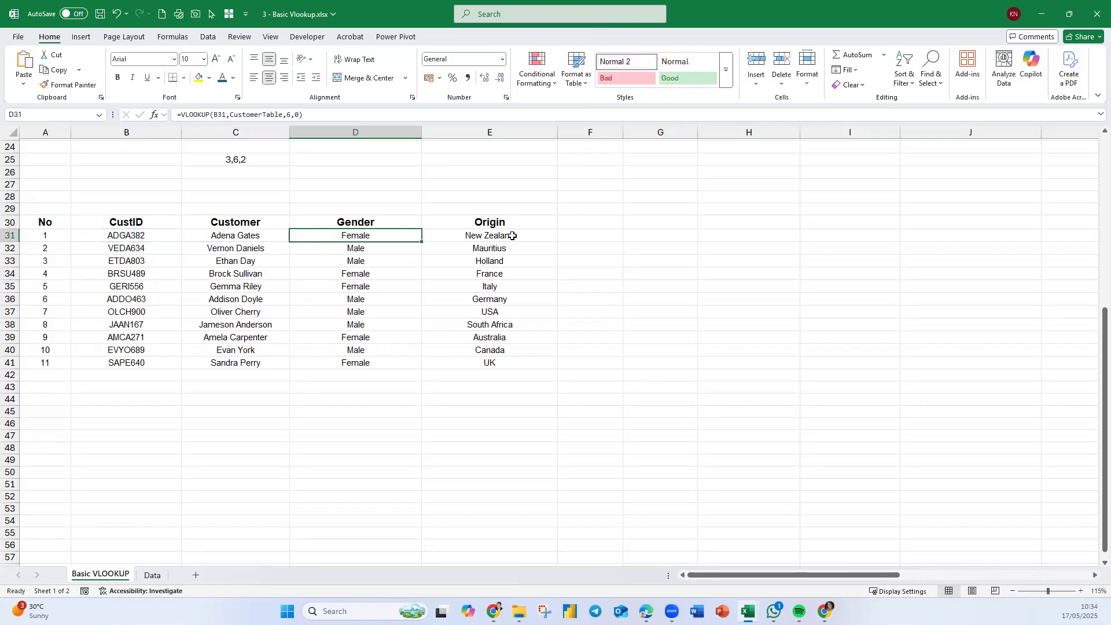
{"action": "double_click", "coordinate": [517, 230]}
{"action": "double_click", "coordinate": [520, 236]}
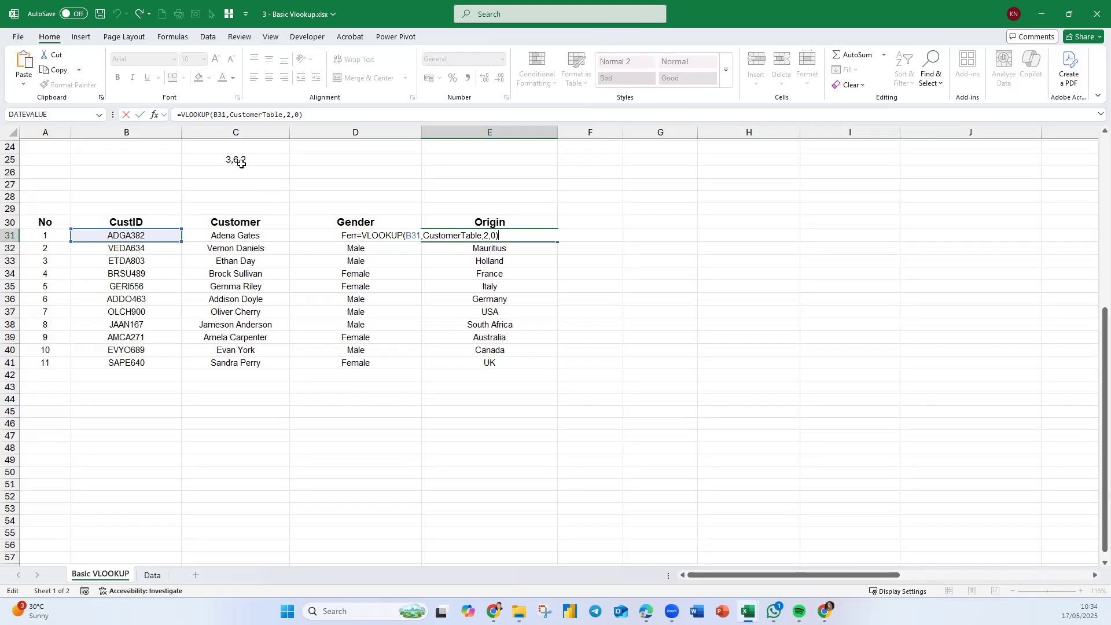
{"action": "key", "text": "Escape"}
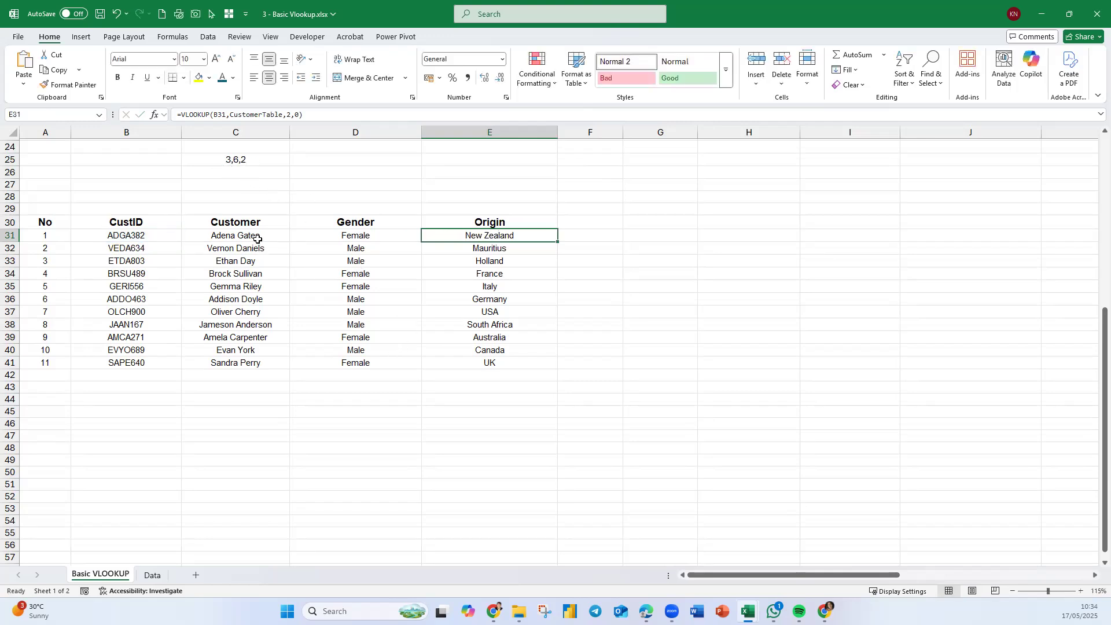
- In C29, show the formula of C31 as text using =FORMULATEXT(C31)
{"action": "left_click", "coordinate": [265, 208]}
{"action": "type", "text": "=form"}
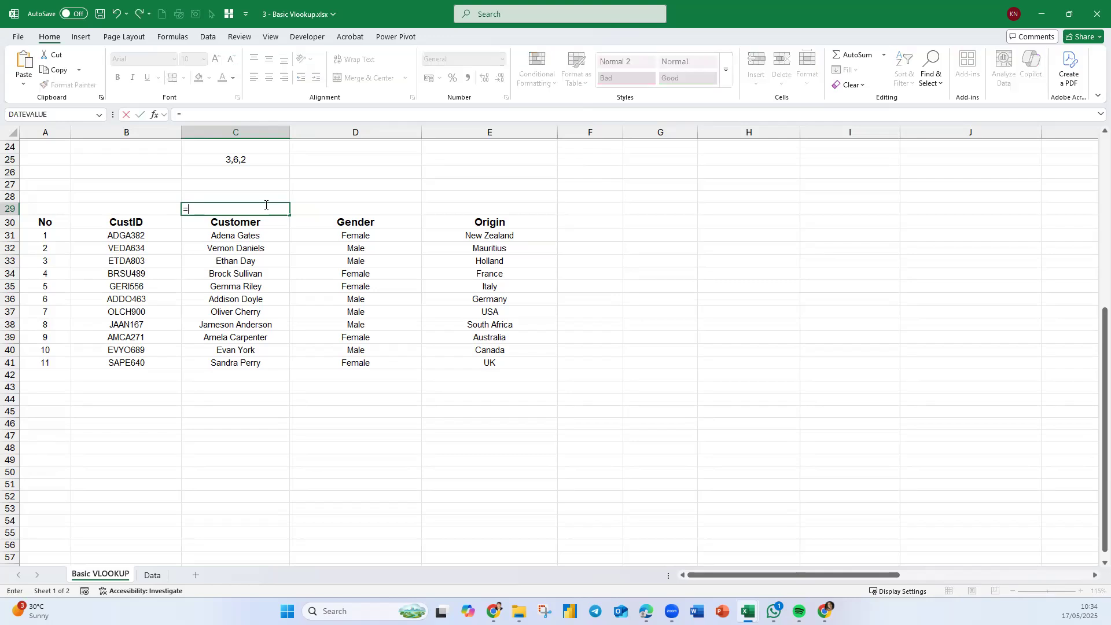
{"action": "key", "text": "Tab"}
{"action": "key", "text": "Down"}
{"action": "key", "text": "Down"}
{"action": "key", "text": "Return"}
{"action": "left_click", "coordinate": [270, 208]}
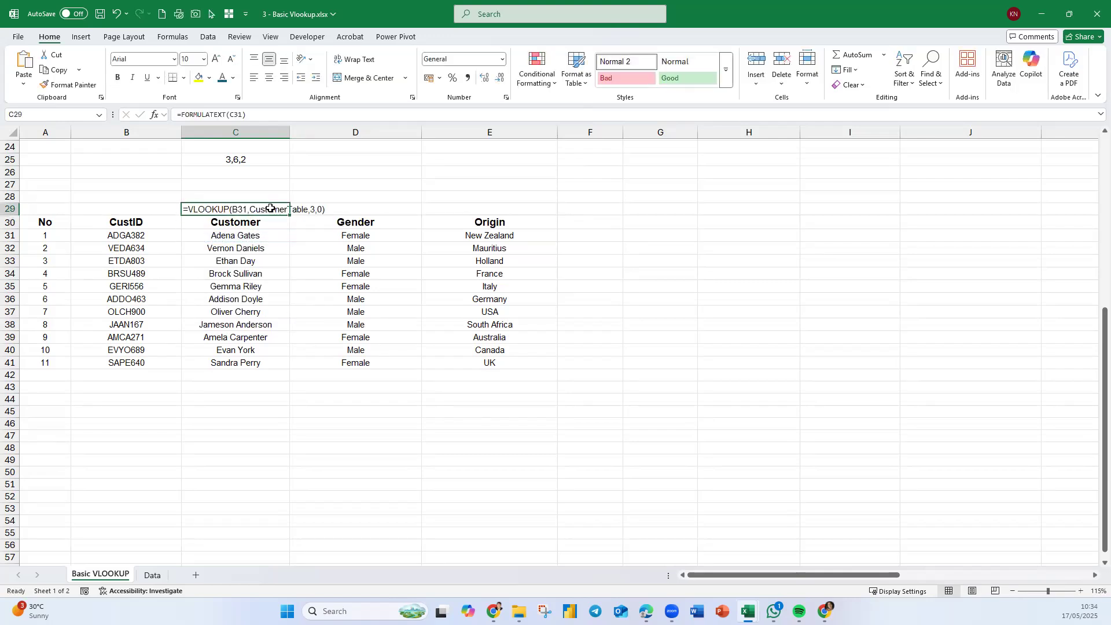
- Right-align C29 and fill the FORMULATEXT formula across to E29
{"action": "left_click", "coordinate": [284, 77]}
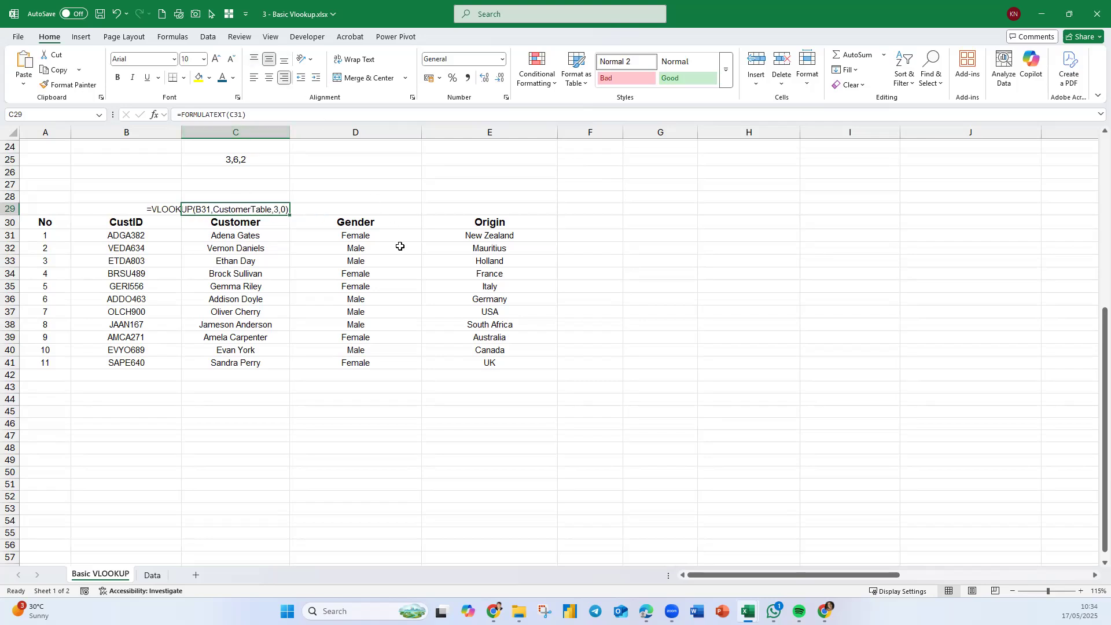
{"action": "left_click_drag", "start_coordinate": [289, 214], "coordinate": [565, 215]}
- Widen columns D and E to fit the displayed formula texts and center D29
{"action": "left_click_drag", "start_coordinate": [423, 132], "coordinate": [480, 132]}
{"action": "left_click_drag", "start_coordinate": [616, 132], "coordinate": [716, 132]}
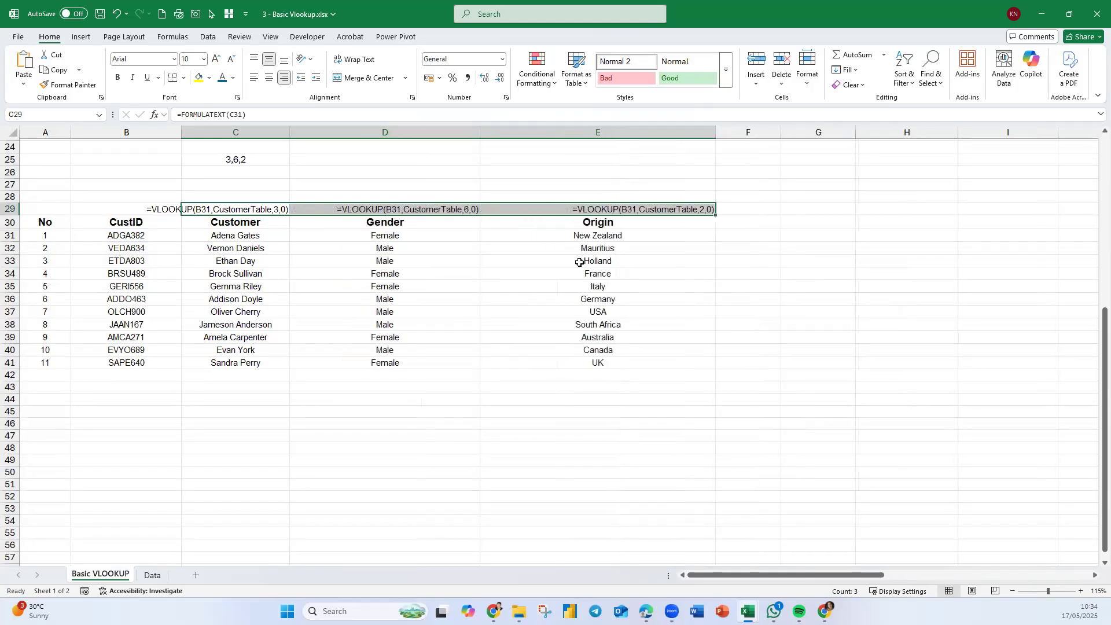
{"action": "left_click", "coordinate": [459, 400]}
{"action": "left_click", "coordinate": [426, 208]}
{"action": "left_click_drag", "start_coordinate": [483, 133], "coordinate": [437, 133]}
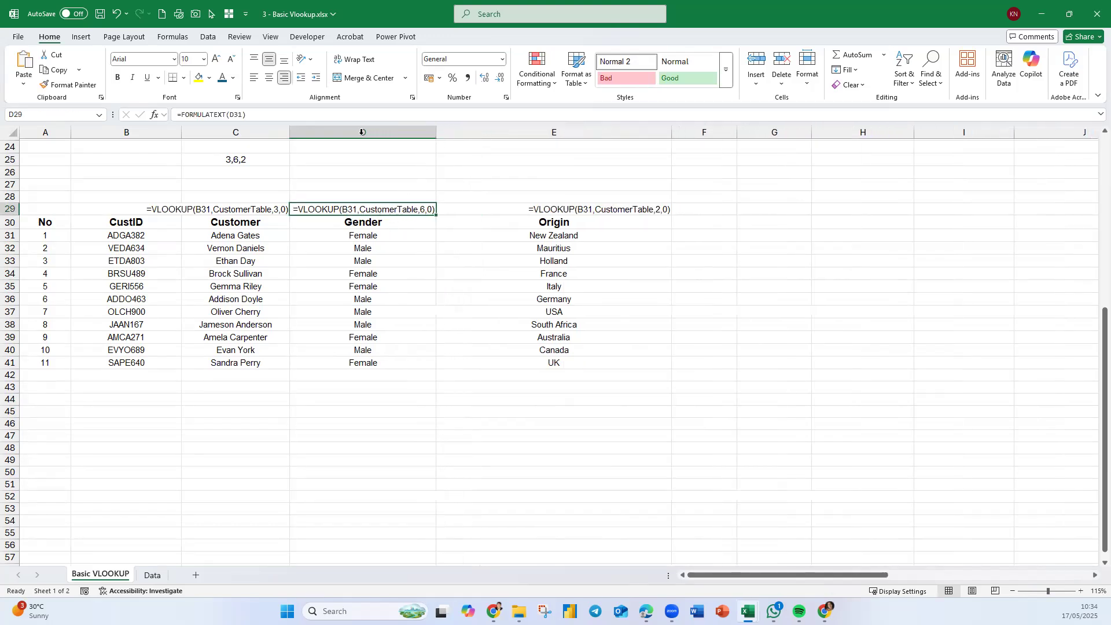
{"action": "left_click", "coordinate": [269, 77]}
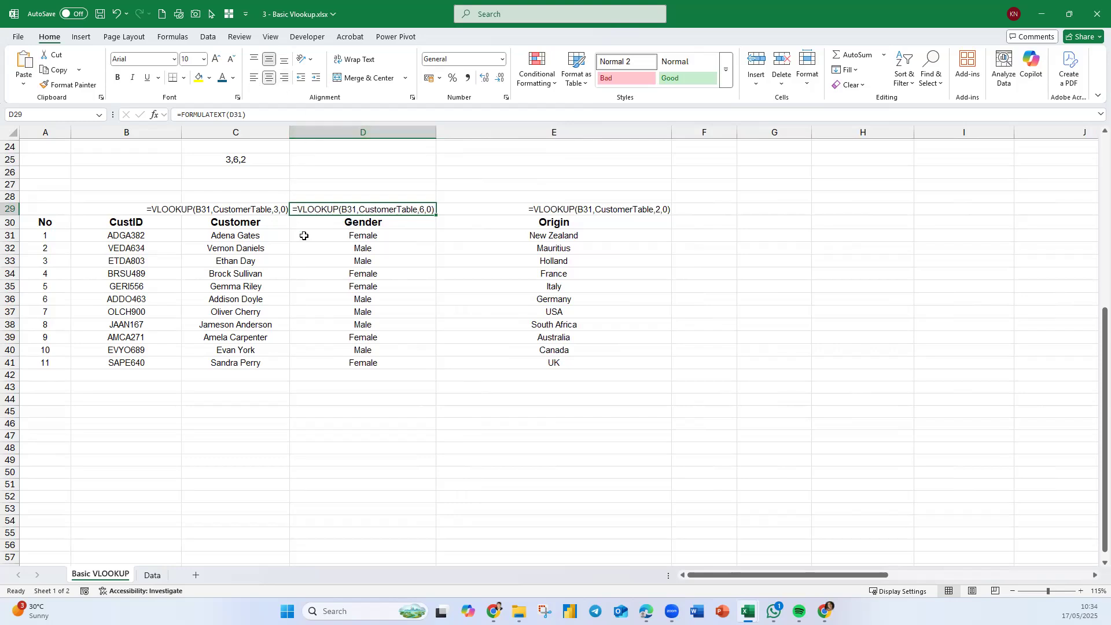
{"action": "left_click", "coordinate": [386, 239], "text": "ctrl"}
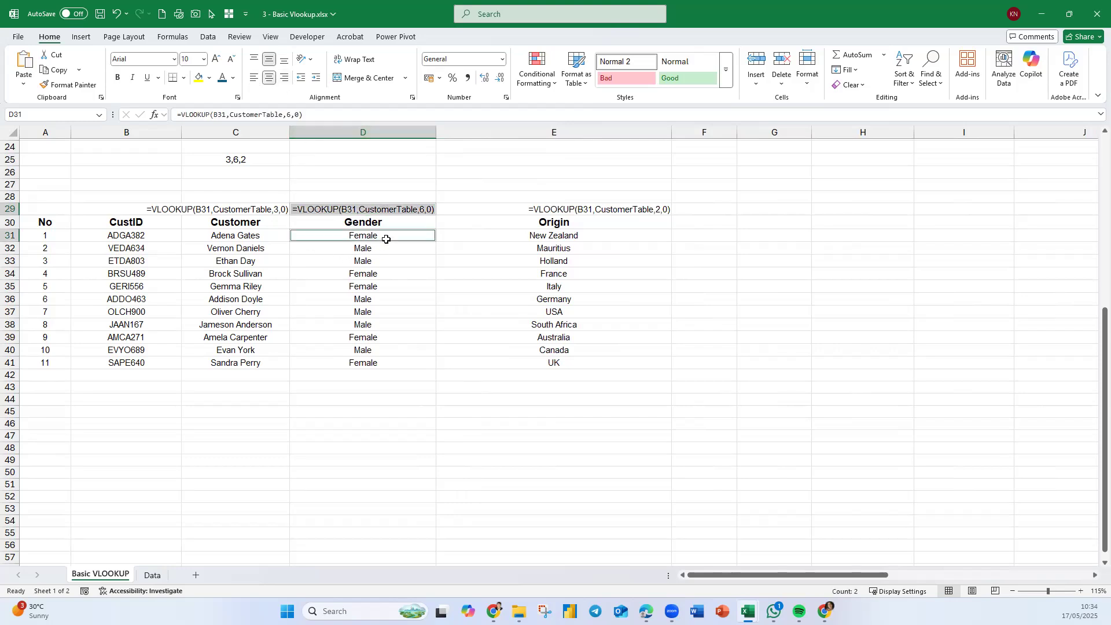
- Make D29 and D31 bold with an orange font colour
{"action": "left_click", "coordinate": [232, 78]}
{"action": "left_click", "coordinate": [310, 153]}
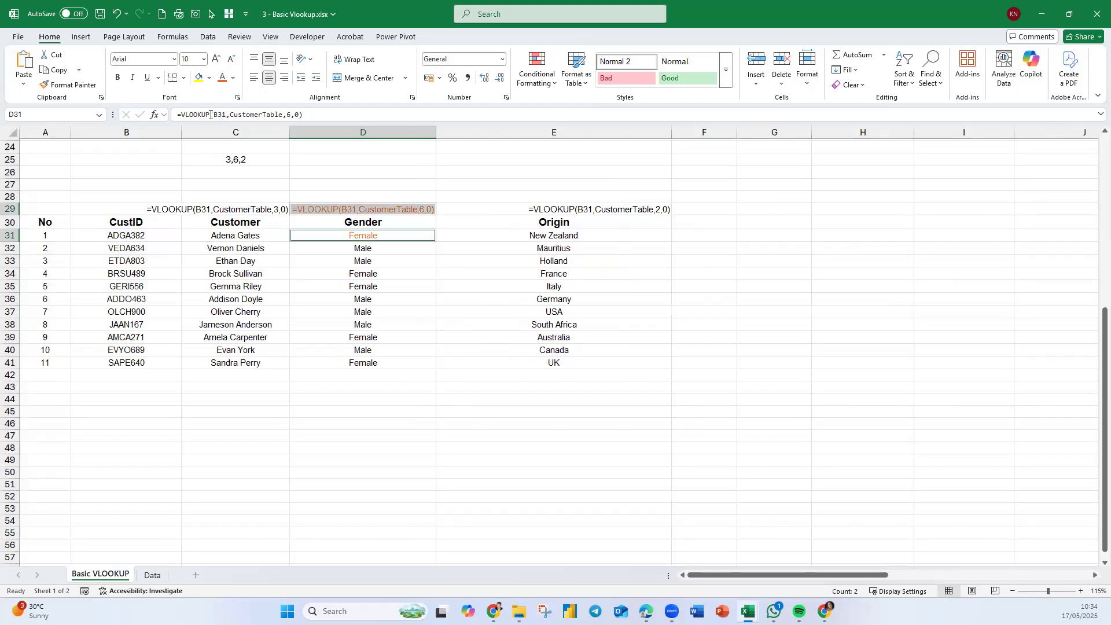
{"action": "left_click", "coordinate": [119, 79]}
{"action": "left_click", "coordinate": [409, 297]}
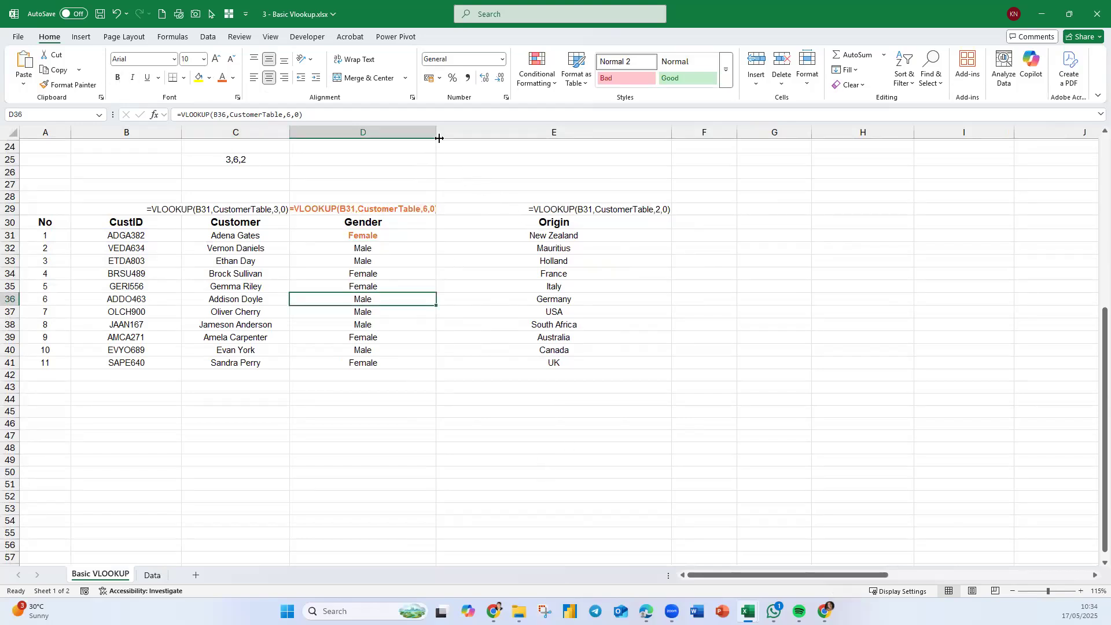
- Widen column D slightly and narrow column E to fit its formula text
{"action": "left_click_drag", "start_coordinate": [436, 131], "coordinate": [439, 132]}
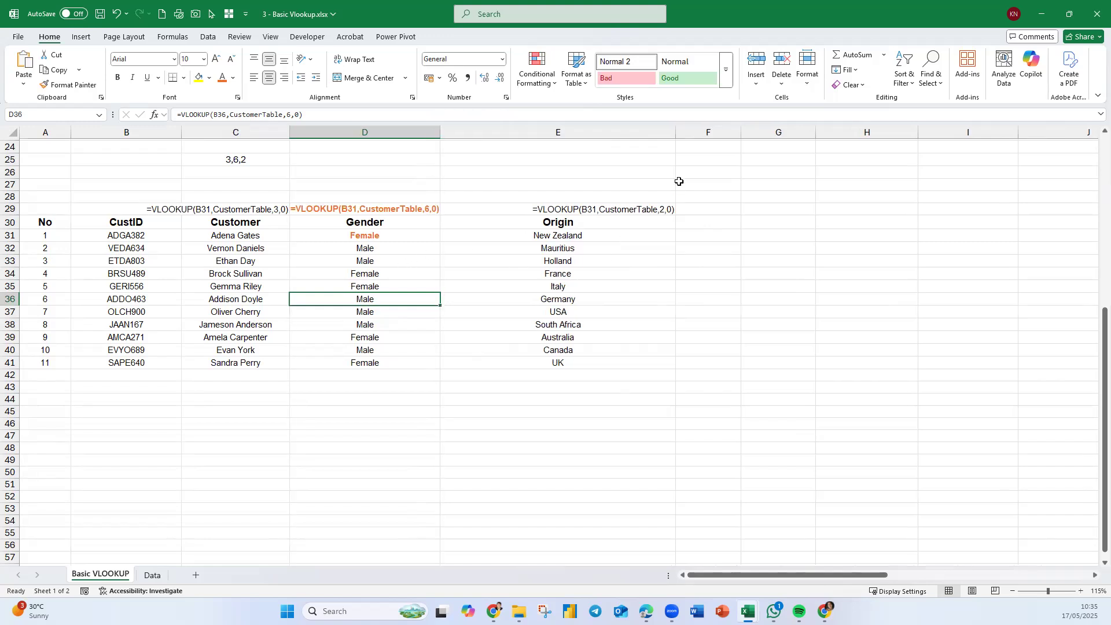
{"action": "left_click_drag", "start_coordinate": [677, 131], "coordinate": [612, 139]}
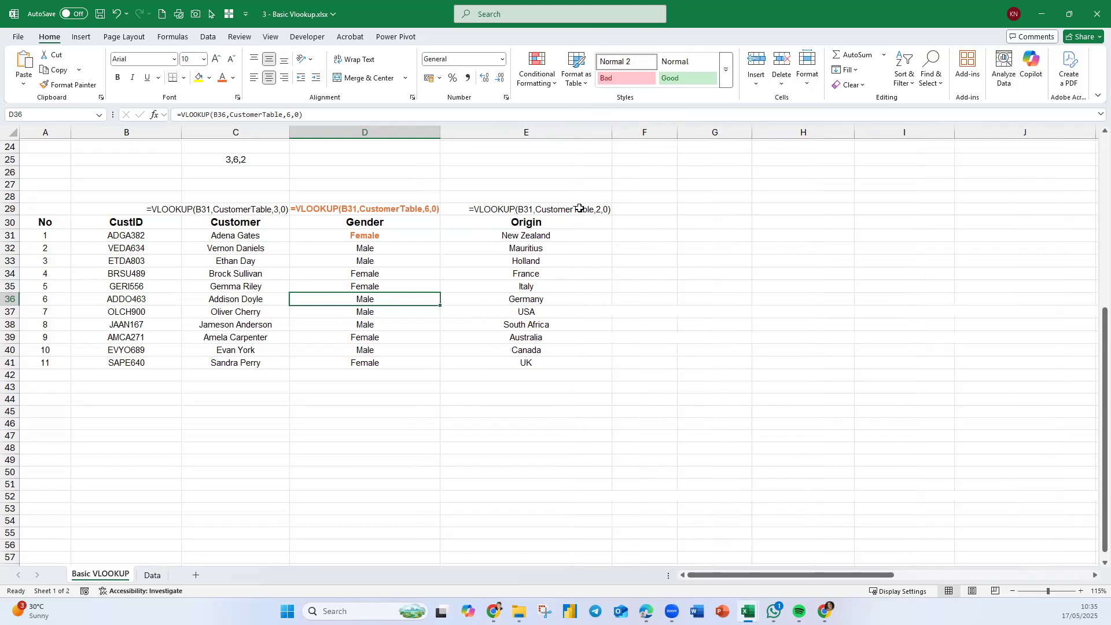
- Make E29 and E31 bold with a purple font colour, keeping them centered
{"action": "left_click", "coordinate": [581, 211]}
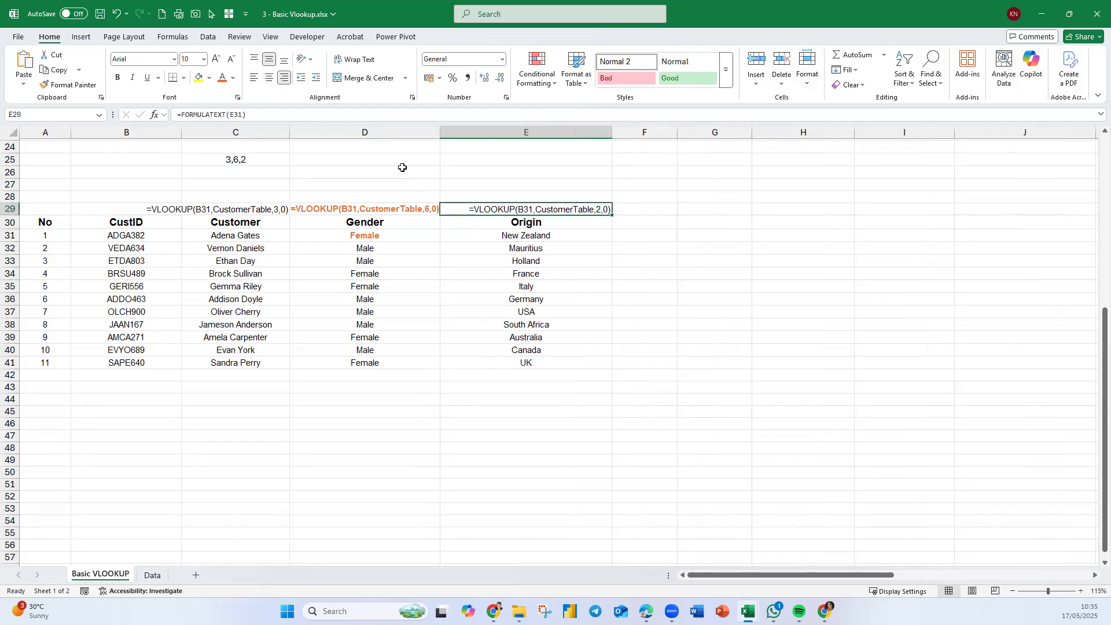
{"action": "left_click", "coordinate": [563, 237], "text": "ctrl"}
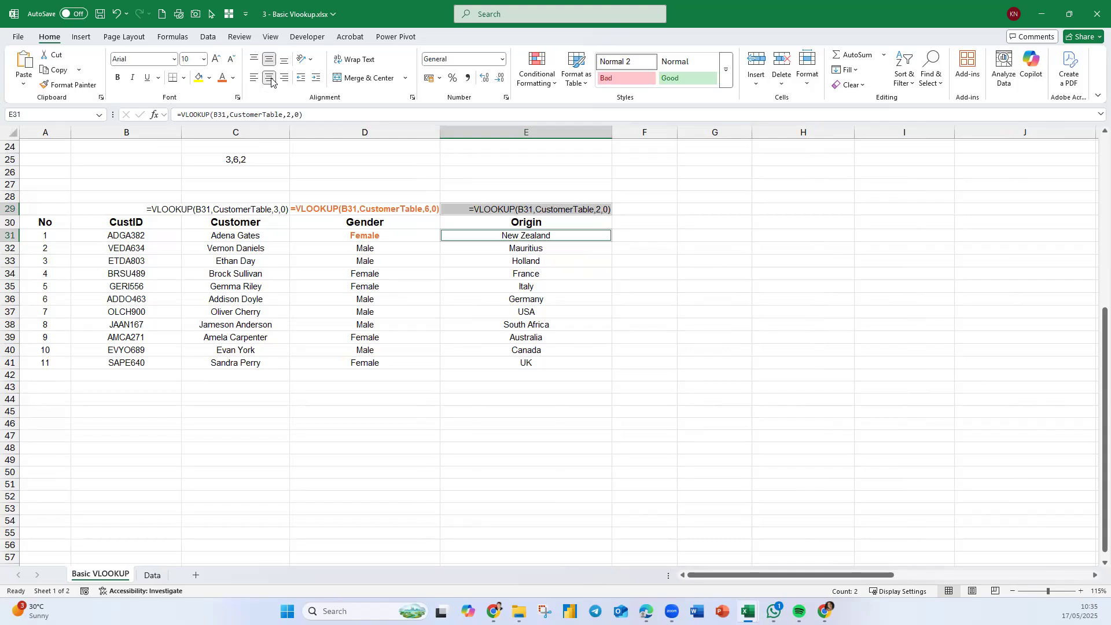
{"action": "left_click", "coordinate": [270, 80]}
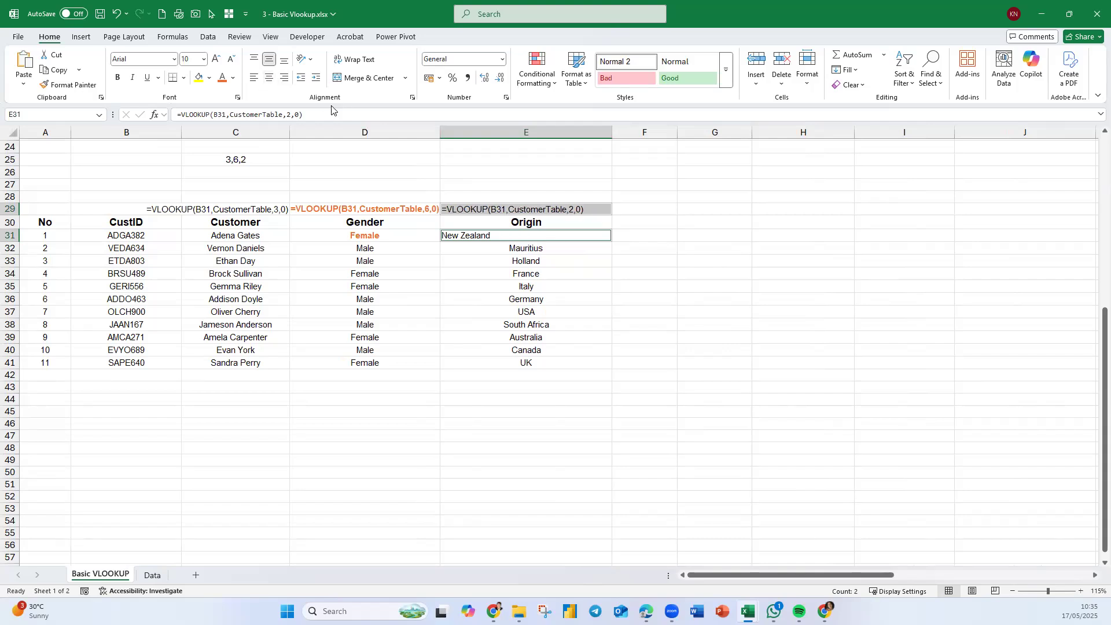
{"action": "left_click", "coordinate": [269, 77]}
{"action": "left_click", "coordinate": [234, 78]}
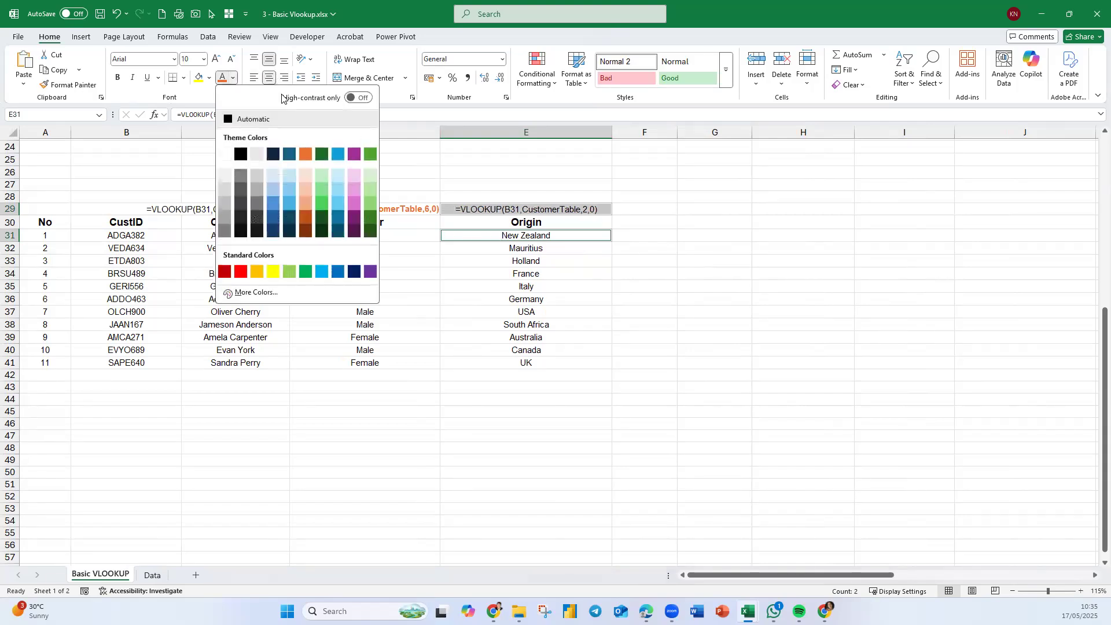
{"action": "left_click", "coordinate": [353, 154]}
{"action": "left_click", "coordinate": [119, 77]}
{"action": "left_click", "coordinate": [407, 400]}
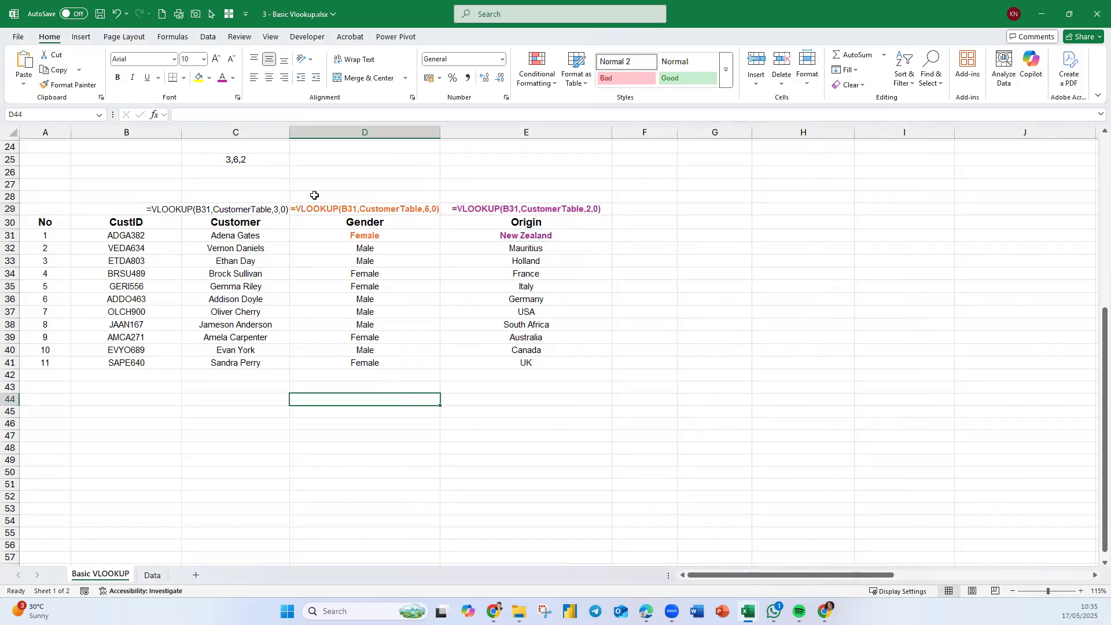
- Widen column C to fit its formula text and center C29
{"action": "left_click_drag", "start_coordinate": [289, 132], "coordinate": [340, 150]}
{"action": "left_click", "coordinate": [293, 208]}
{"action": "left_click", "coordinate": [269, 78]}
- Make C29 and C31 bold with a green font colour
{"action": "left_click", "coordinate": [285, 236], "text": "ctrl"}
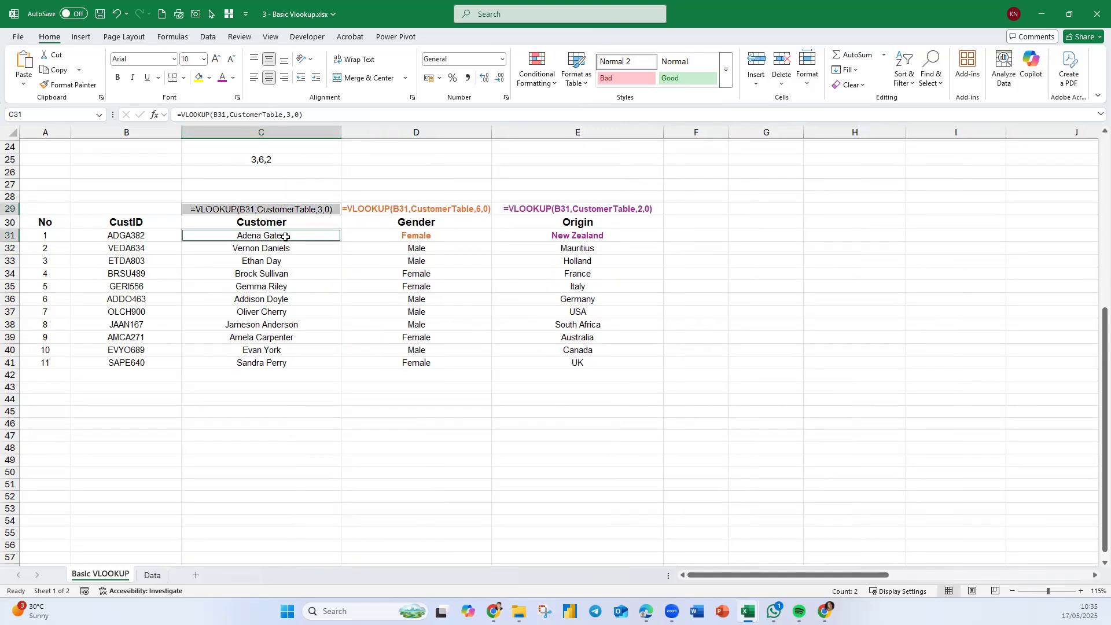
{"action": "left_click", "coordinate": [118, 77]}
{"action": "left_click", "coordinate": [233, 77]}
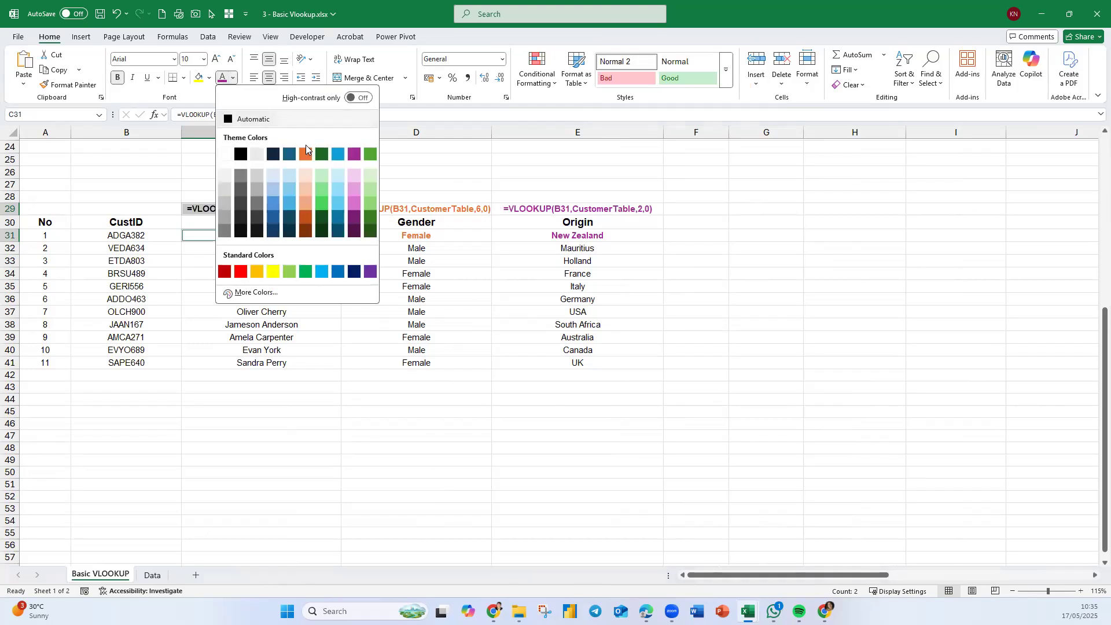
{"action": "left_click", "coordinate": [323, 154]}
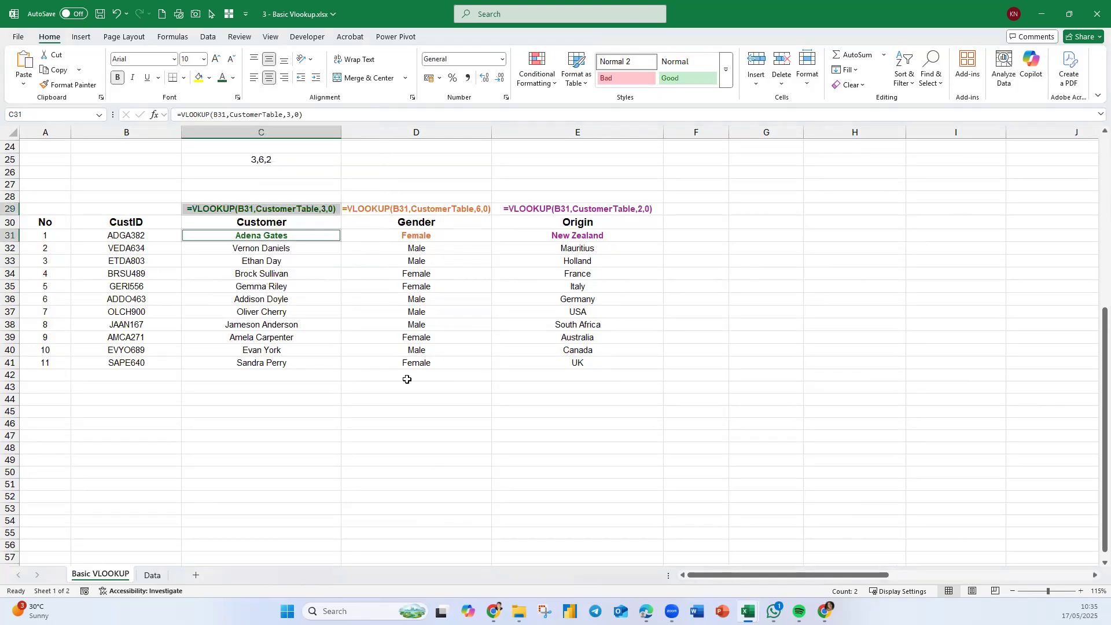
{"action": "left_click", "coordinate": [417, 458]}
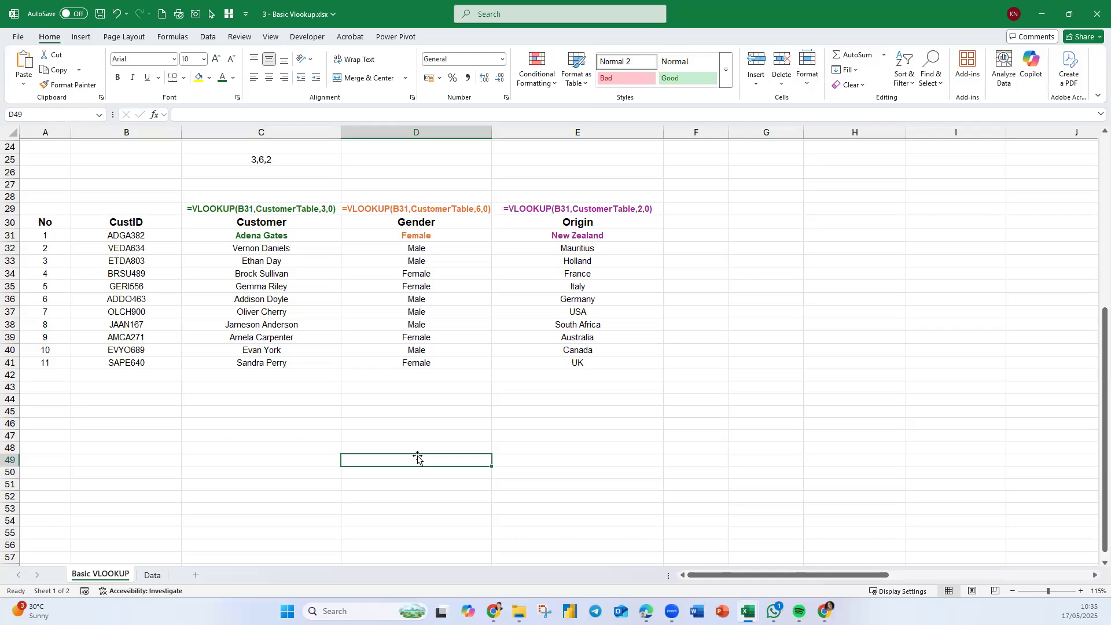
{"action": "left_click", "coordinate": [435, 437]}
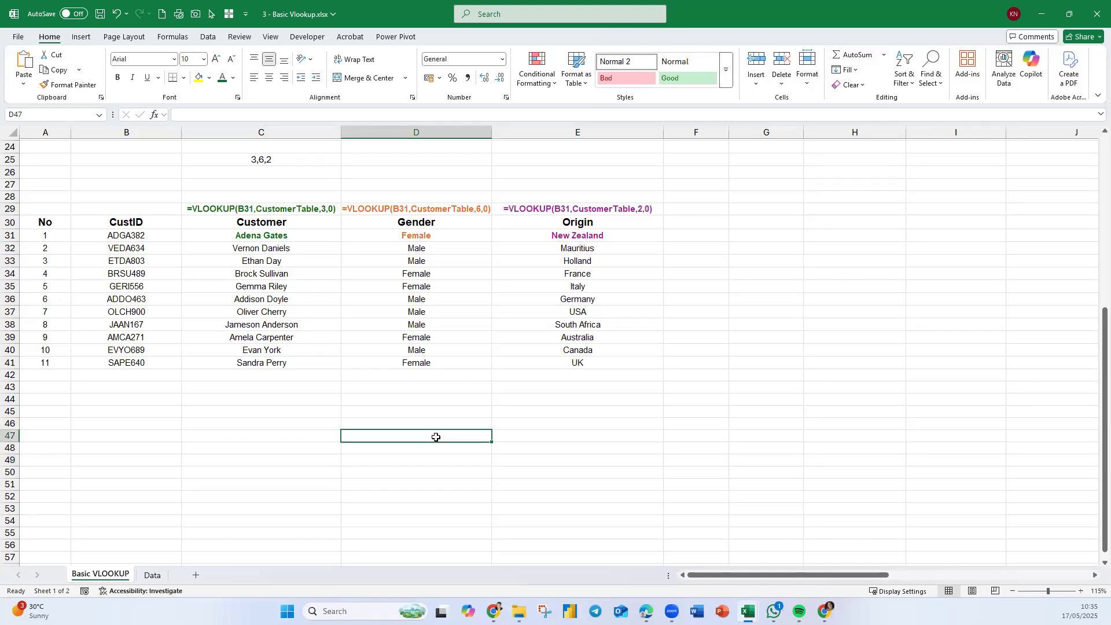
{"action": "left_click_drag", "start_coordinate": [32, 155], "coordinate": [673, 383]}
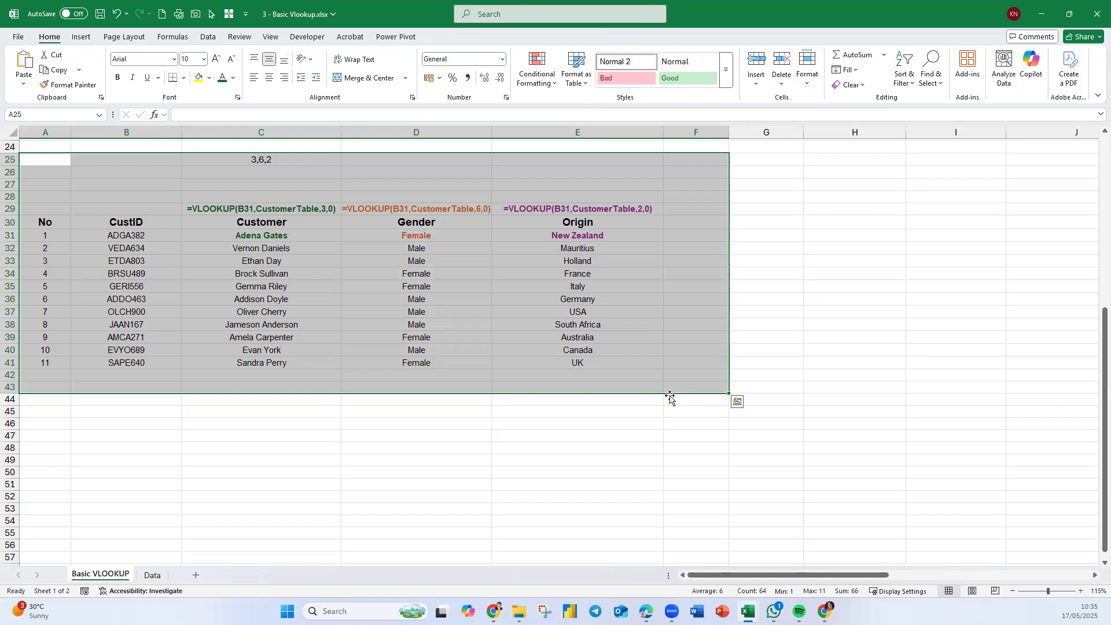
{"action": "left_click", "coordinate": [453, 431]}
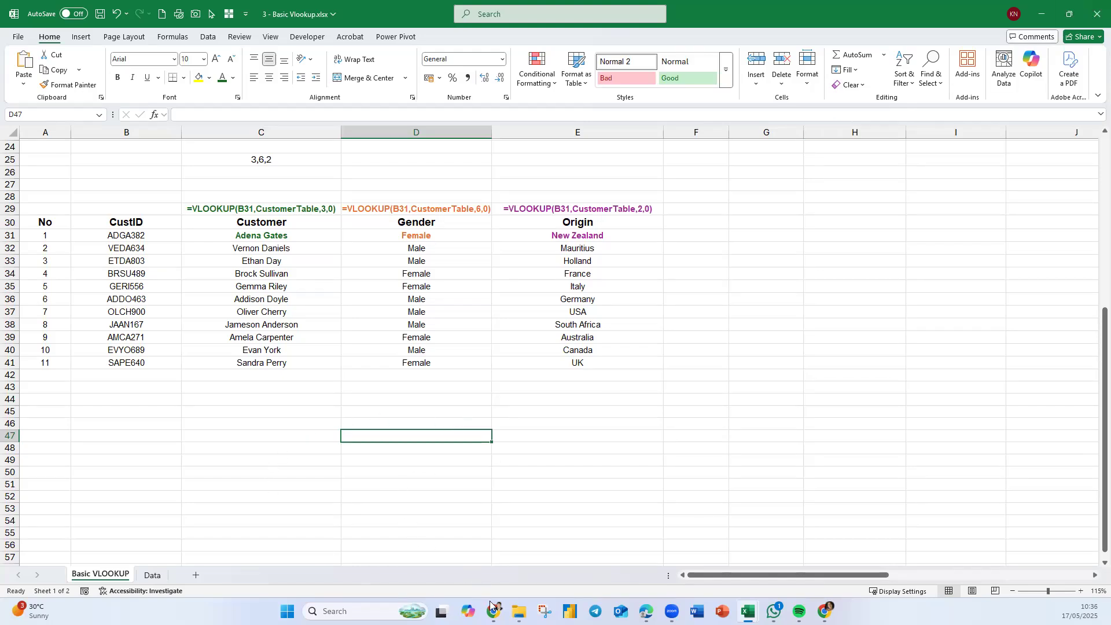
- Open File Explorer and select the workbook '4 - Break the Rules - Vlookup.xlsx'
{"action": "left_click", "coordinate": [519, 611]}
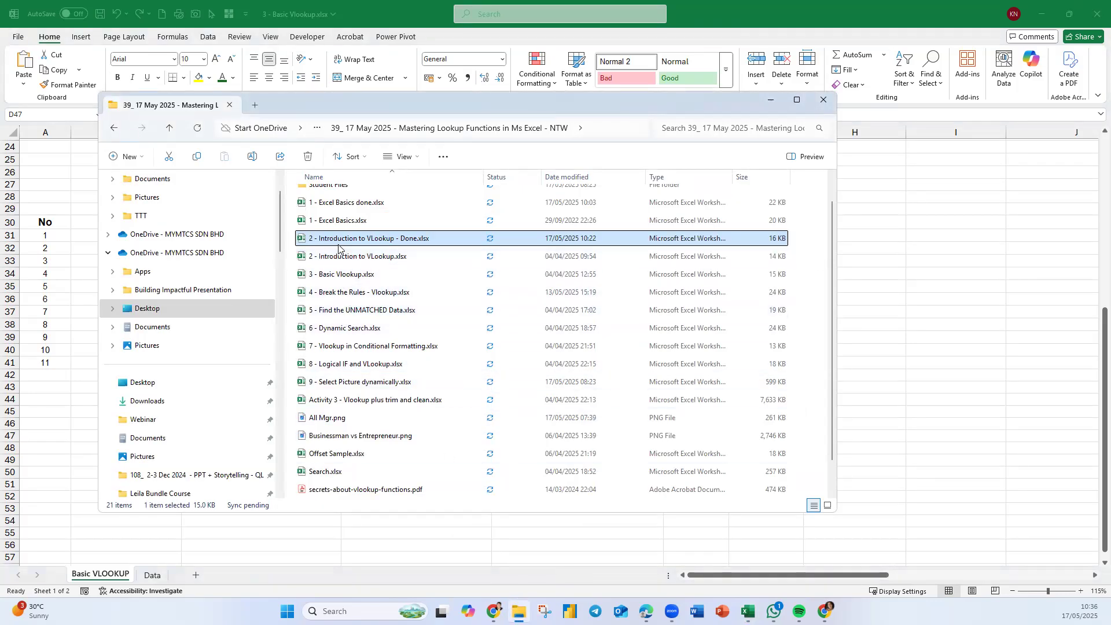
{"action": "left_click", "coordinate": [336, 292]}
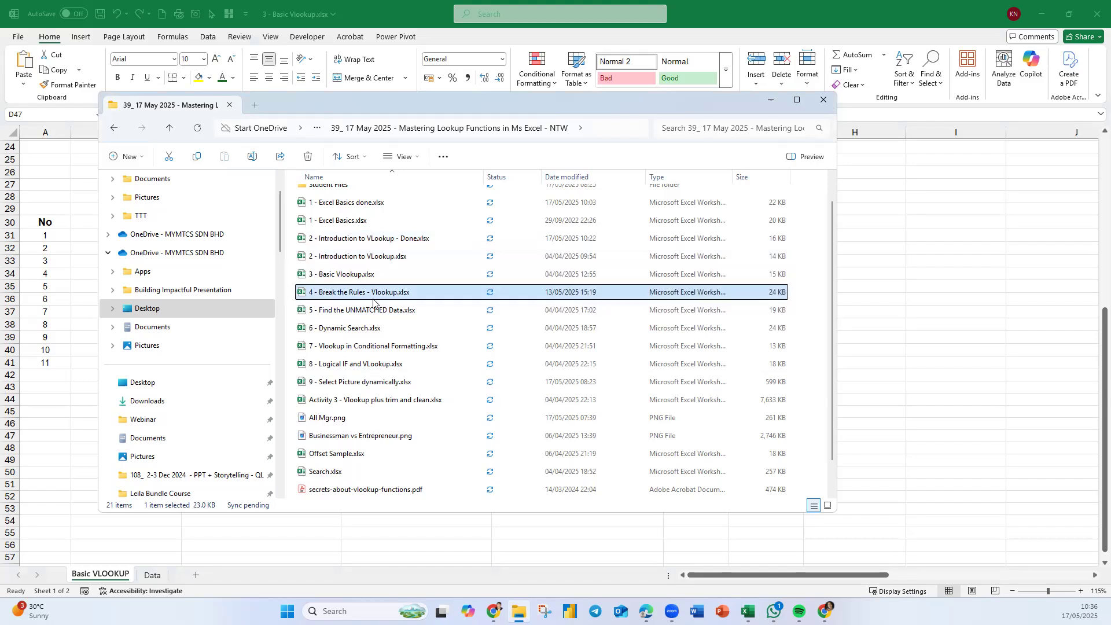